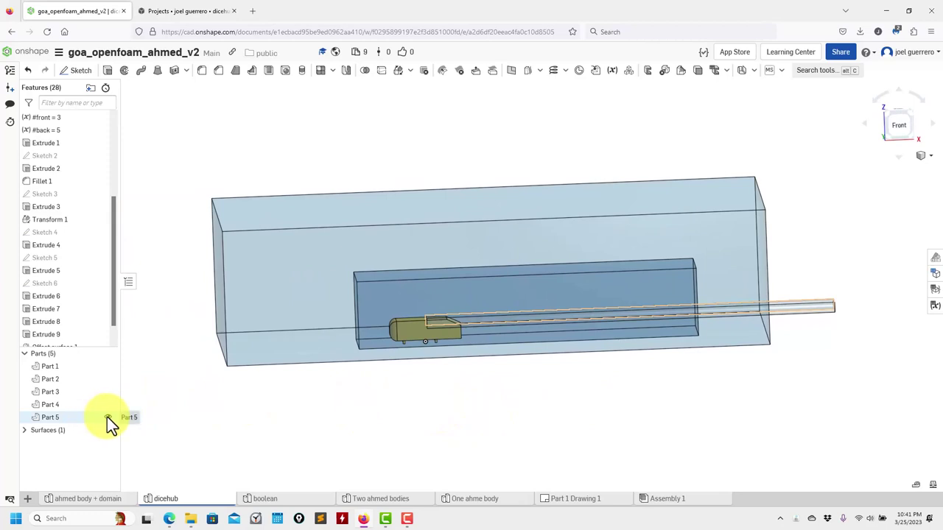
# Hide Parts 4, 3 and 2 in the model
pyautogui.click(106, 405)
pyautogui.click(107, 392)
pyautogui.click(107, 379)
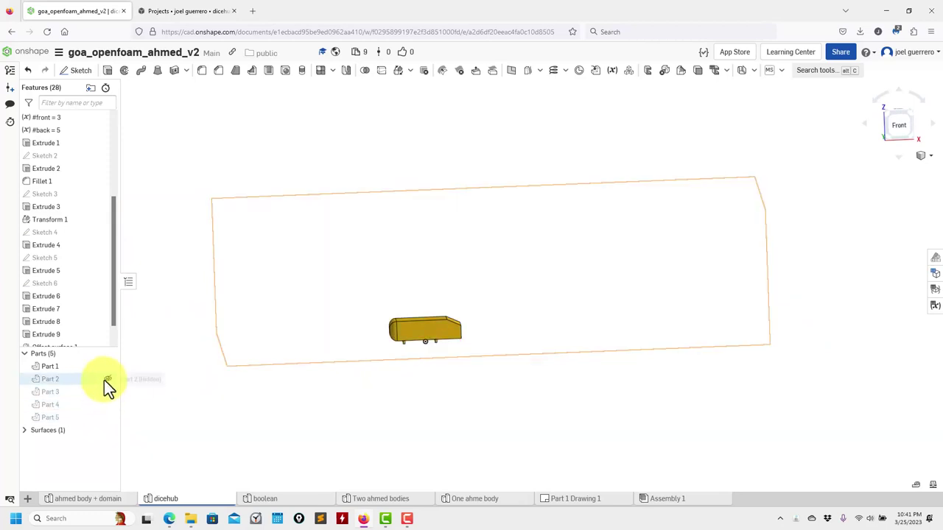
# Show Surface 1 and hide Part 1 to inspect the rear surface on its own
pyautogui.click(25, 430)
pyautogui.click(107, 442)
pyautogui.moveTo(389, 418); pyautogui.dragTo(362, 426, button='right')
pyautogui.scroll(10, 368, 424)
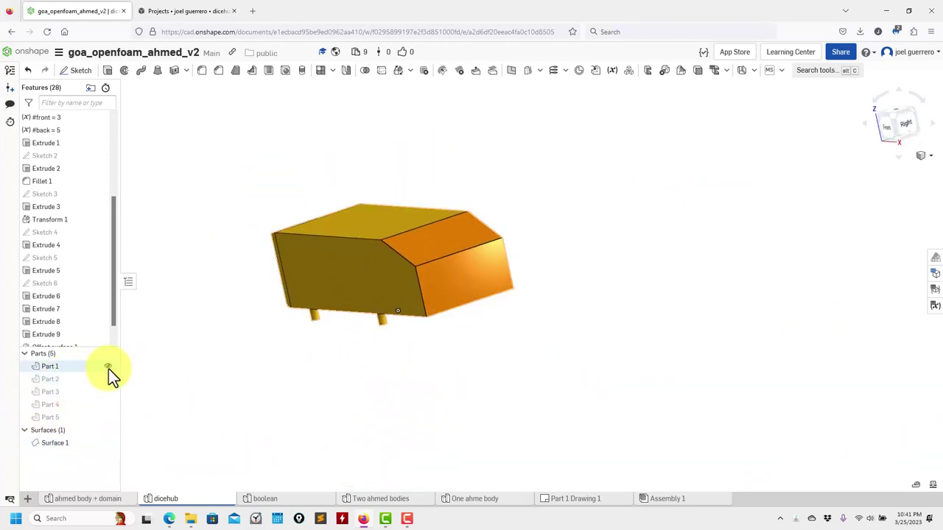
pyautogui.click(108, 366)
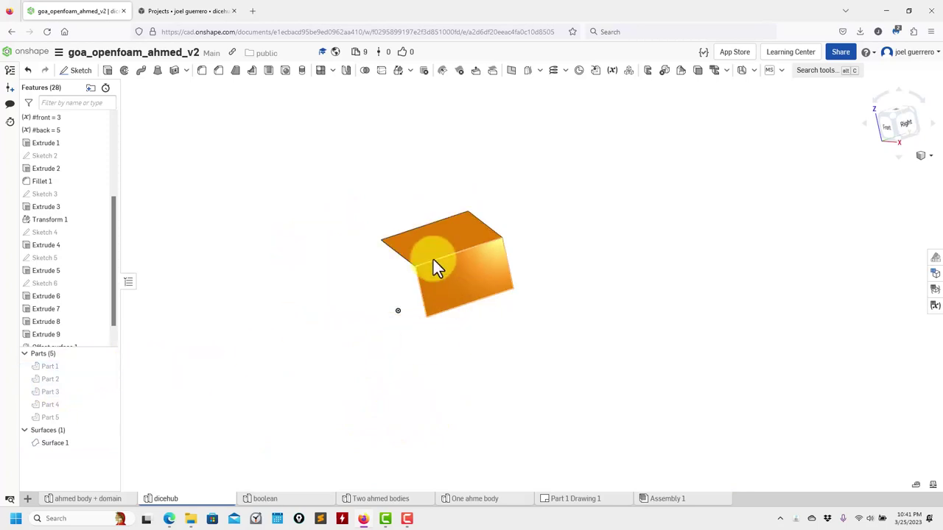
# Show Parts 1 through 5 again and examine the whole domain with the car body, refinement box and tubes
pyautogui.click(107, 366)
pyautogui.click(107, 417)
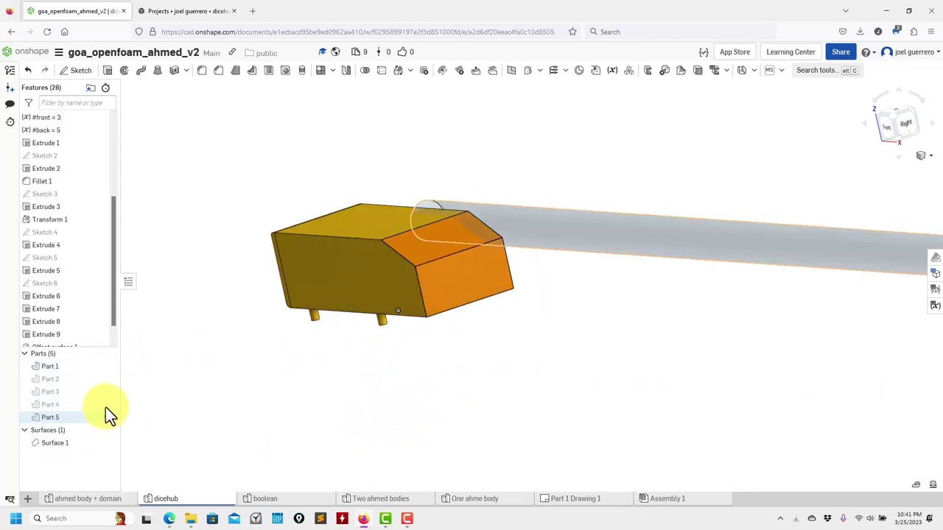
pyautogui.click(107, 404)
pyautogui.click(107, 392)
pyautogui.click(108, 379)
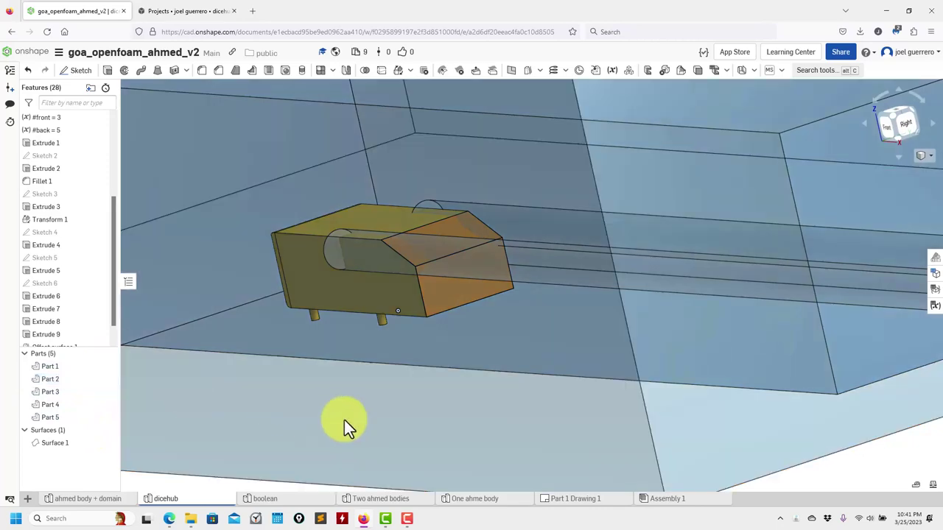
pyautogui.scroll(3, 346, 421)
pyautogui.scroll(-5, 364, 421)
pyautogui.moveTo(373, 425); pyautogui.dragTo(492, 420, button='right')
pyautogui.moveTo(492, 418); pyautogui.dragTo(592, 369, button='middle')
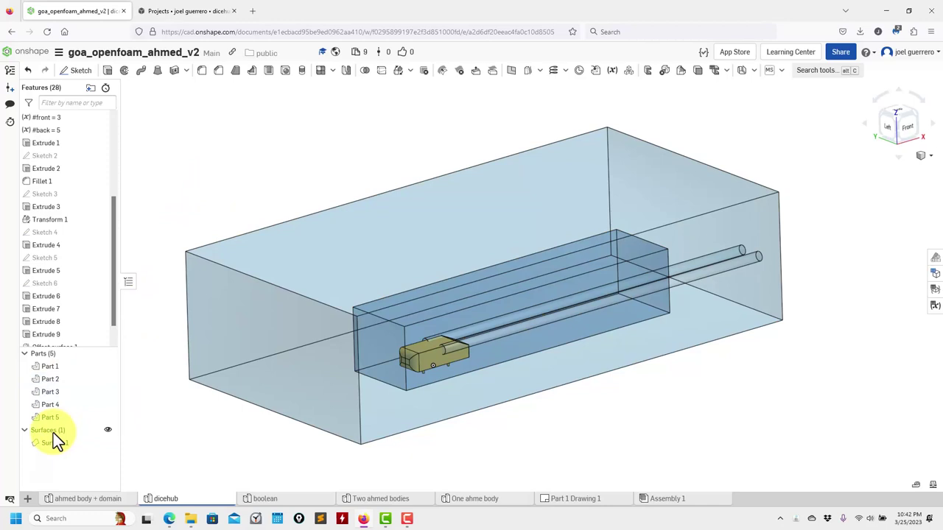
# Review the STL export settings for Part 1 without exporting it
pyautogui.rightClick(51, 365)
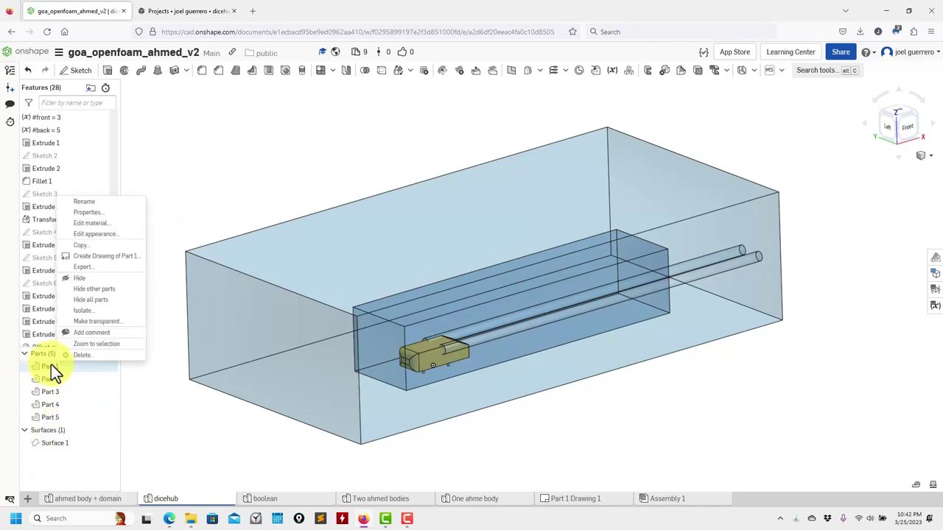
pyautogui.click(95, 273)
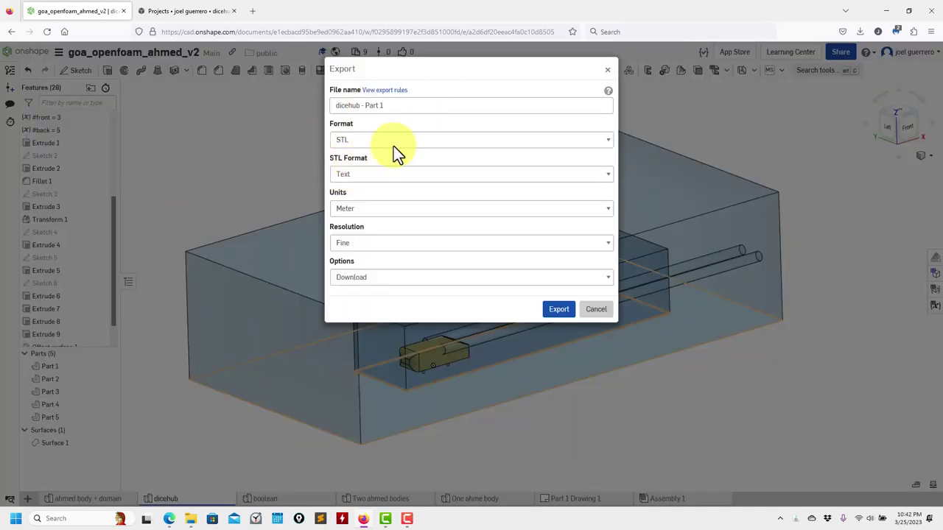
pyautogui.click(598, 311)
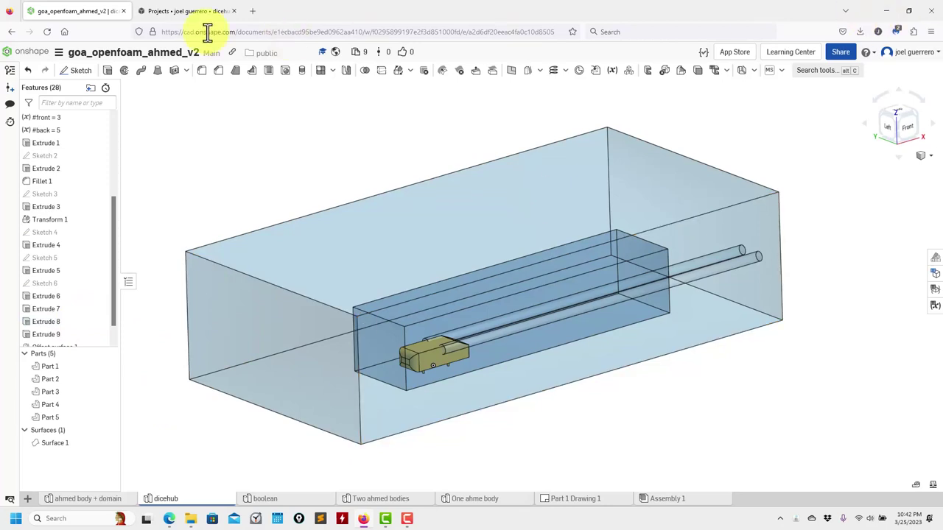
# Switch to dicehub and open the ahmed base case project at its list of apps
pyautogui.click(193, 13)
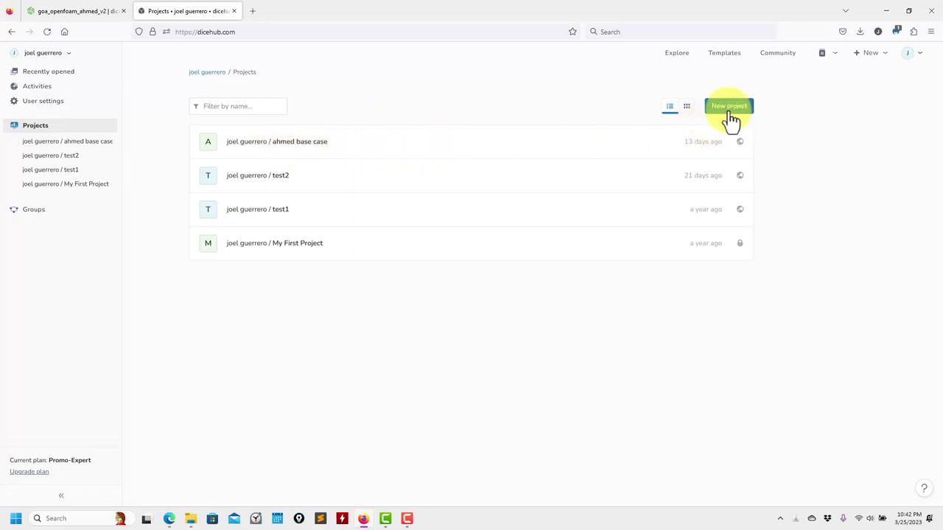
pyautogui.click(319, 142)
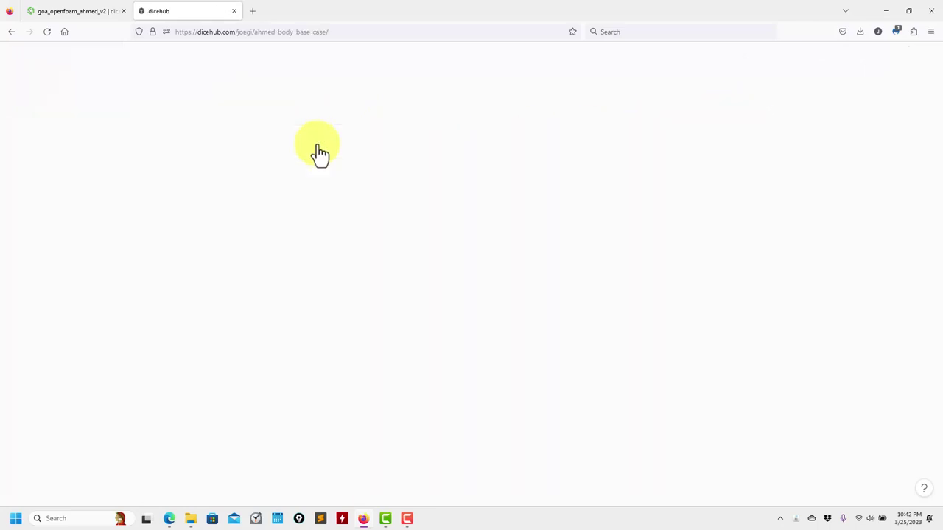
pyautogui.scroll(-1, 704, 347)
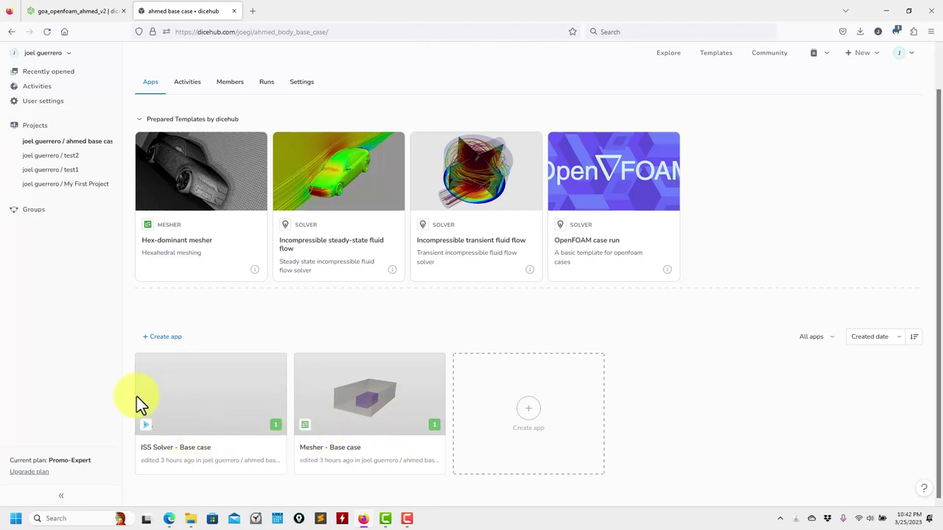
pyautogui.moveTo(272, 425)
pyautogui.moveTo(435, 428)
pyautogui.rightClick(388, 373)
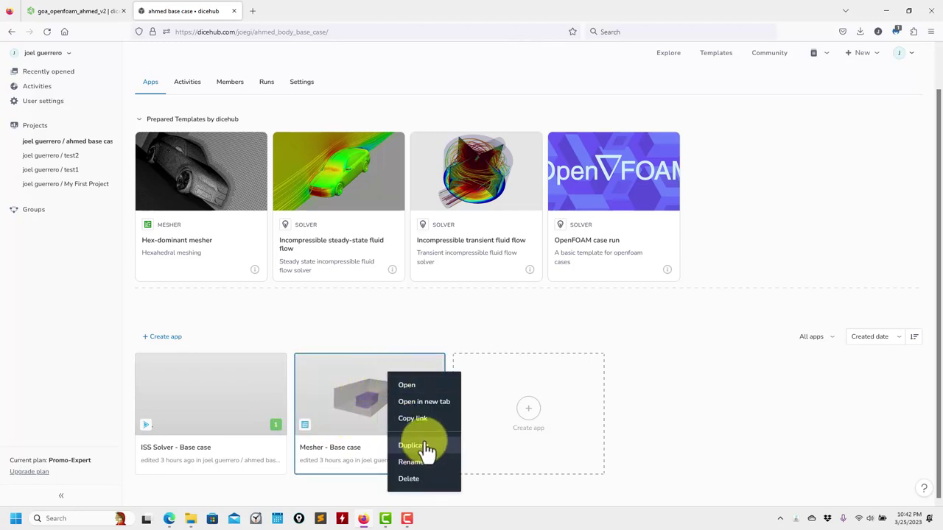
pyautogui.click(684, 411)
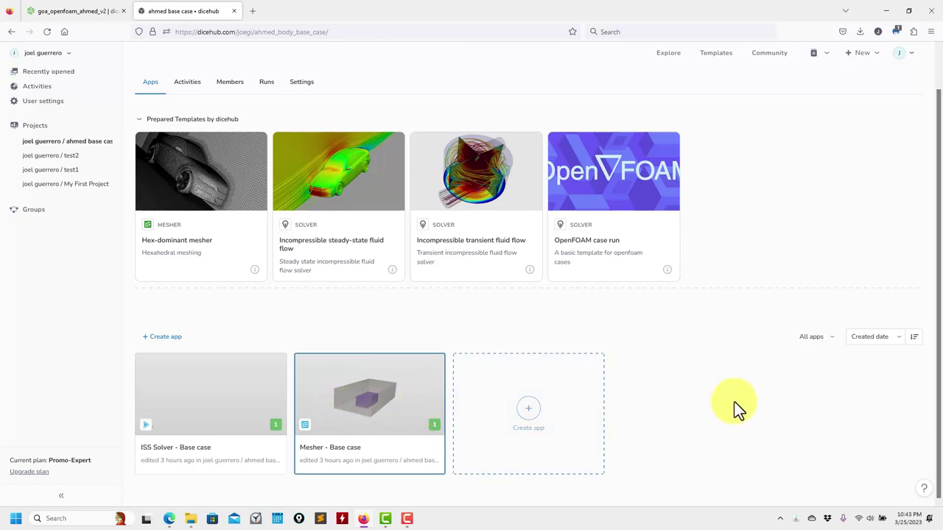
# Duplicate the Mesher - Base case app and rename the copy as duplicate-v1
pyautogui.rightClick(405, 372)
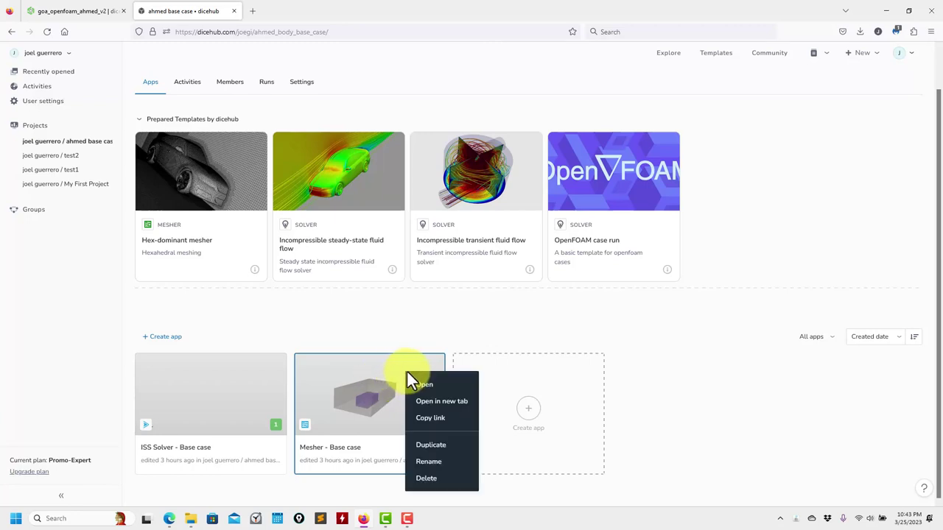
pyautogui.click(445, 446)
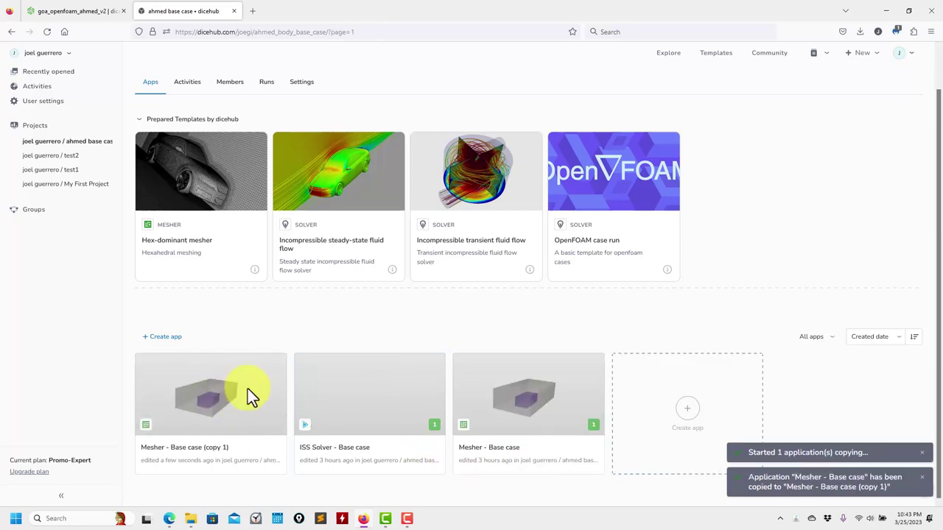
pyautogui.rightClick(266, 379)
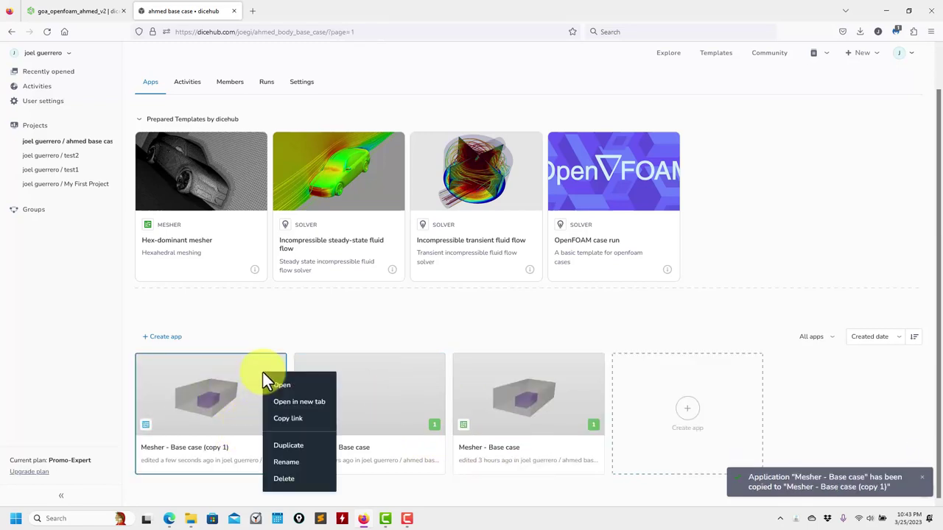
pyautogui.click(298, 462)
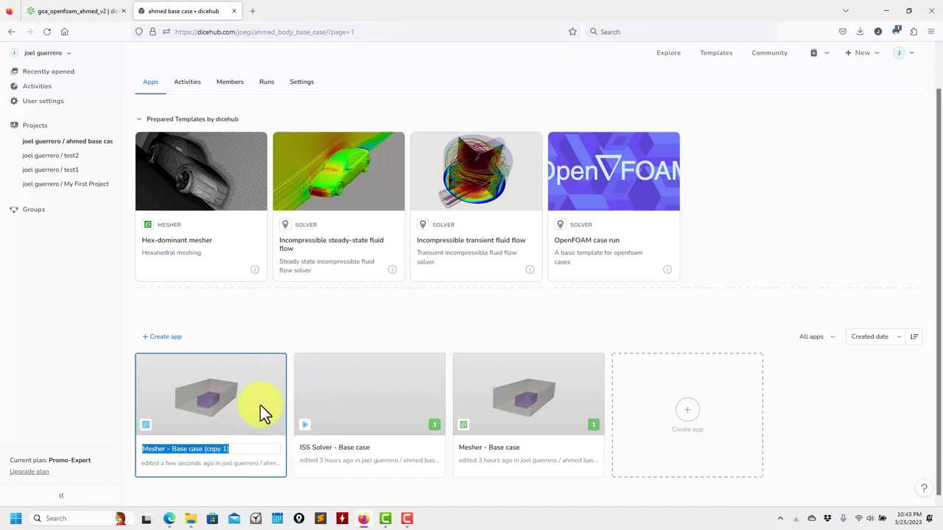
pyautogui.write('du')
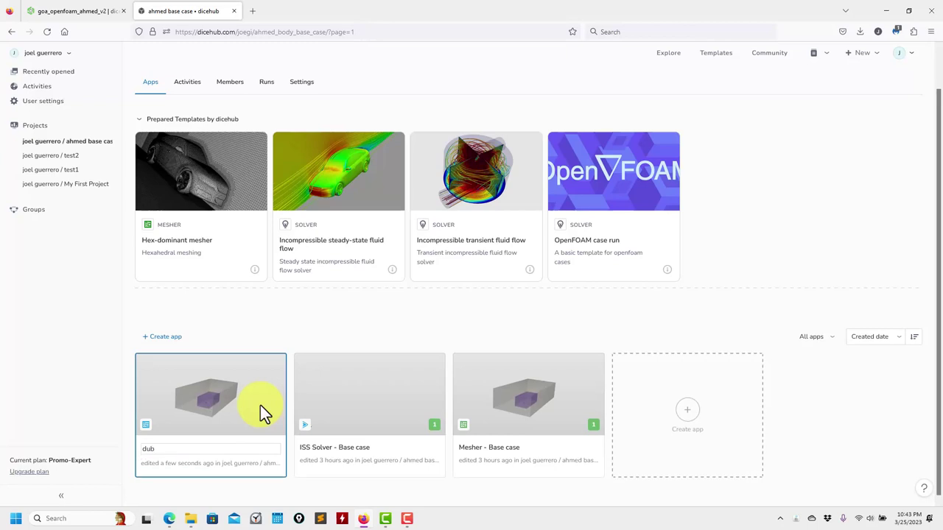
pyautogui.write('plicate-v1')
pyautogui.press('Return')
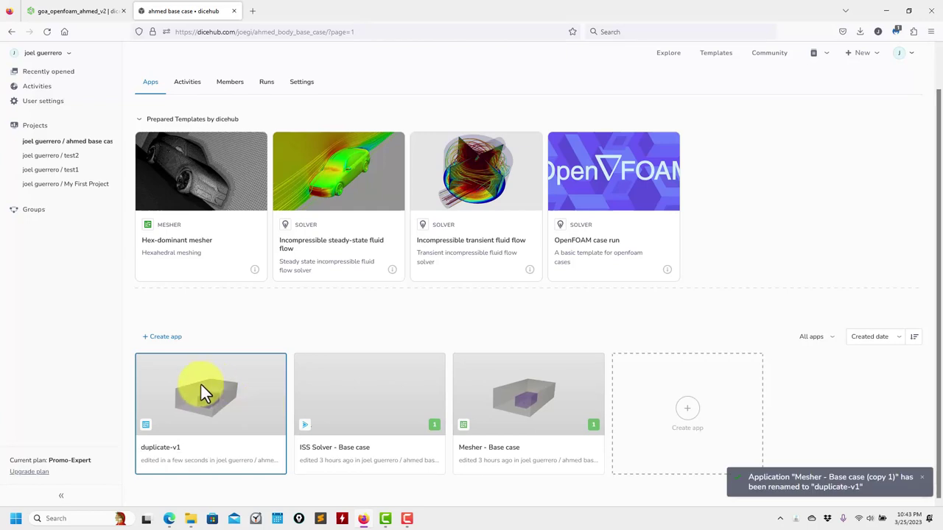
# Open the duplicate-v1 mesher app and delete the box_0 geometry
pyautogui.click(221, 384)
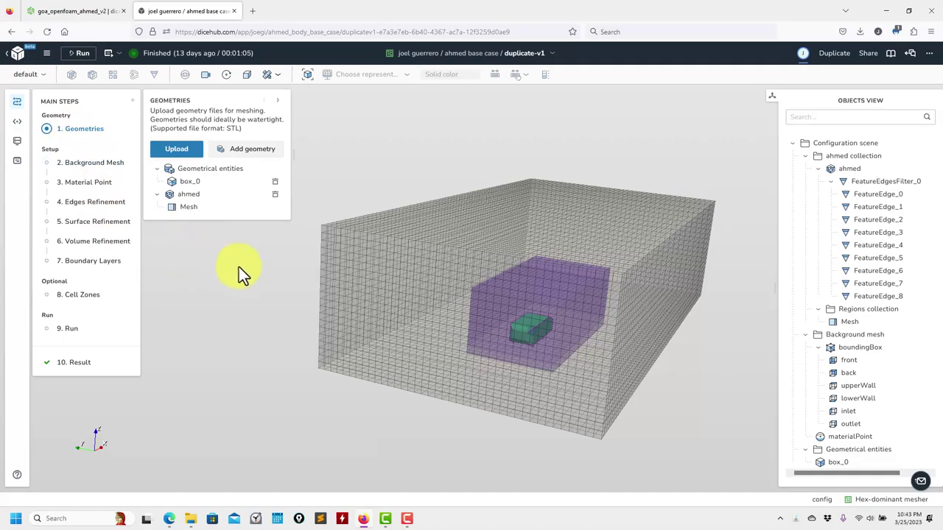
pyautogui.moveTo(277, 308); pyautogui.dragTo(368, 381)
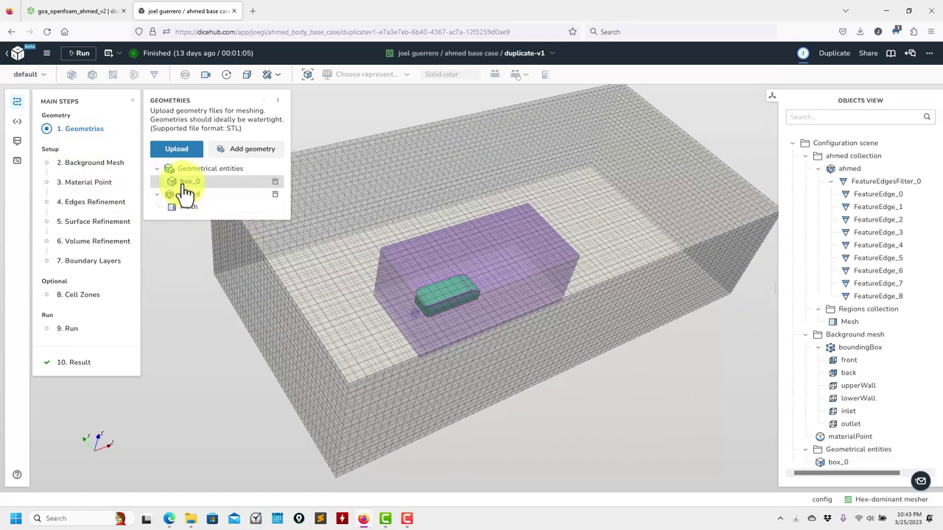
pyautogui.click(274, 182)
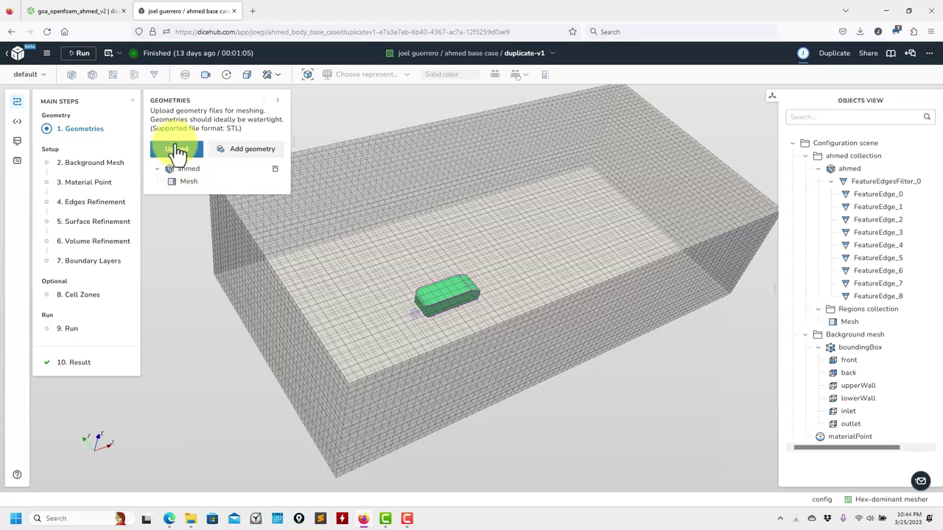
# Upload RZ.stl from the ahmed folder as a new geometry
pyautogui.click(178, 151)
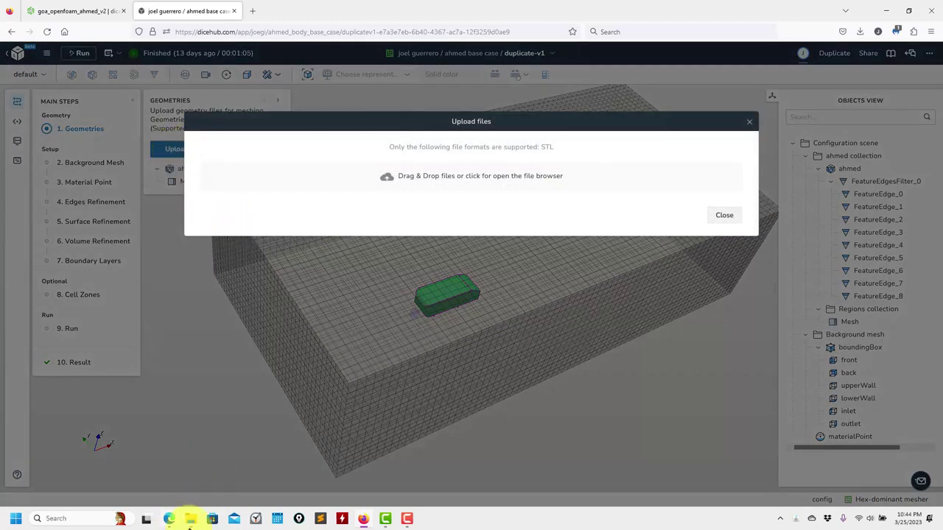
pyautogui.moveTo(191, 517)
pyautogui.moveTo(234, 486)
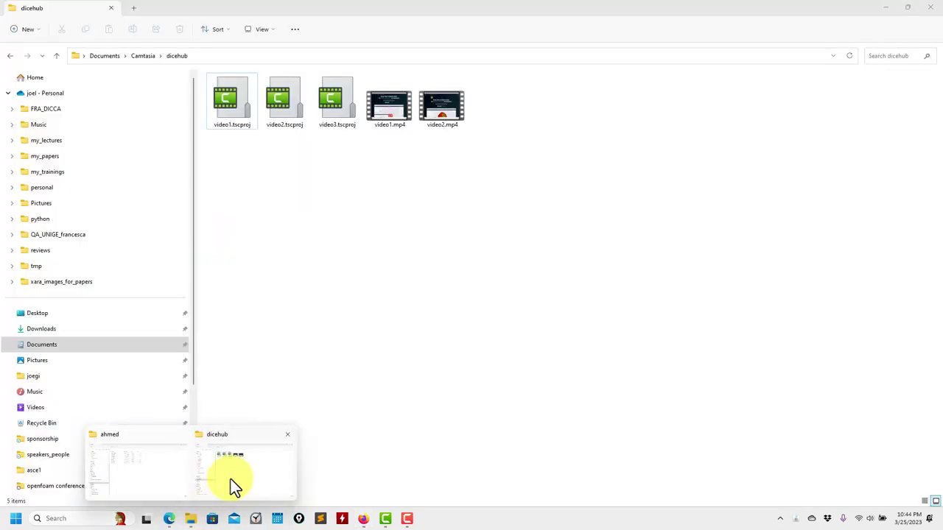
pyautogui.click(167, 474)
pyautogui.moveTo(463, 9); pyautogui.dragTo(556, 279)
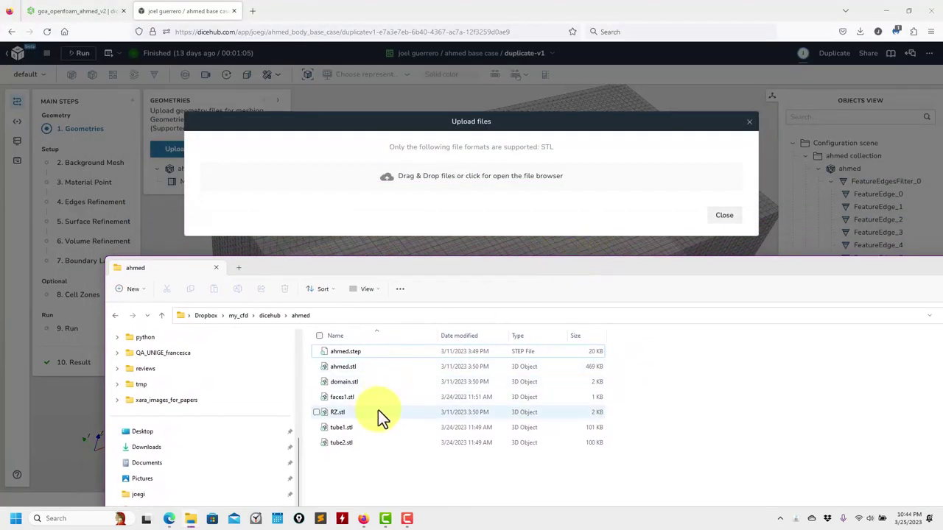
pyautogui.moveTo(339, 412); pyautogui.dragTo(515, 180)
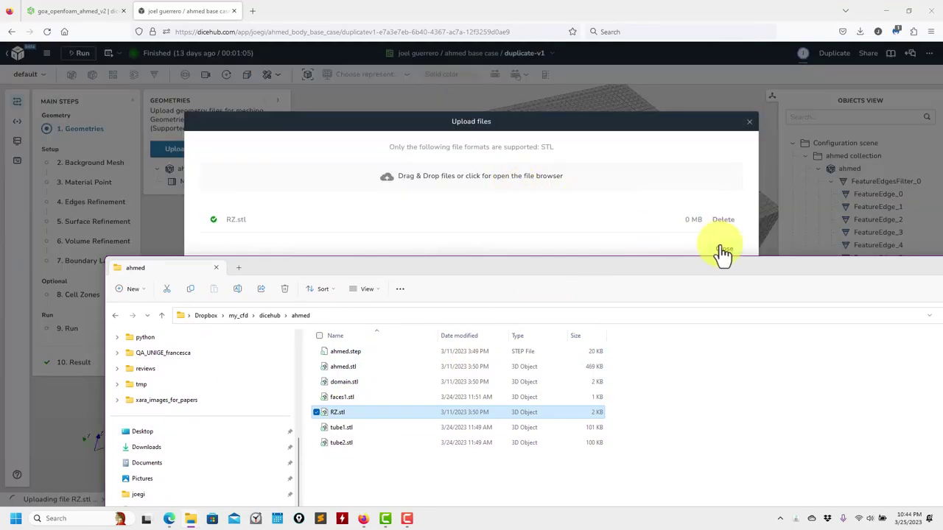
pyautogui.click(725, 250)
pyautogui.click(488, 249)
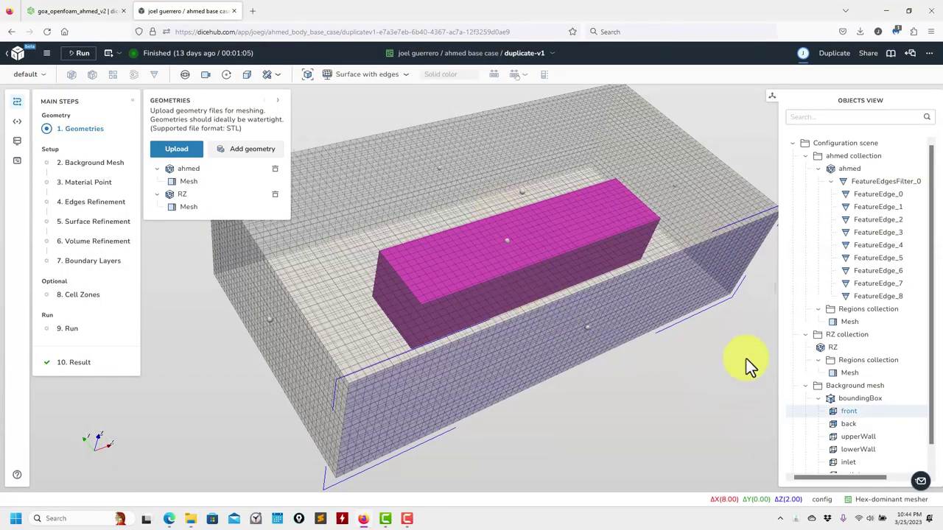
# Upload tube1.stl from the ahmed folder as another geometry
pyautogui.click(185, 150)
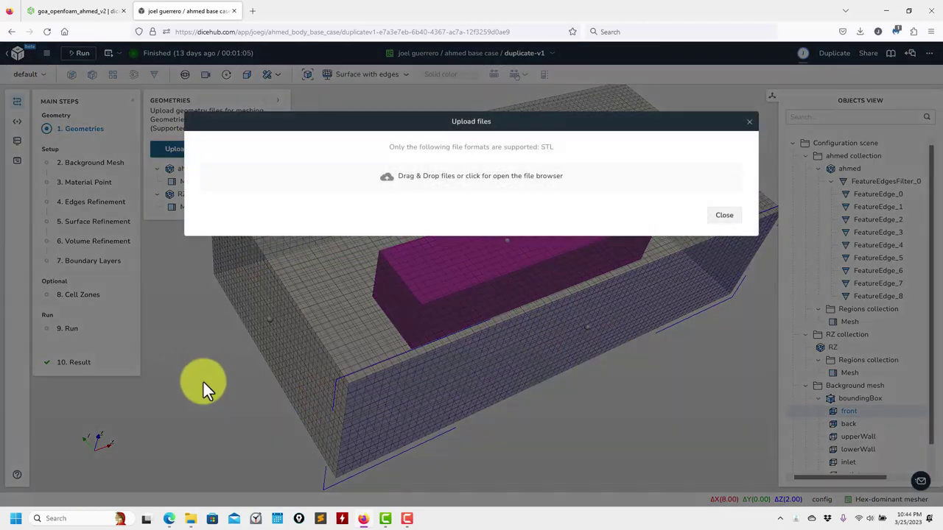
pyautogui.moveTo(190, 517)
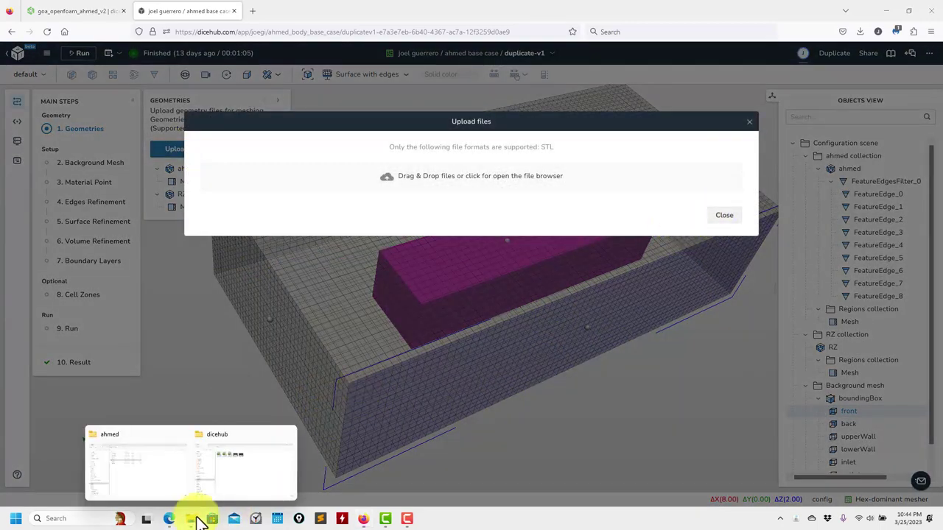
pyautogui.click(245, 483)
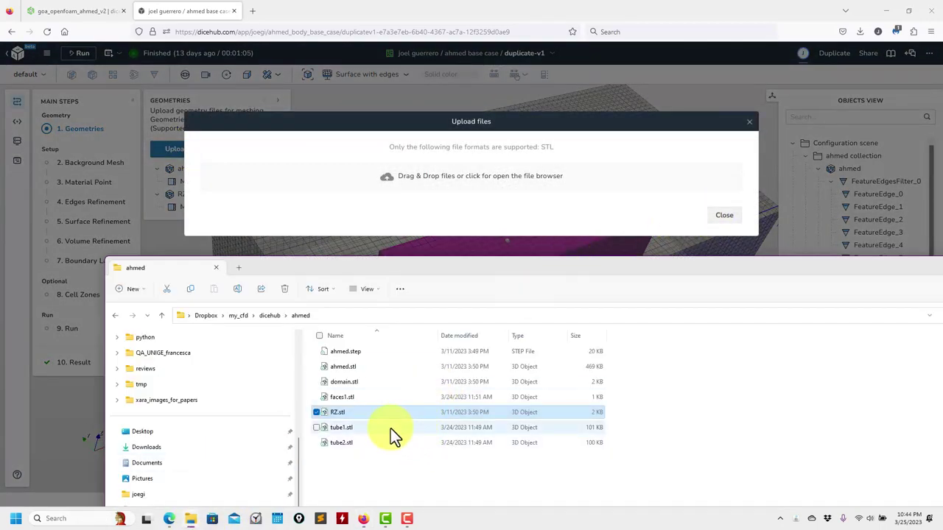
pyautogui.click(336, 427)
pyautogui.moveTo(488, 223); pyautogui.dragTo(479, 181)
pyautogui.click(79, 429)
# Widen the objects view and hide the RZ collection in the scene
pyautogui.moveTo(595, 356); pyautogui.dragTo(495, 379)
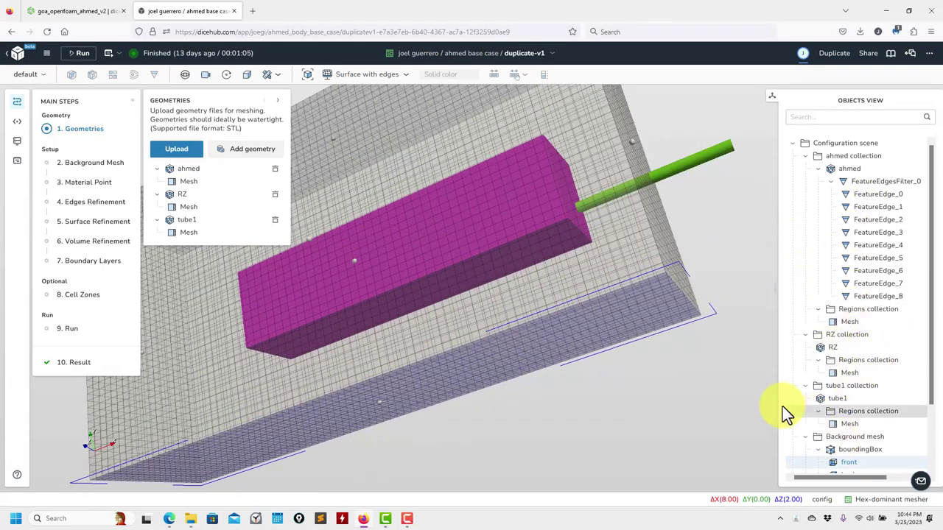
pyautogui.moveTo(776, 402); pyautogui.dragTo(725, 400)
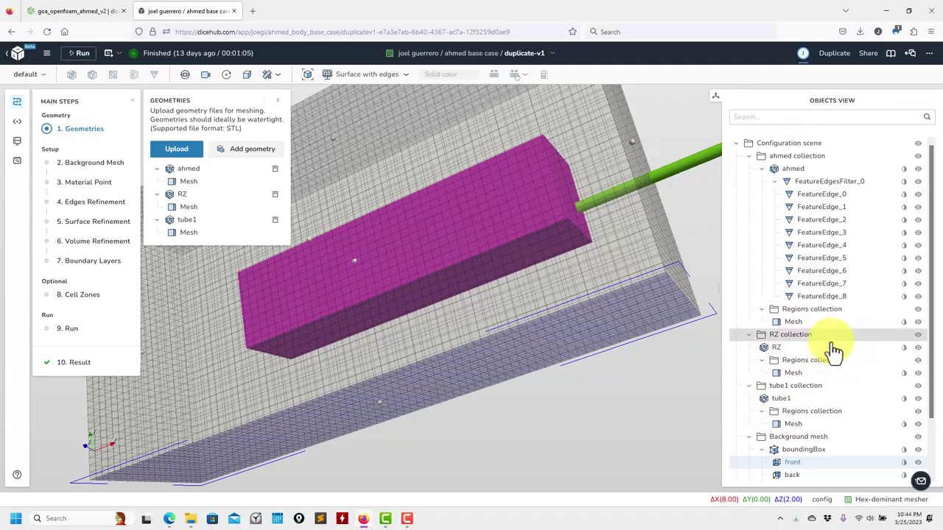
pyautogui.click(918, 336)
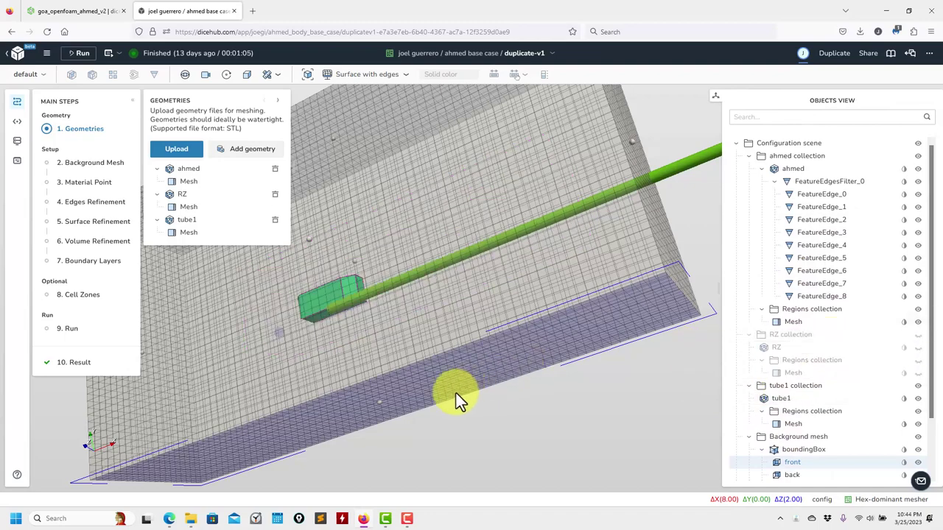
# Upload tube2.stl from the ahmed folder as a new geometry
pyautogui.click(189, 149)
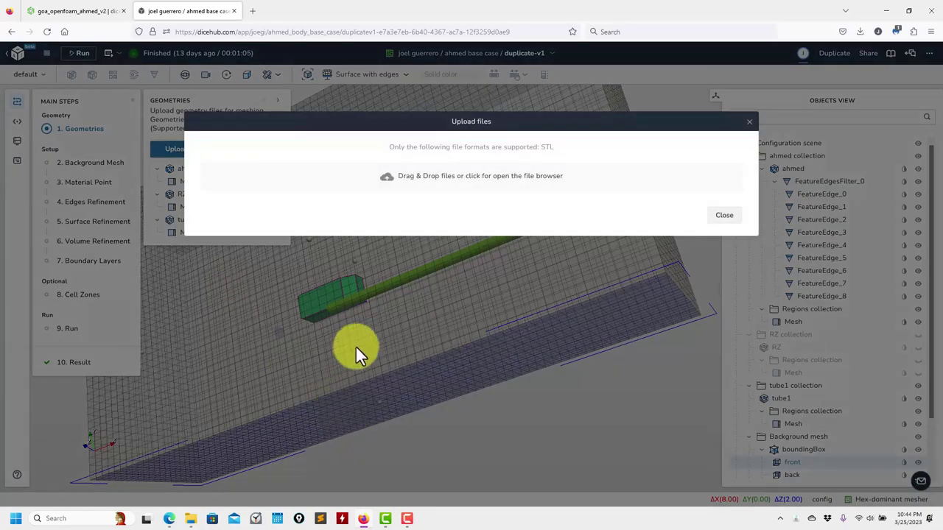
pyautogui.moveTo(190, 515)
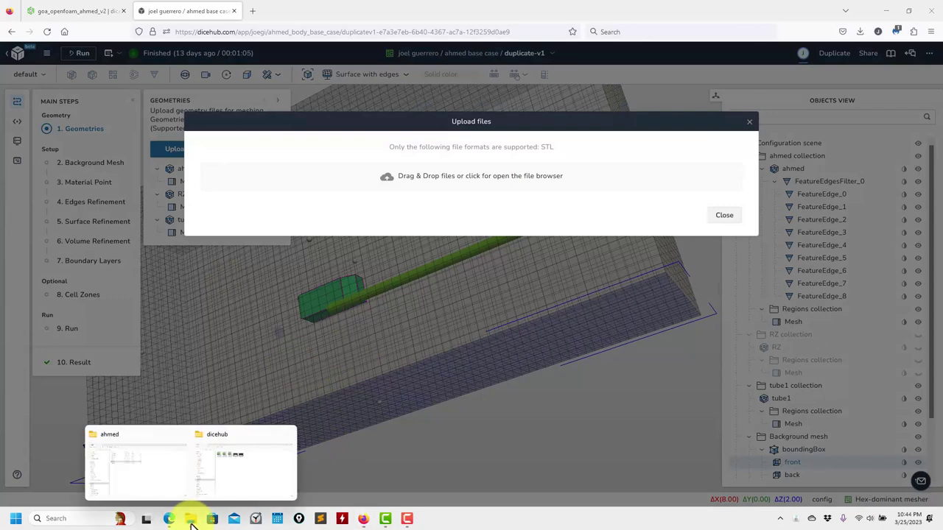
pyautogui.click(242, 481)
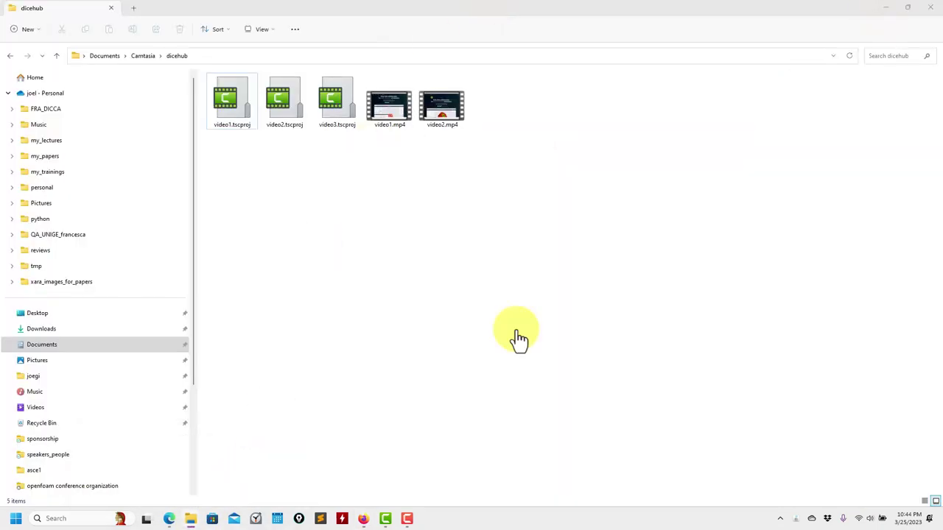
pyautogui.click(190, 519)
pyautogui.moveTo(190, 519)
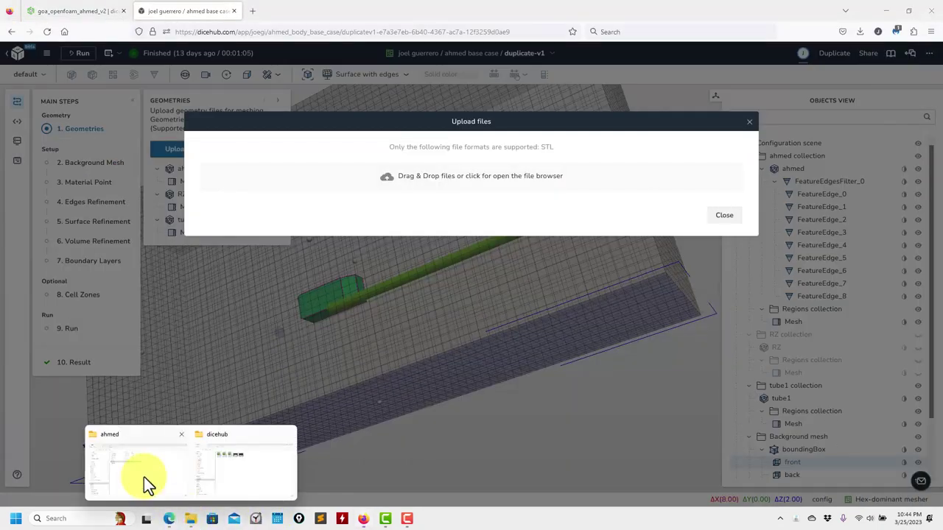
pyautogui.click(144, 477)
pyautogui.moveTo(341, 443); pyautogui.dragTo(511, 193)
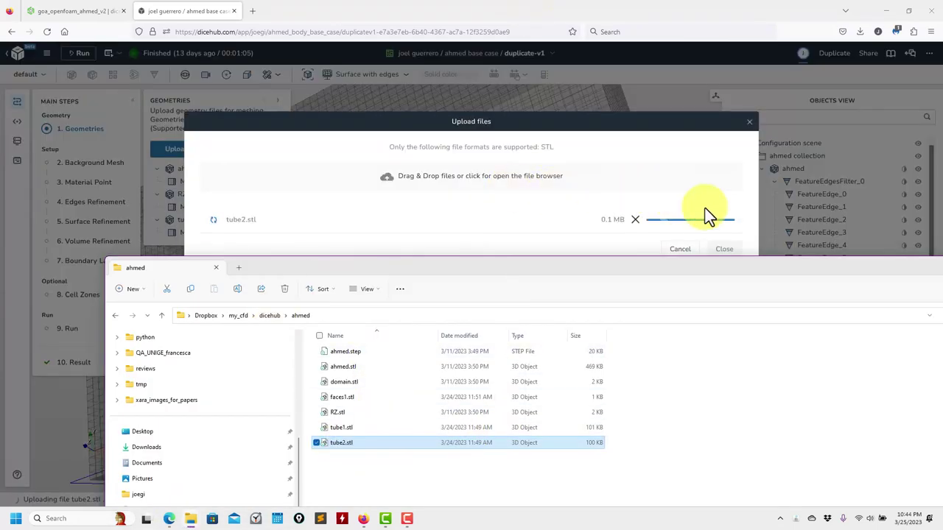
pyautogui.click(730, 249)
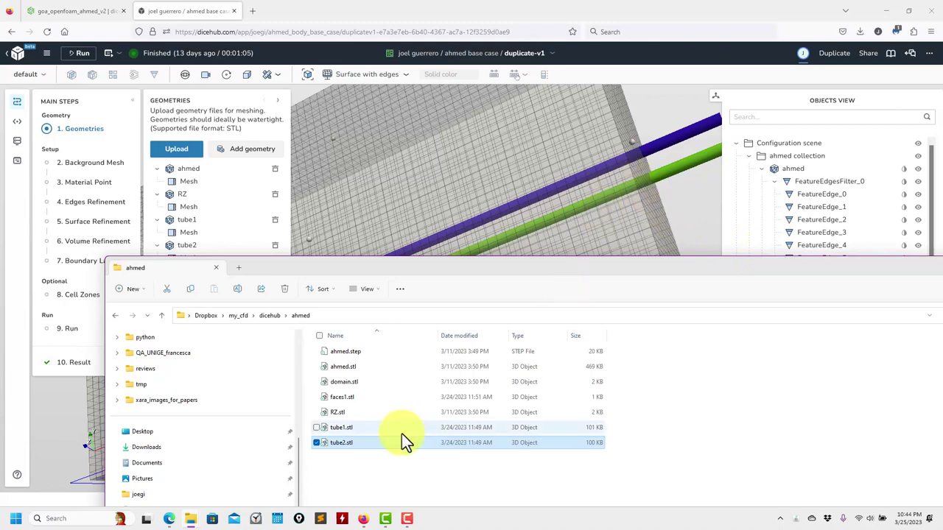
# Upload faces1.stl from the ahmed folder as another geometry and minimize the file explorer window
pyautogui.click(180, 149)
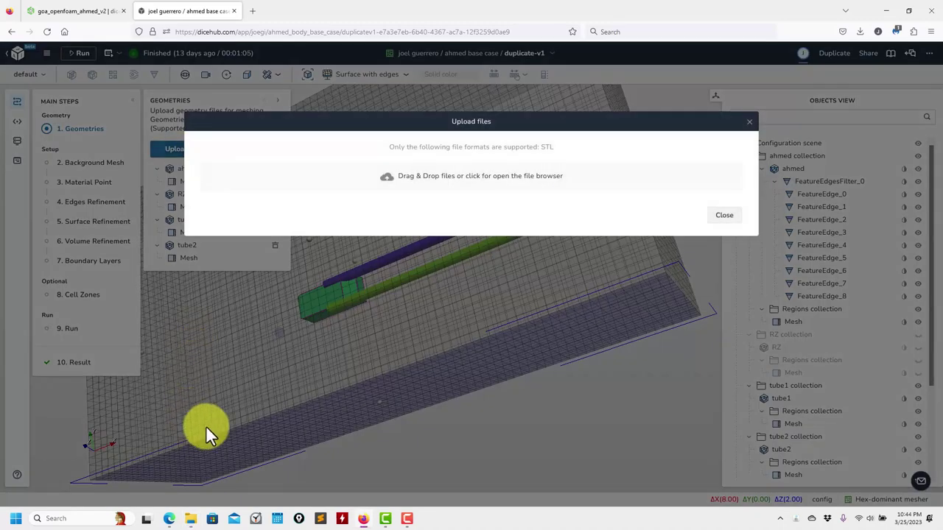
pyautogui.moveTo(187, 519)
pyautogui.click(157, 483)
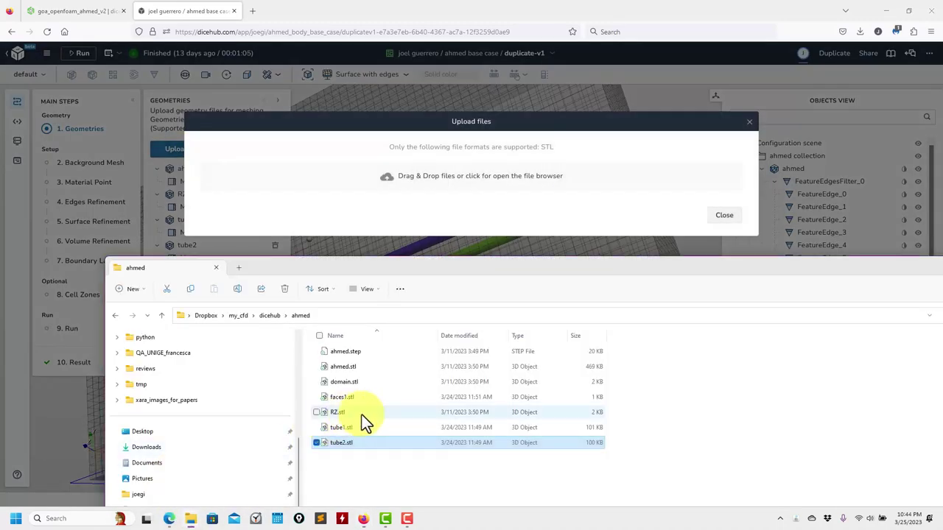
pyautogui.moveTo(338, 399); pyautogui.dragTo(471, 205)
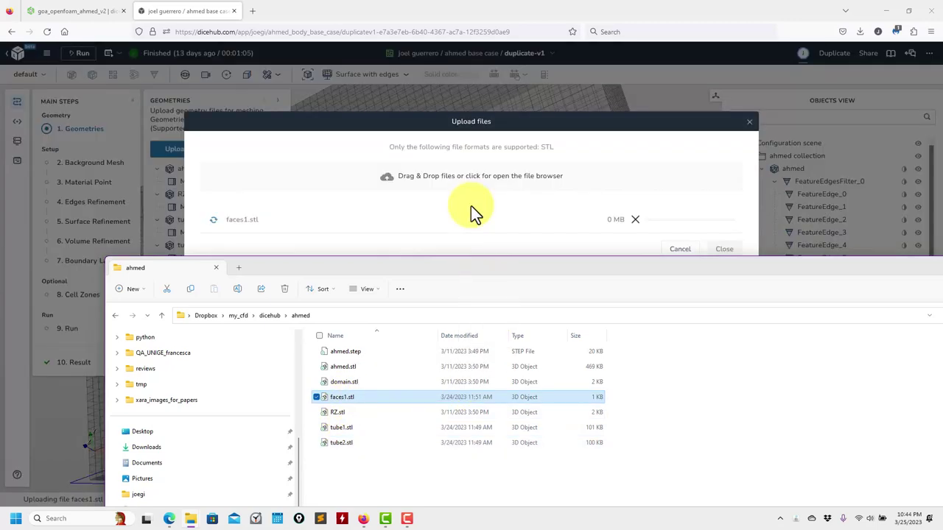
pyautogui.click(724, 251)
pyautogui.moveTo(879, 277); pyautogui.dragTo(554, 297)
pyautogui.click(679, 285)
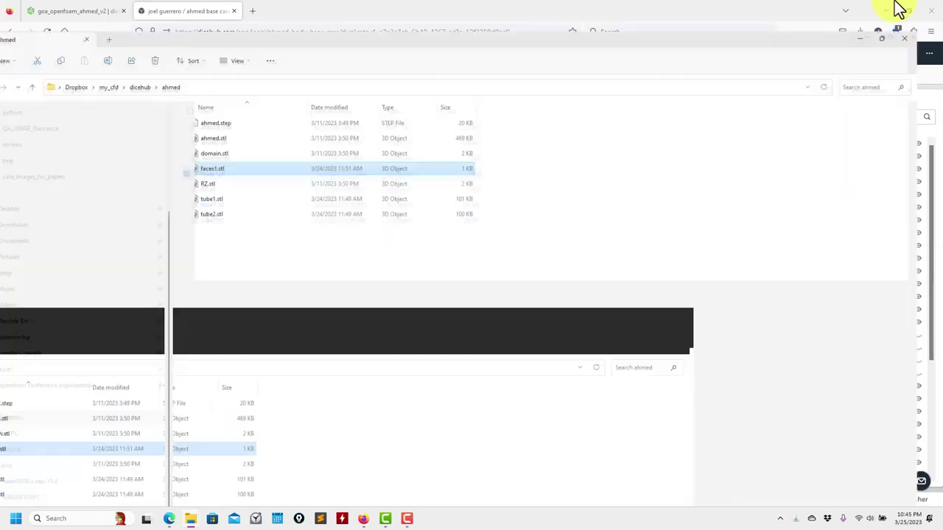
pyautogui.click(859, 10)
# Hide the Background mesh group in the scene so only the geometries are displayed
pyautogui.moveTo(526, 363); pyautogui.dragTo(381, 313)
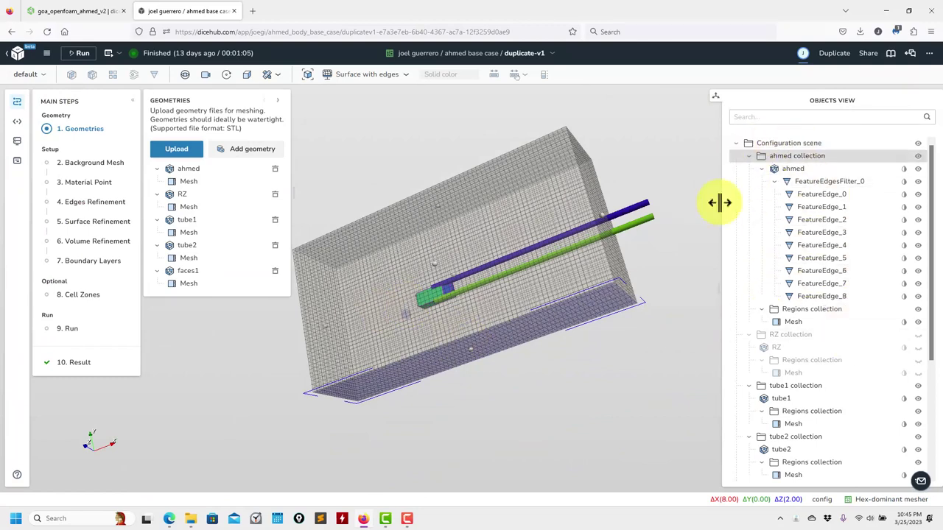
pyautogui.scroll(-4, 800, 265)
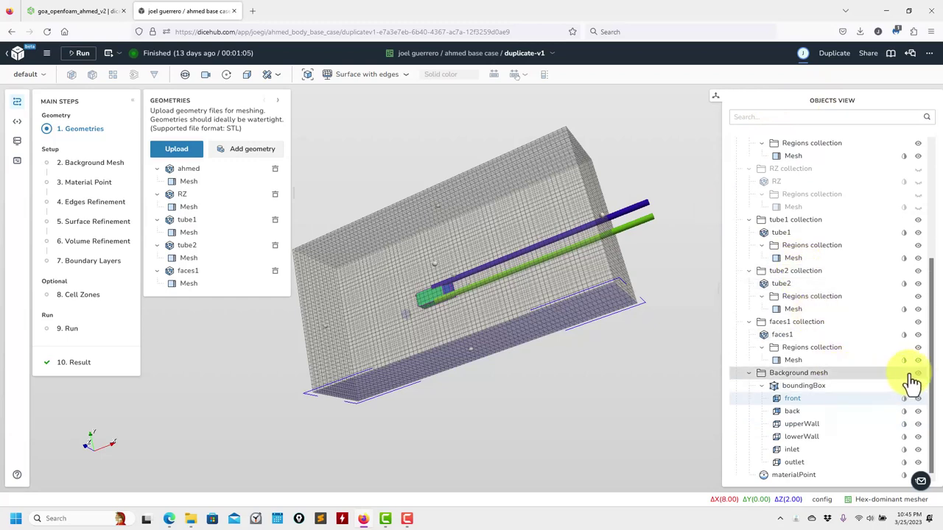
pyautogui.click(918, 373)
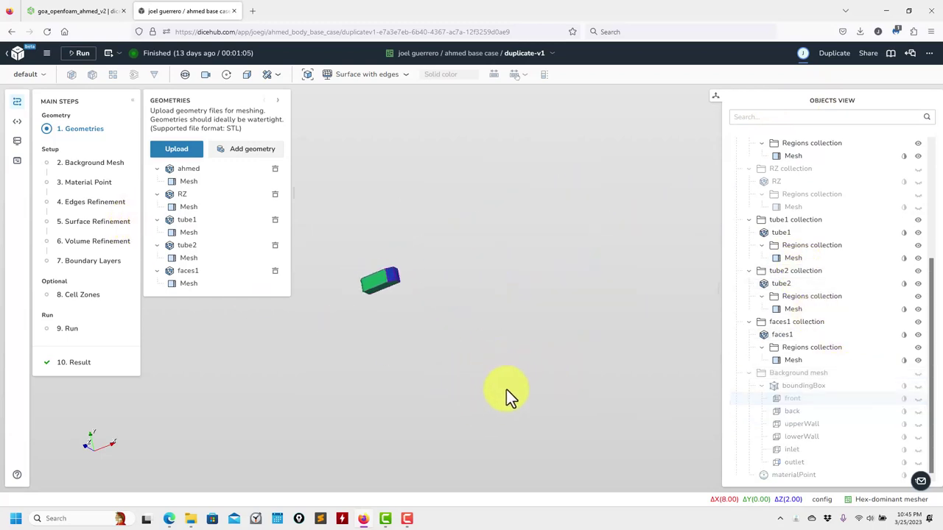
# In Edges Refinement, delete the ahmed_FeatureEdges_0 eMesh entry and remove the edge refinement from RZ
pyautogui.click(100, 203)
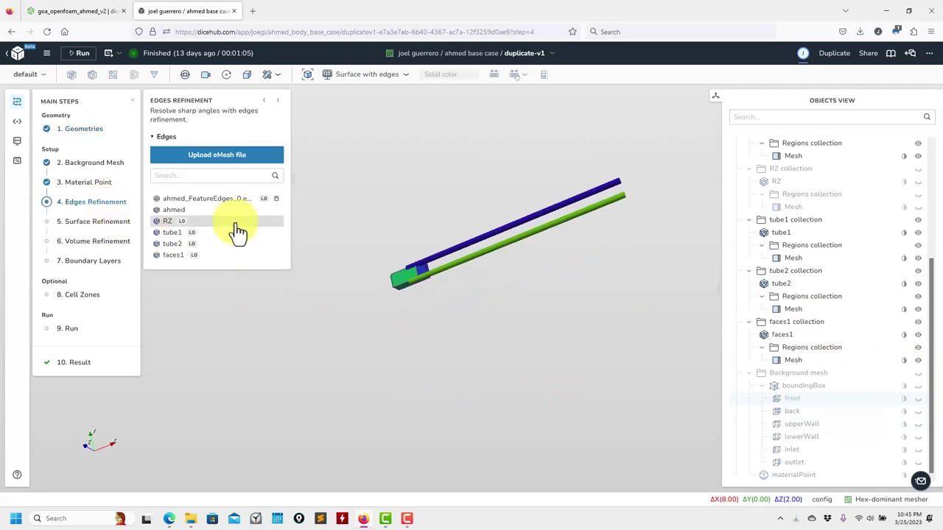
pyautogui.click(276, 198)
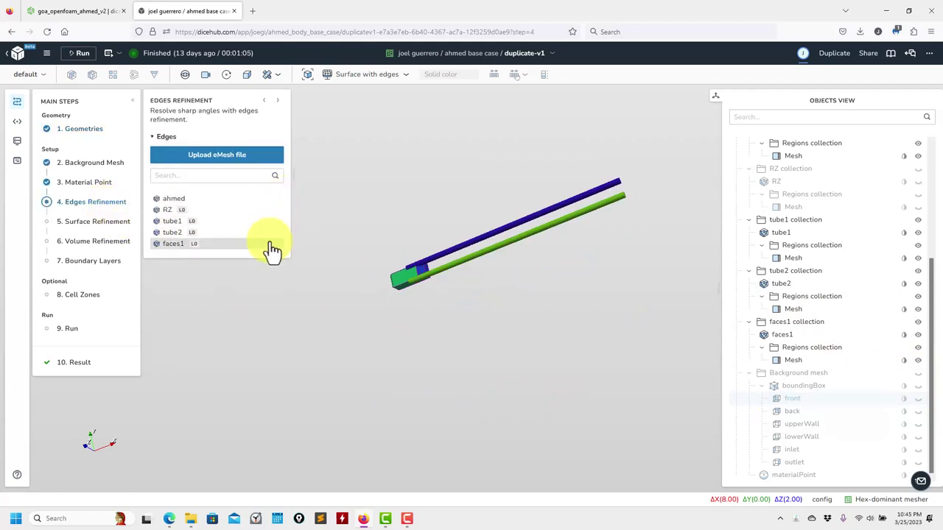
pyautogui.click(248, 211)
pyautogui.click(254, 287)
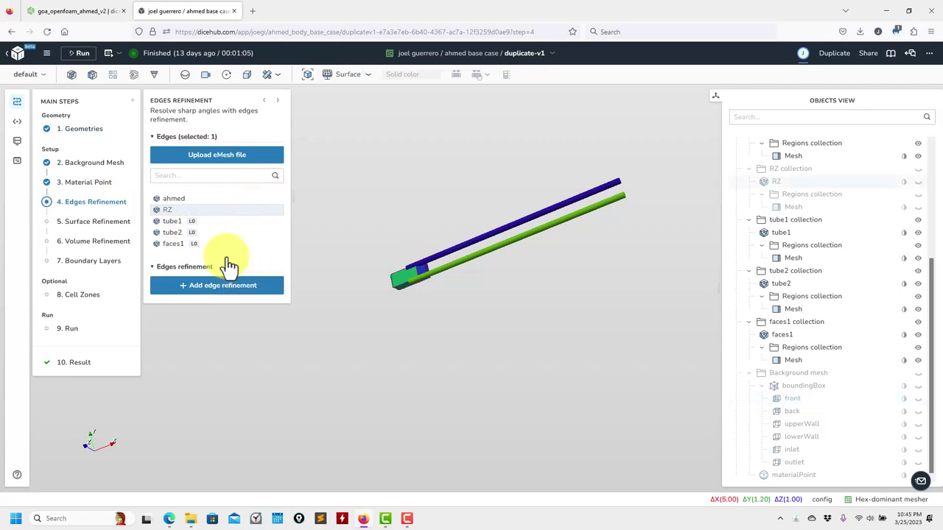
# Remove the edge refinement from the tube1, tube2 and faces1 geometries
pyautogui.click(209, 221)
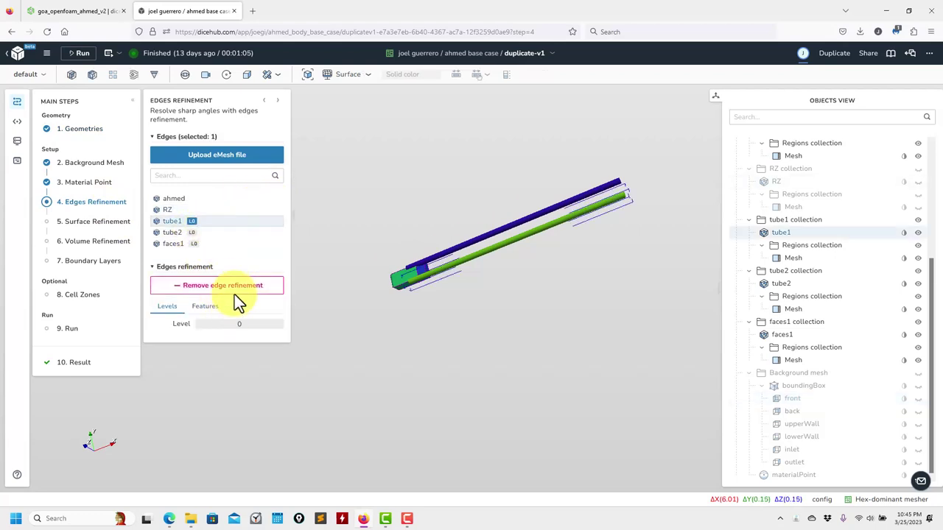
pyautogui.click(232, 288)
pyautogui.click(209, 233)
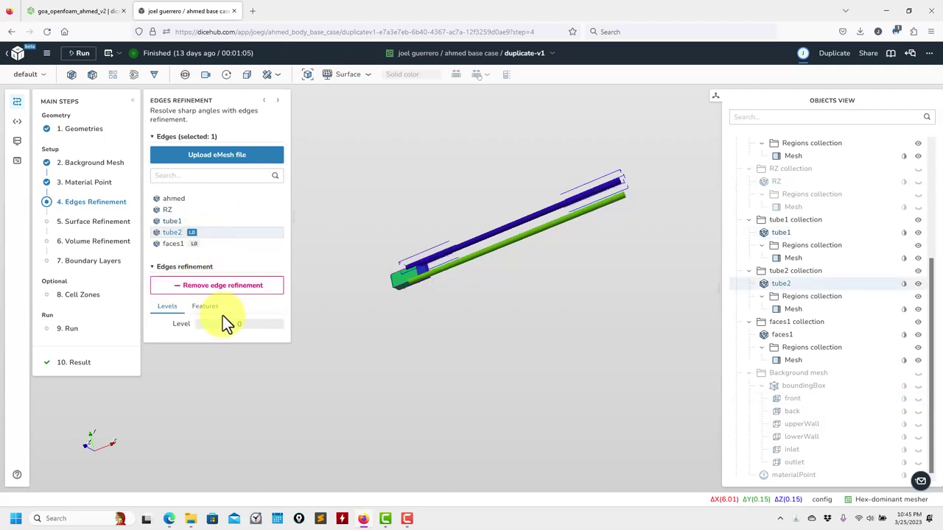
pyautogui.click(224, 289)
pyautogui.click(208, 244)
pyautogui.click(208, 287)
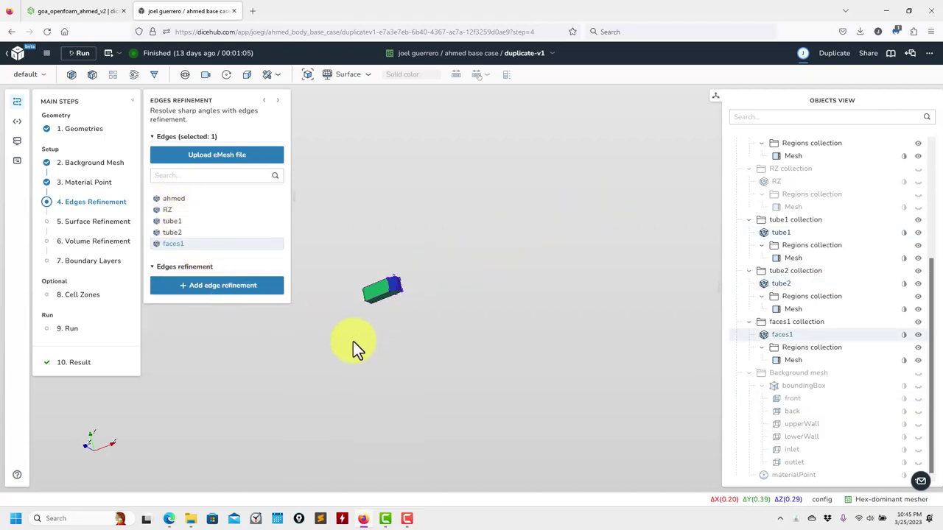
# Return to the Geometries step and delete FeatureEdgesFilter_0 from the ahmed geometry
pyautogui.click(84, 163)
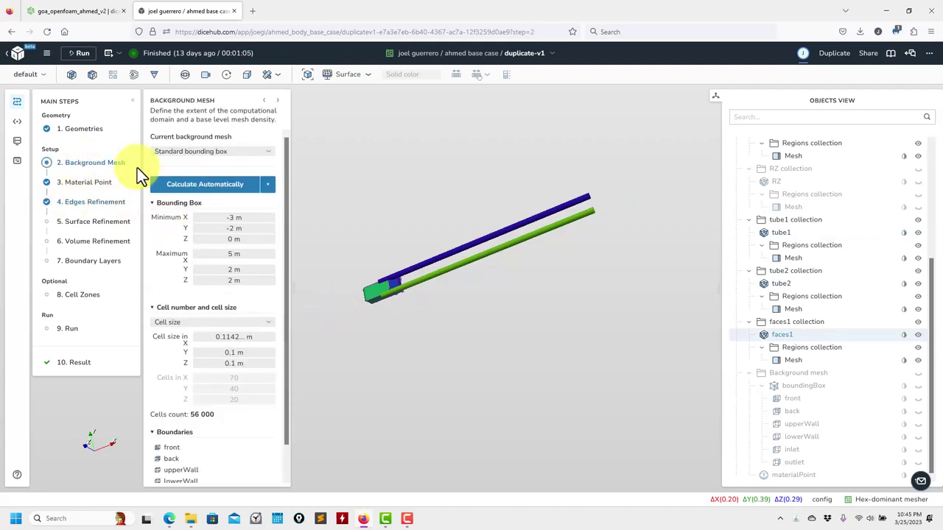
pyautogui.click(81, 129)
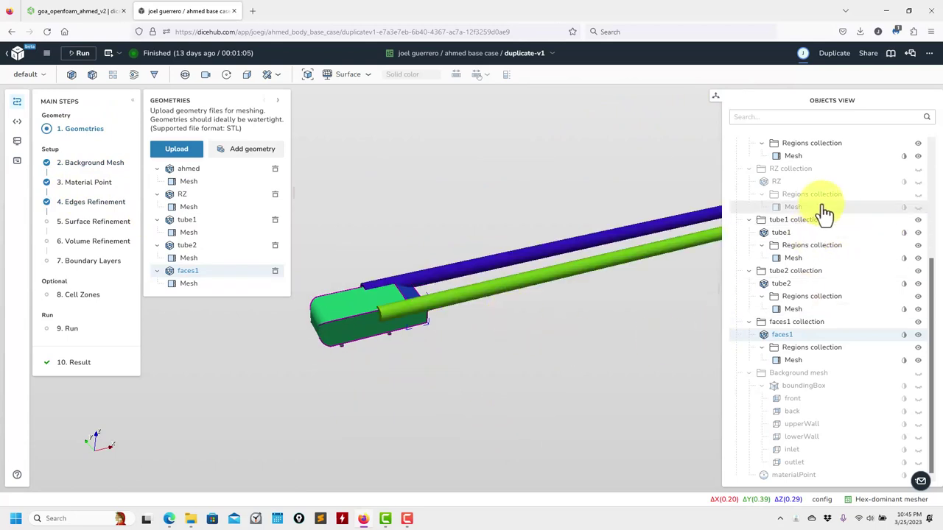
pyautogui.scroll(3, 825, 217)
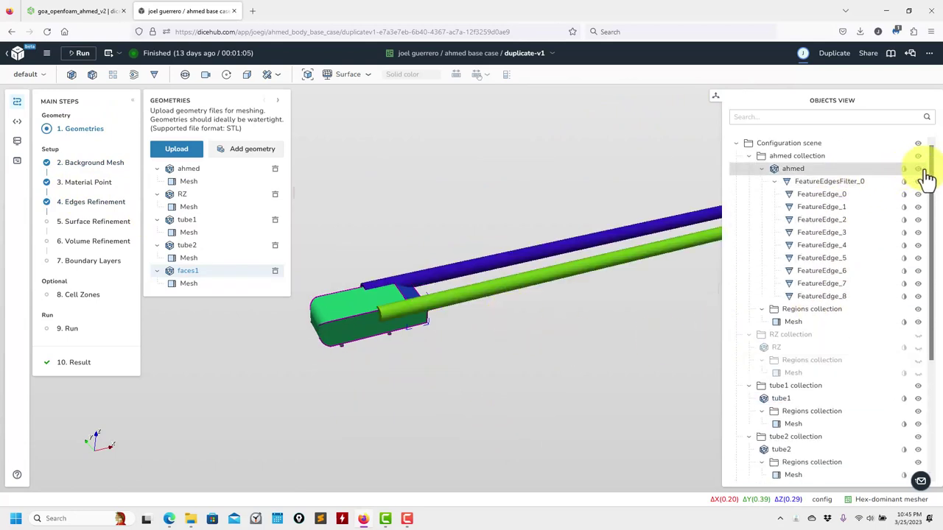
pyautogui.click(841, 186)
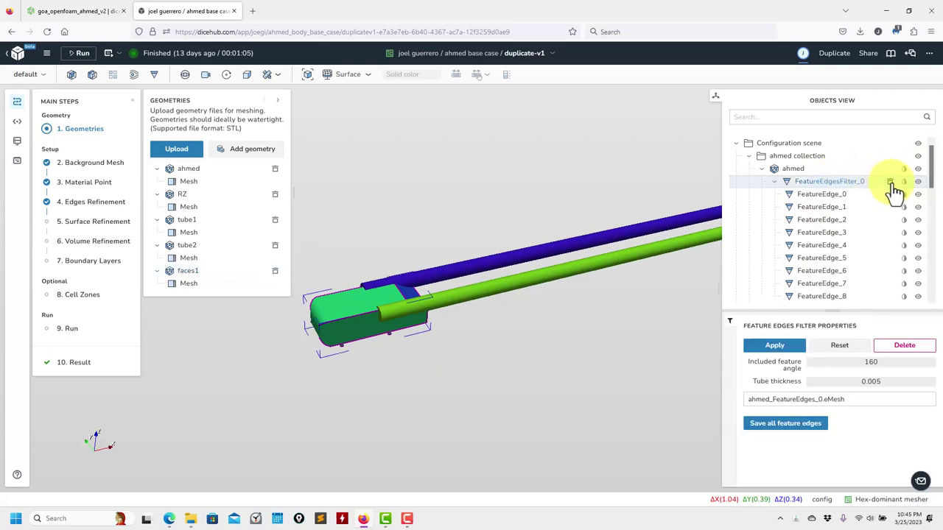
pyautogui.click(890, 183)
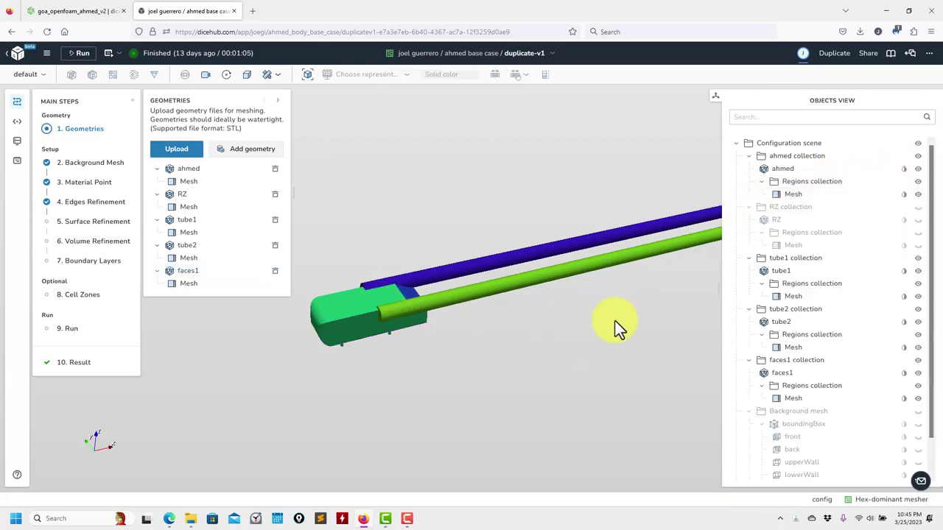
# Hide the tube1 and tube2 geometries in the scene and get a close view of the body's rear faces
pyautogui.moveTo(446, 358); pyautogui.dragTo(498, 379)
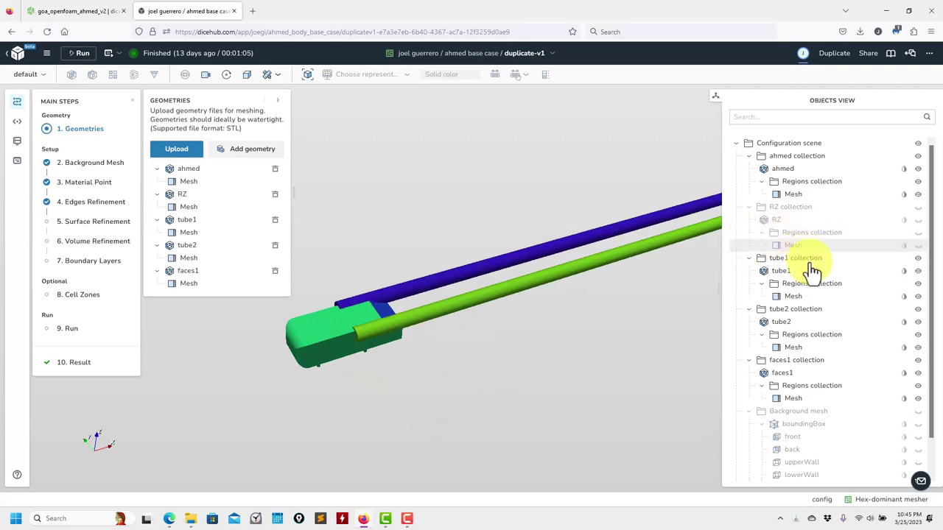
pyautogui.click(917, 270)
pyautogui.click(918, 322)
pyautogui.scroll(6, 543, 324)
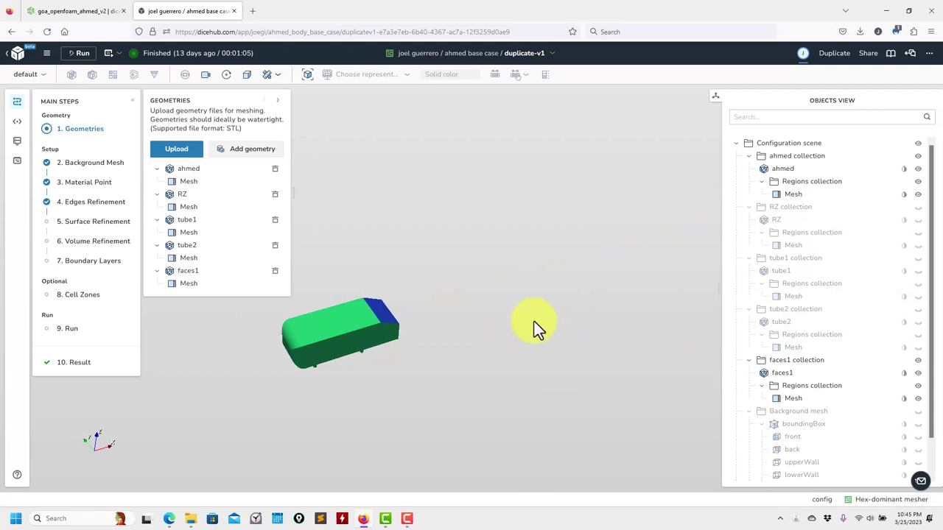
pyautogui.scroll(-3, 564, 312)
pyautogui.moveTo(497, 375); pyautogui.dragTo(495, 347)
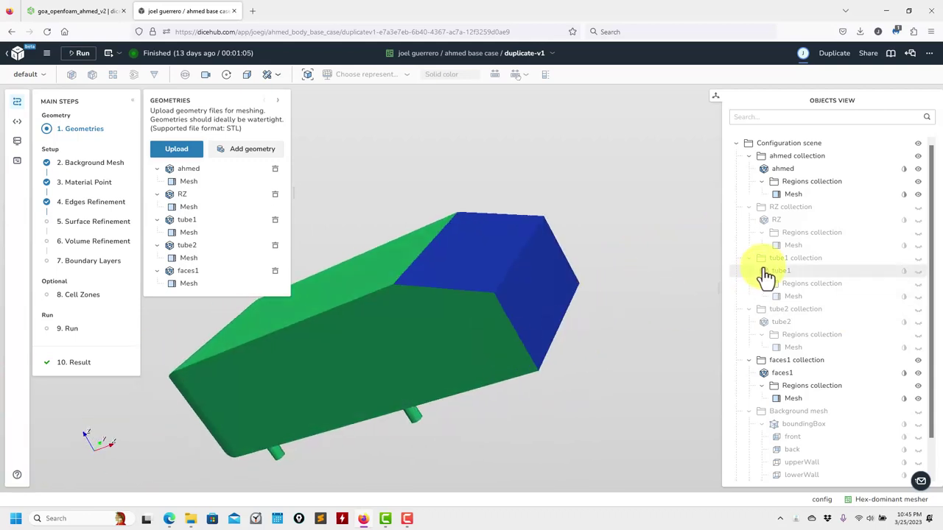
# Toggle the ahmed geometry's visibility off and on to inspect the faces1 surfaces against the body
pyautogui.click(913, 170)
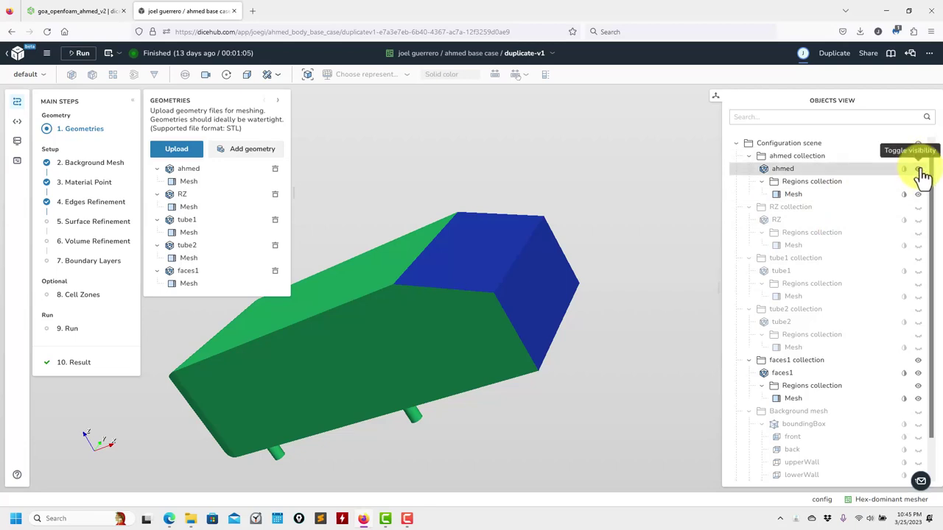
pyautogui.click(919, 169)
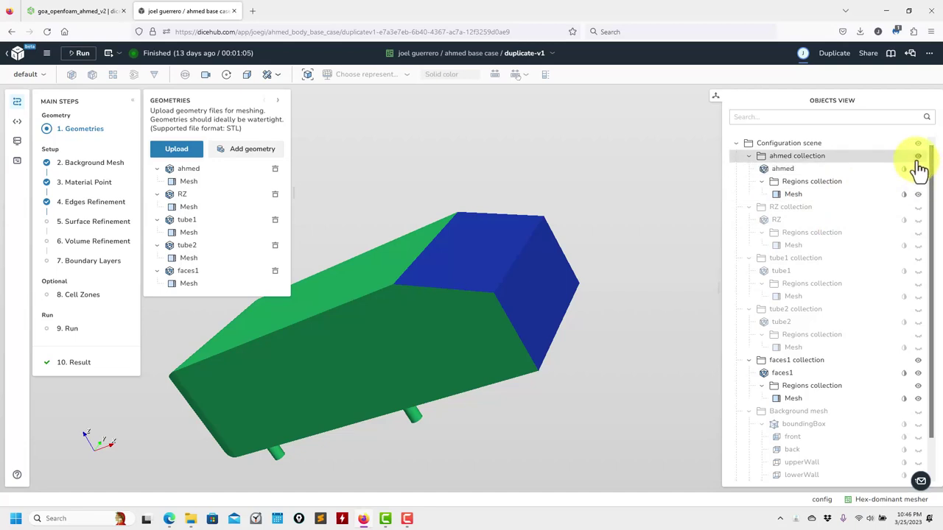
pyautogui.click(918, 156)
pyautogui.click(918, 156)
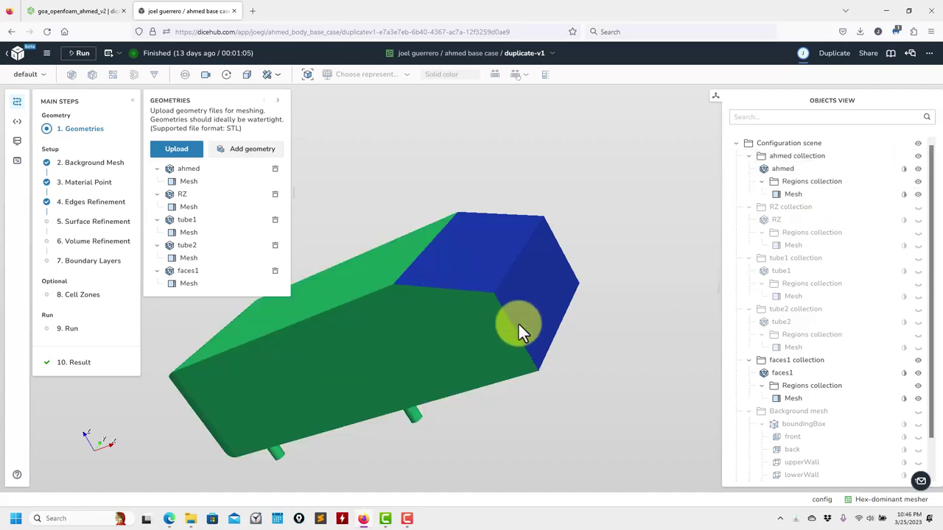
pyautogui.moveTo(464, 391); pyautogui.dragTo(529, 383)
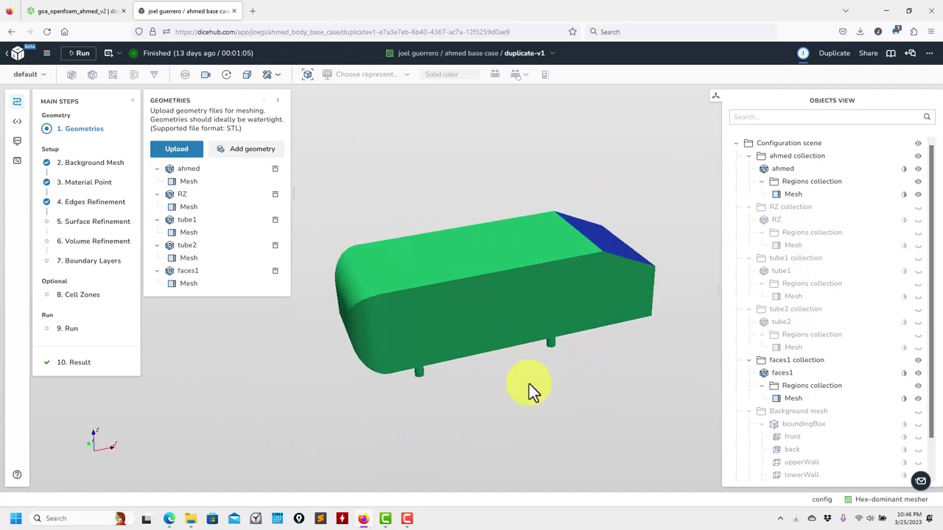
# Show the RZ geometry in the scene and set its opacity to 0.3
pyautogui.click(918, 220)
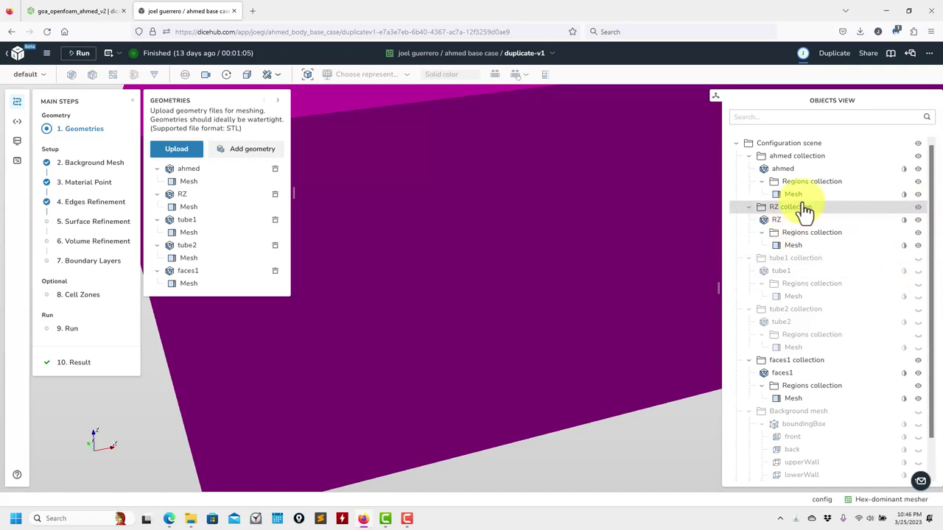
pyautogui.click(904, 220)
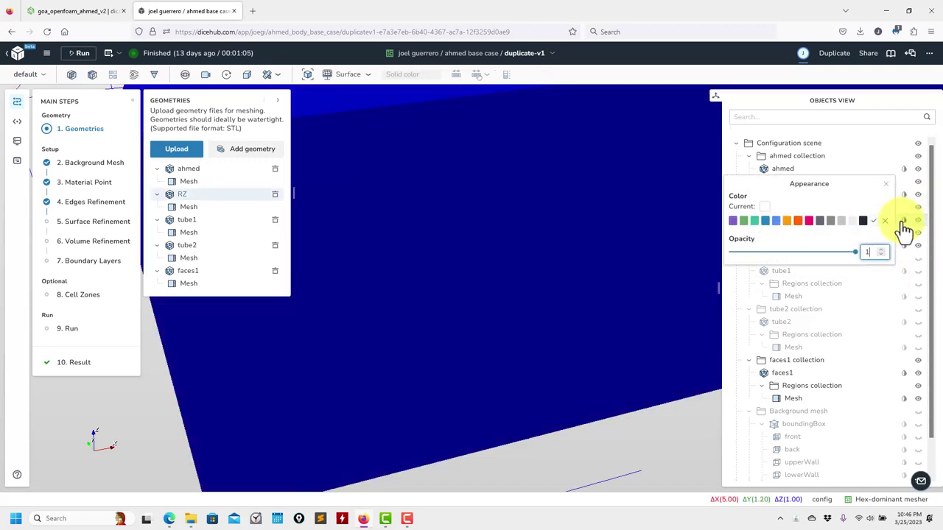
pyautogui.moveTo(855, 253); pyautogui.dragTo(766, 253)
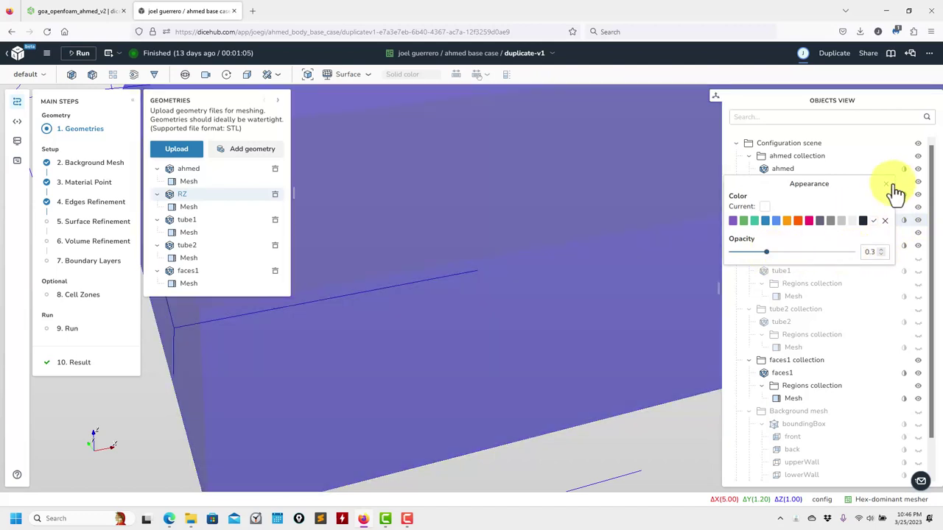
pyautogui.click(576, 466)
pyautogui.scroll(-3, 593, 466)
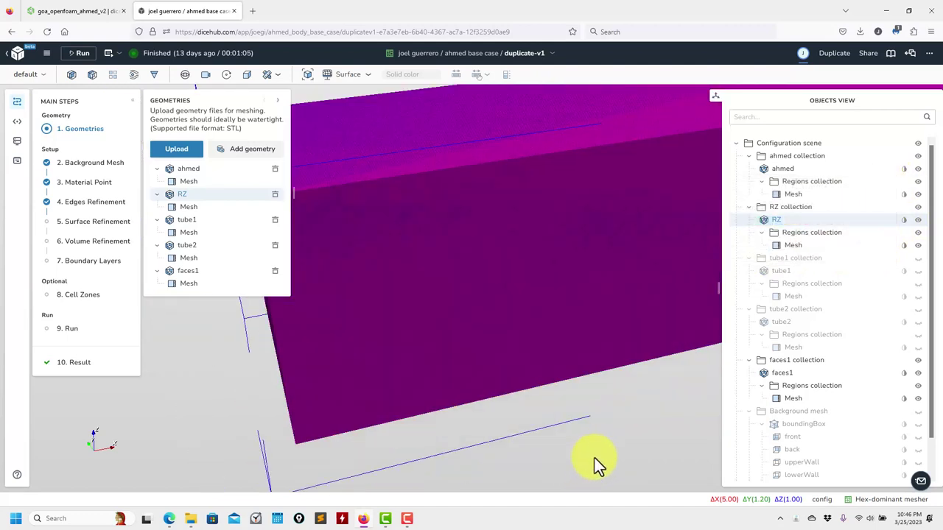
# Hide the RZ region mesh and show the tube1 and tube2 geometries with their region meshes hidden
pyautogui.click(918, 246)
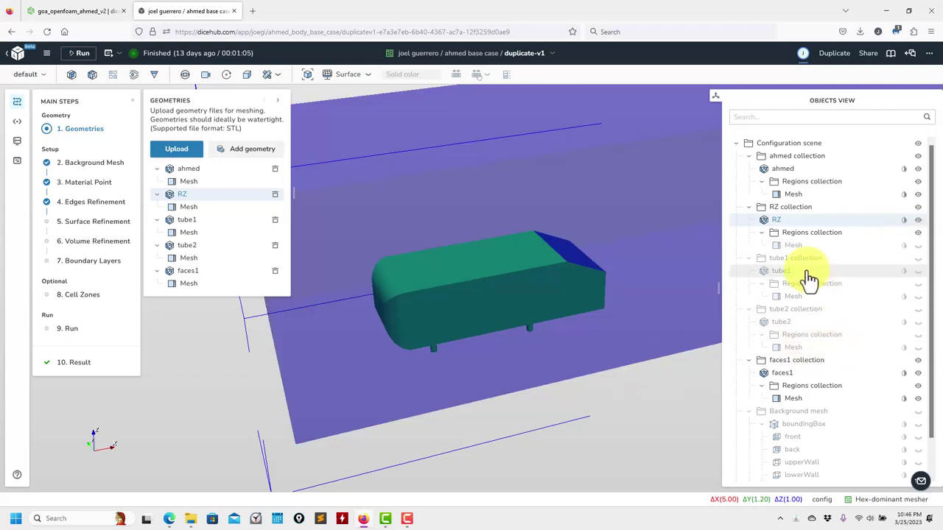
pyautogui.click(918, 271)
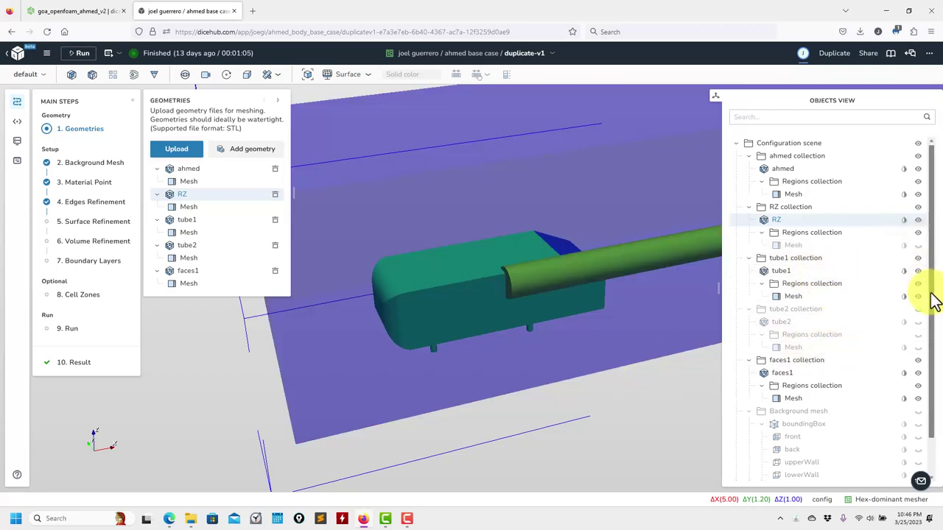
pyautogui.click(918, 296)
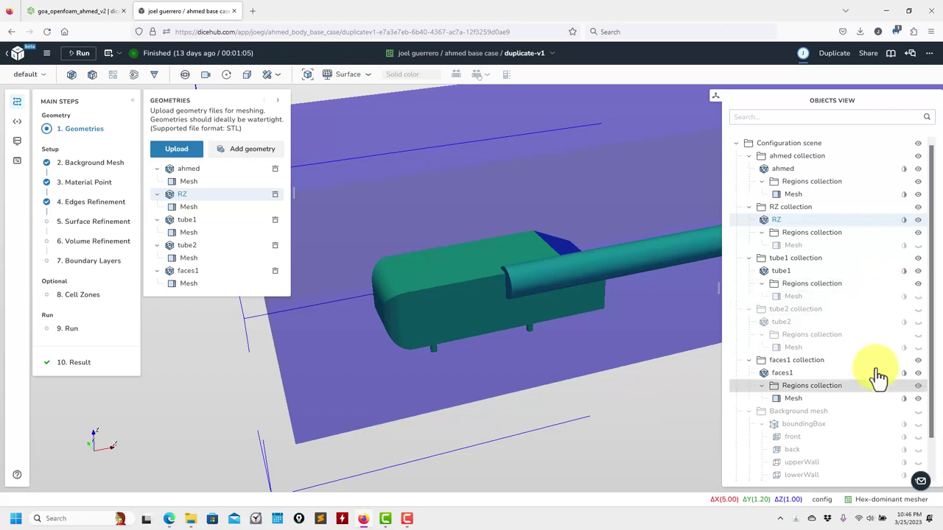
pyautogui.click(918, 321)
pyautogui.click(918, 347)
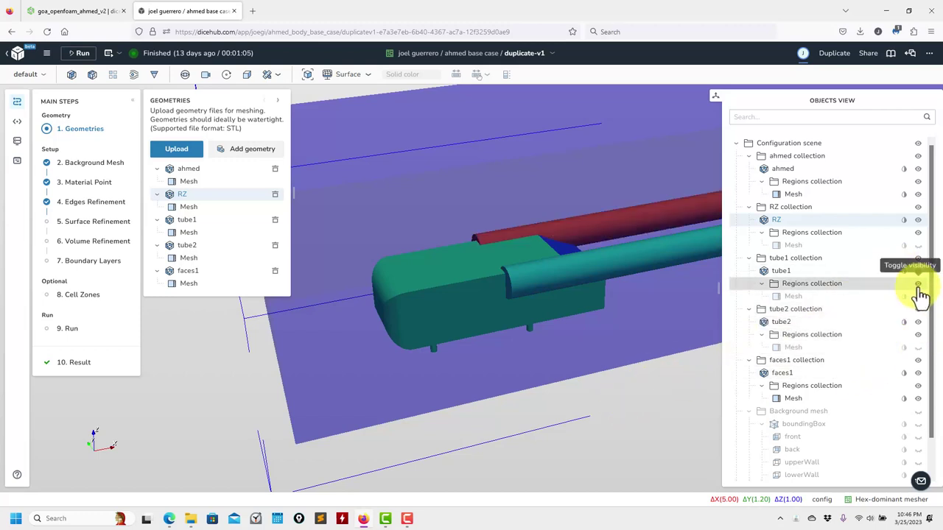
pyautogui.scroll(-5, 615, 415)
pyautogui.moveTo(478, 397); pyautogui.dragTo(505, 400)
pyautogui.scroll(5, 490, 251)
pyautogui.click(170, 172)
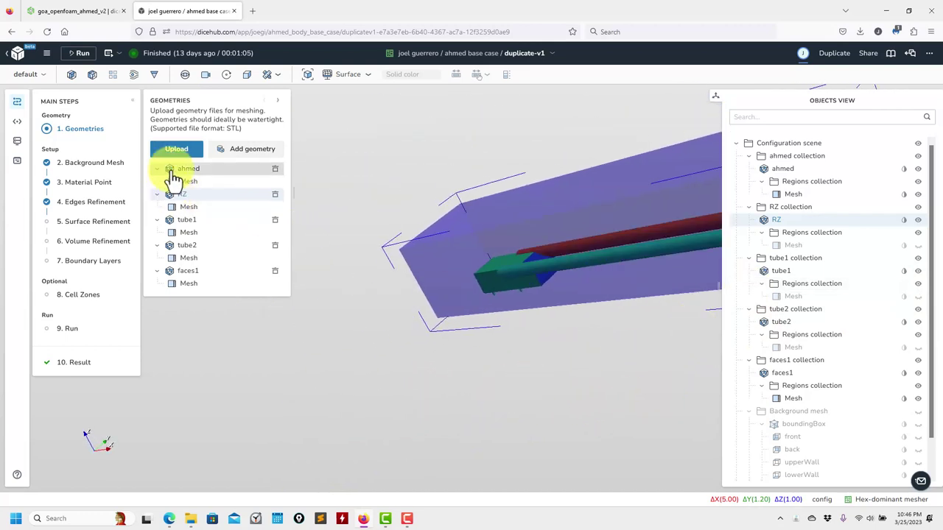
# Show the background mesh around the geometries, open its settings and compare its extents with the domain in the Onshape model
pyautogui.click(918, 424)
pyautogui.moveTo(501, 396); pyautogui.dragTo(575, 403)
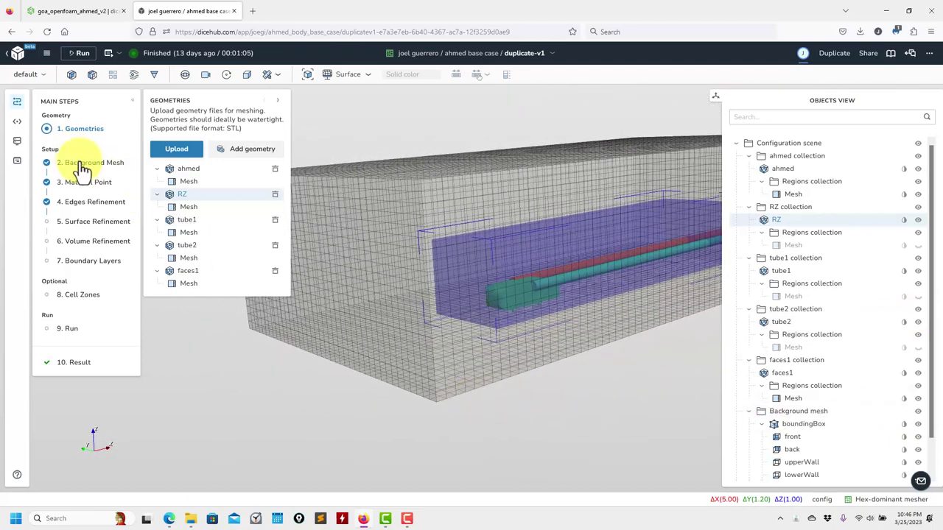
pyautogui.click(78, 163)
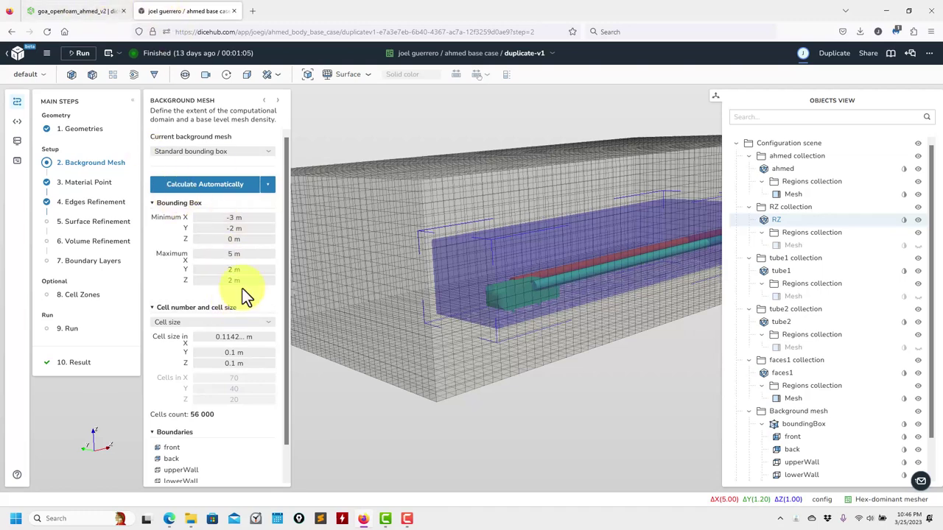
pyautogui.click(74, 11)
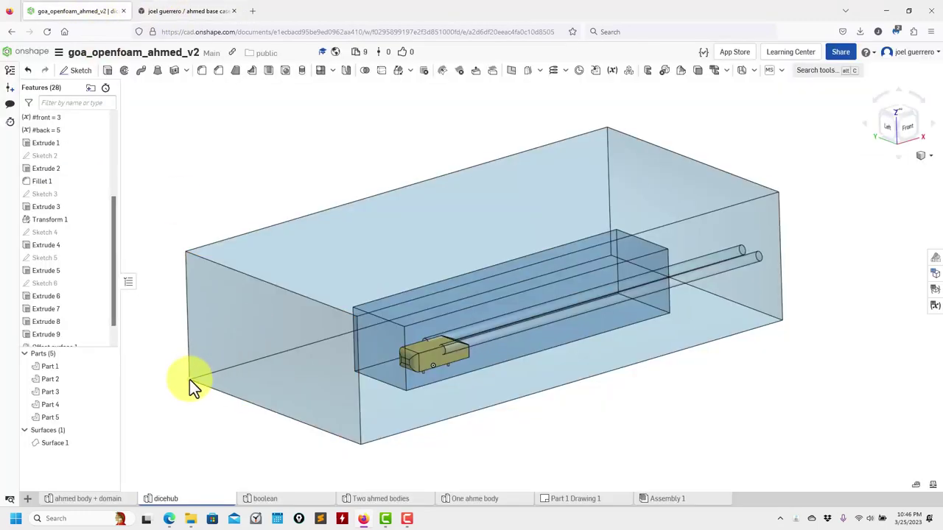
pyautogui.click(180, 11)
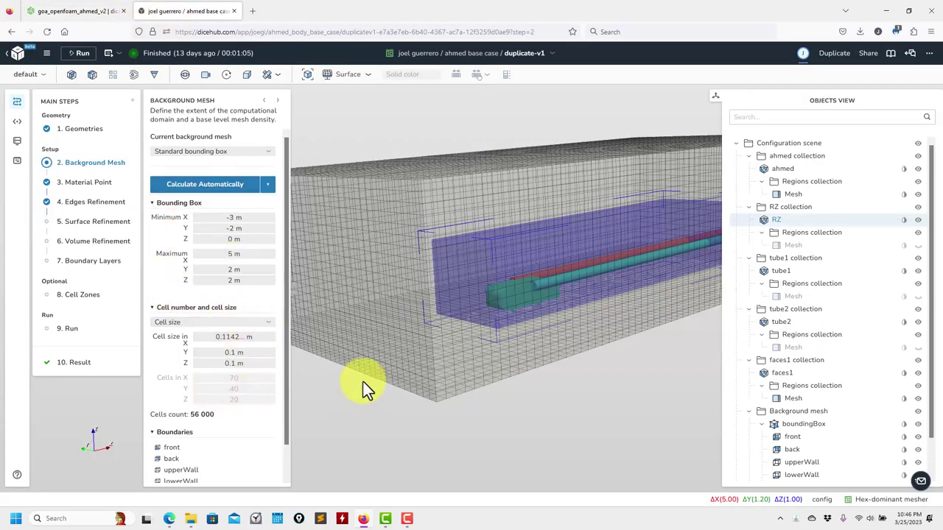
# Pull the bounding box's inlet and side faces outward, and restore the minimum Y to -2 m and minimum X to -3 m
pyautogui.scroll(-8, 350, 376)
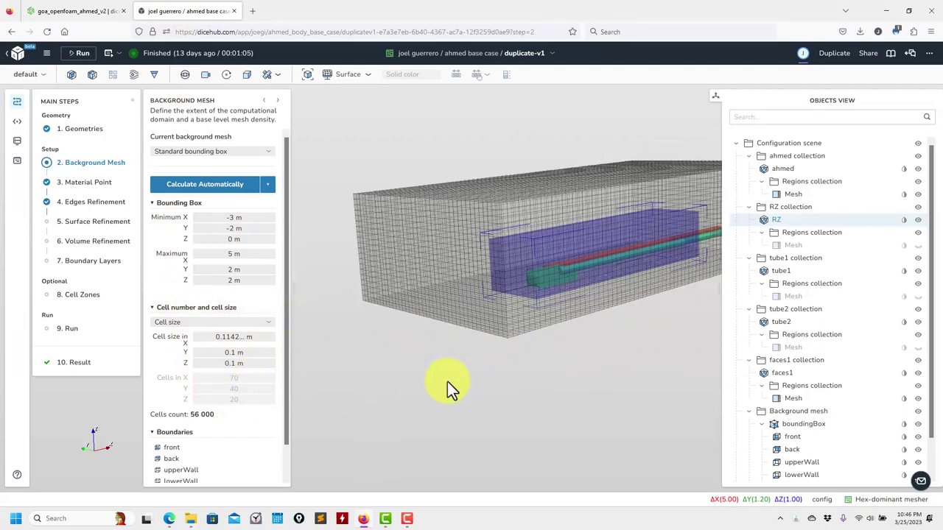
pyautogui.moveTo(358, 441); pyautogui.dragTo(354, 352)
pyautogui.click(383, 322)
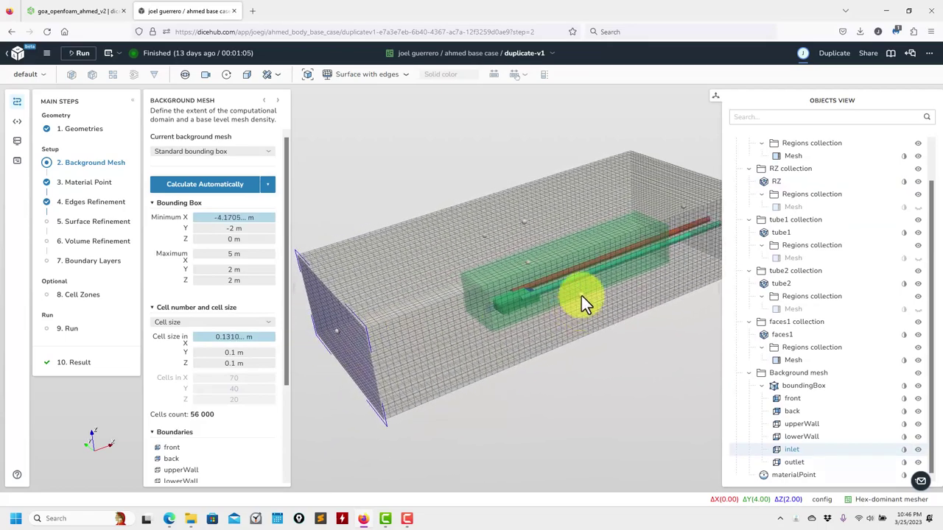
pyautogui.click(585, 305)
pyautogui.moveTo(585, 305); pyautogui.dragTo(626, 369)
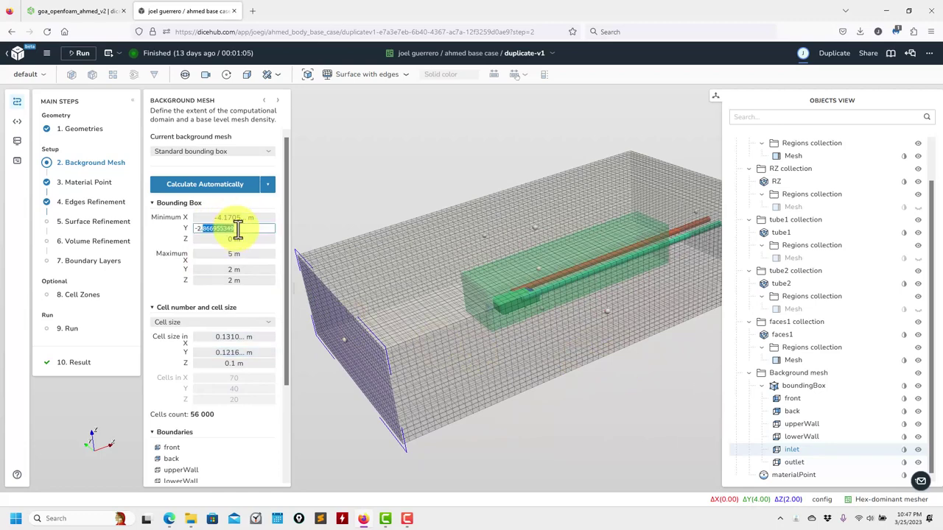
pyautogui.press('Return')
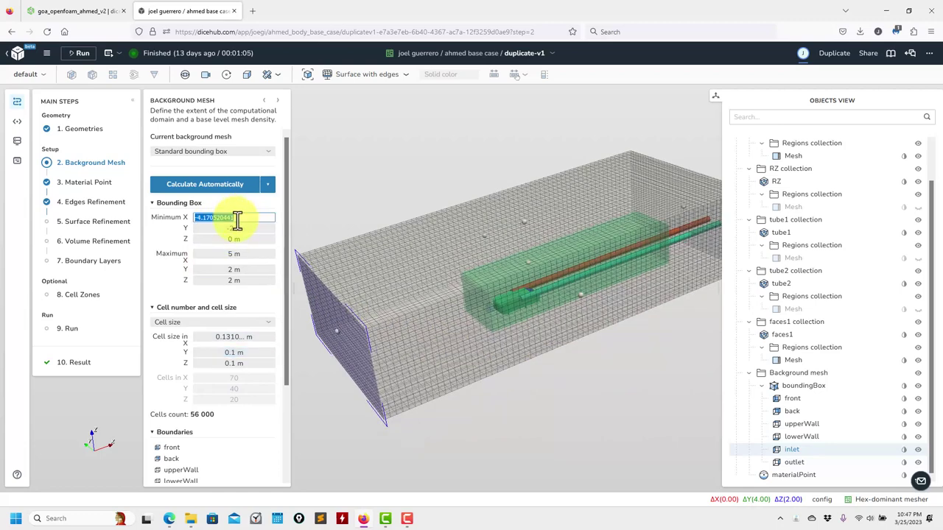
pyautogui.press('Return')
# Inspect the corner of the outer domain box in the Onshape model and return to the dicehub case
pyautogui.click(44, 11)
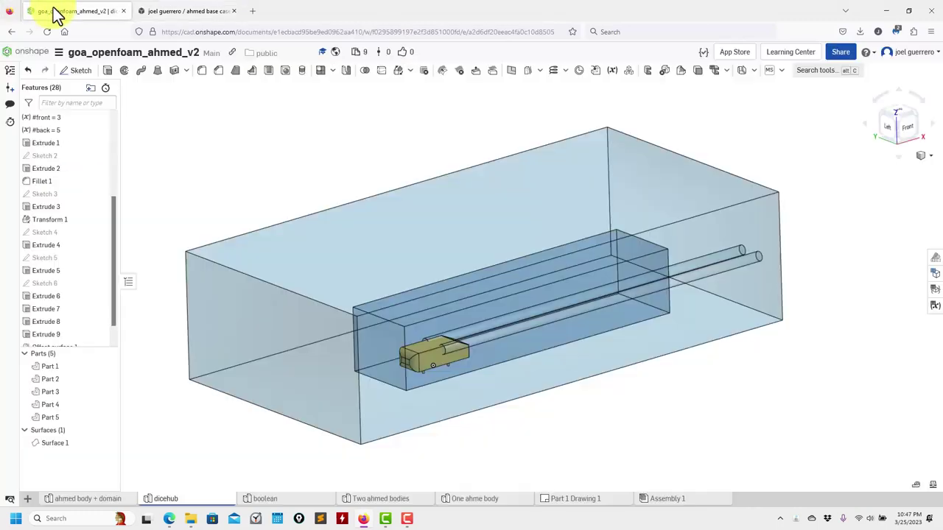
pyautogui.click(189, 380)
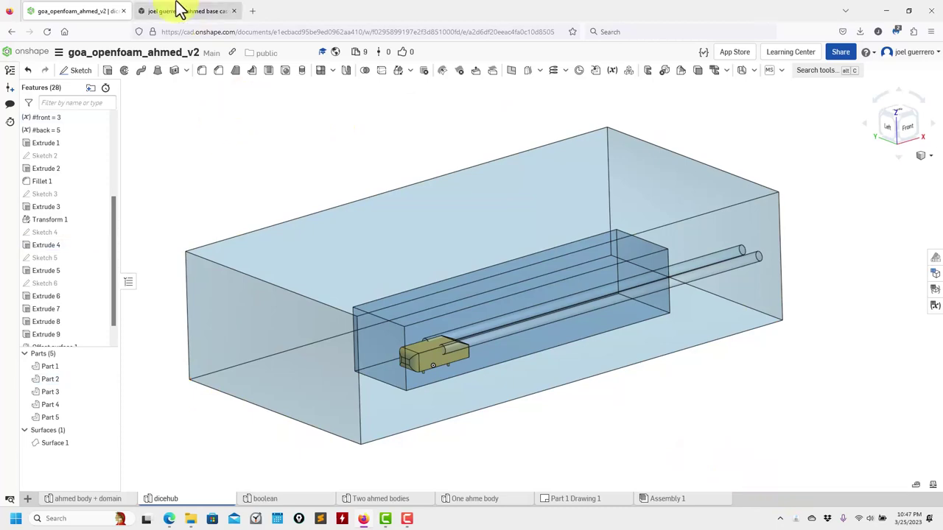
pyautogui.click(221, 10)
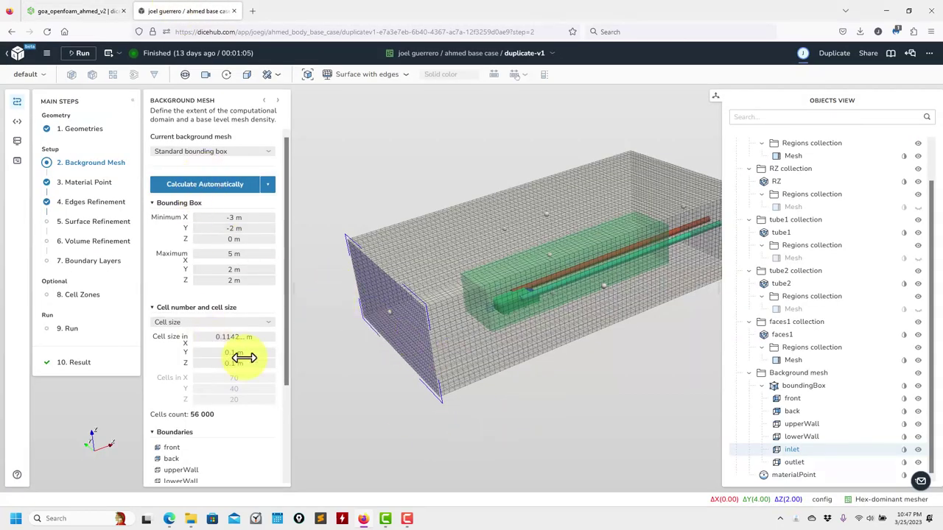
# Go to the Material Point step and hide the RZ collection so the material point is accessible from above
pyautogui.click(89, 182)
pyautogui.moveTo(243, 336); pyautogui.dragTo(410, 293)
pyautogui.click(414, 291)
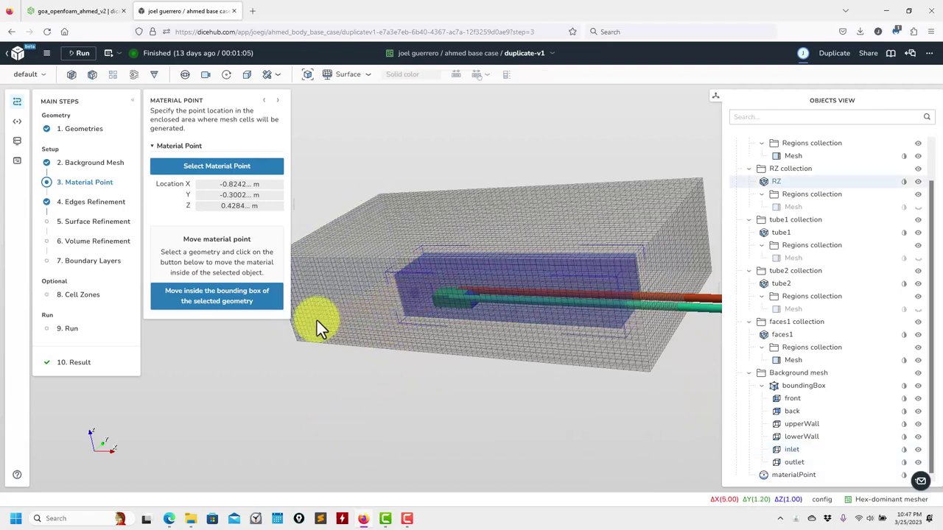
pyautogui.moveTo(410, 411); pyautogui.dragTo(446, 427)
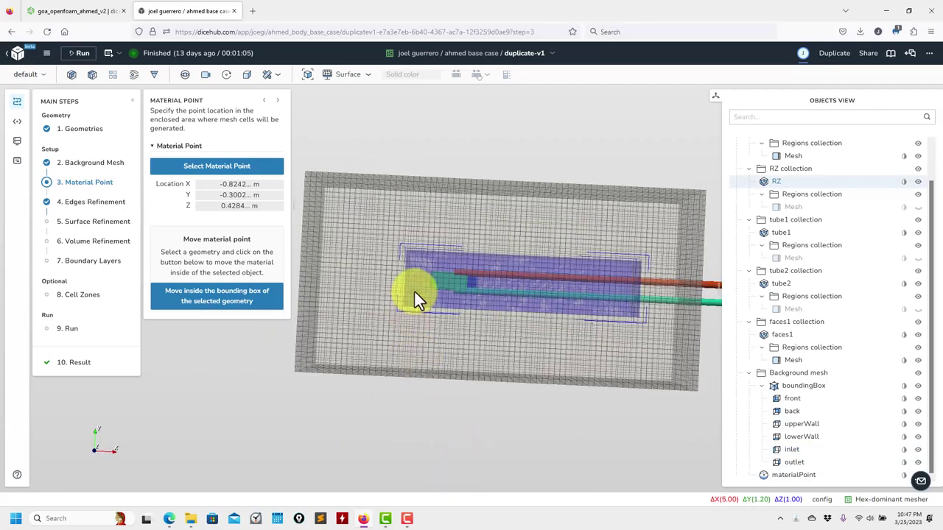
pyautogui.click(378, 417)
pyautogui.moveTo(378, 414); pyautogui.dragTo(390, 381)
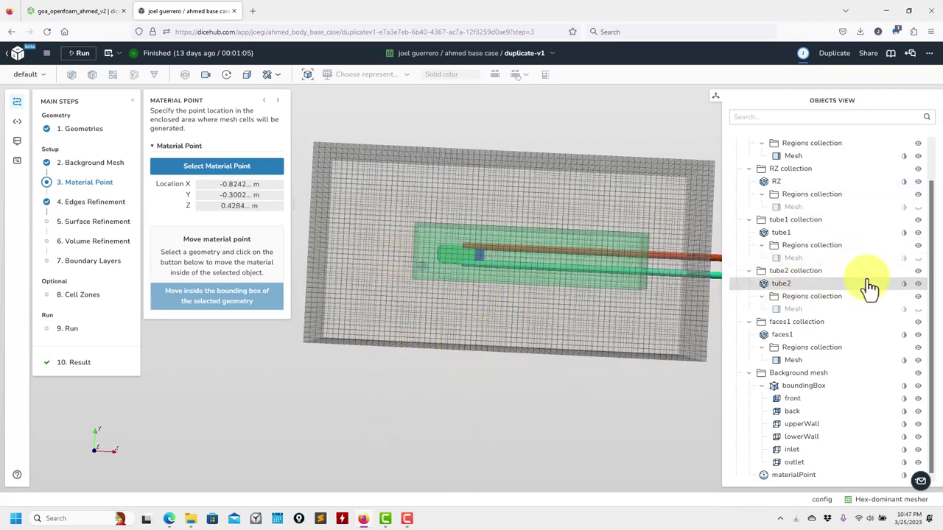
pyautogui.scroll(2, 866, 272)
pyautogui.click(918, 207)
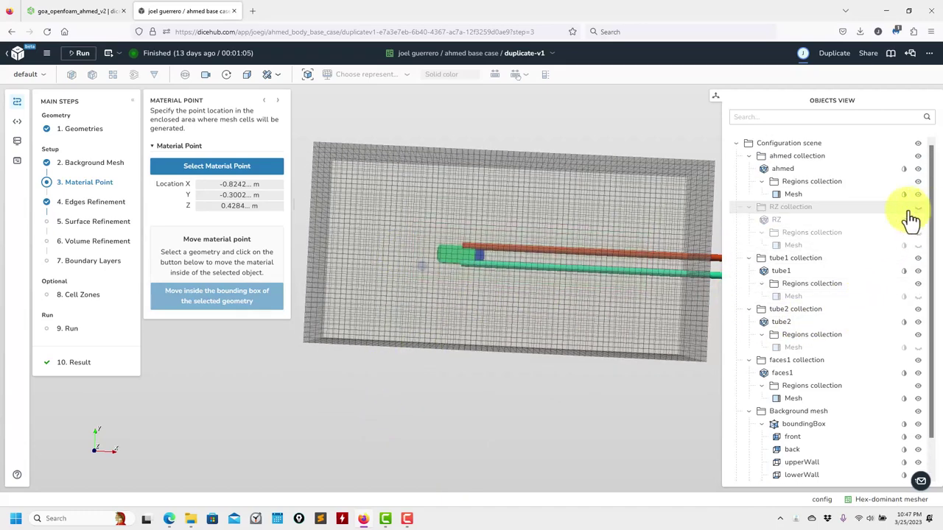
# Move the material point upstream of the body to about X -1.86 m, Y -1.00 m, Z 0.85 m
pyautogui.click(423, 266)
pyautogui.click(372, 294)
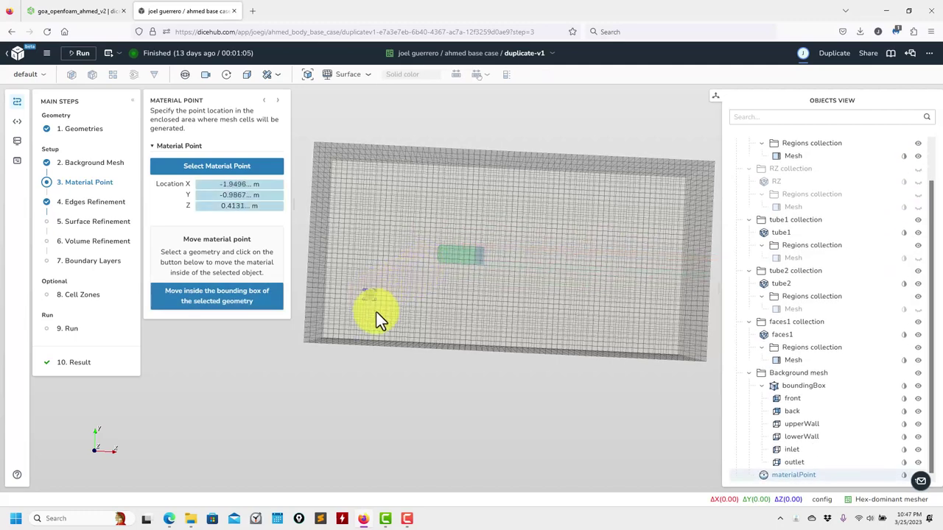
pyautogui.moveTo(354, 330); pyautogui.dragTo(354, 271)
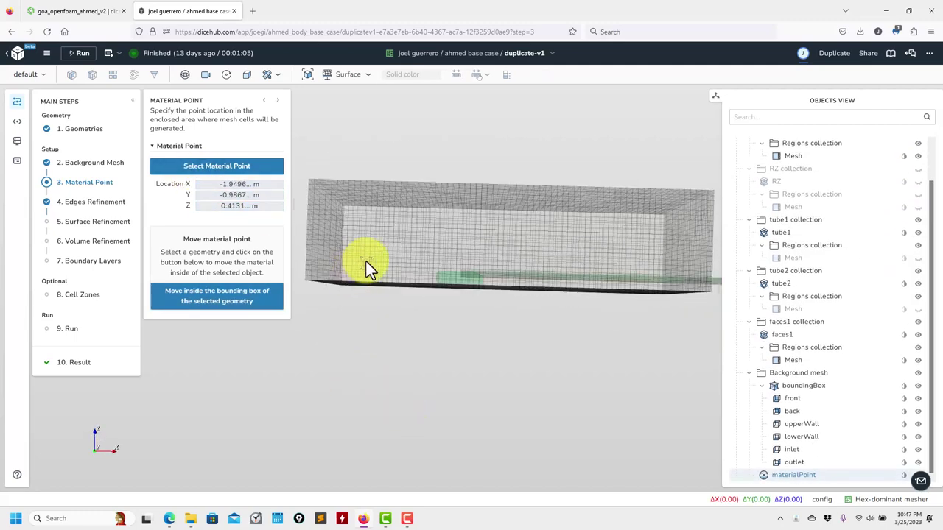
pyautogui.click(369, 259)
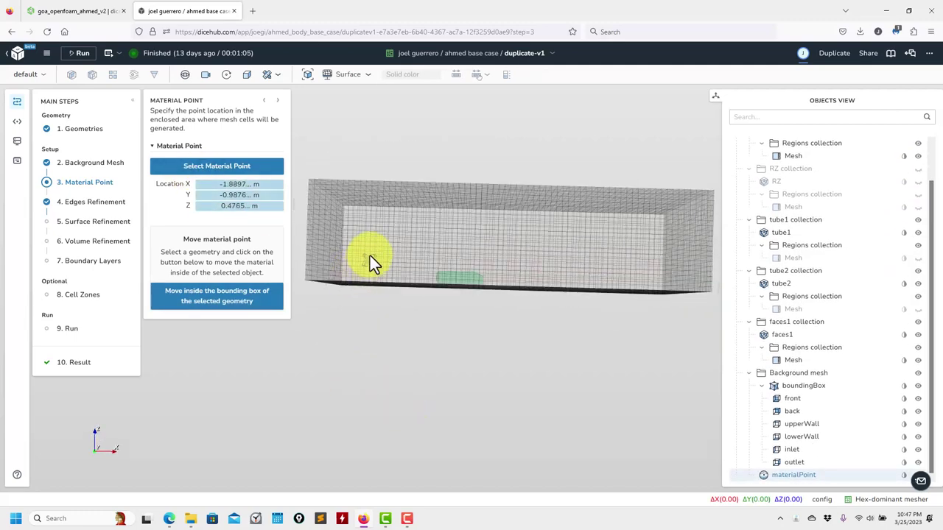
# Show the RZ geometry again with its region mesh hidden and view it together with the material point
pyautogui.click(918, 182)
pyautogui.moveTo(491, 364); pyautogui.dragTo(455, 366)
pyautogui.click(918, 207)
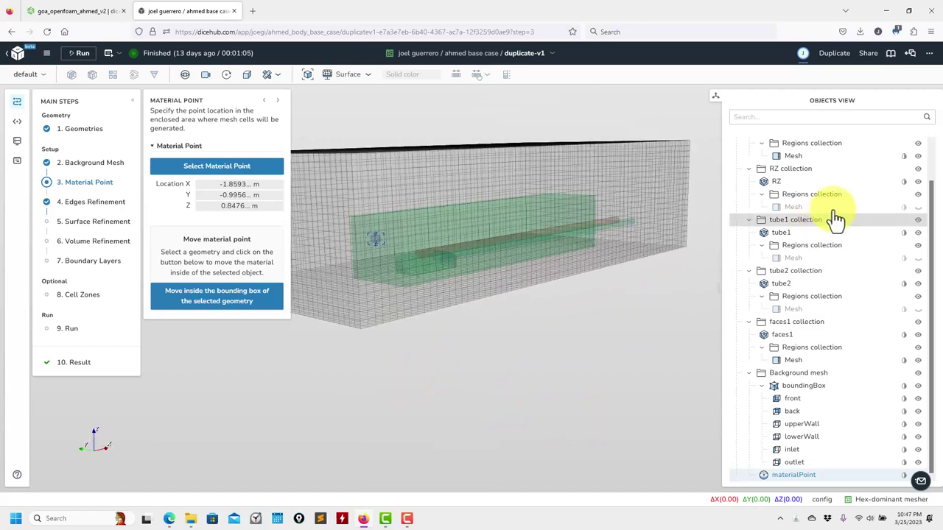
# Check the ahmed geometry's color and opacity in its appearance settings
pyautogui.scroll(2, 835, 219)
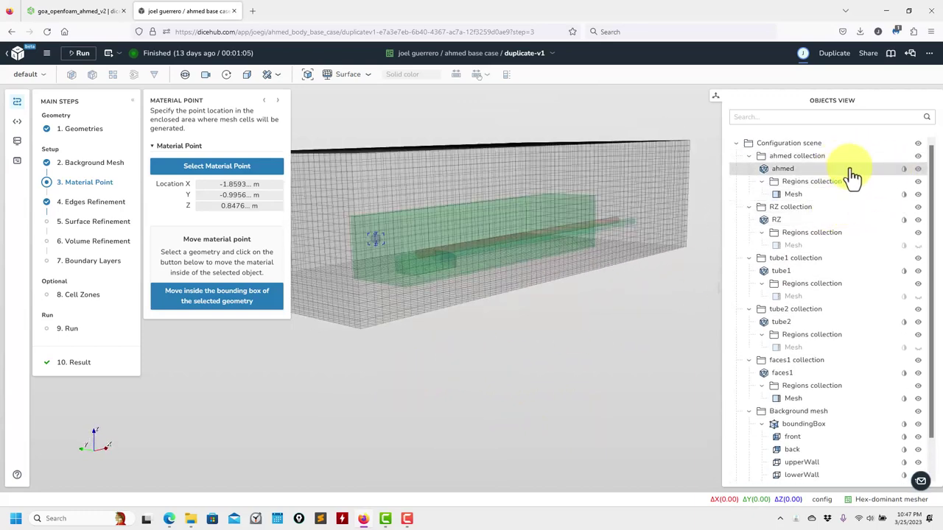
pyautogui.click(903, 171)
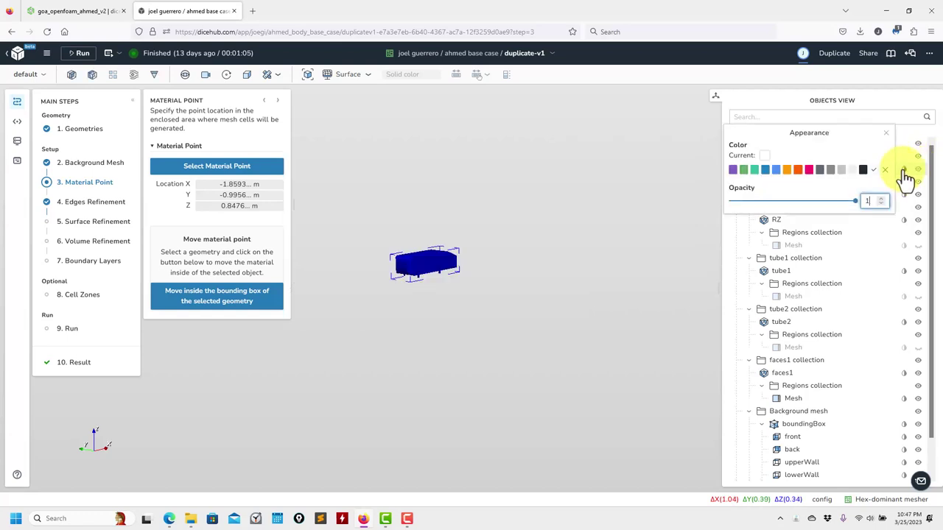
pyautogui.click(885, 133)
pyautogui.moveTo(417, 409); pyautogui.dragTo(218, 402)
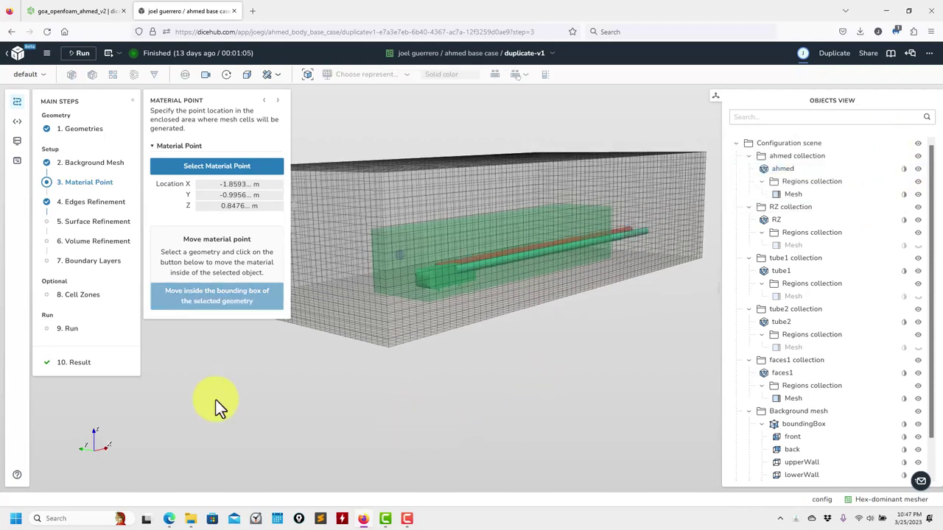
# Select ahmed in the Edges Refinement step and hide faces1, tube2, tube1, RZ and the background mesh to isolate the body
pyautogui.click(92, 205)
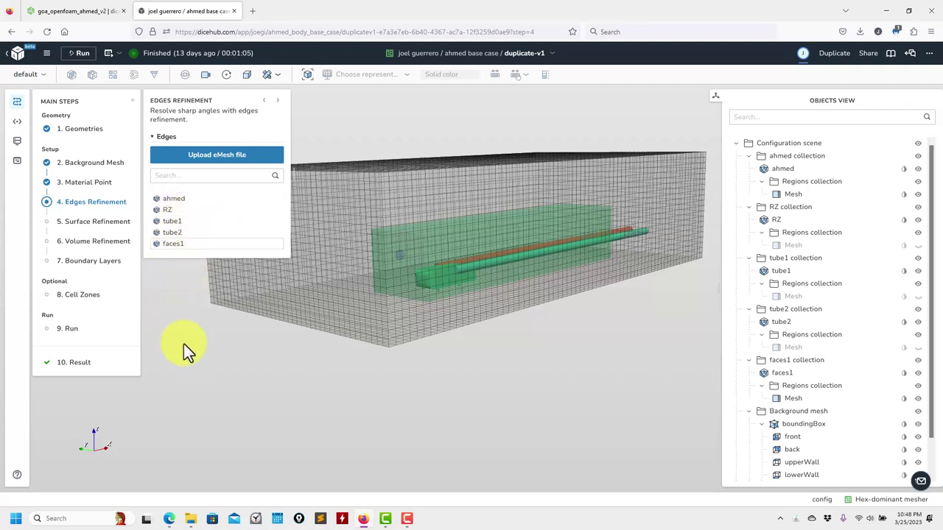
pyautogui.click(175, 200)
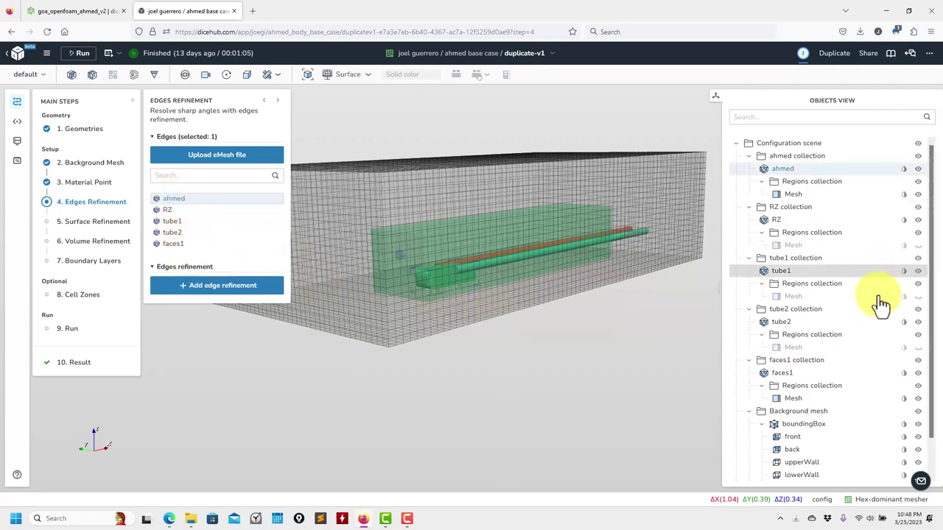
pyautogui.click(918, 360)
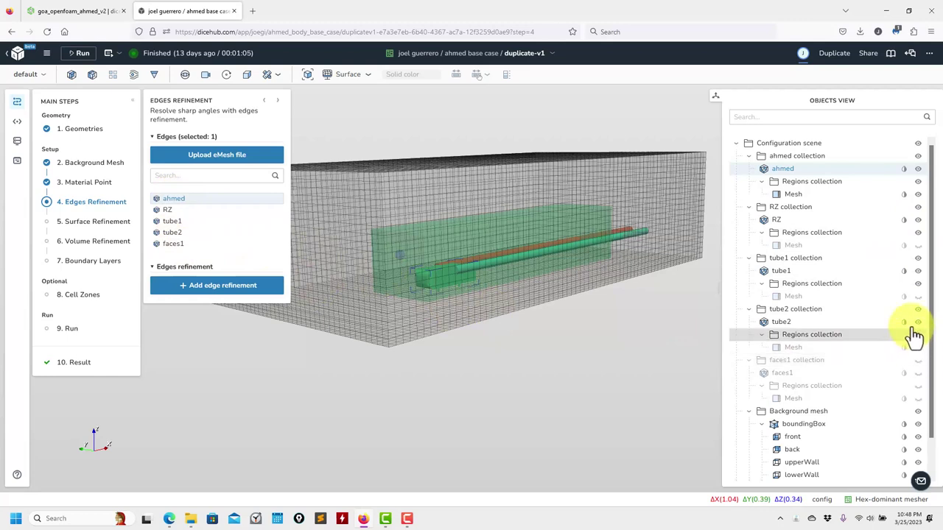
pyautogui.click(917, 309)
pyautogui.click(918, 271)
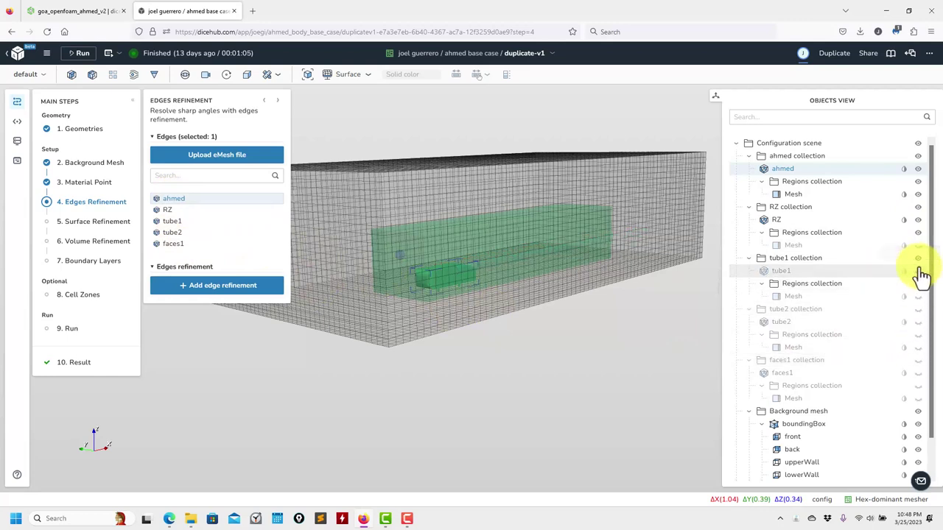
pyautogui.click(917, 258)
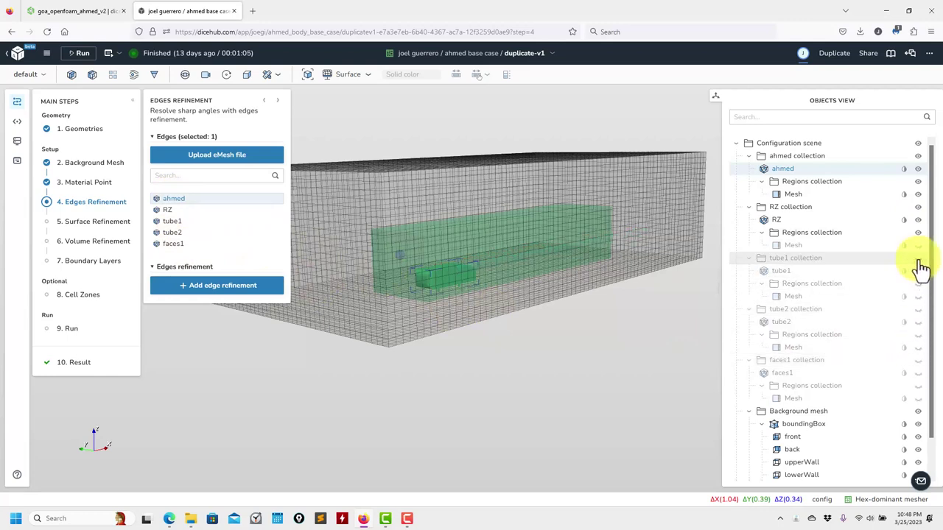
pyautogui.click(917, 219)
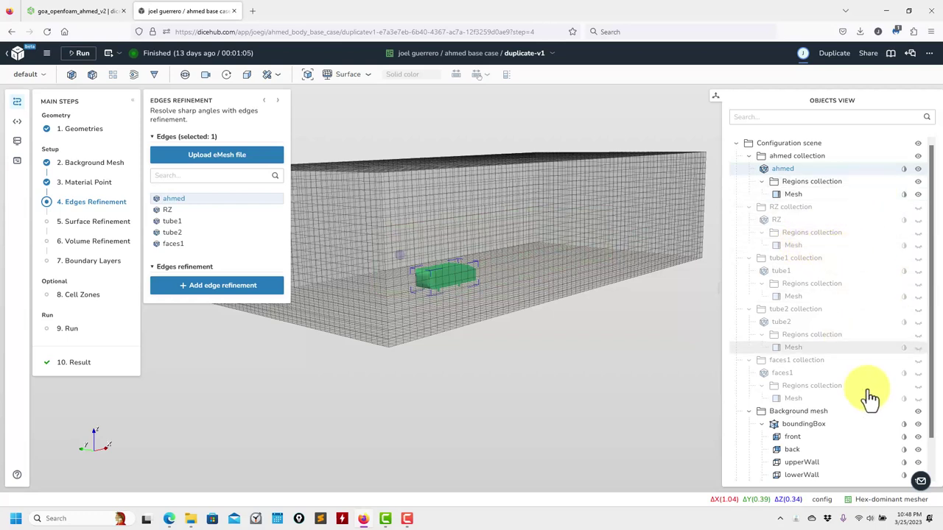
pyautogui.click(918, 411)
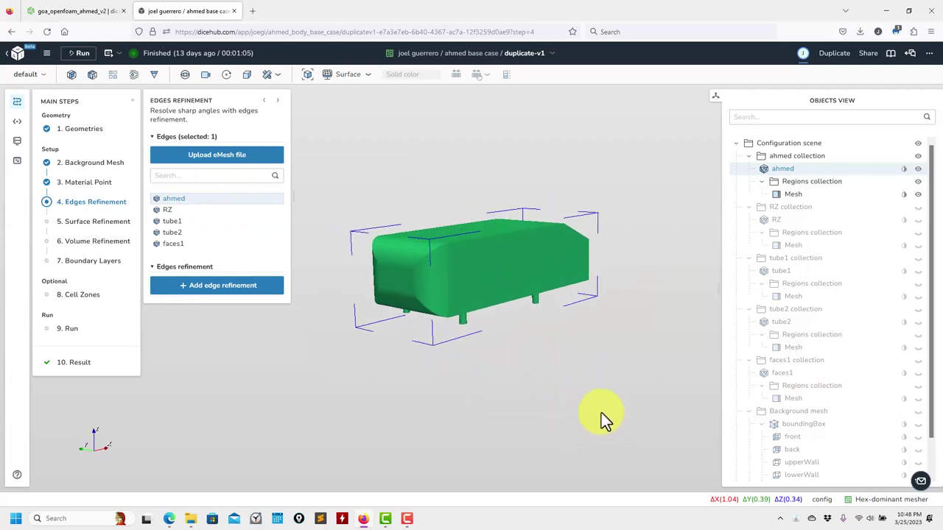
pyautogui.scroll(-1, 923, 312)
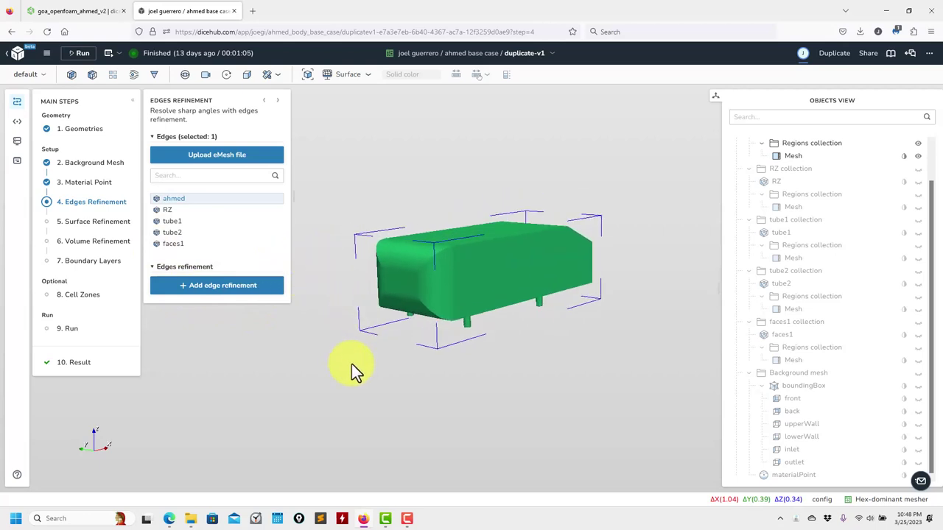
# Add a feature edges filter to the ahmed body and apply an included feature angle of 170
pyautogui.click(159, 78)
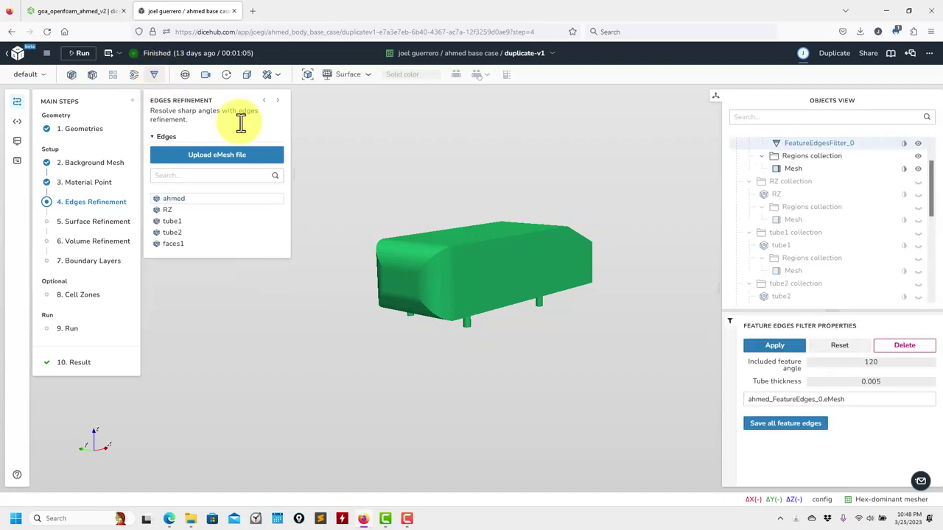
pyautogui.click(882, 362)
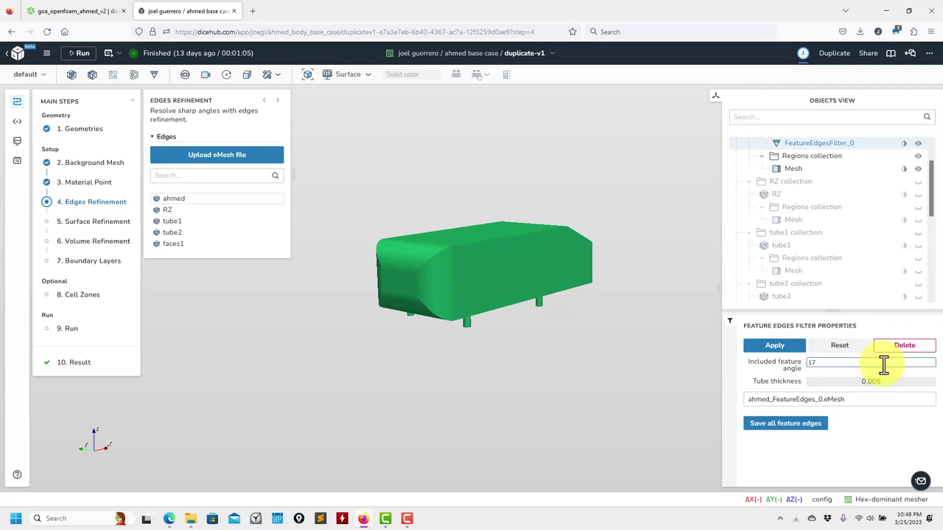
pyautogui.press('Return')
pyautogui.click(775, 344)
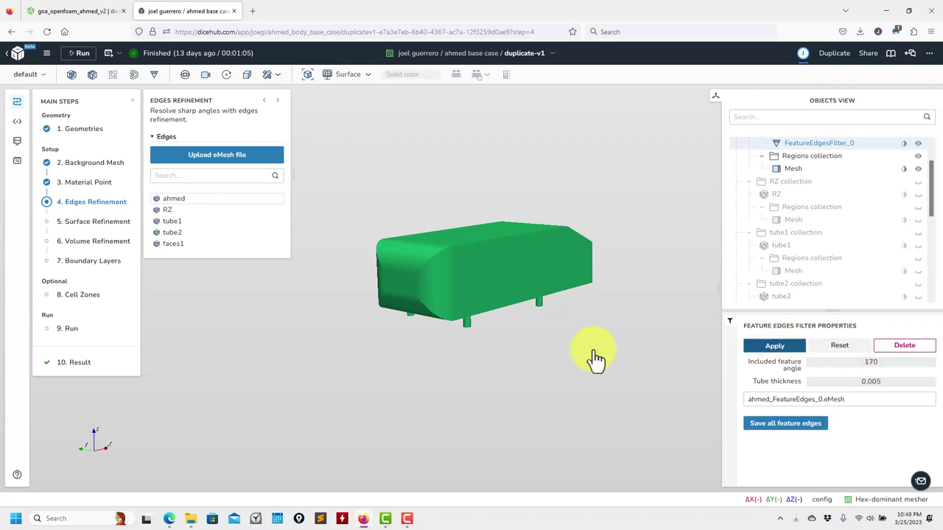
pyautogui.moveTo(491, 404); pyautogui.dragTo(655, 221)
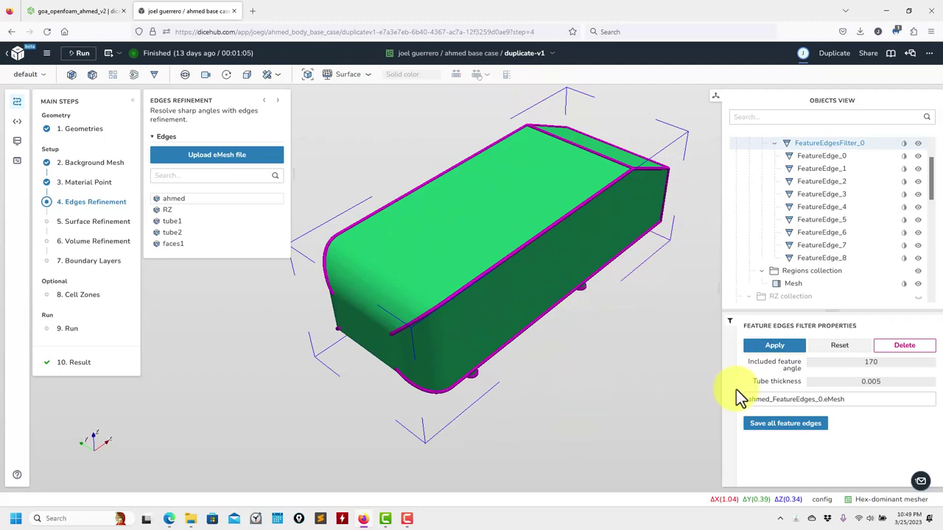
# Apply an included feature angle of 110 to the feature edges filter and compare the extracted edges
pyautogui.click(874, 361)
pyautogui.write('110')
pyautogui.press('Return')
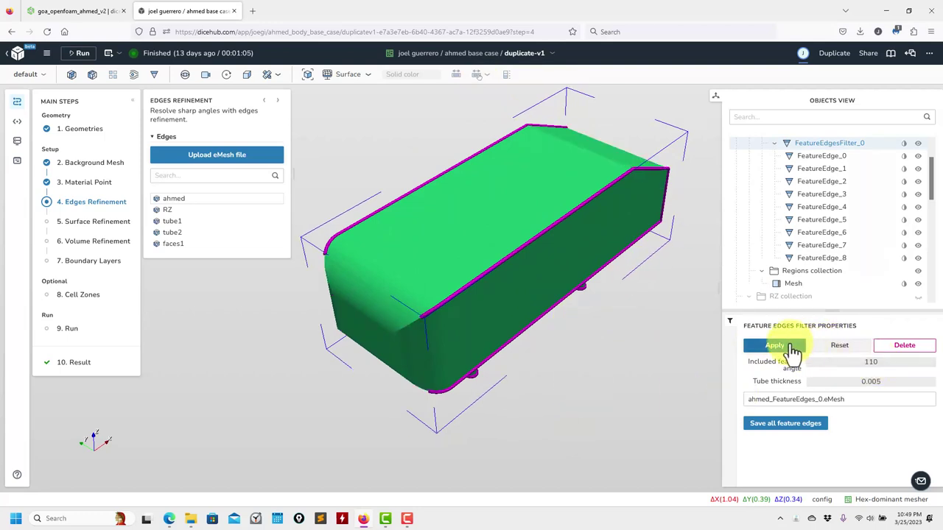
pyautogui.moveTo(644, 288); pyautogui.dragTo(467, 142)
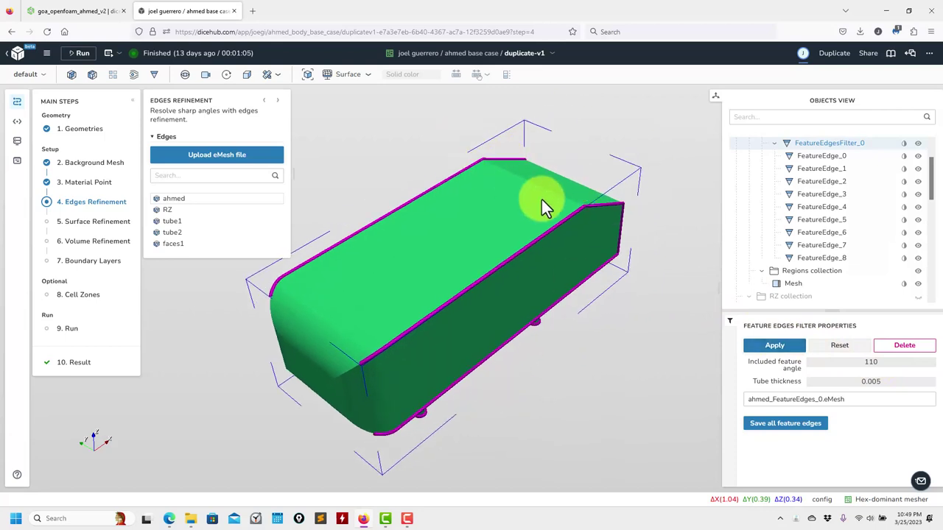
# Apply an included feature angle of 80 to the filter and view the body from the front
pyautogui.click(879, 363)
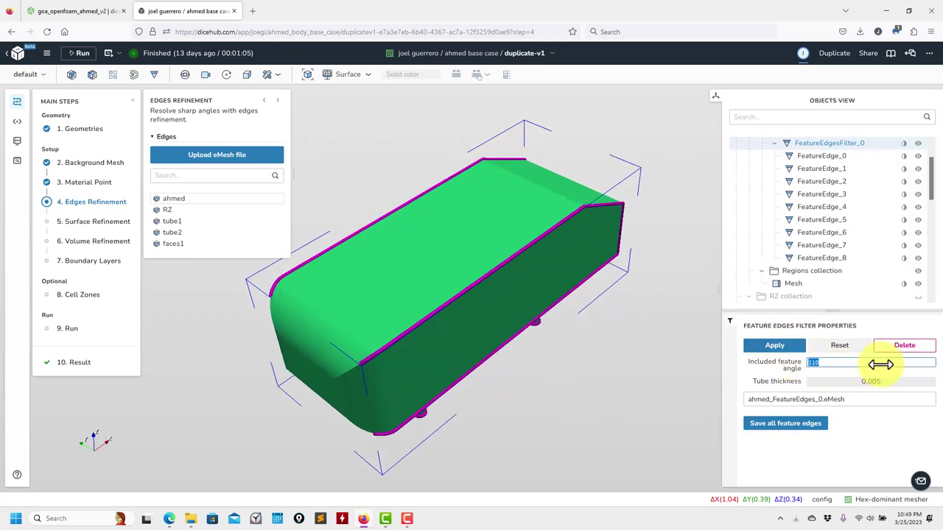
pyautogui.press('Return')
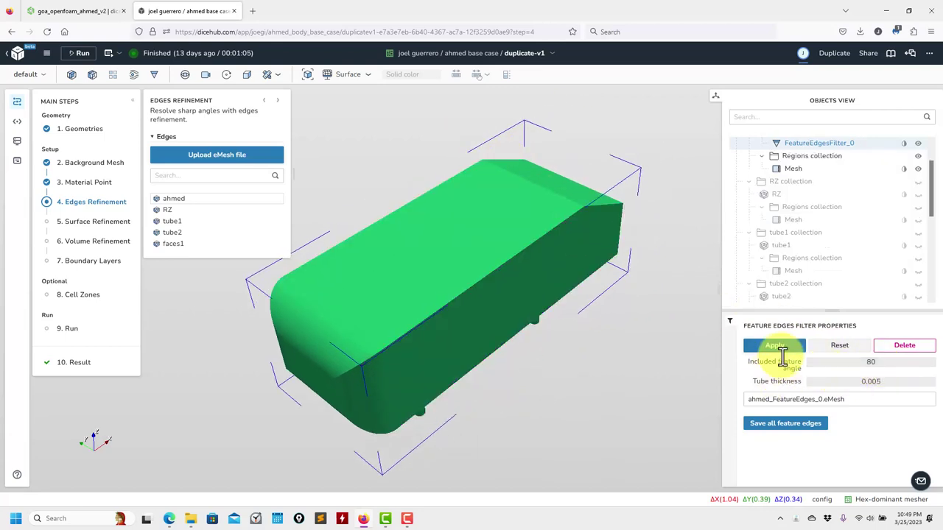
pyautogui.moveTo(430, 402); pyautogui.dragTo(605, 431)
# Try to set the filter's included feature angle back to 170 and apply it
pyautogui.click(884, 363)
pyautogui.write('170')
pyautogui.press('Return')
pyautogui.click(867, 362)
pyautogui.write('170')
pyautogui.press('Return')
pyautogui.click(779, 345)
pyautogui.click(878, 363)
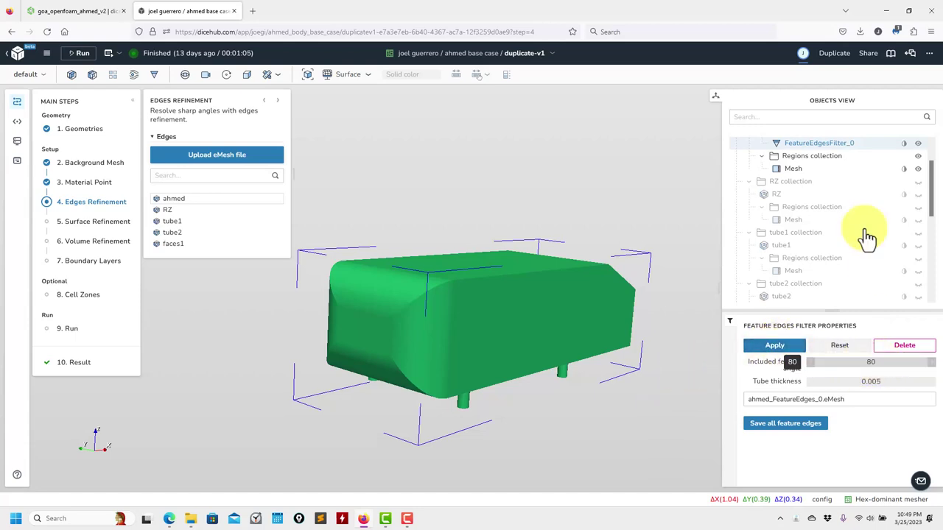
# Delete the feature edges filter from the ahmed geometry
pyautogui.scroll(2, 859, 223)
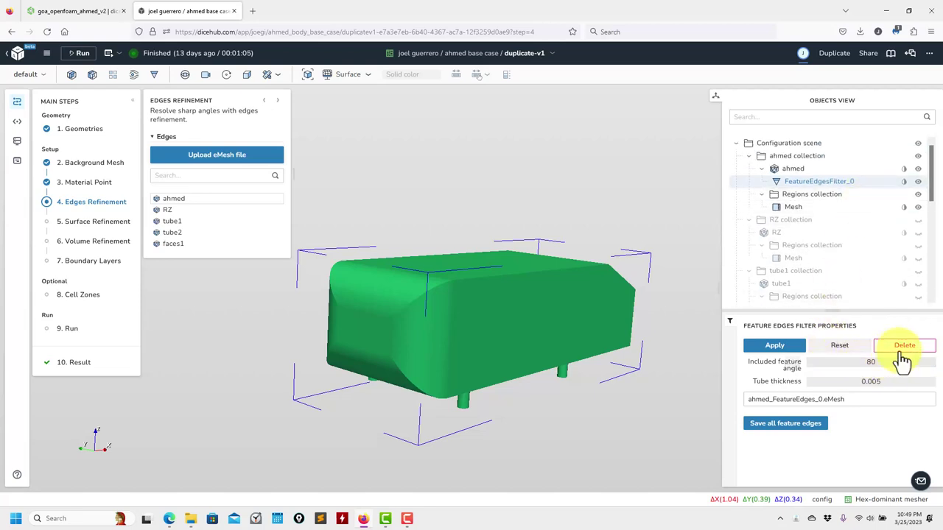
pyautogui.click(870, 360)
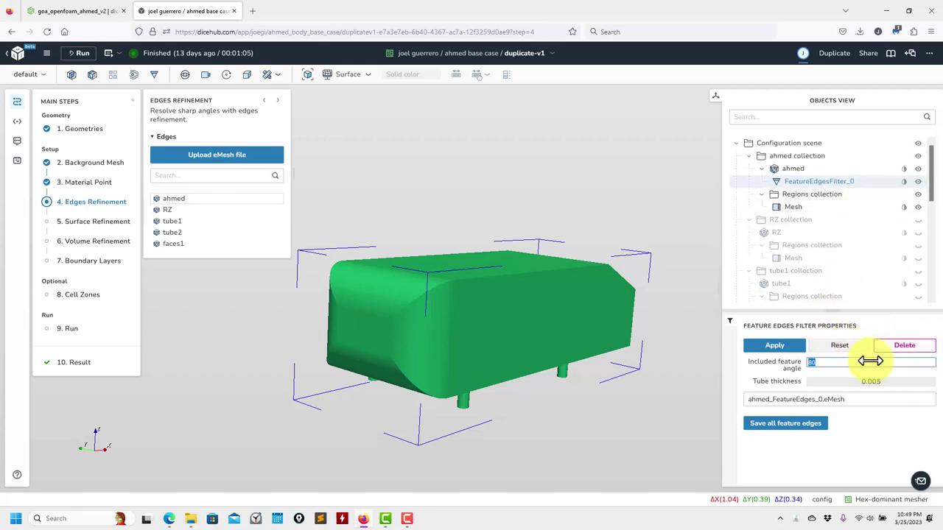
pyautogui.press('Escape')
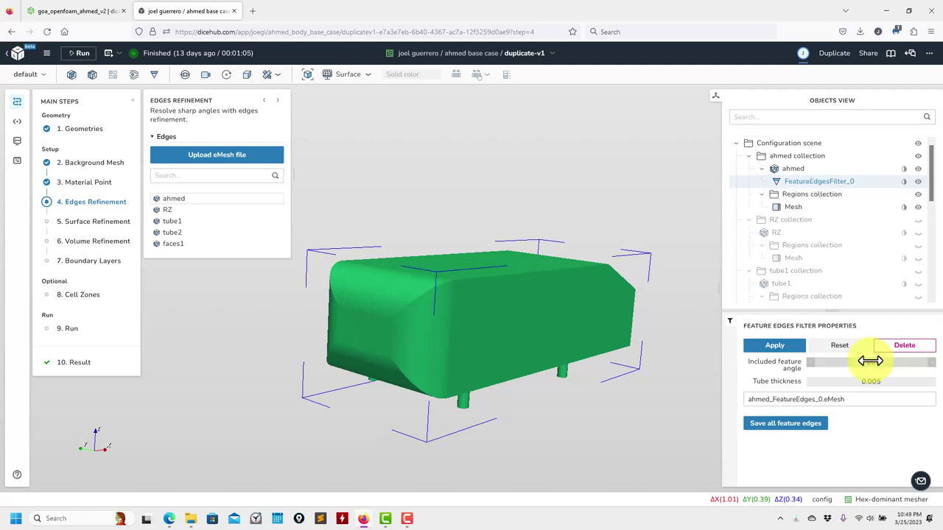
pyautogui.click(911, 347)
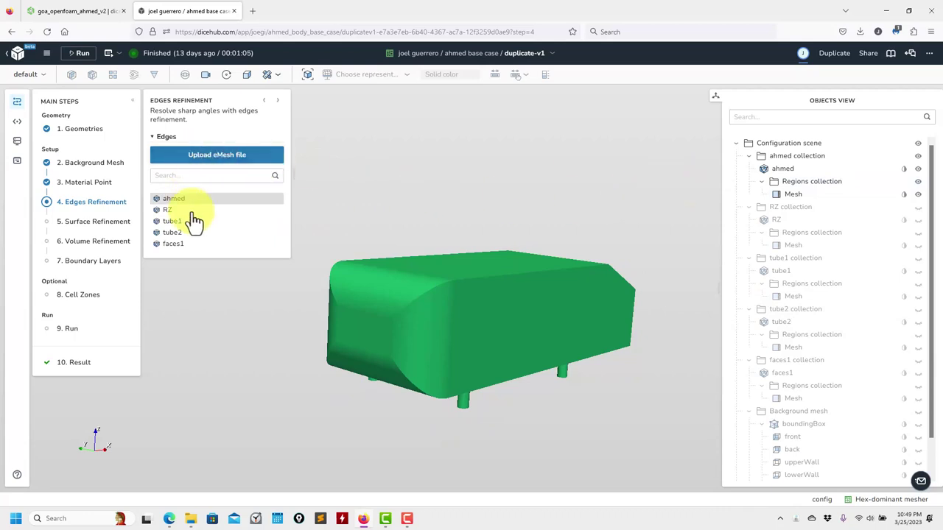
# Add a new feature edges filter to ahmed and apply it with an included feature angle of 170
pyautogui.click(179, 198)
pyautogui.click(154, 74)
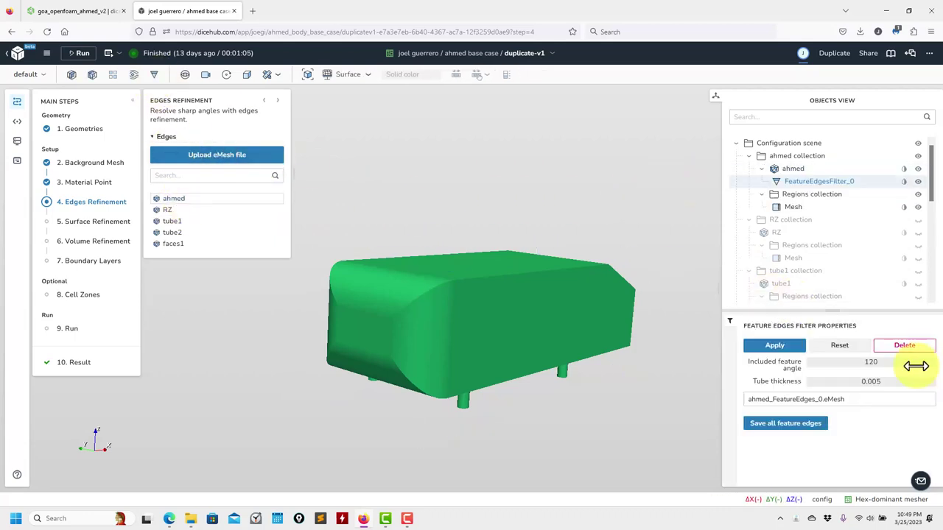
pyautogui.click(879, 363)
pyautogui.write('170')
pyautogui.click(774, 346)
pyautogui.moveTo(578, 409); pyautogui.dragTo(552, 446)
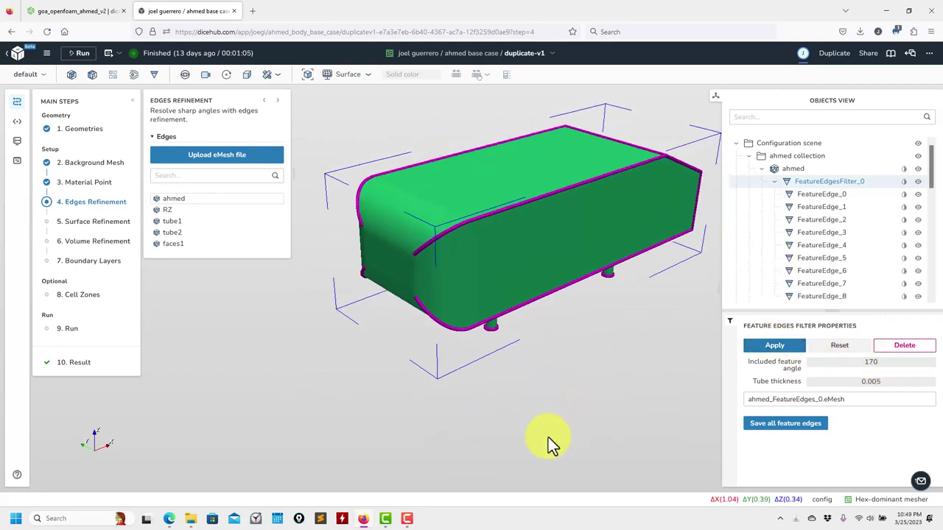
# Set the filter's tube thickness to 0.001 and inspect the thinner edges around the body
pyautogui.click(891, 382)
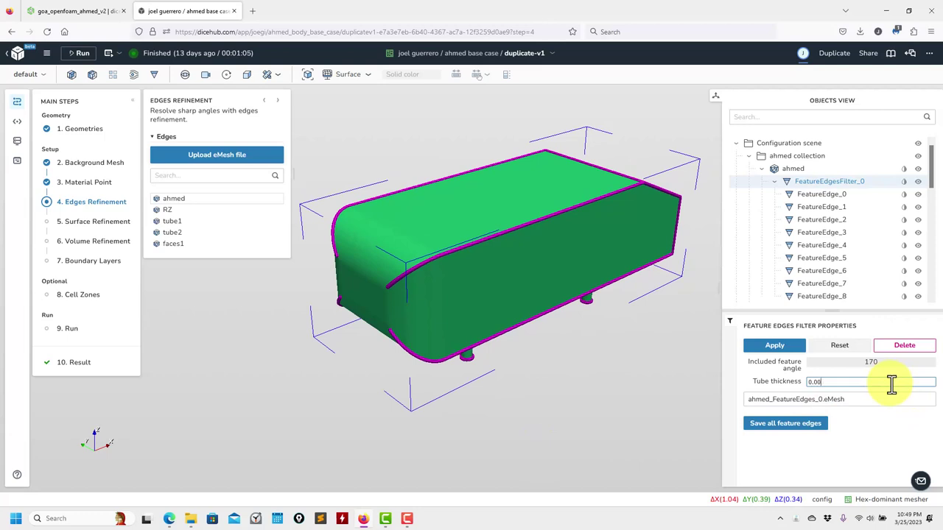
pyautogui.write('1')
pyautogui.press('Return')
pyautogui.scroll(5, 500, 203)
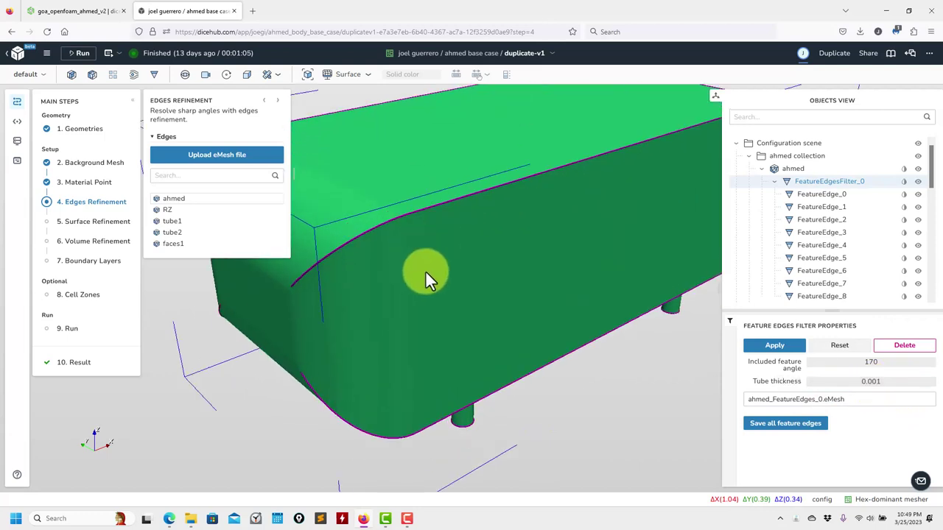
pyautogui.moveTo(418, 263); pyautogui.dragTo(545, 298)
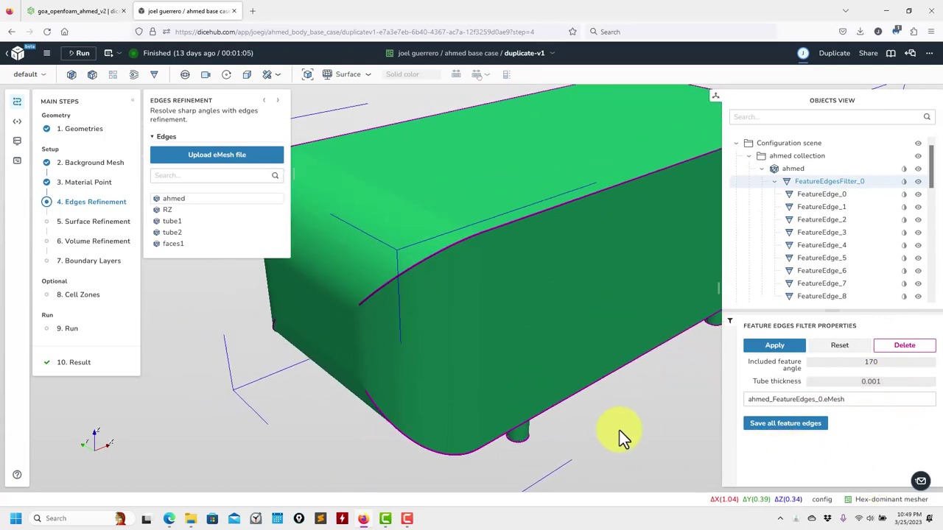
pyautogui.scroll(-5, 638, 433)
pyautogui.moveTo(639, 433); pyautogui.dragTo(324, 323)
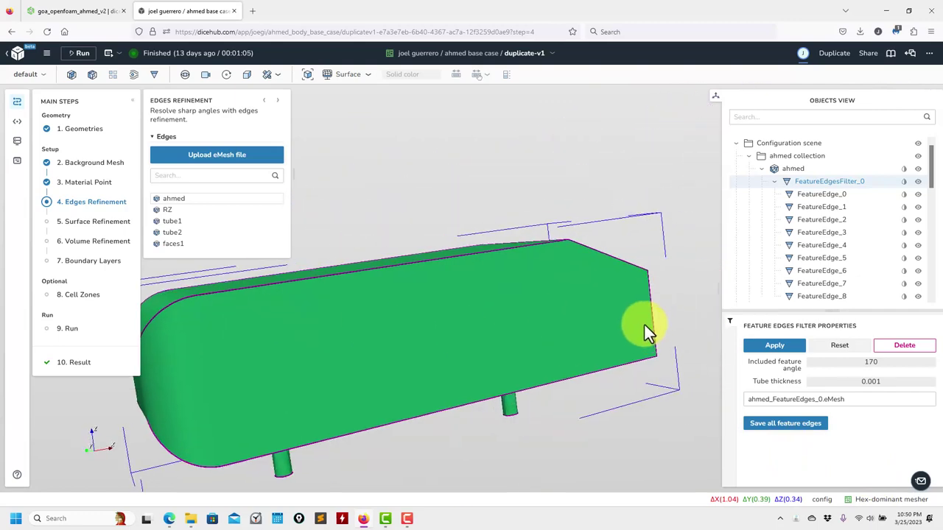
pyautogui.moveTo(467, 364); pyautogui.dragTo(617, 337)
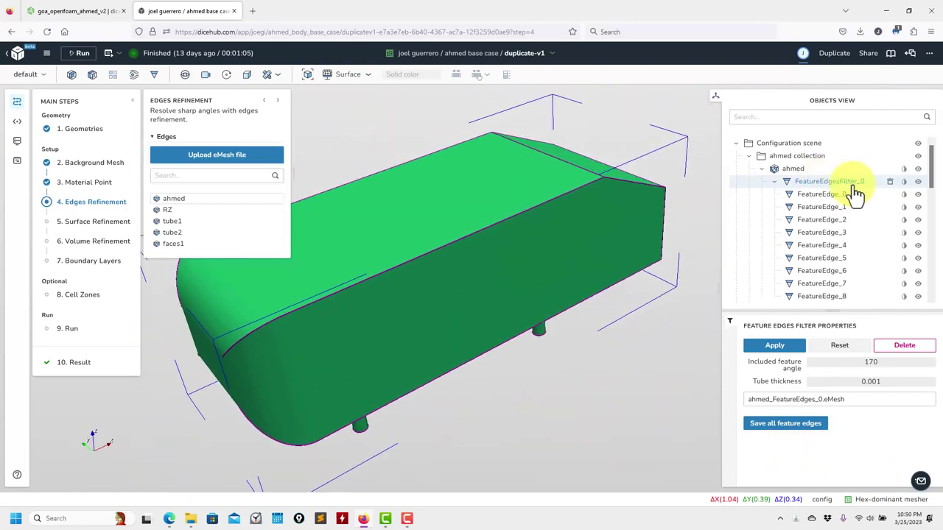
# Set the filter's tube thickness to 0.002
pyautogui.doubleClick(895, 381)
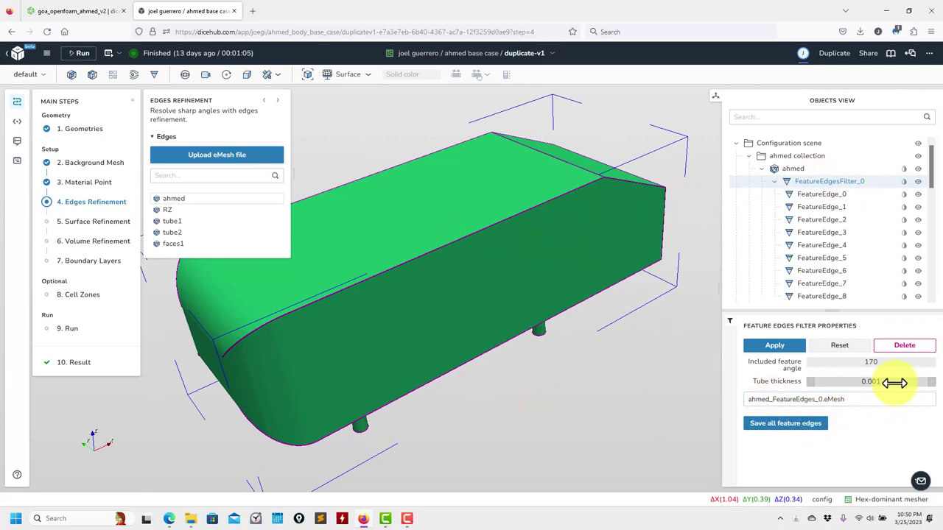
pyautogui.write('0.002')
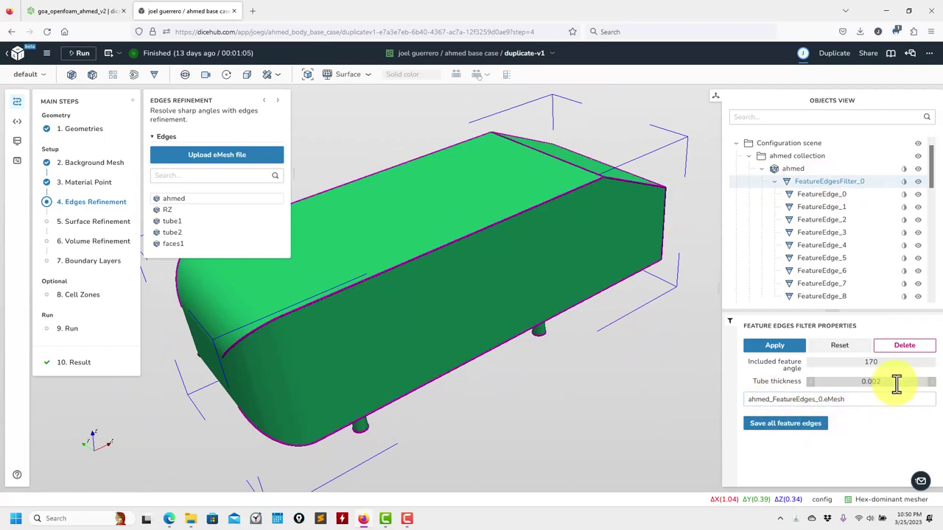
pyautogui.click(536, 252)
# Select the feature edge along the body's upper side and inspect from several angles which edges it covers
pyautogui.click(466, 234)
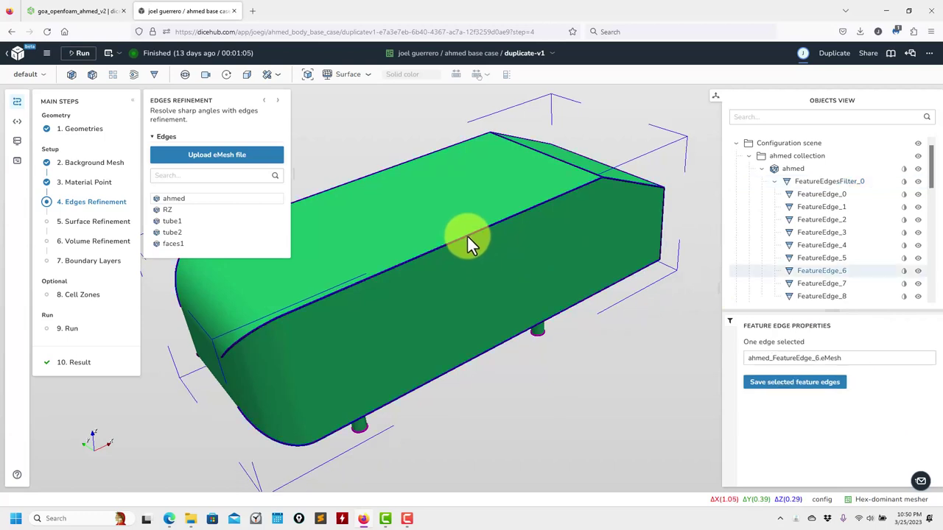
pyautogui.moveTo(573, 379); pyautogui.dragTo(557, 22)
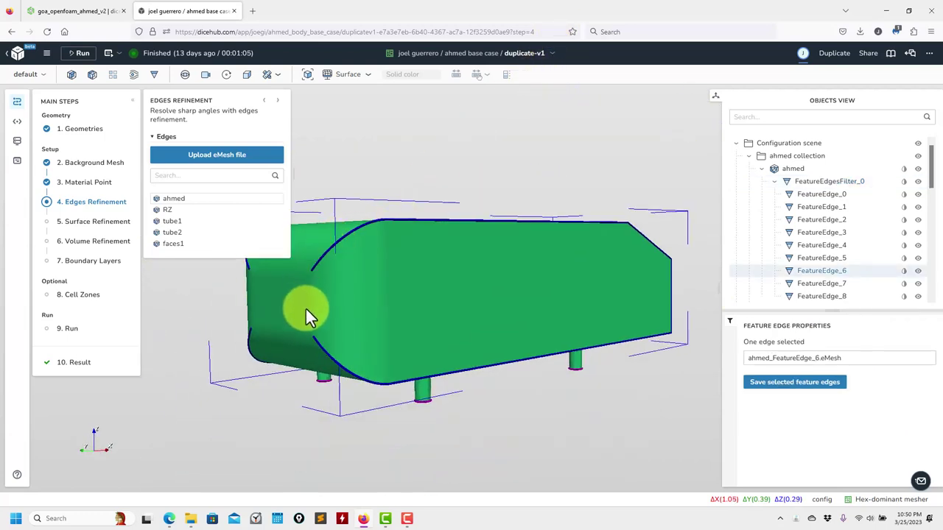
pyautogui.moveTo(503, 300); pyautogui.dragTo(466, 423)
pyautogui.moveTo(618, 322); pyautogui.dragTo(633, 221)
pyautogui.moveTo(408, 272); pyautogui.dragTo(532, 158)
pyautogui.moveTo(558, 279); pyautogui.dragTo(618, 329)
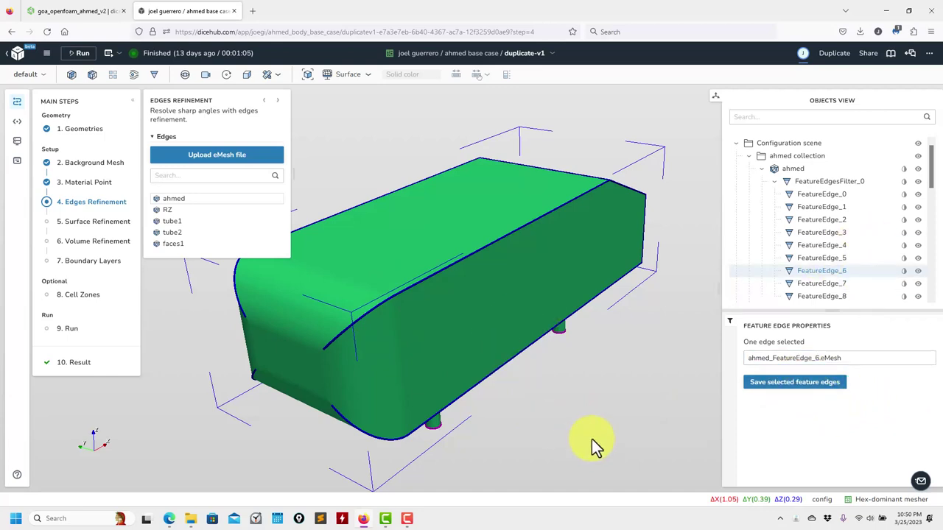
# Save all of the filter's feature edges as ahmed_FeatureEdges_0.eMesh, and select faces1 in the edges list
pyautogui.click(828, 184)
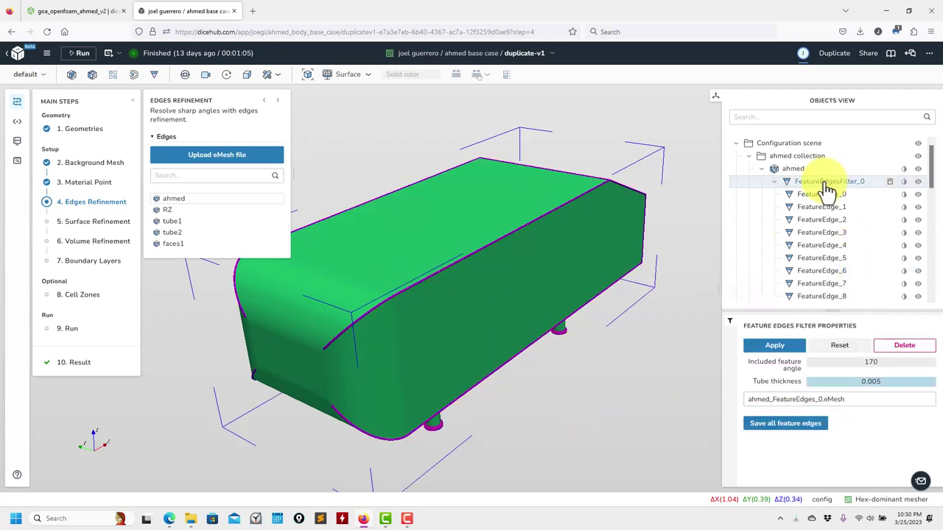
pyautogui.click(782, 426)
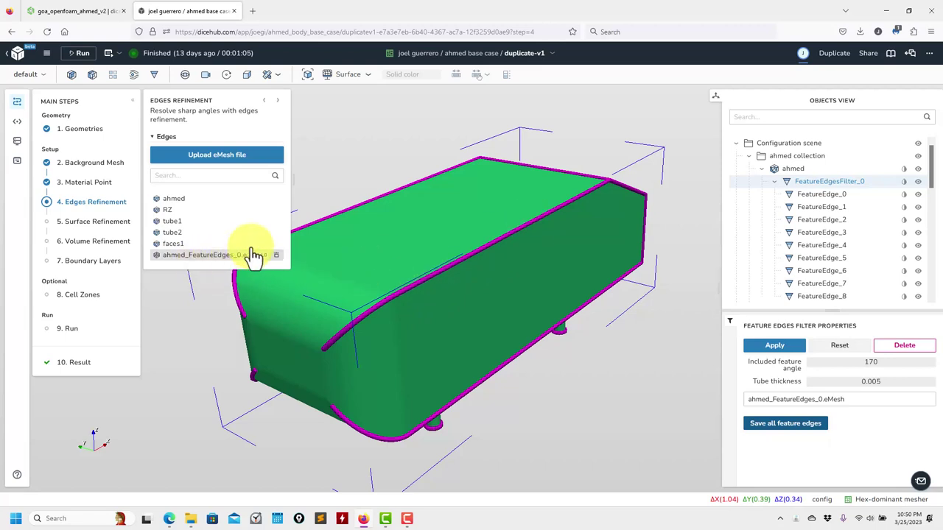
pyautogui.click(180, 243)
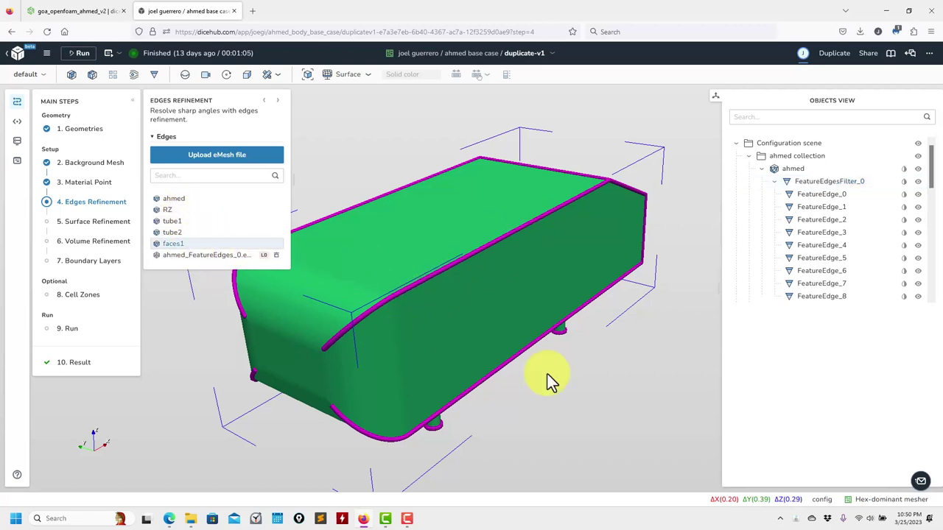
pyautogui.moveTo(490, 424); pyautogui.dragTo(522, 351)
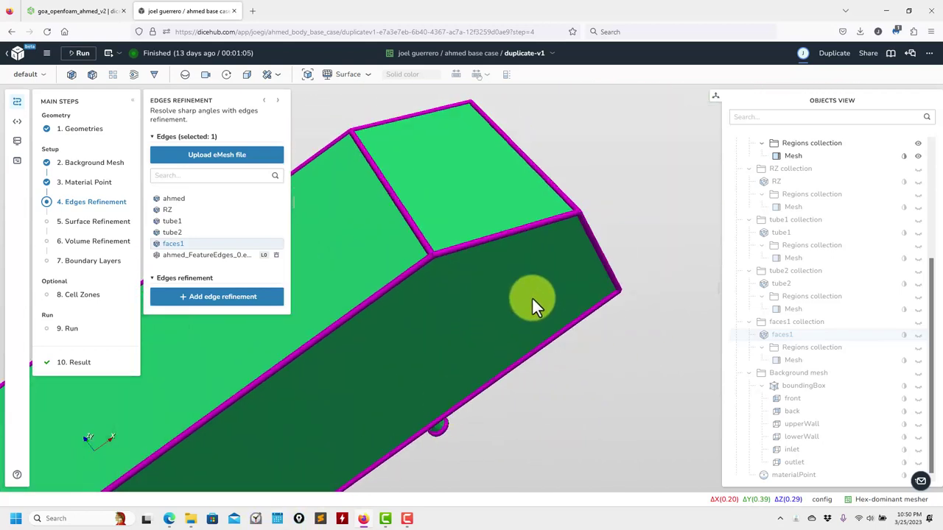
# Hide FeatureEdgesFilter_0, FeatureEdge_0 through FeatureEdge_8 and the ahmed geometry, and collapse the filter's list of edges
pyautogui.scroll(5, 877, 313)
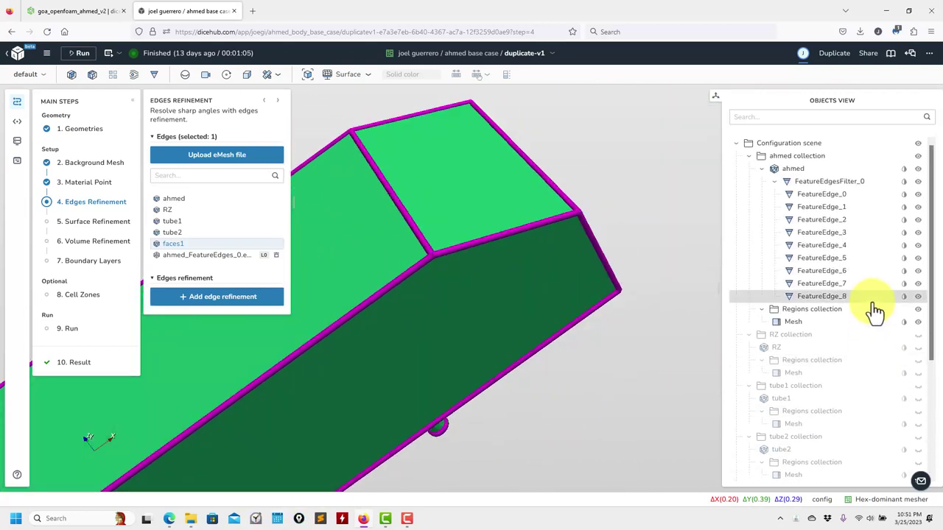
pyautogui.click(918, 183)
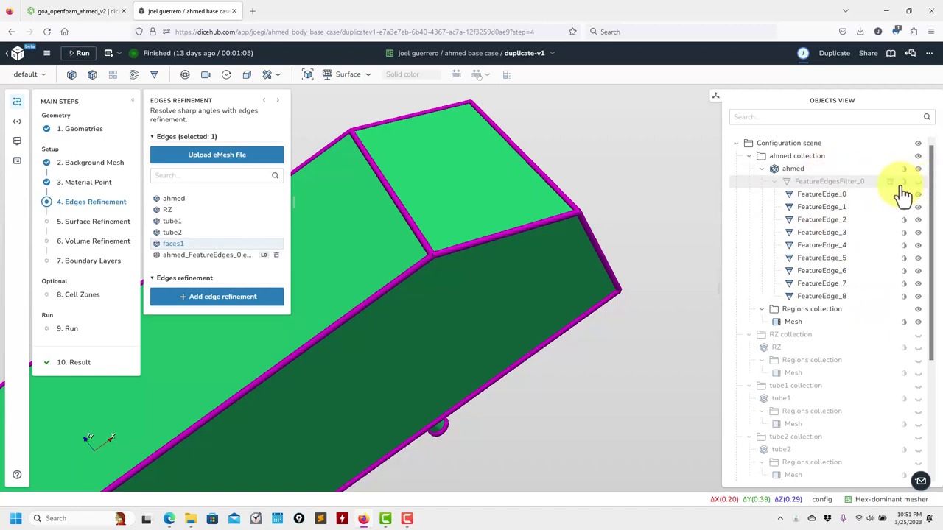
pyautogui.click(918, 193)
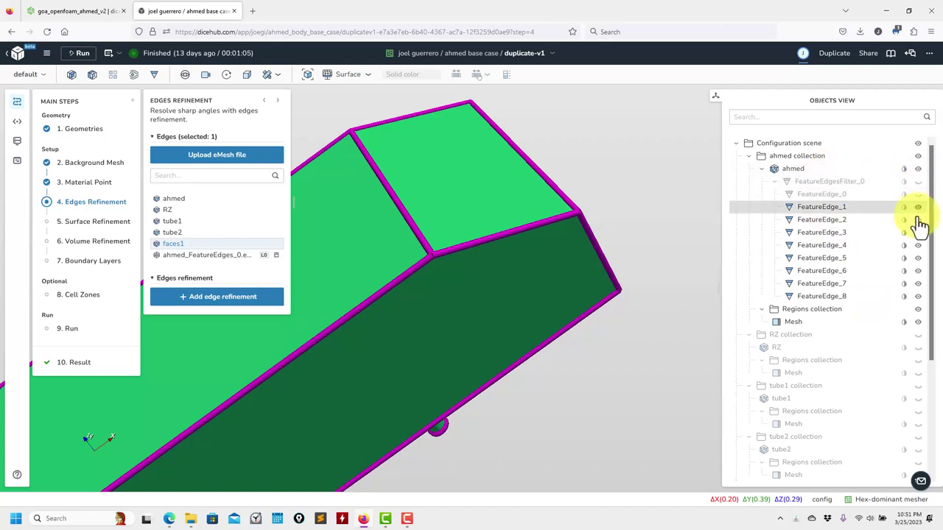
pyautogui.click(918, 169)
pyautogui.click(918, 208)
pyautogui.click(918, 219)
pyautogui.click(917, 232)
pyautogui.click(917, 244)
pyautogui.click(918, 257)
pyautogui.click(918, 270)
pyautogui.click(918, 283)
pyautogui.click(918, 296)
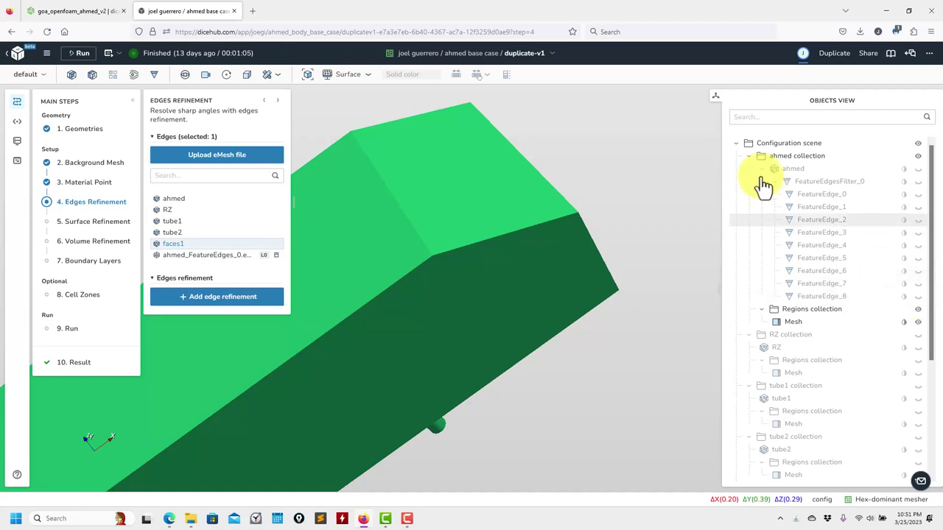
pyautogui.click(775, 182)
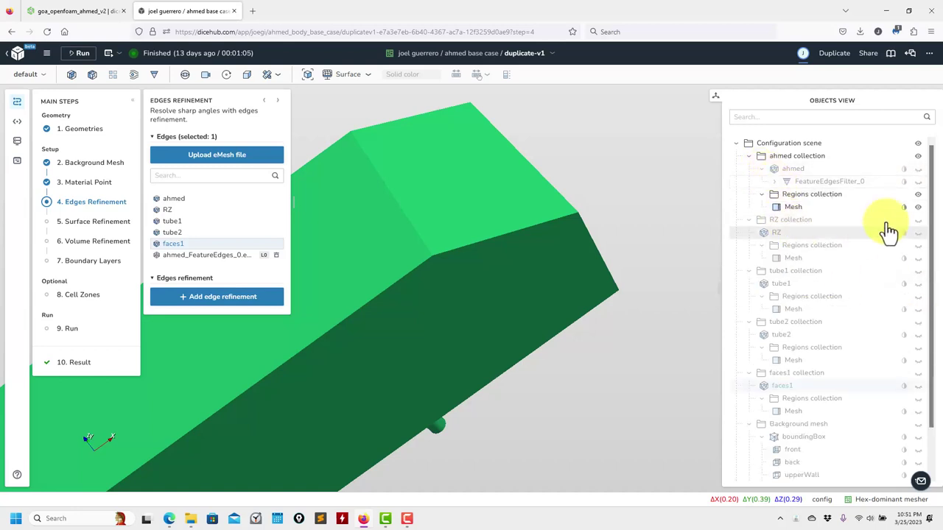
# Show the ahmed geometry again without its feature edges
pyautogui.click(917, 169)
pyautogui.moveTo(547, 333); pyautogui.dragTo(745, 315)
pyautogui.scroll(-1, 853, 297)
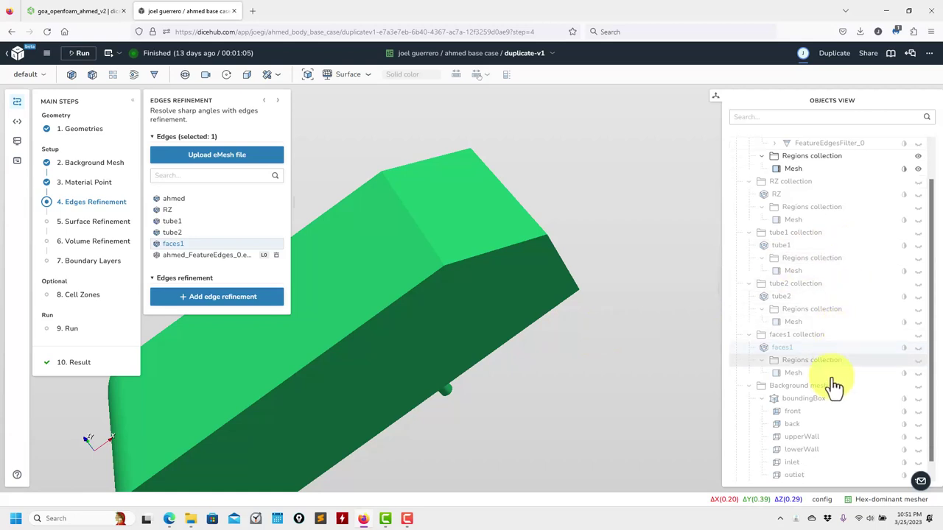
# Show the faces1 geometry and extract its feature edges with the filter's default settings
pyautogui.click(915, 349)
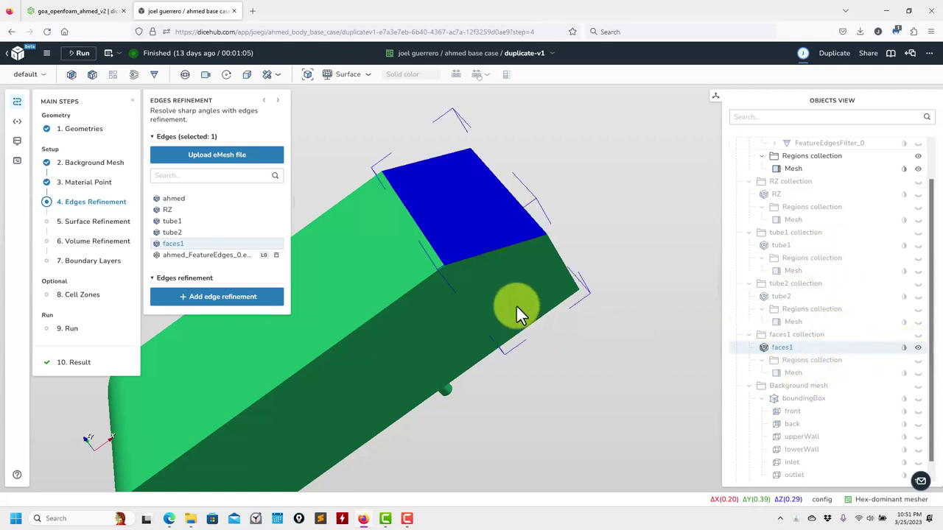
pyautogui.scroll(5, 486, 324)
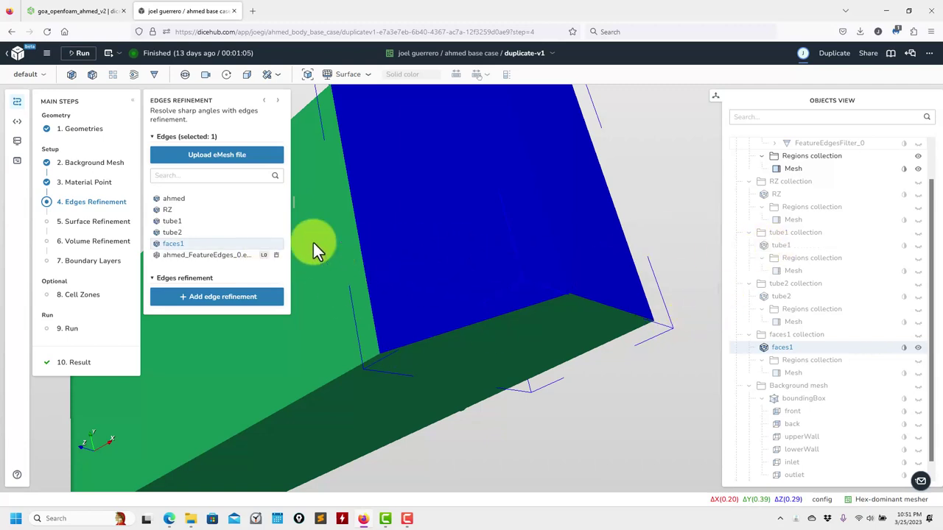
pyautogui.click(155, 74)
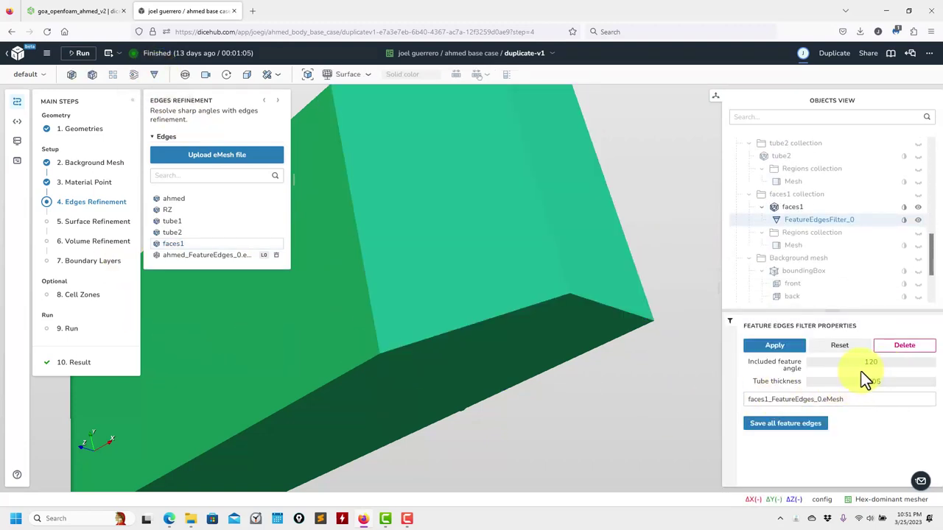
pyautogui.click(774, 346)
pyautogui.scroll(5, 575, 389)
pyautogui.scroll(-5, 574, 389)
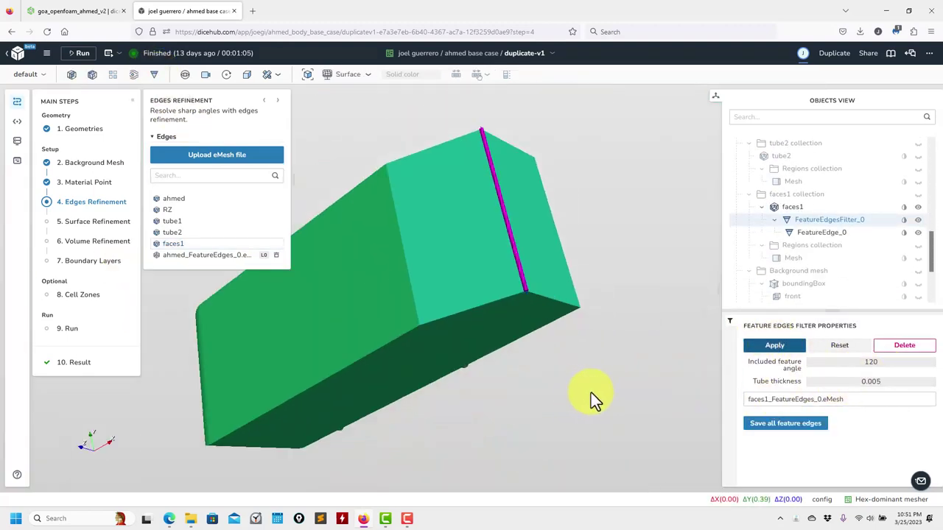
pyautogui.moveTo(546, 391); pyautogui.dragTo(448, 357)
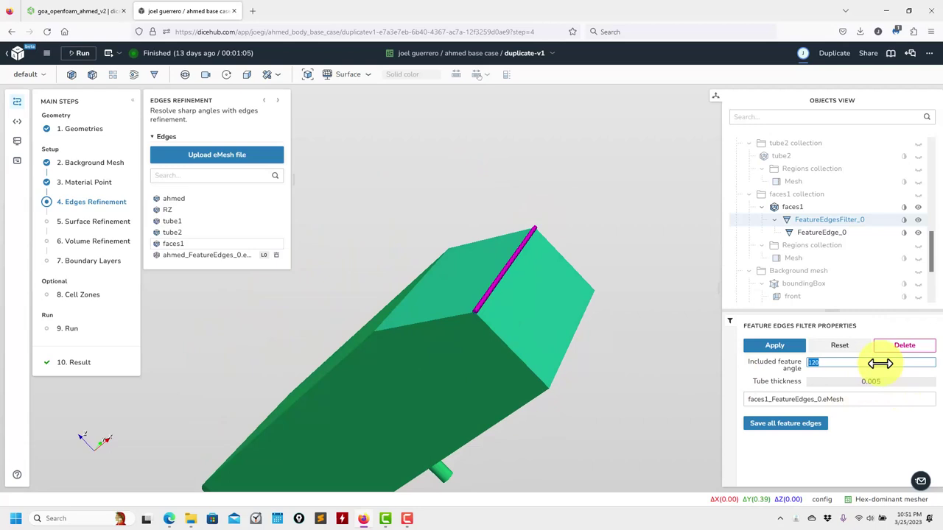
# Try an included feature angle of 170 on the faces1 feature edges filter and reapply it
pyautogui.press('Return')
pyautogui.click(774, 345)
pyautogui.click(874, 361)
pyautogui.write('170')
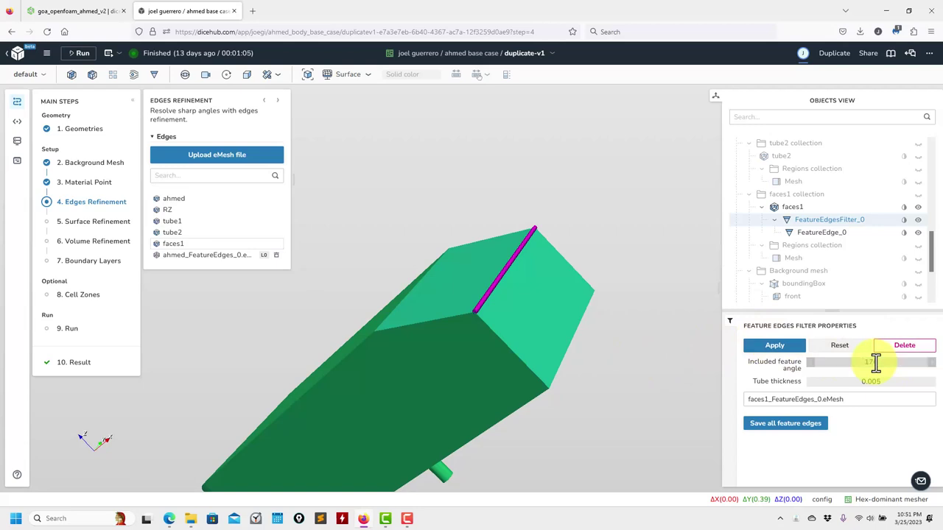
pyautogui.press('Return')
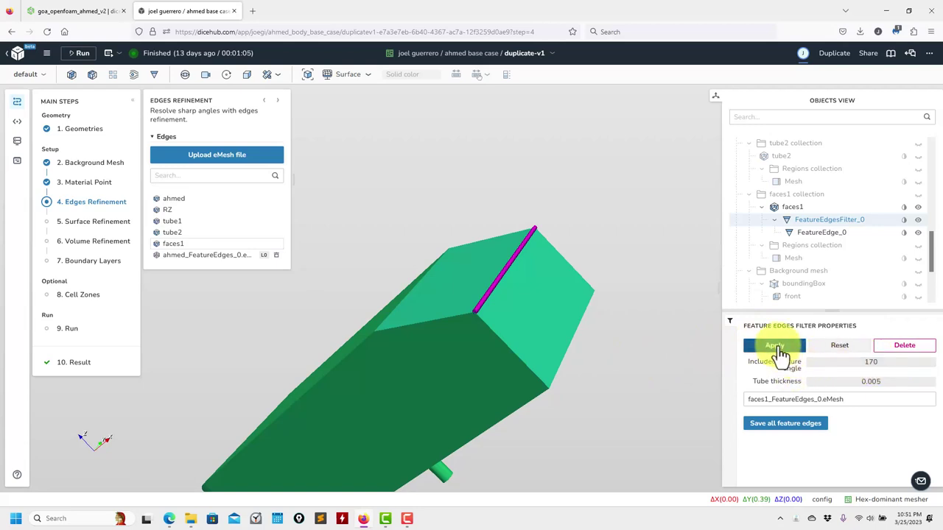
# Try included feature angles of 179 and 180 on the faces1 filter, reapplying each and inspecting the extracted edges
pyautogui.click(894, 365)
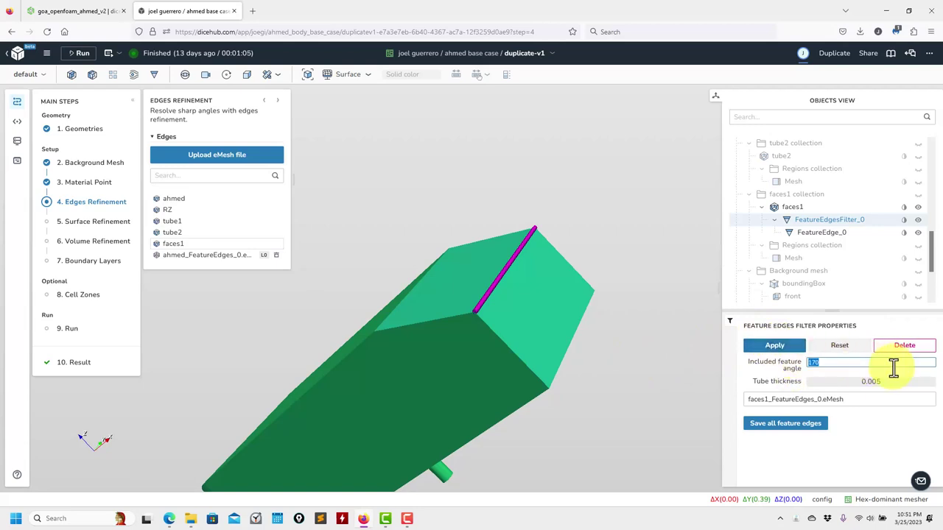
pyautogui.press('Return')
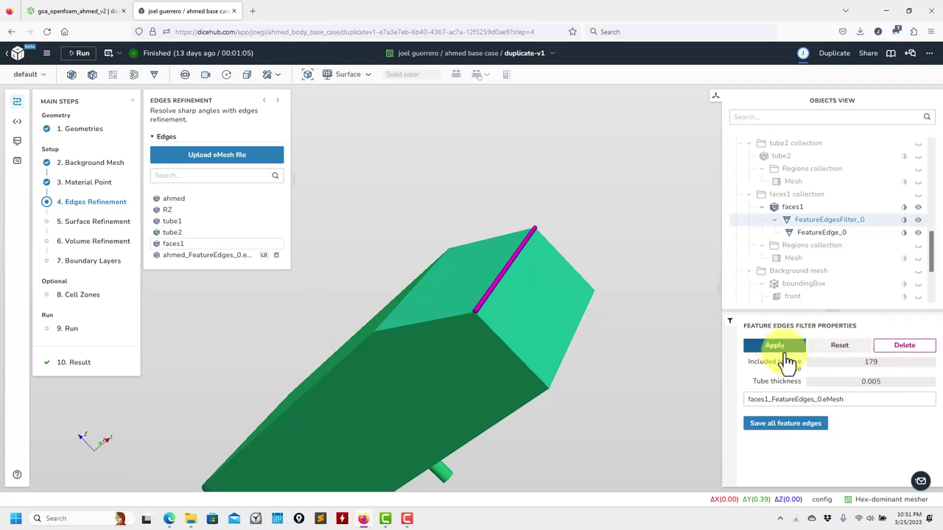
pyautogui.click(883, 364)
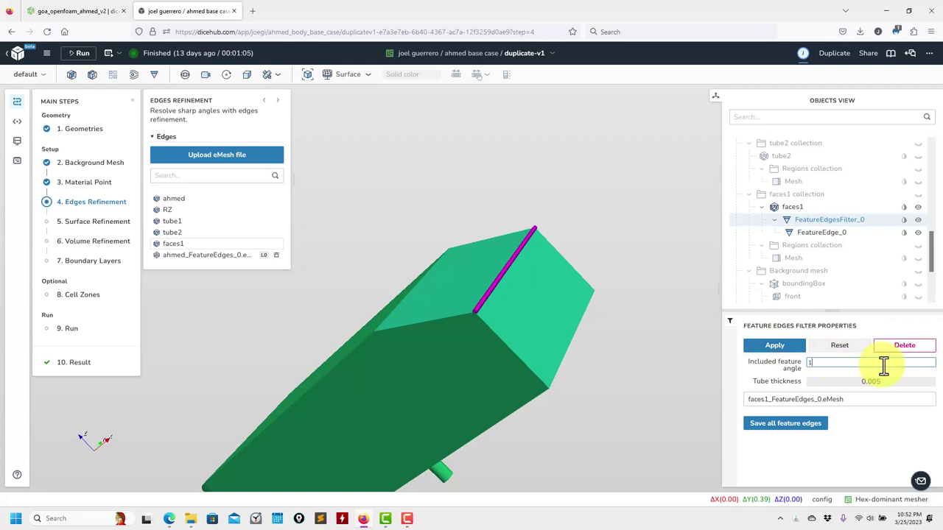
pyautogui.press('Return')
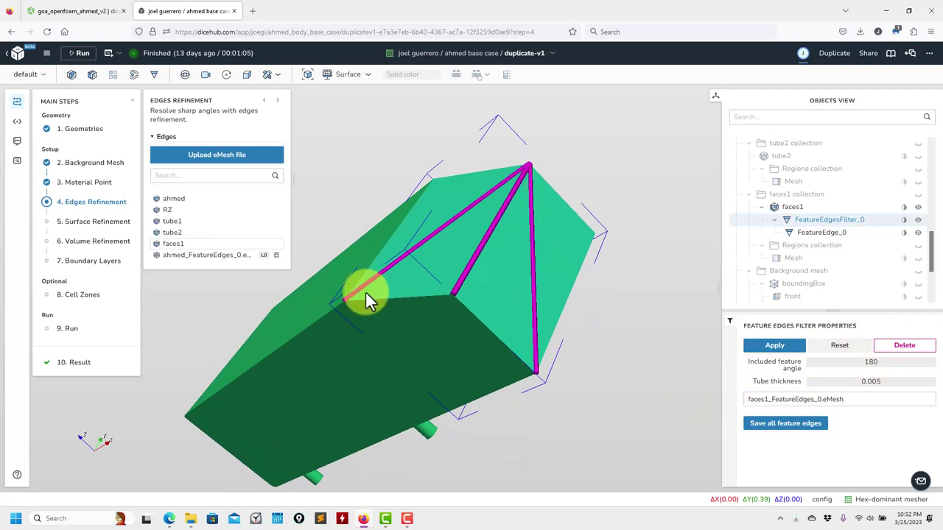
pyautogui.moveTo(455, 328); pyautogui.dragTo(685, 371)
# Set the faces1 filter's included feature angle to 120 and reapply it
pyautogui.doubleClick(891, 365)
pyautogui.write('120')
pyautogui.press('Return')
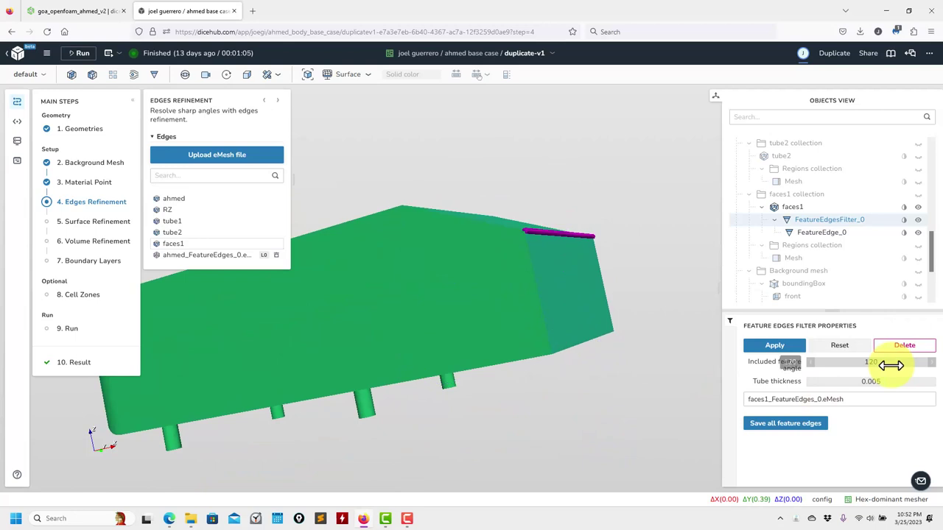
pyautogui.click(771, 349)
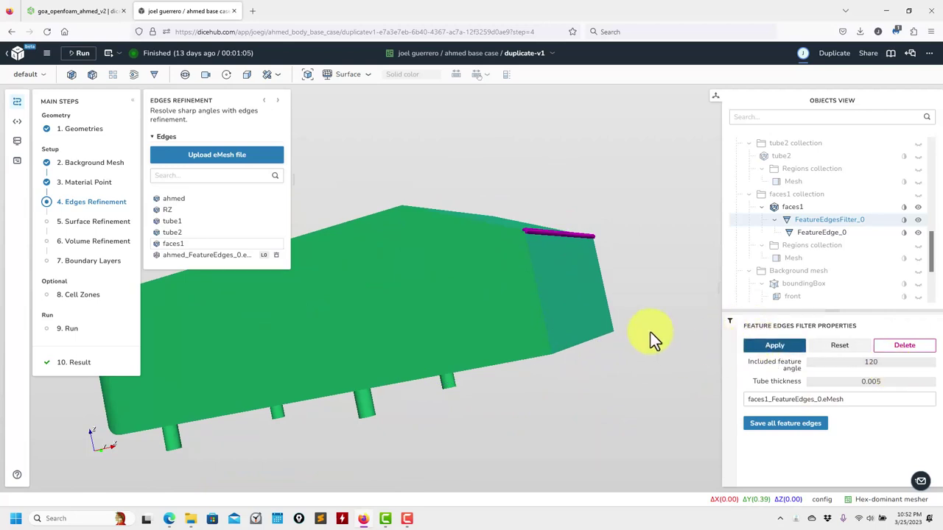
# Save all faces1 feature edges as faces1_FeatureEdges_0.eMesh, and delete that file from the edges list
pyautogui.click(779, 427)
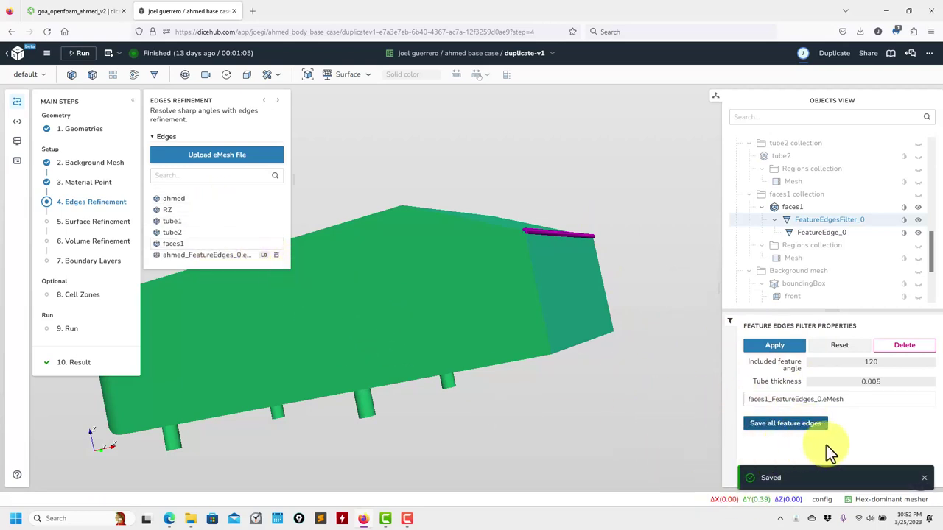
pyautogui.click(793, 426)
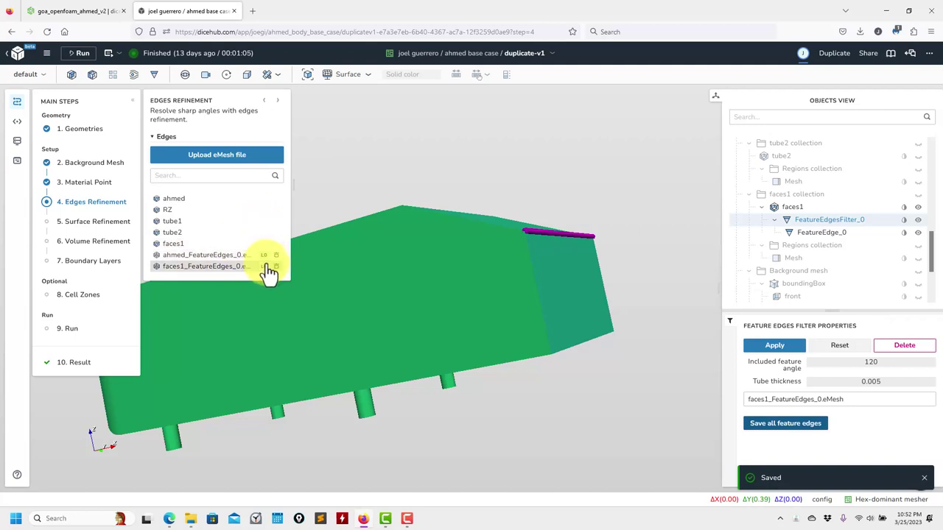
pyautogui.click(213, 268)
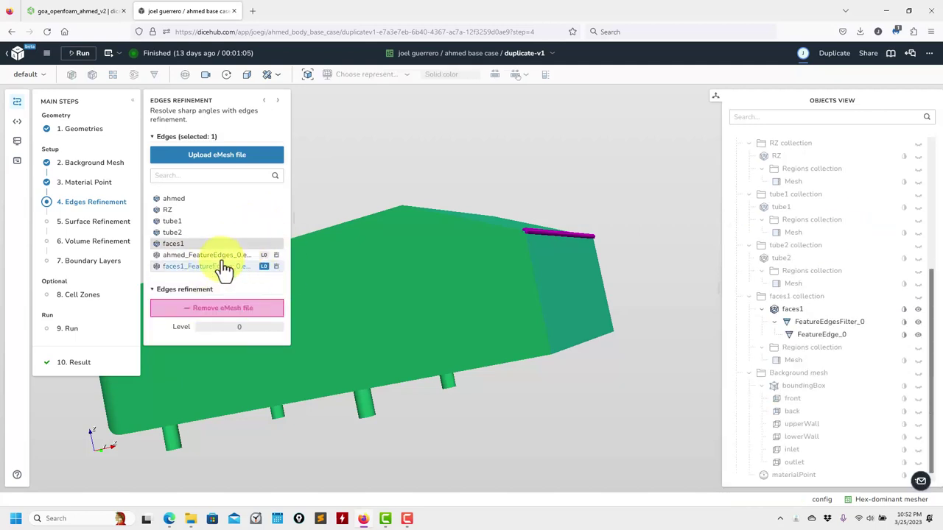
pyautogui.click(277, 266)
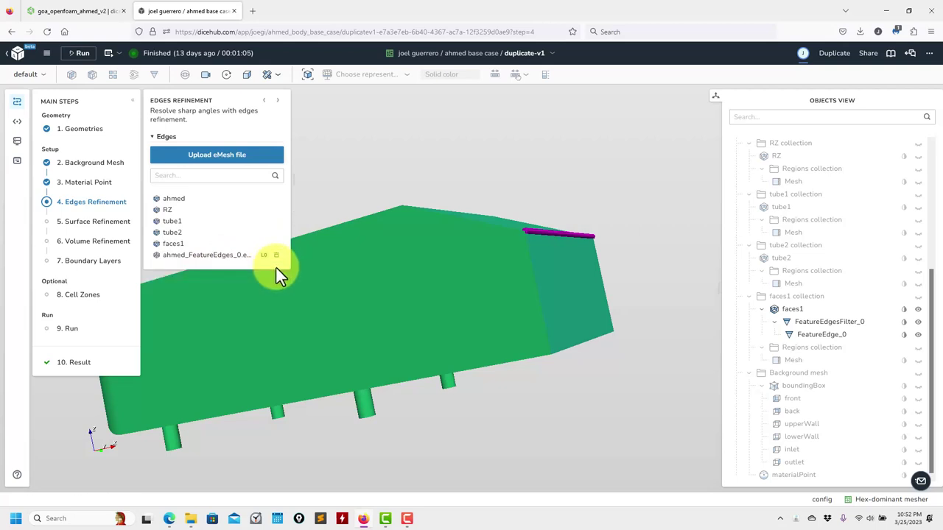
# Collapse the edge list of ahmed's FeatureEdgesFilter_0 and show the filter on the body
pyautogui.moveTo(657, 311); pyautogui.dragTo(625, 373)
pyautogui.click(836, 325)
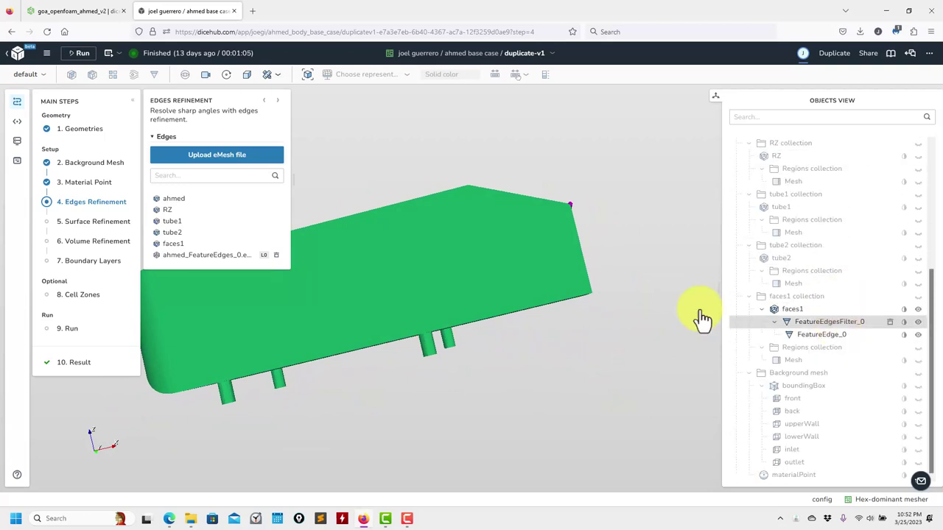
pyautogui.moveTo(524, 362); pyautogui.dragTo(594, 337)
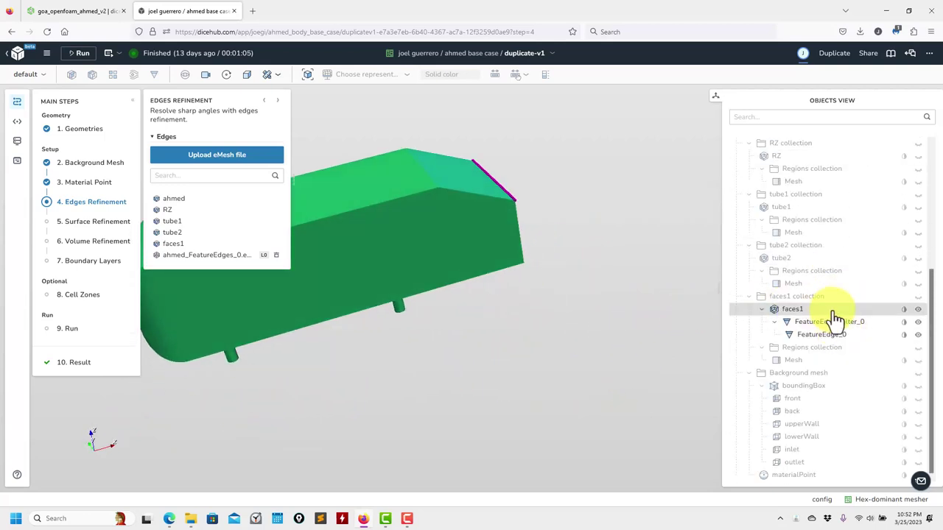
pyautogui.scroll(5, 836, 317)
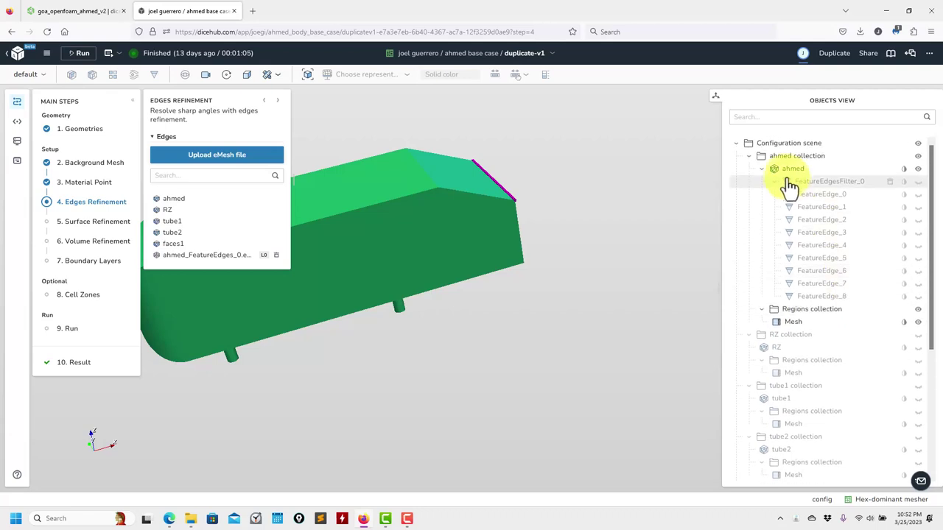
pyautogui.click(775, 182)
pyautogui.click(918, 182)
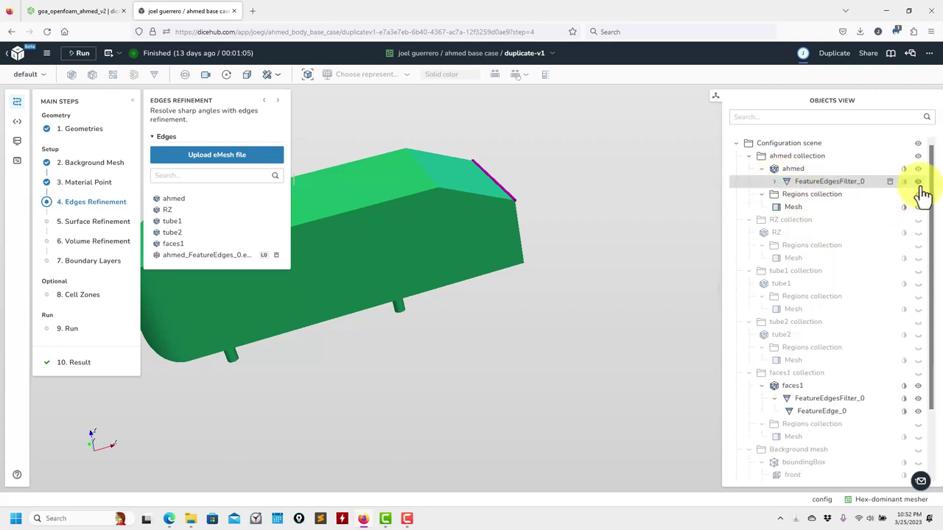
pyautogui.moveTo(505, 288); pyautogui.dragTo(513, 409)
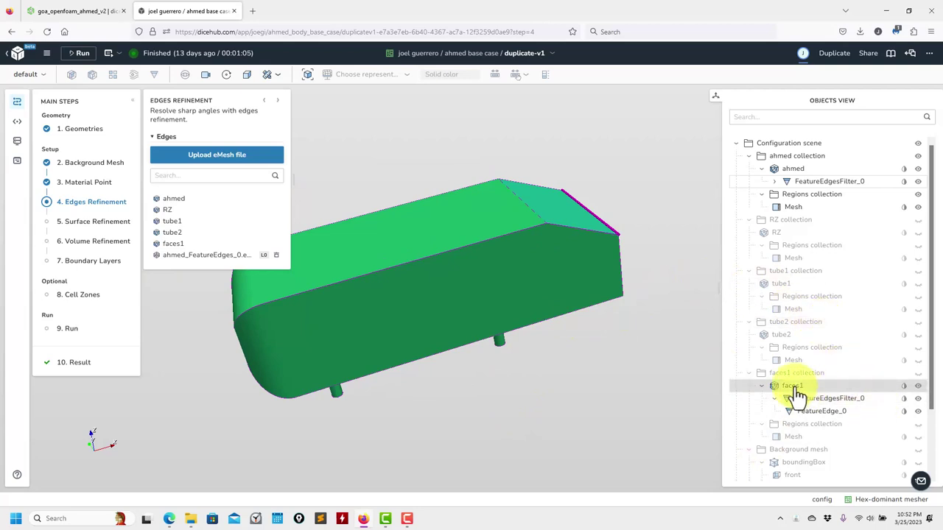
# Hide the faces1 geometry and its FeatureEdgesFilter_0, with the filter's edge list collapsed
pyautogui.click(918, 386)
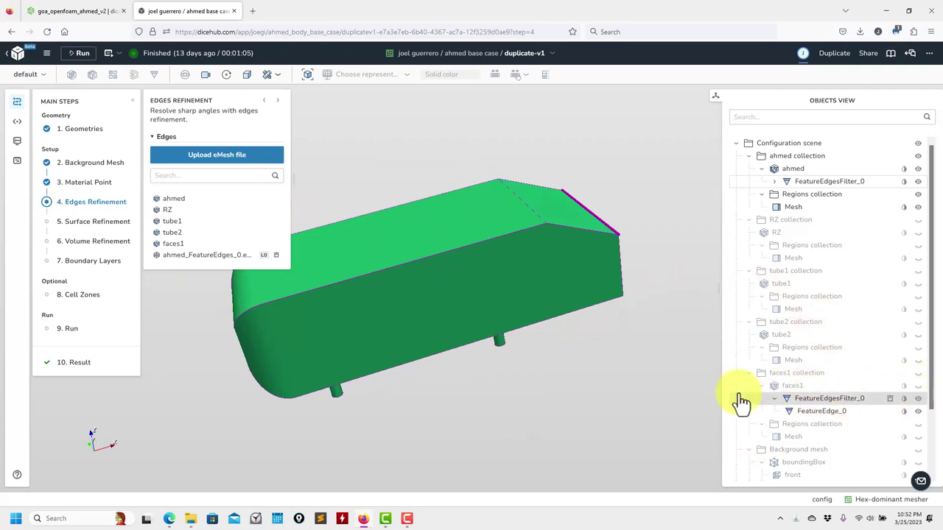
pyautogui.click(762, 386)
pyautogui.click(918, 388)
pyautogui.click(918, 386)
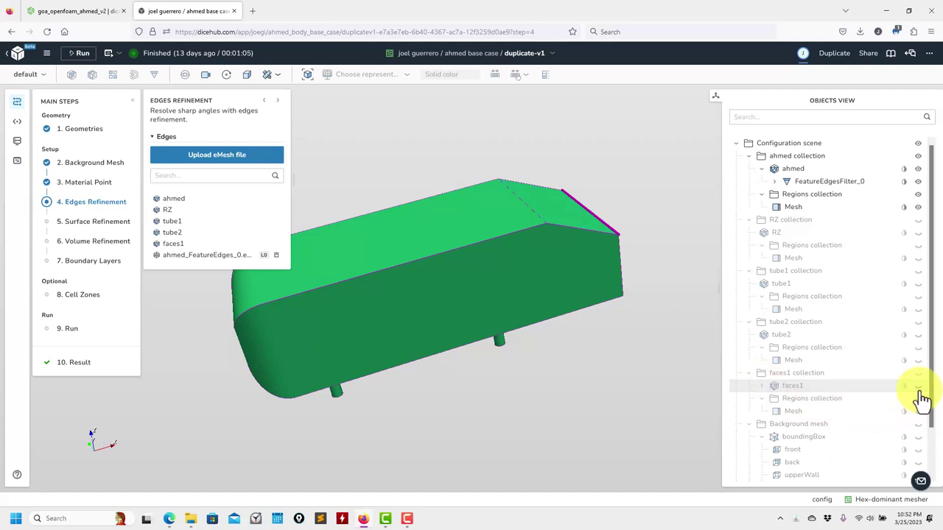
pyautogui.click(761, 386)
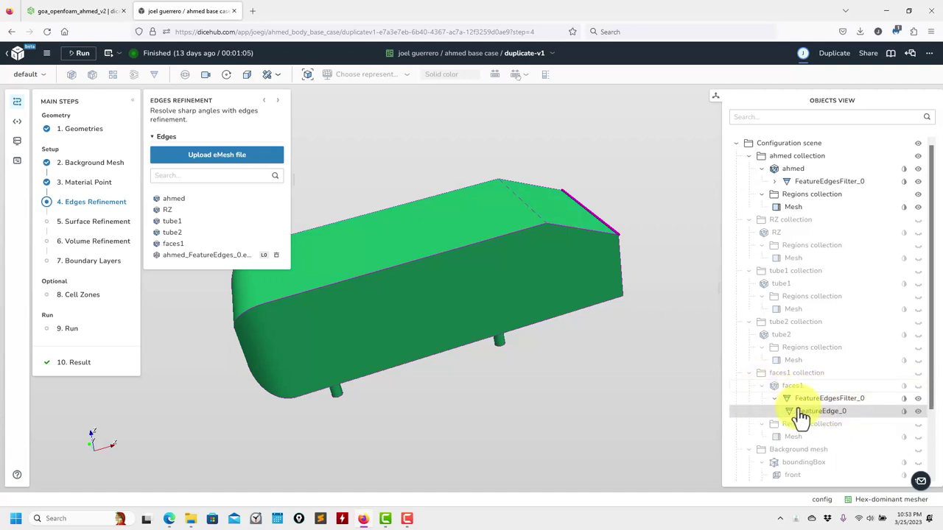
pyautogui.click(774, 399)
pyautogui.click(918, 399)
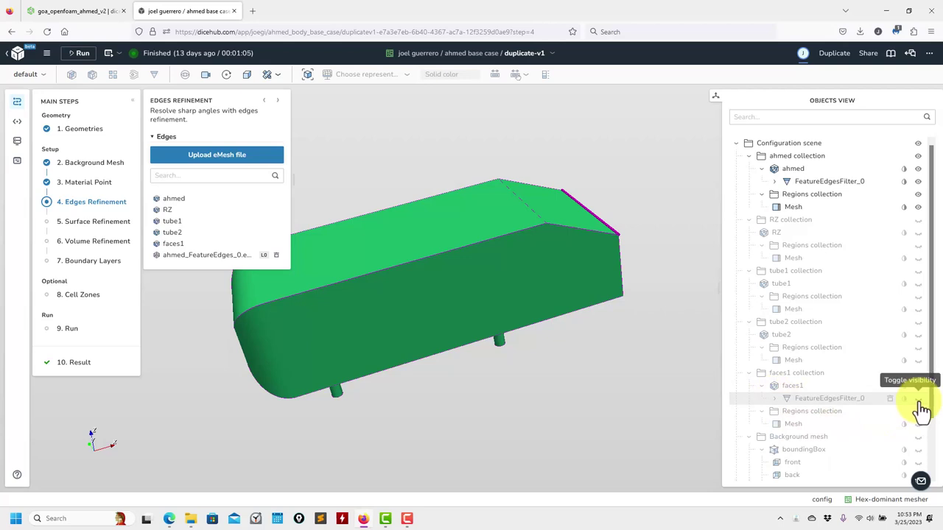
# Reapply the hidden faces1 feature edges filter and view the body's slanted rear
pyautogui.click(785, 398)
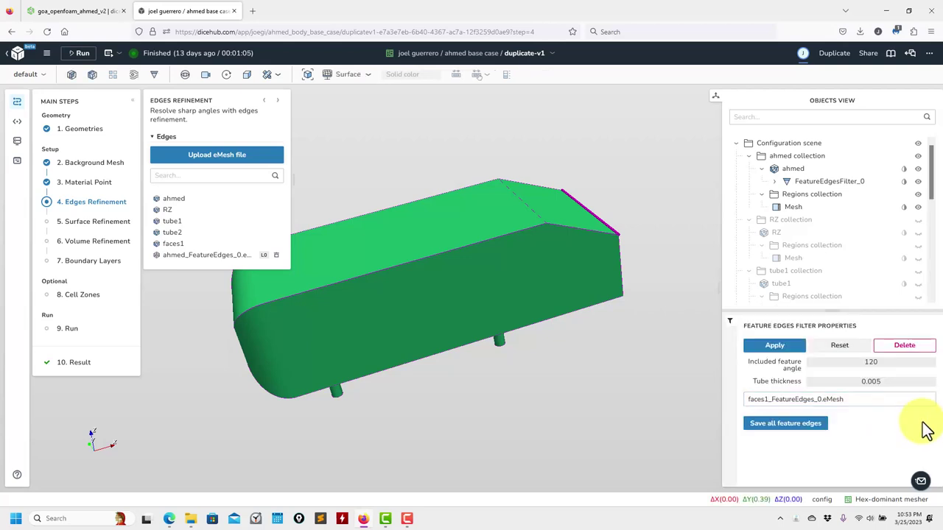
pyautogui.click(773, 344)
pyautogui.moveTo(603, 359); pyautogui.dragTo(163, 316)
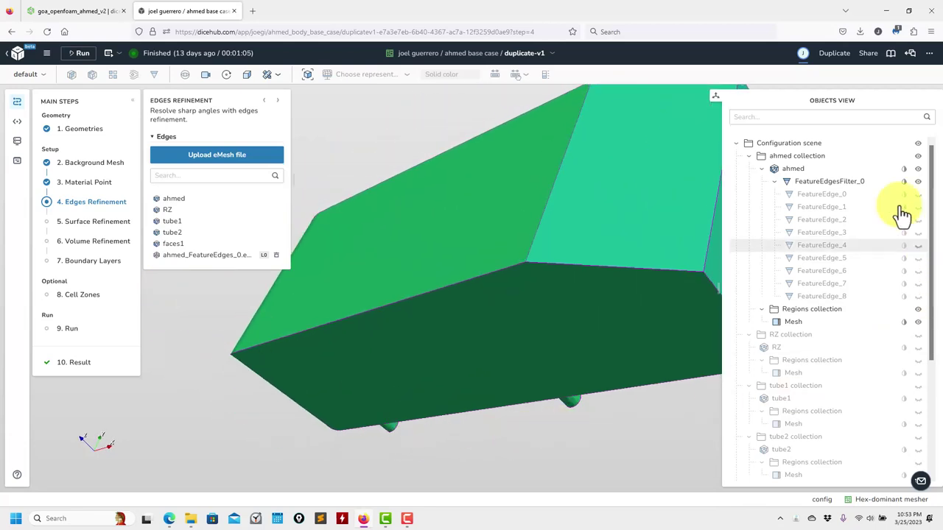
# Set the tube thickness of ahmed's FeatureEdgesFilter_0 to 0.01 and reapply it
pyautogui.click(829, 182)
pyautogui.click(885, 381)
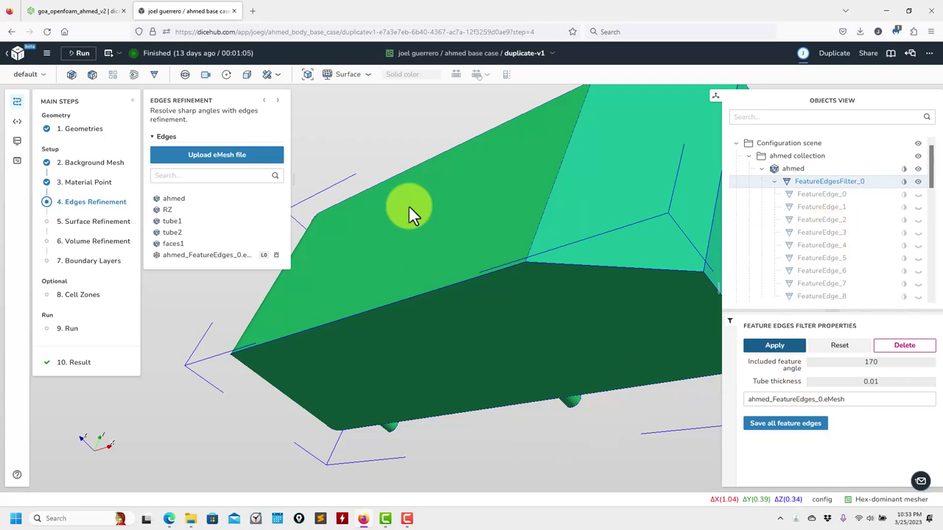
pyautogui.moveTo(411, 307); pyautogui.dragTo(692, 269)
# Show FeatureEdge_0 through FeatureEdge_8 of the ahmed filter
pyautogui.click(918, 194)
pyautogui.click(918, 207)
pyautogui.click(918, 220)
pyautogui.click(918, 246)
pyautogui.click(918, 258)
pyautogui.click(918, 283)
pyautogui.click(918, 296)
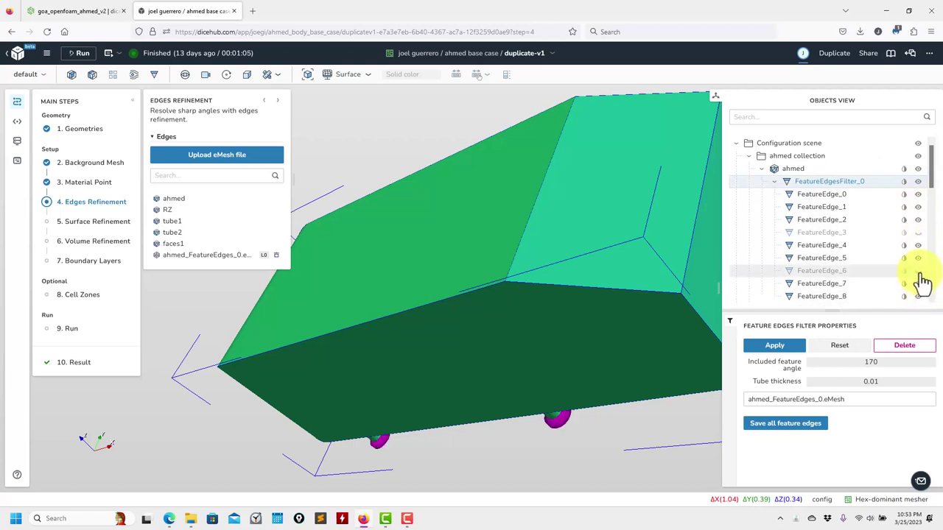
pyautogui.click(918, 270)
pyautogui.click(918, 232)
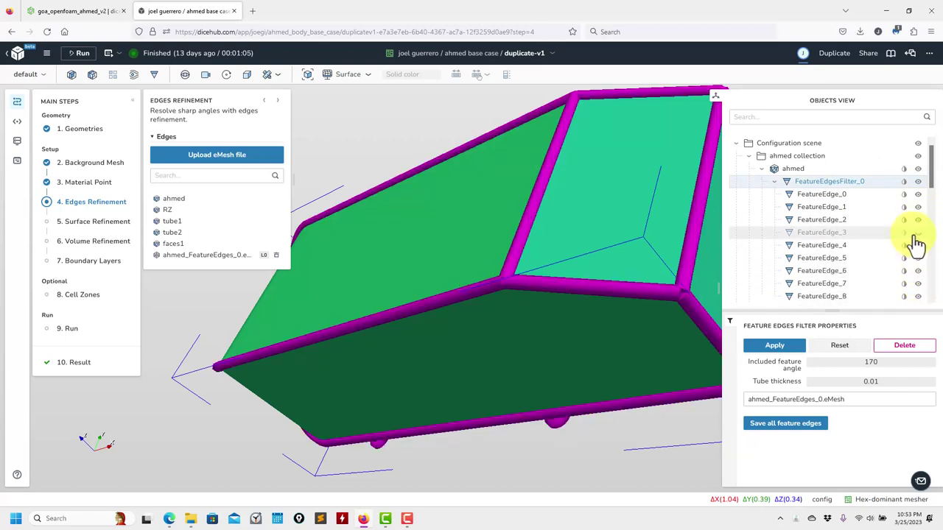
# Set the ahmed filter's tube thickness to 0.005, reapply it and inspect the edges around the whole body
pyautogui.click(887, 380)
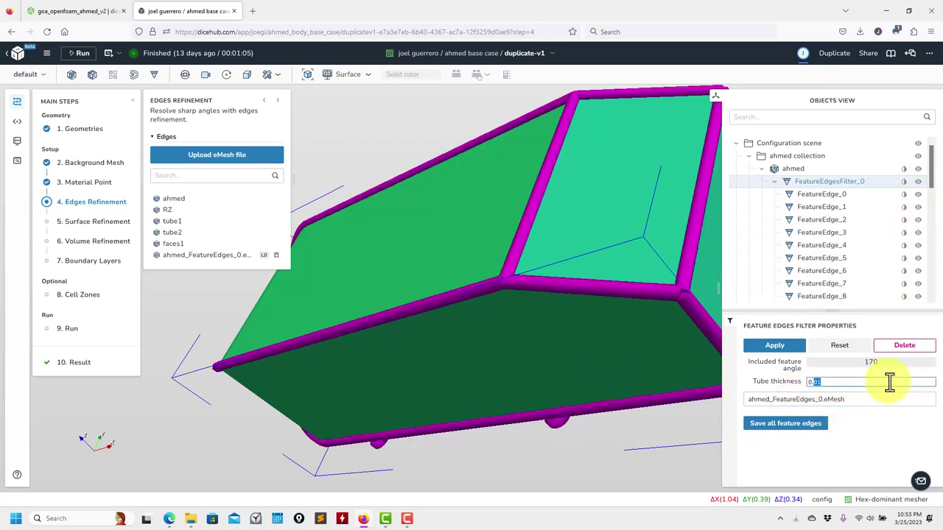
pyautogui.write('0.005')
pyautogui.press('Return')
pyautogui.scroll(-5, 309, 397)
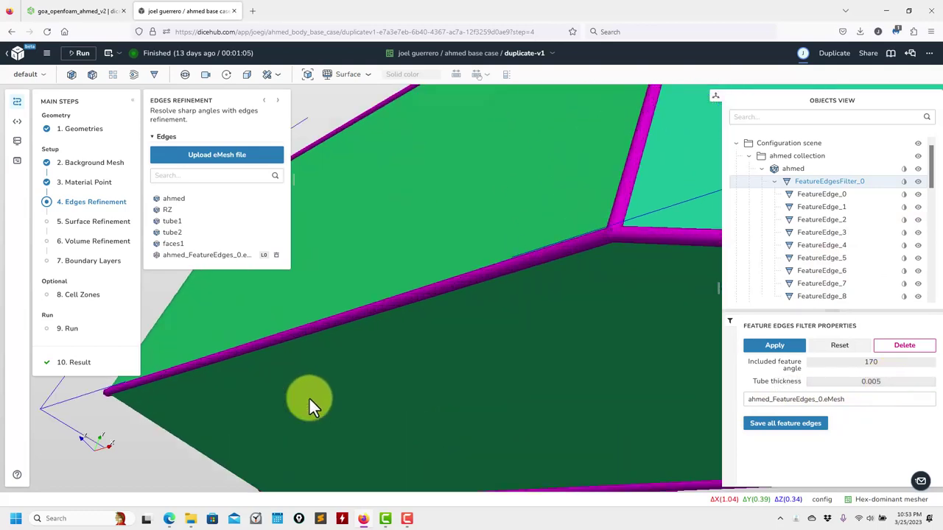
pyautogui.moveTo(273, 428); pyautogui.dragTo(469, 339)
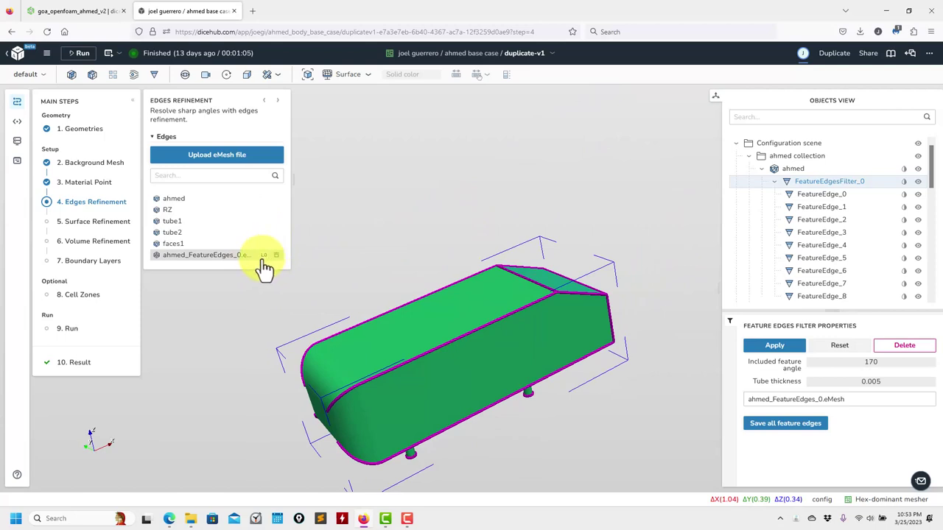
# Open the surface refinement settings and hide ahmed's FeatureEdgesFilter_0
pyautogui.click(84, 221)
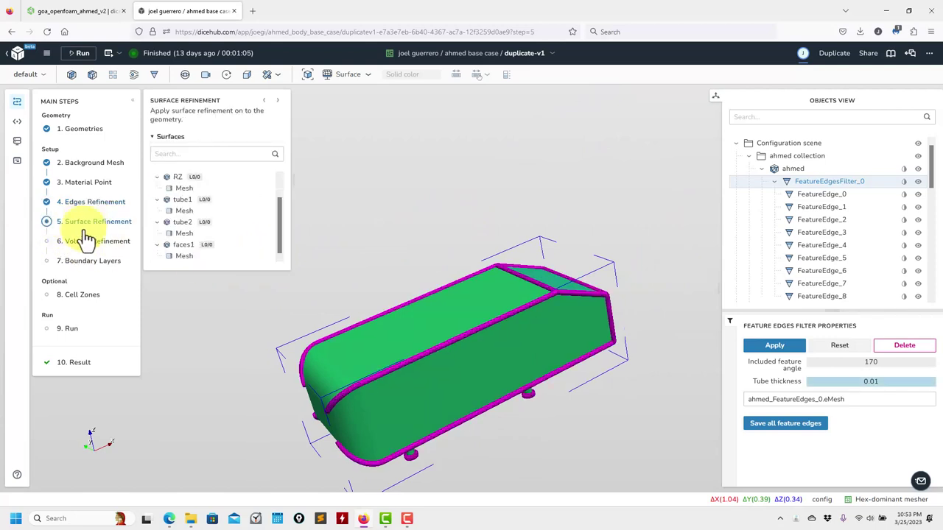
pyautogui.moveTo(505, 268); pyautogui.dragTo(465, 235)
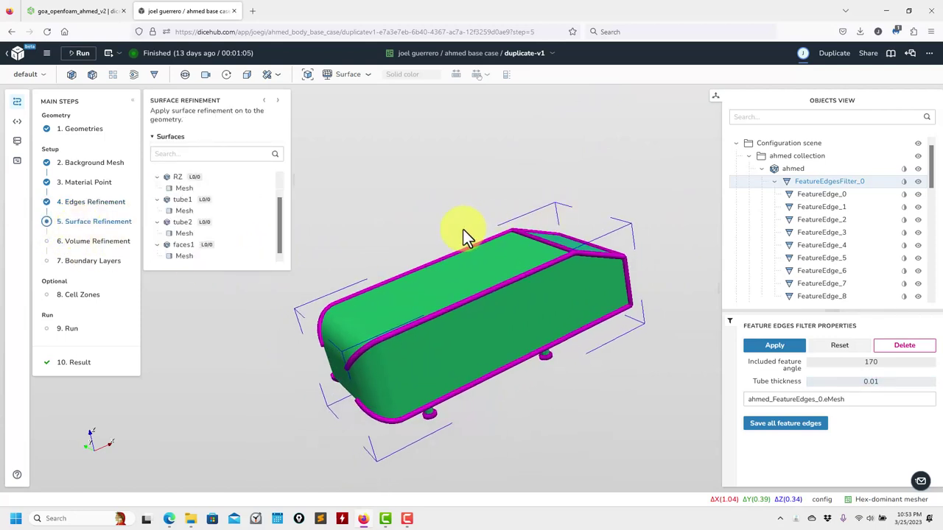
pyautogui.click(778, 184)
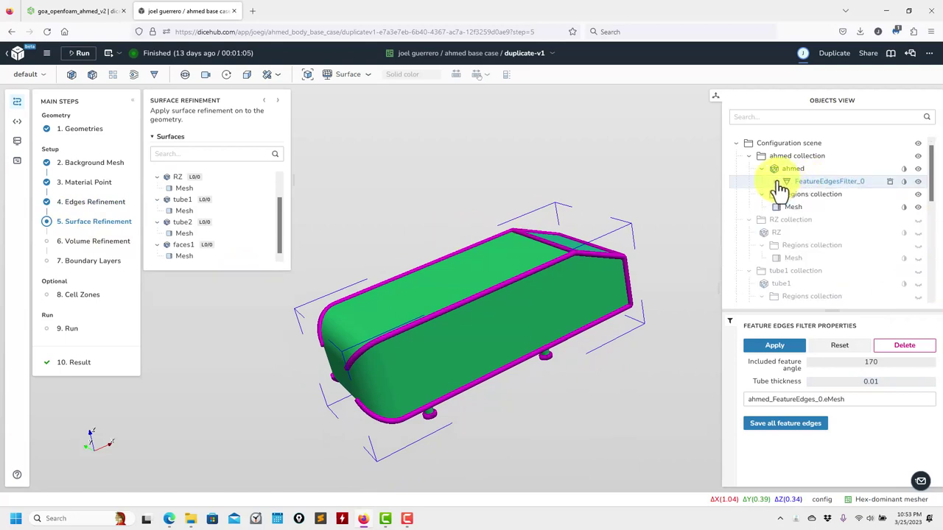
pyautogui.click(919, 182)
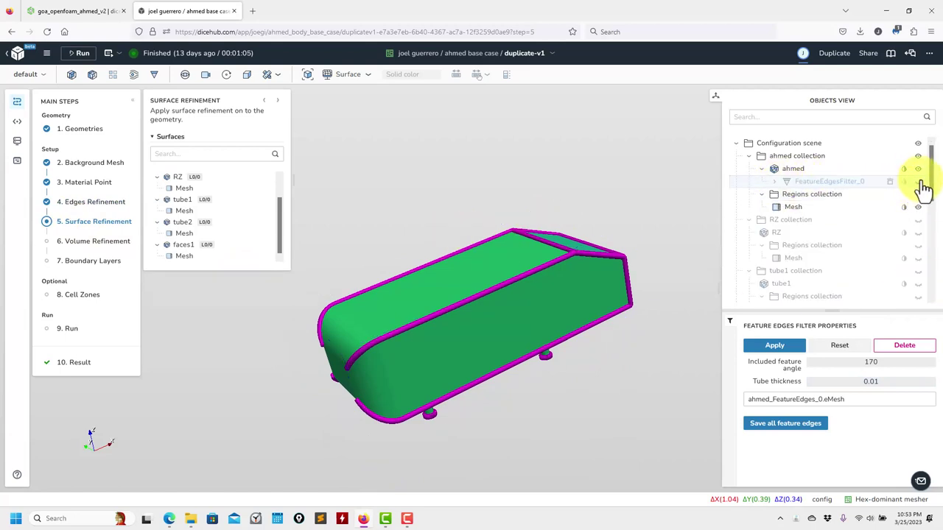
pyautogui.click(776, 183)
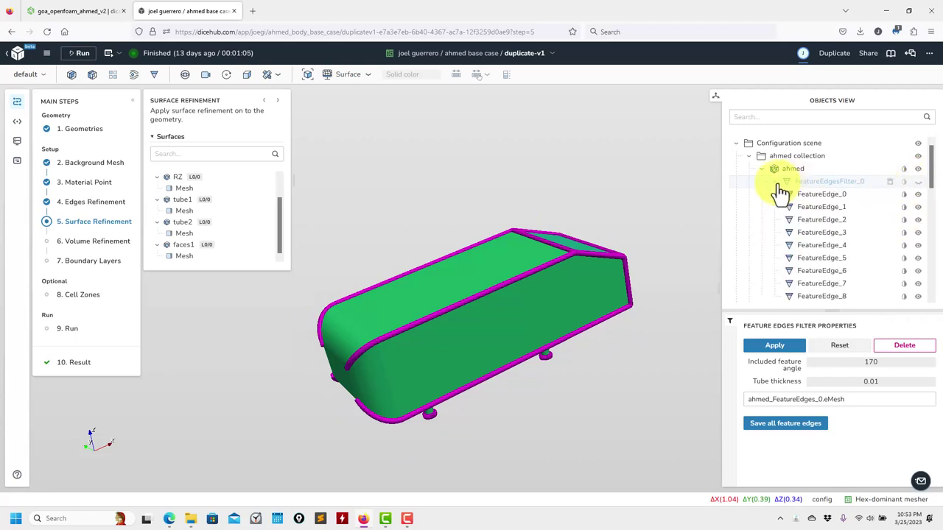
# Hide FeatureEdge_0 through FeatureEdge_8 of the ahmed filter so only the body is displayed
pyautogui.click(847, 199)
pyautogui.scroll(-3, 851, 221)
pyautogui.keyDown('shift'); pyautogui.click(847, 184); pyautogui.keyUp('shift')
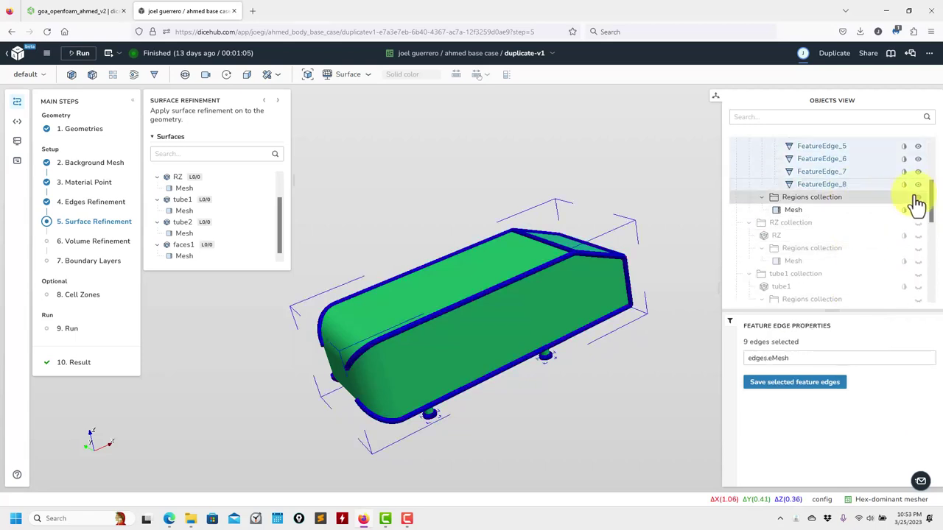
pyautogui.click(918, 184)
pyautogui.click(918, 172)
pyautogui.click(918, 159)
pyautogui.click(918, 146)
pyautogui.scroll(3, 880, 213)
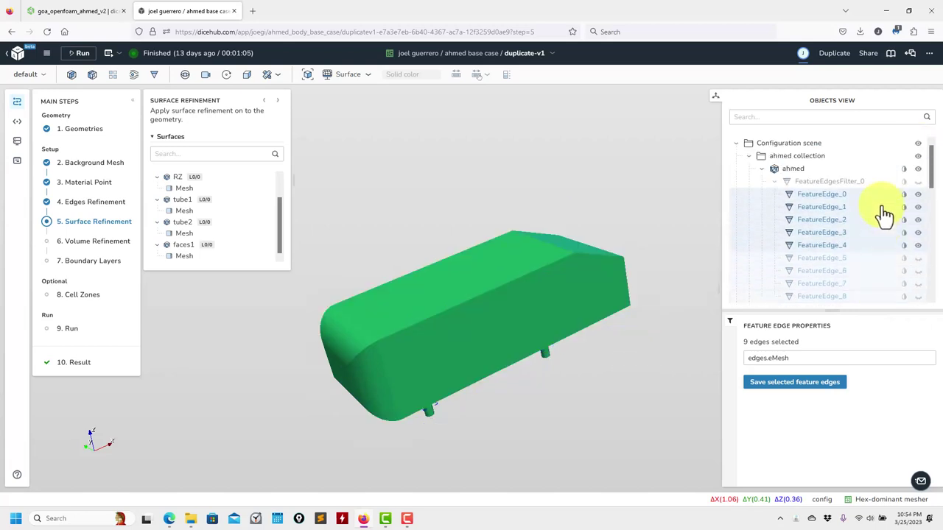
pyautogui.click(918, 219)
pyautogui.click(917, 207)
pyautogui.click(918, 194)
pyautogui.moveTo(605, 404); pyautogui.dragTo(270, 281)
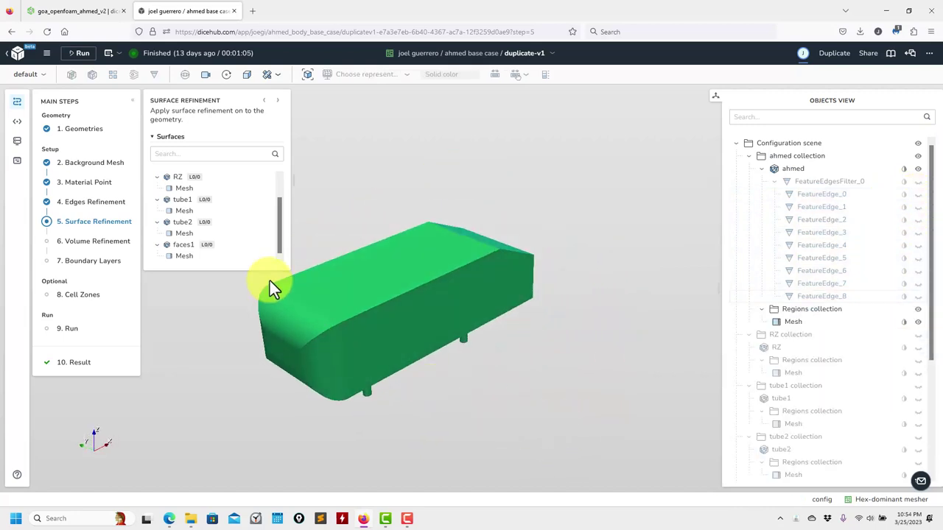
# Show the RZ box with its Mesh region hidden and remove RZ's surface refinement
pyautogui.click(185, 178)
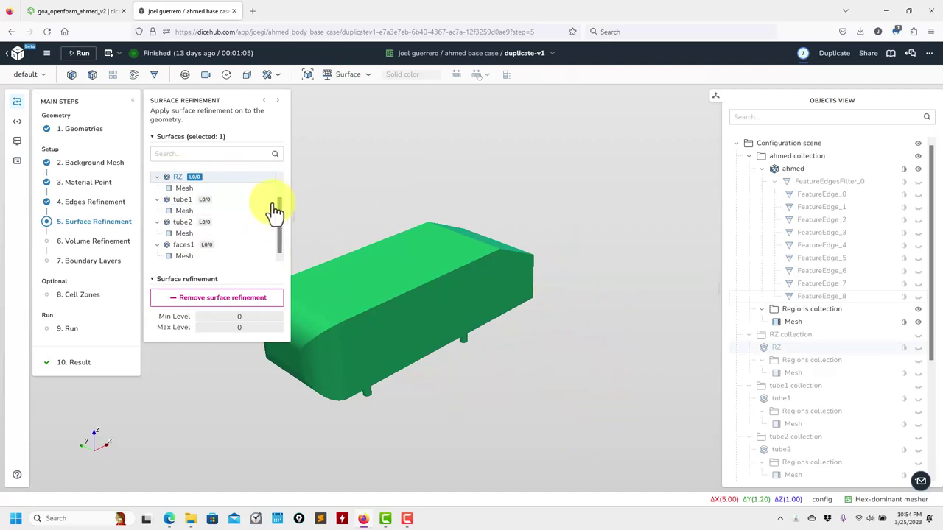
pyautogui.click(182, 179)
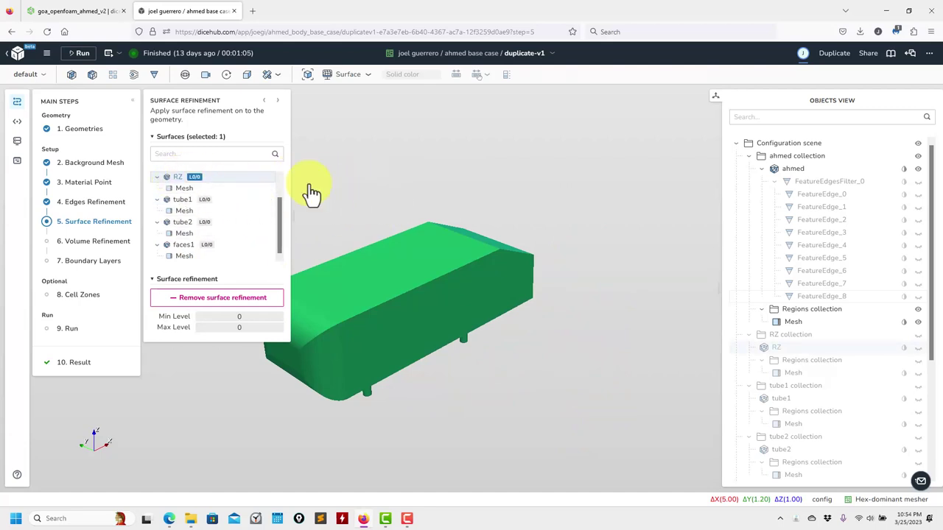
pyautogui.click(918, 336)
pyautogui.click(918, 373)
pyautogui.scroll(-5, 599, 410)
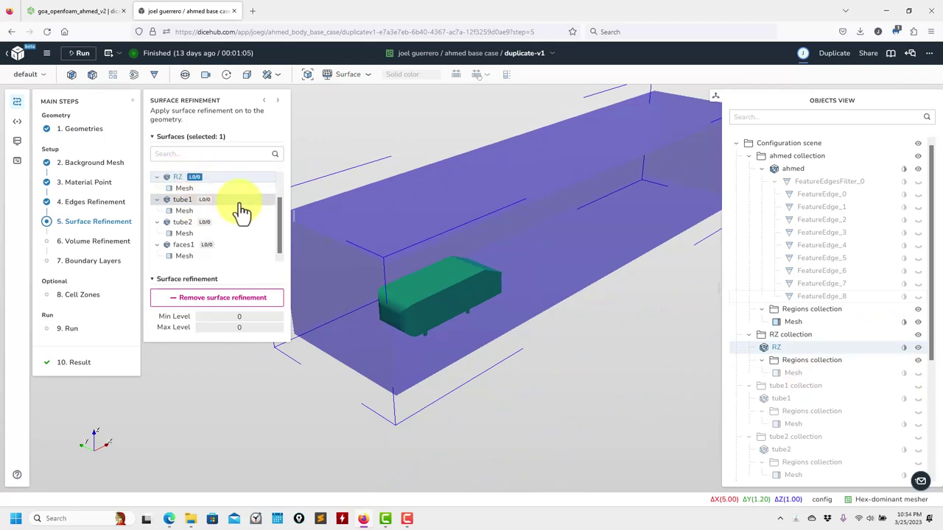
pyautogui.click(207, 303)
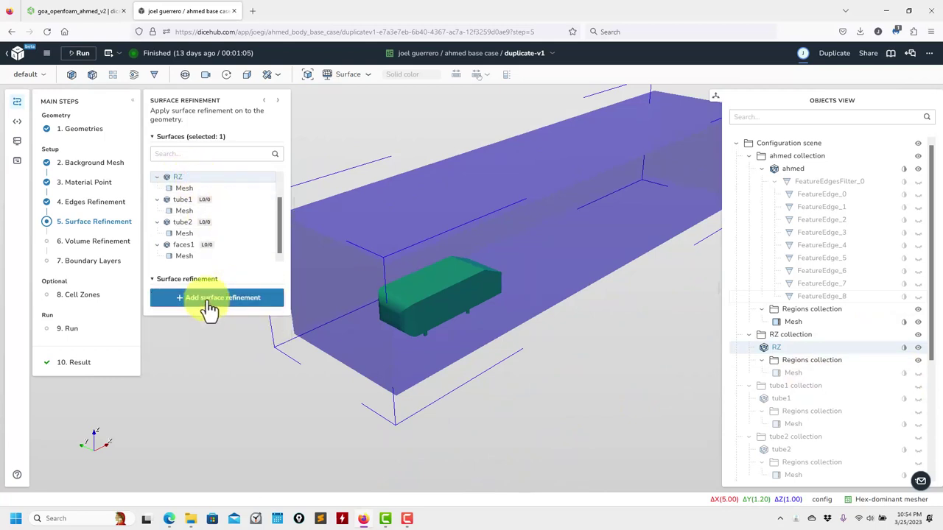
# Show the tube1 collection and remove the surface refinement from tube1 and tube2
pyautogui.click(230, 207)
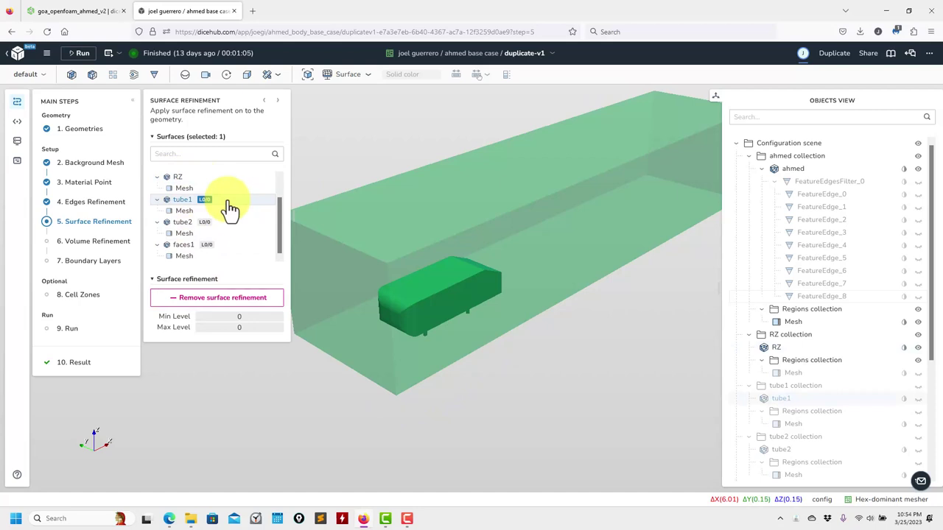
pyautogui.click(920, 389)
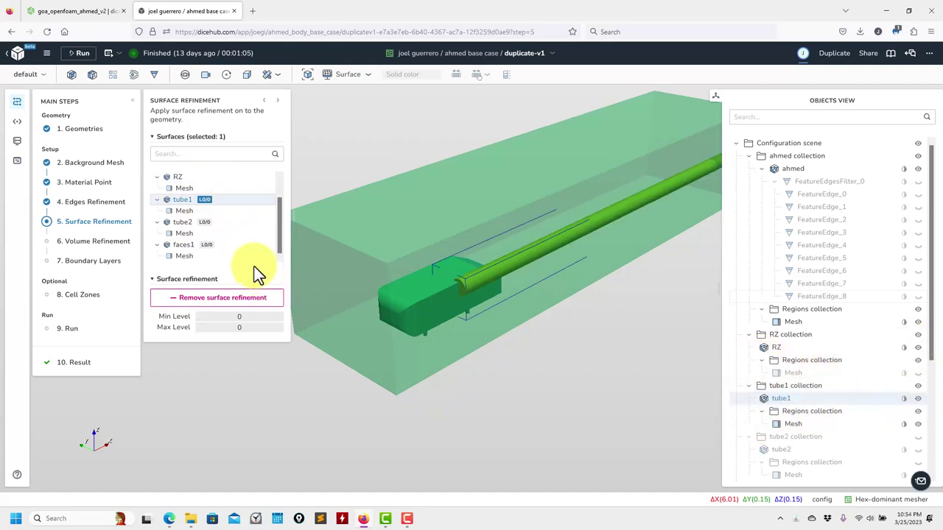
pyautogui.click(224, 297)
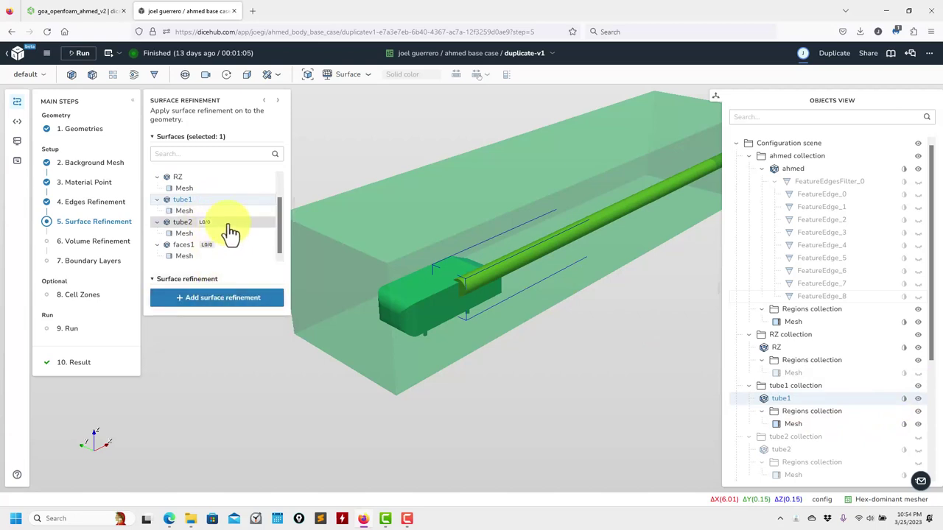
pyautogui.click(230, 223)
pyautogui.click(213, 297)
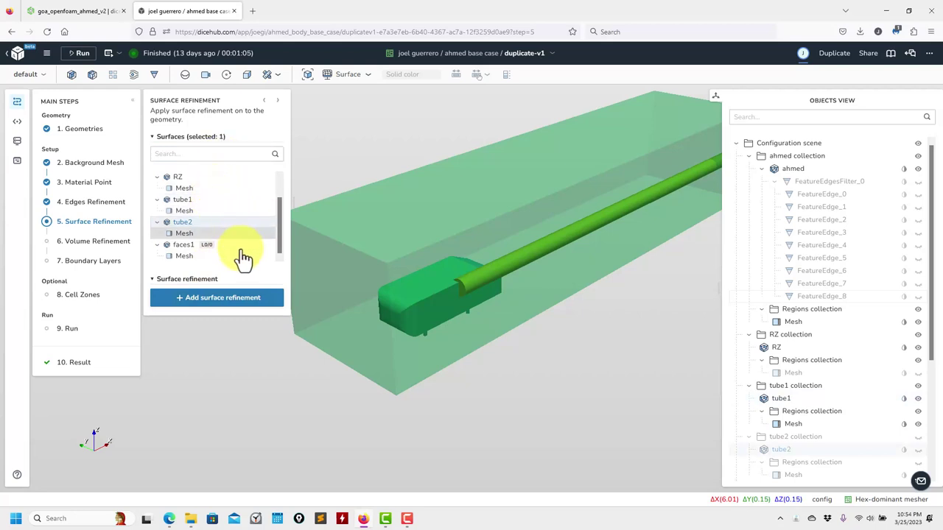
pyautogui.scroll(1, 249, 252)
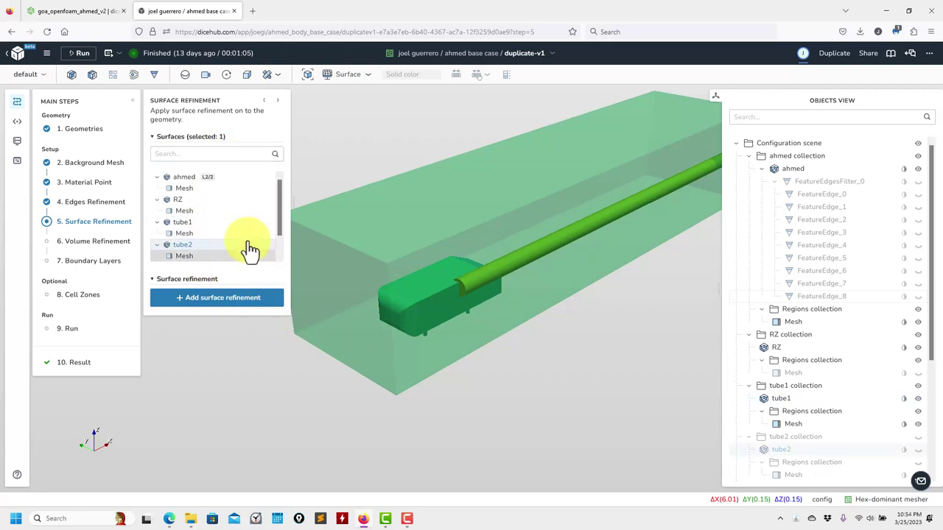
pyautogui.scroll(-1, 214, 247)
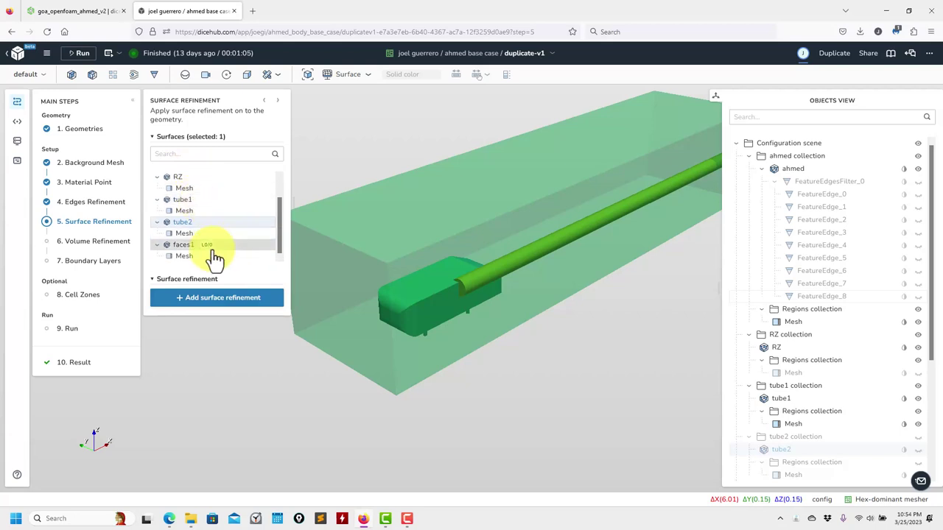
# Hide tube1 and set the minimum and maximum surface refinement levels of faces1 to 4
pyautogui.click(184, 245)
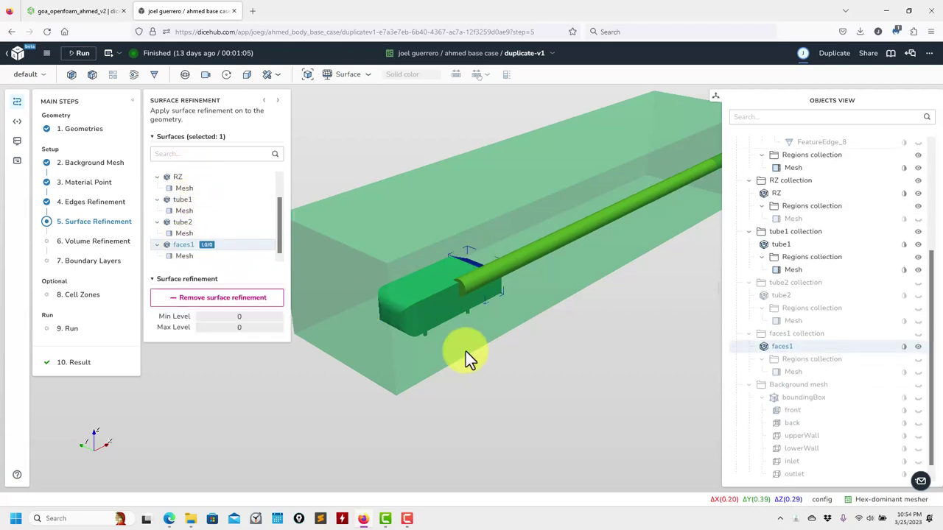
pyautogui.click(472, 383)
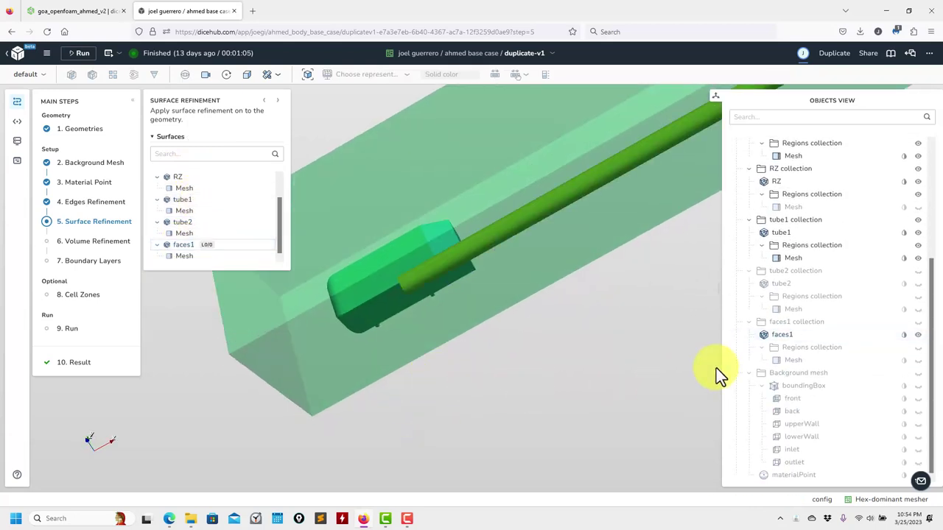
pyautogui.click(918, 232)
pyautogui.moveTo(467, 324); pyautogui.dragTo(401, 297)
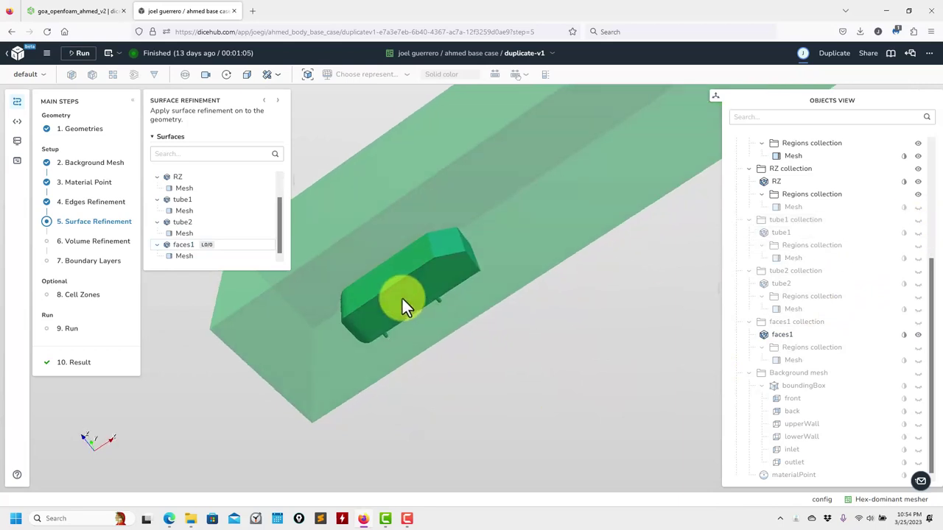
pyautogui.click(185, 245)
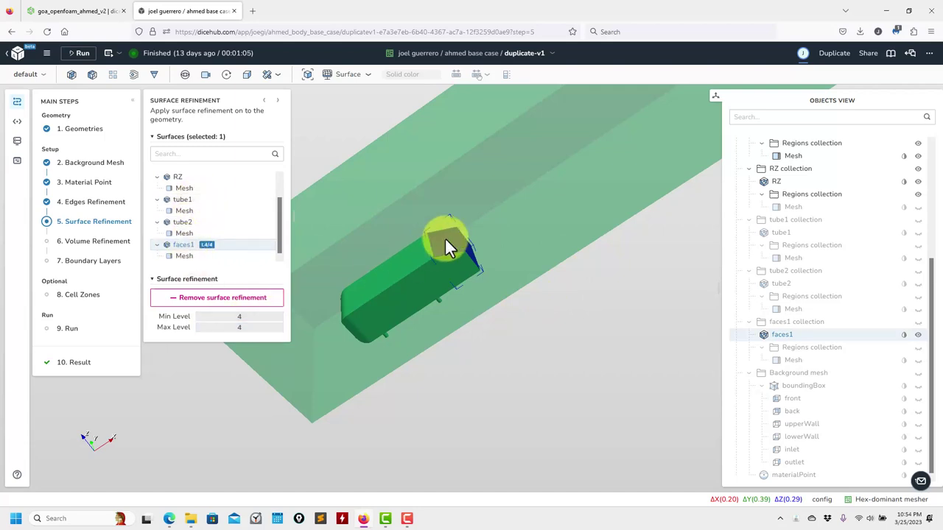
# Set ahmed's maximum surface refinement level to 4 and examine the body's small support legs
pyautogui.scroll(1, 188, 220)
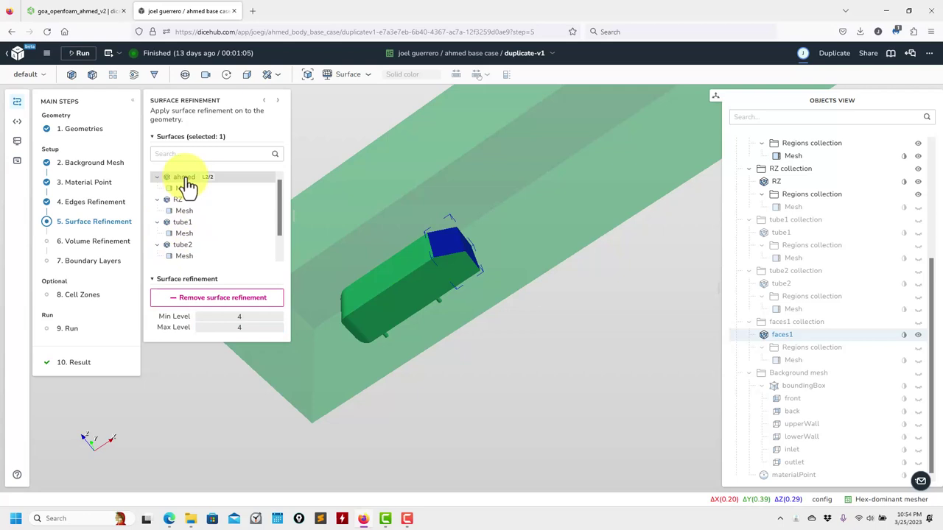
pyautogui.click(189, 179)
pyautogui.click(271, 327)
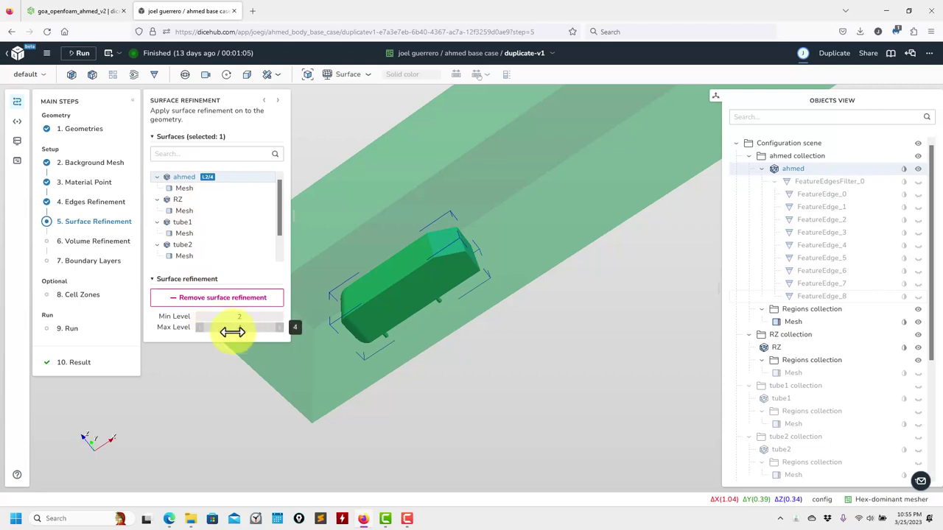
pyautogui.scroll(10, 447, 294)
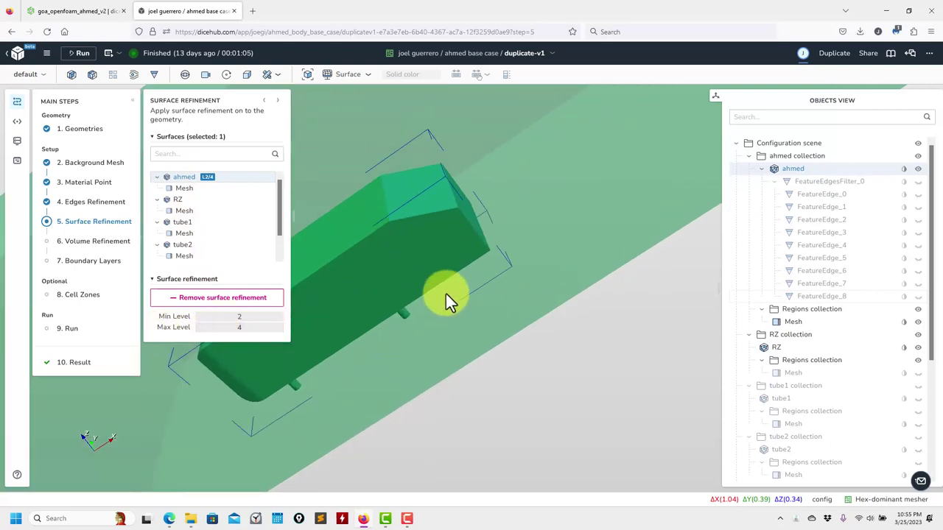
pyautogui.scroll(4, 419, 356)
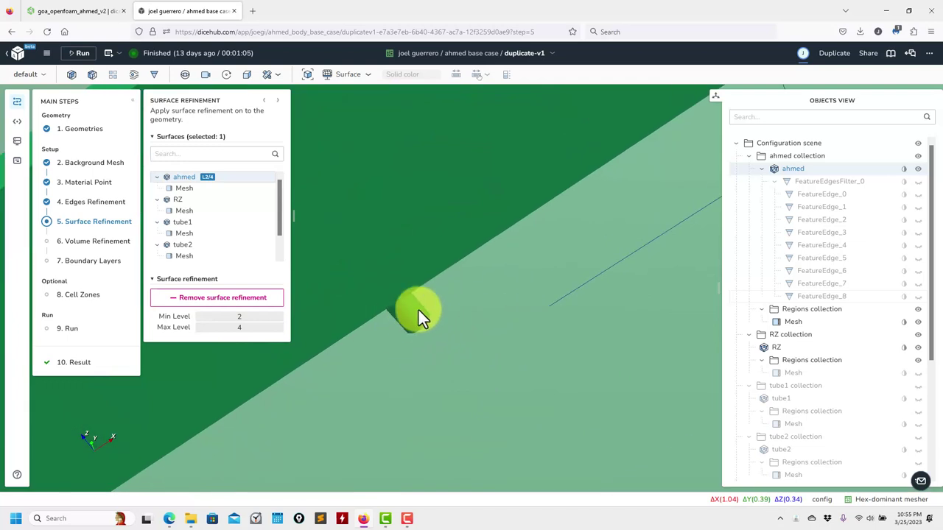
pyautogui.scroll(-6, 423, 337)
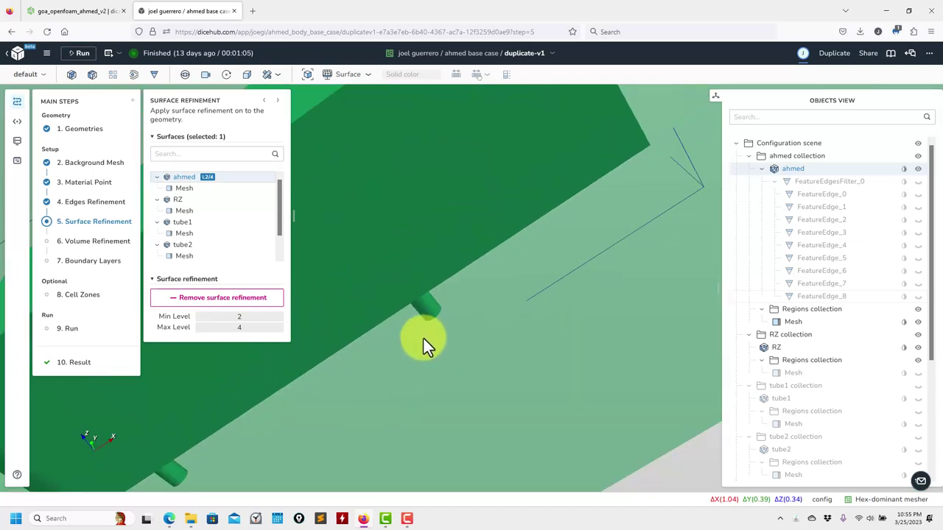
pyautogui.scroll(-5, 437, 426)
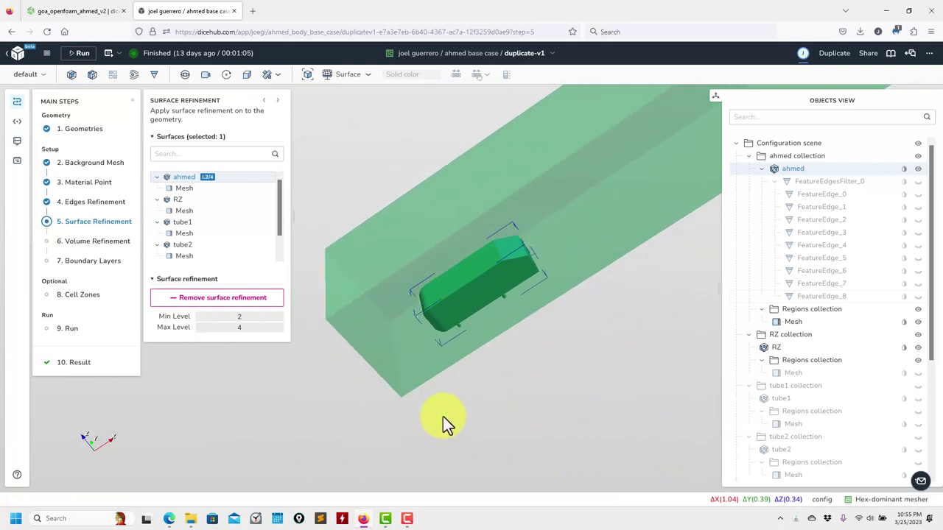
pyautogui.moveTo(381, 435); pyautogui.dragTo(463, 400)
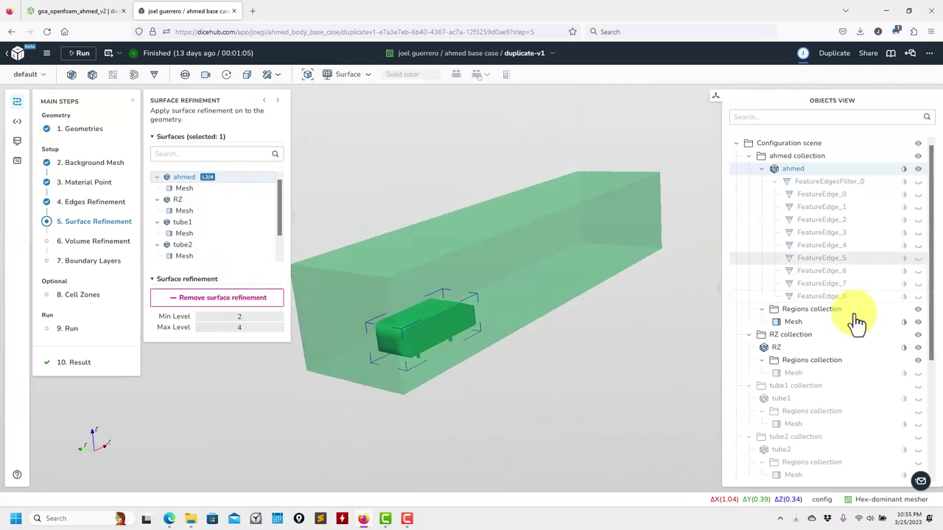
# Add a volume refinement to the RZ geometry, displaying the box with its Mesh region hidden
pyautogui.click(919, 336)
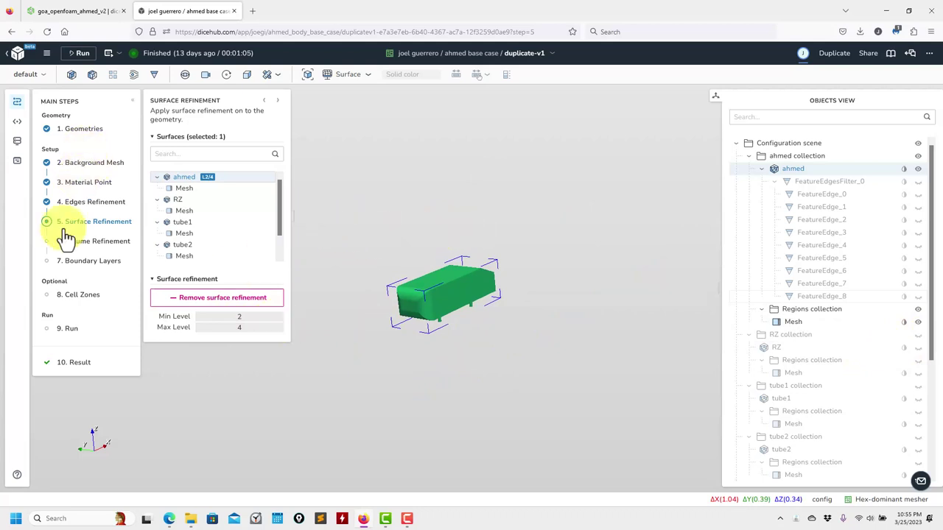
pyautogui.click(89, 245)
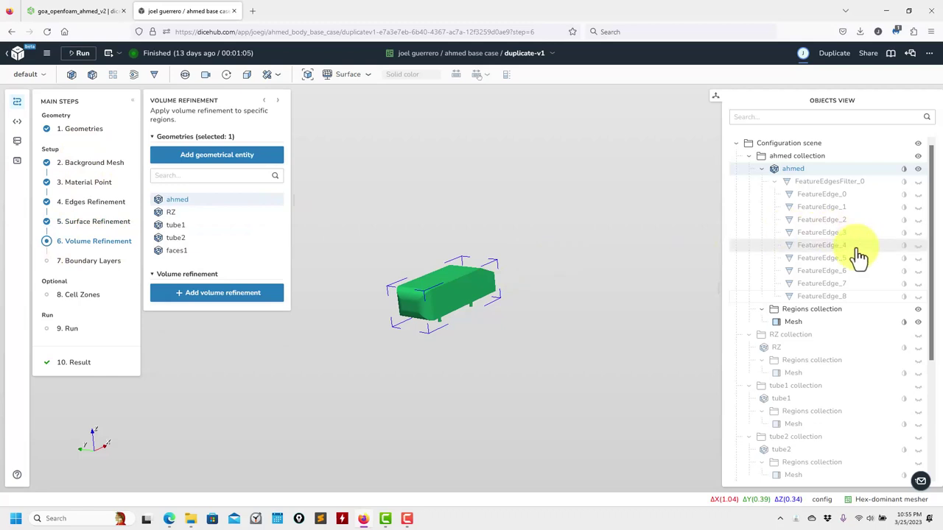
pyautogui.click(918, 335)
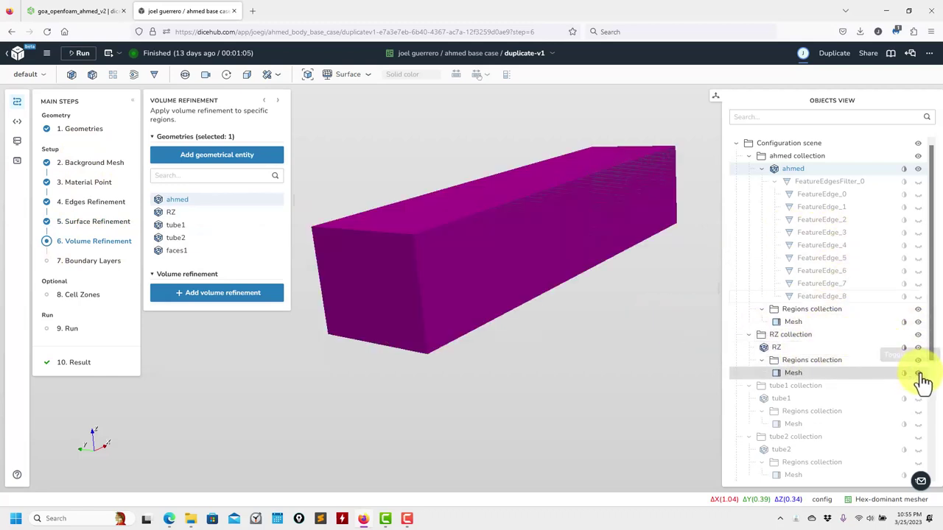
pyautogui.click(919, 373)
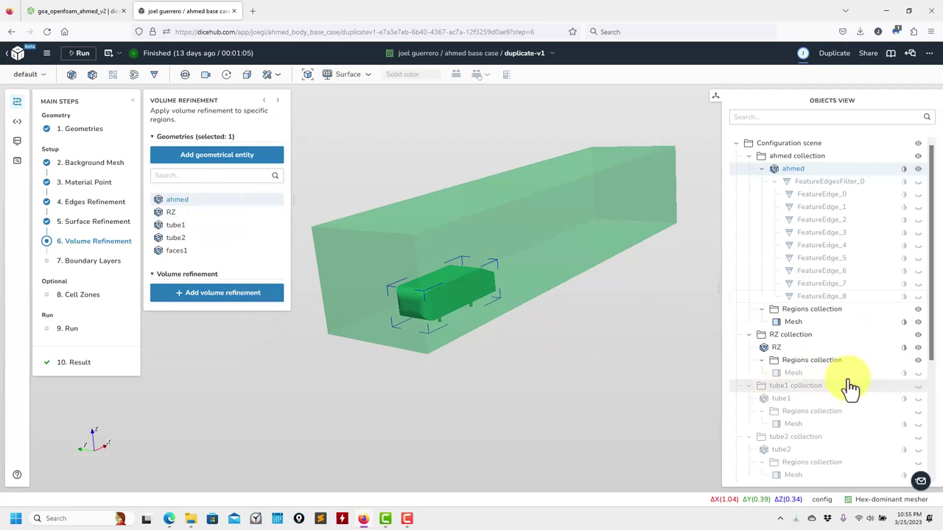
pyautogui.click(200, 214)
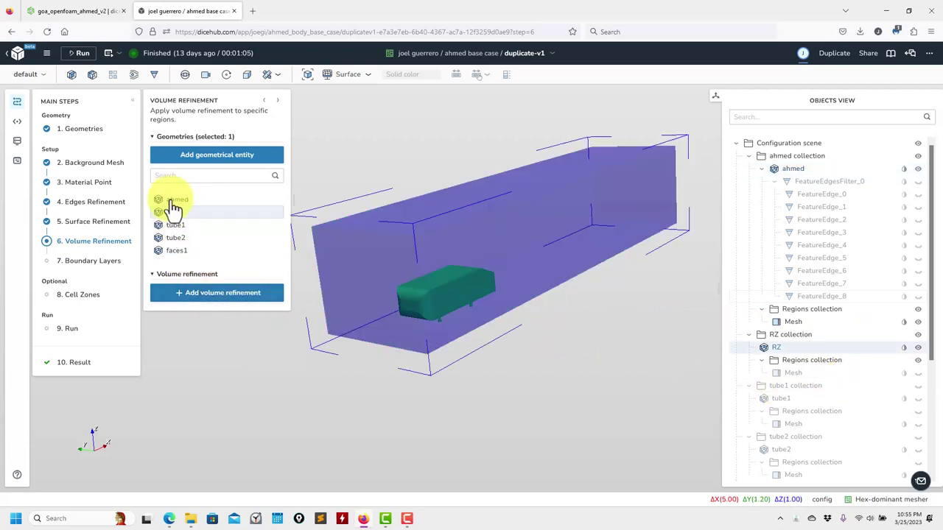
pyautogui.click(190, 297)
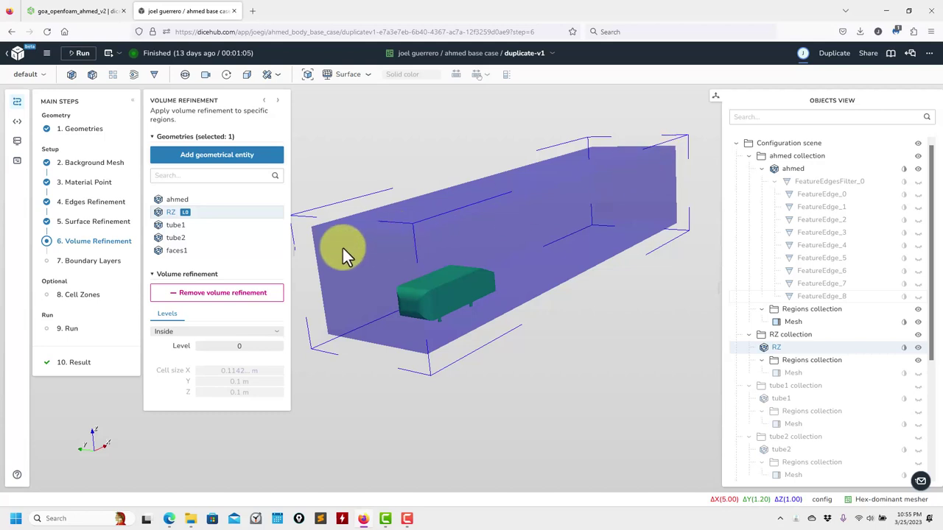
# Set RZ's volume refinement level to 1 and add a level 2 volume refinement to tube1
pyautogui.click(277, 343)
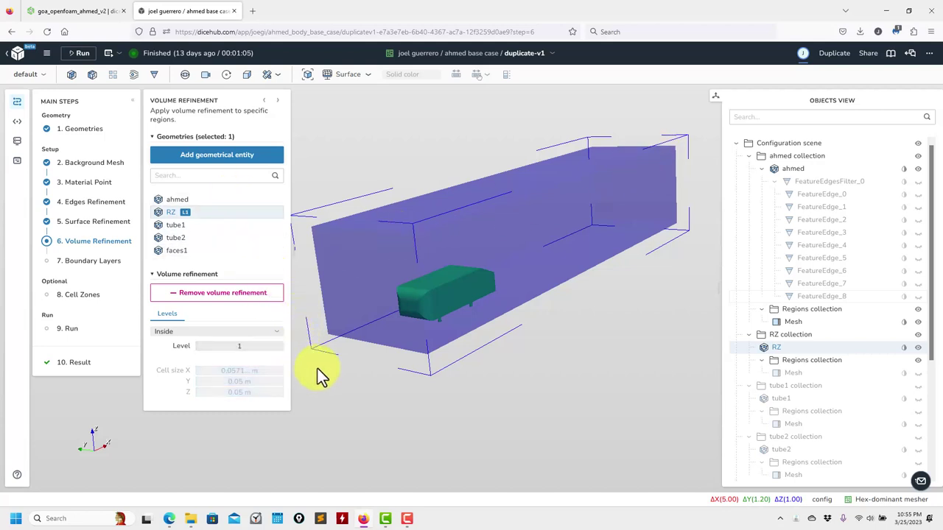
pyautogui.click(205, 225)
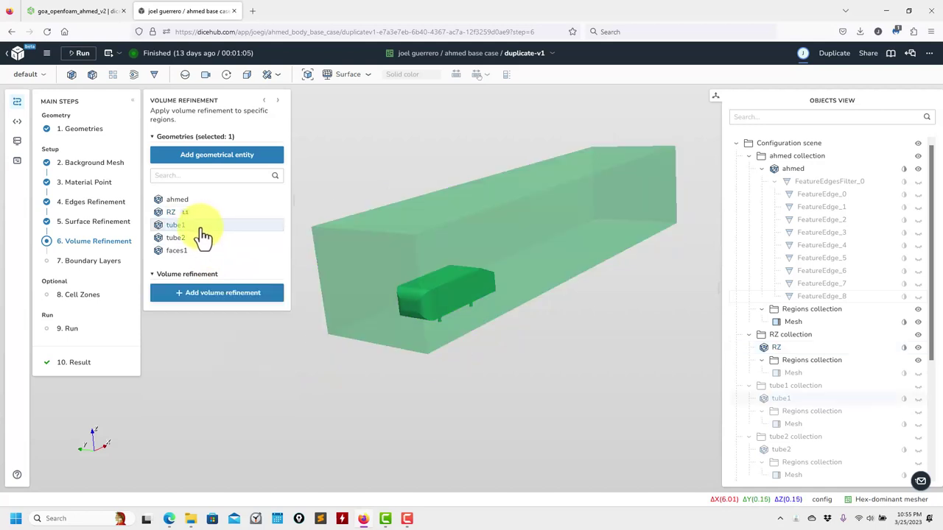
pyautogui.click(223, 309)
pyautogui.click(278, 345)
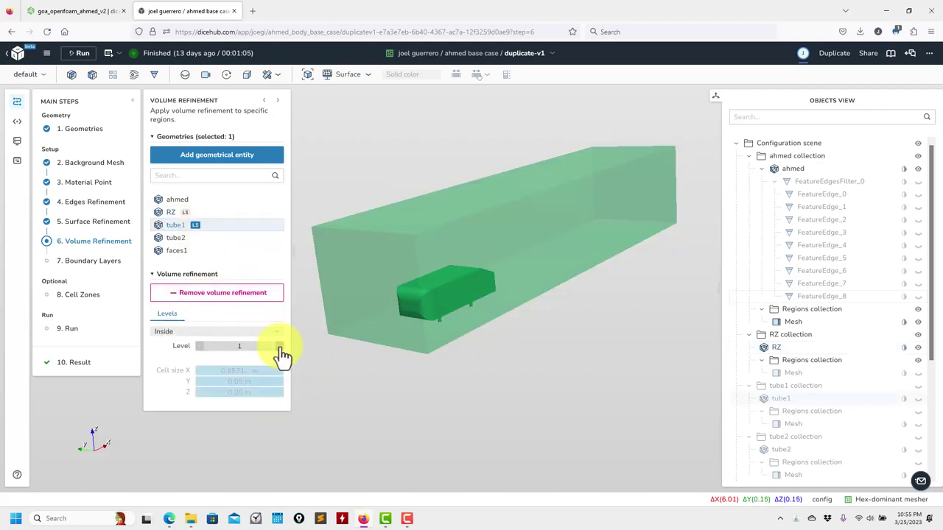
# Add a volume refinement at level 2 to tube2, keeping its mode set to Inside
pyautogui.click(177, 238)
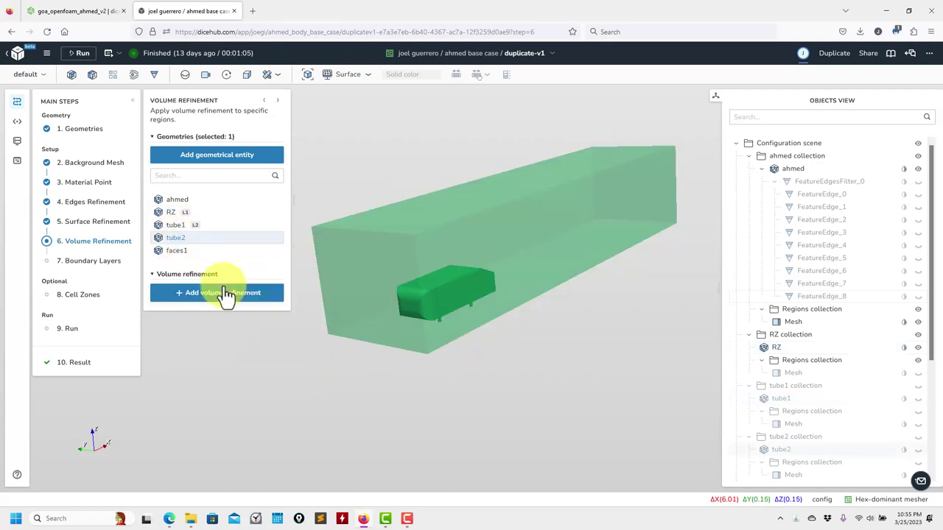
pyautogui.click(236, 293)
pyautogui.click(278, 346)
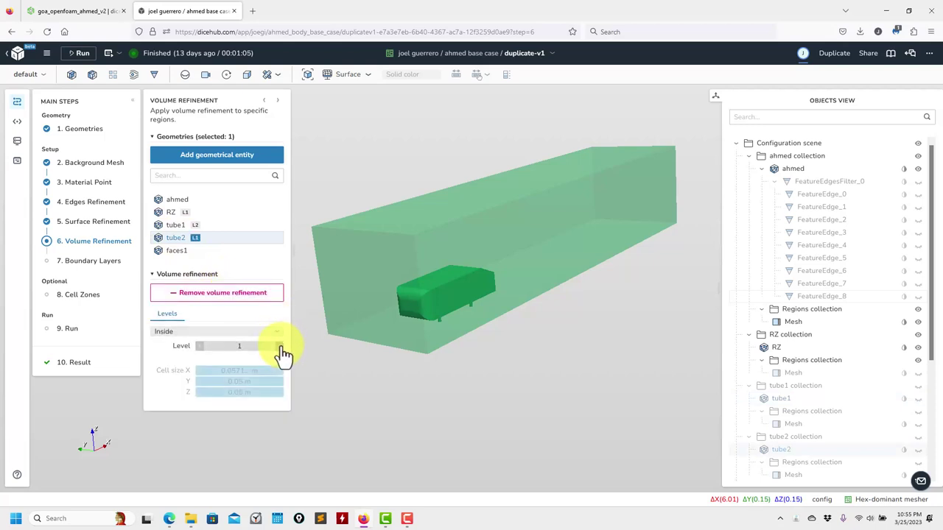
pyautogui.click(278, 332)
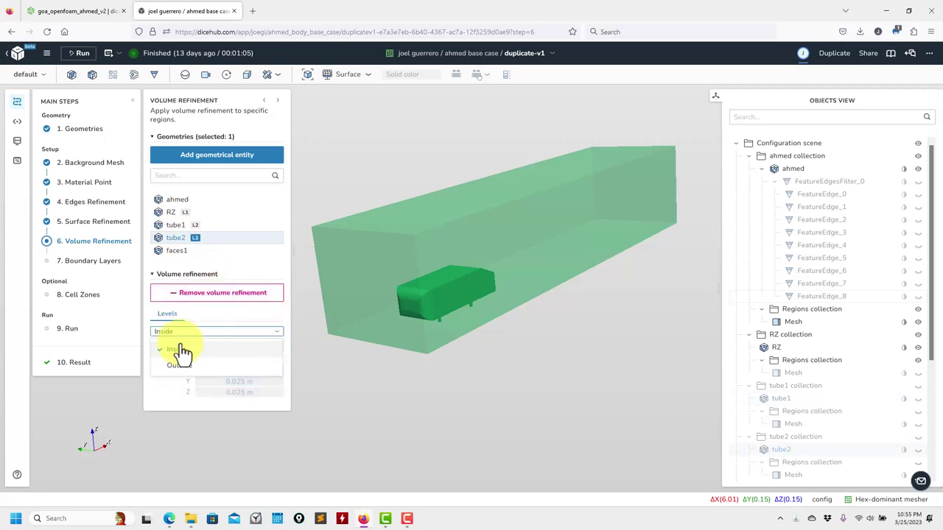
pyautogui.click(179, 227)
pyautogui.click(174, 237)
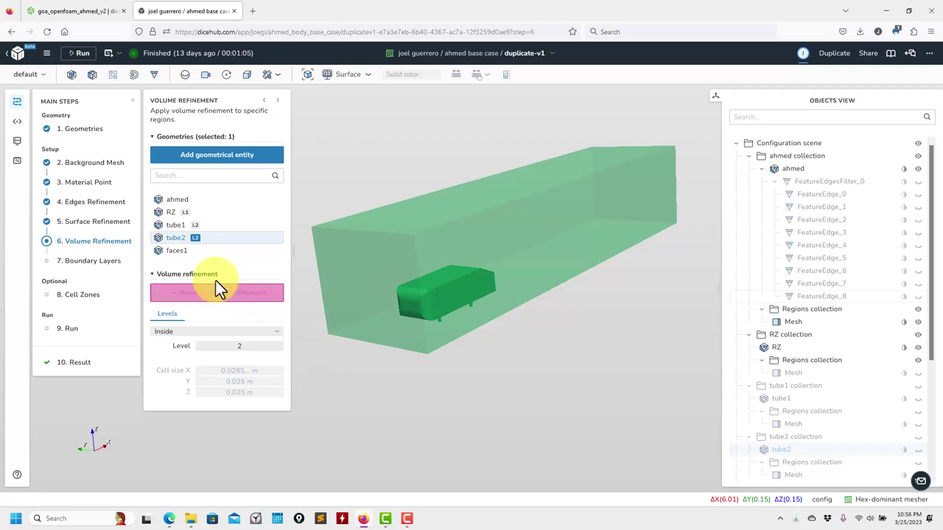
# Try adding a volume refinement to the faces1 surface at the body's rear, check its mode options, and remove it
pyautogui.click(181, 253)
pyautogui.moveTo(508, 416); pyautogui.dragTo(371, 427)
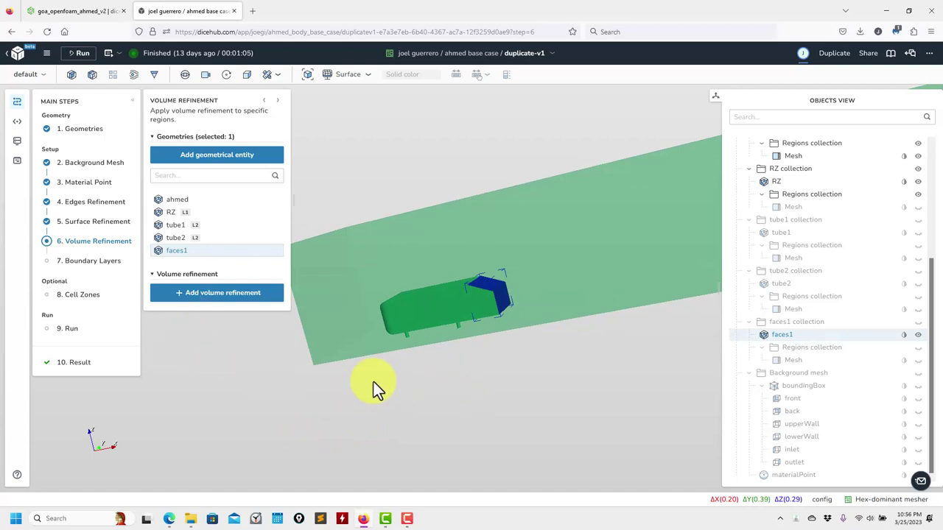
pyautogui.scroll(3, 494, 340)
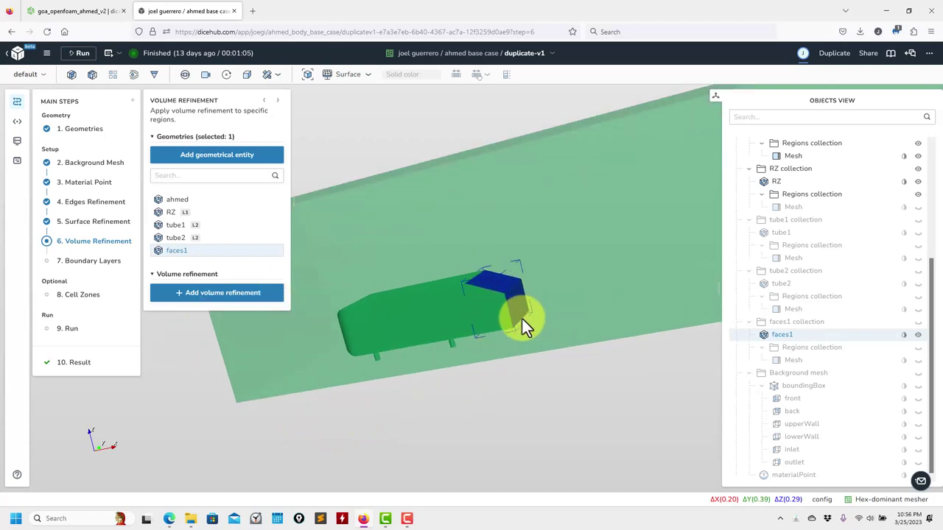
pyautogui.click(198, 293)
pyautogui.click(273, 333)
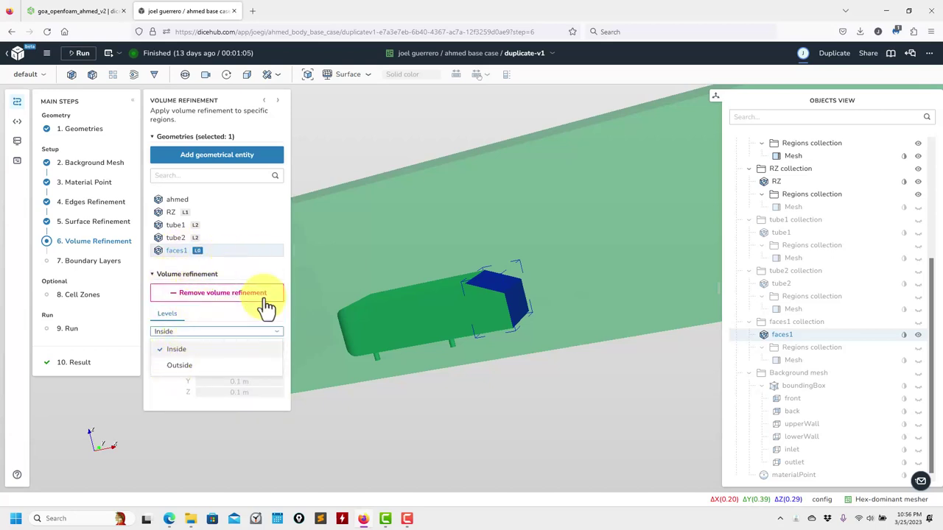
pyautogui.click(231, 294)
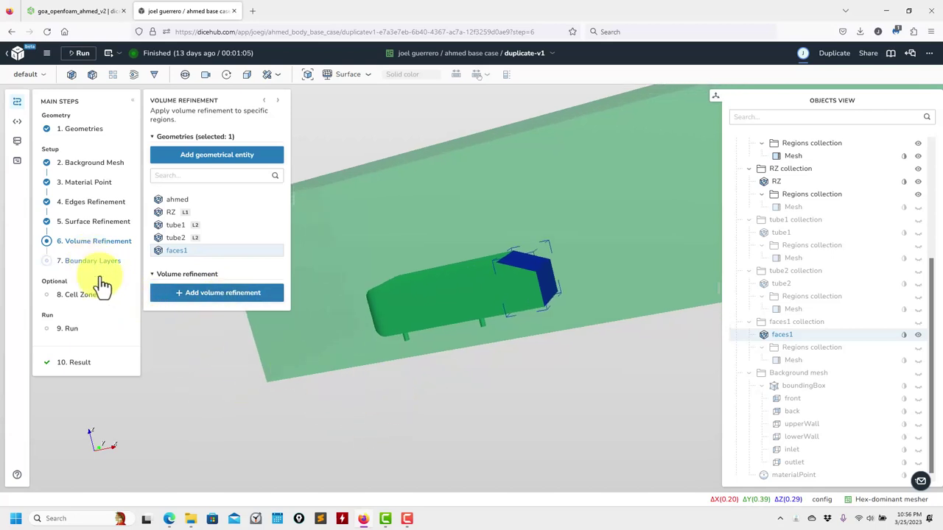
# Show the Background mesh, tube2 and tube1 collections together with the refinement box and the body
pyautogui.scroll(-3, 420, 427)
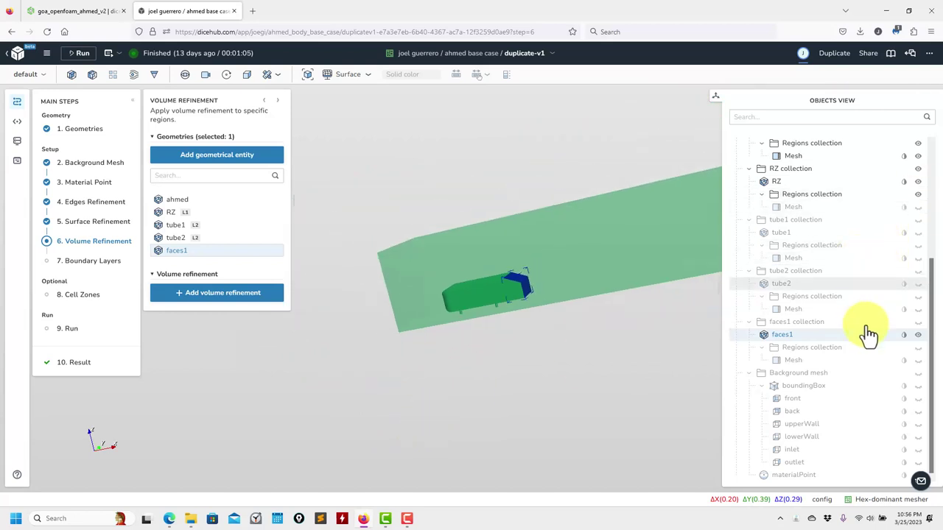
pyautogui.click(917, 374)
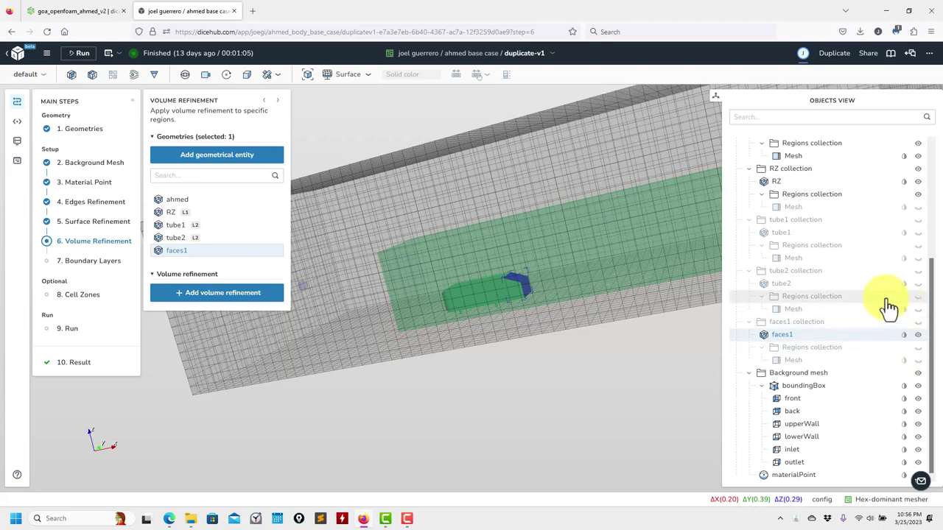
pyautogui.click(918, 272)
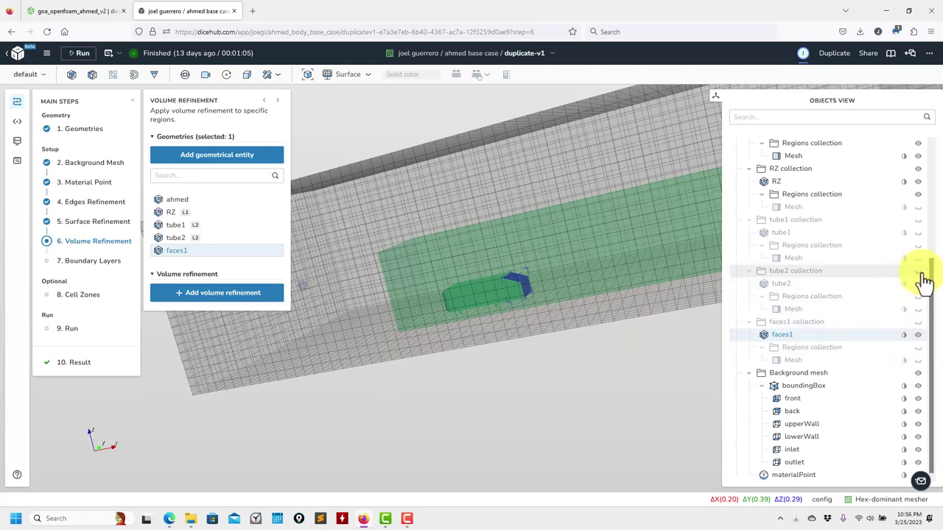
pyautogui.click(918, 219)
# Show FeatureEdgesFilter_0 and all of ahmed's feature edges, from FeatureEdge_0 to FeatureEdge_8
pyautogui.scroll(5, 820, 256)
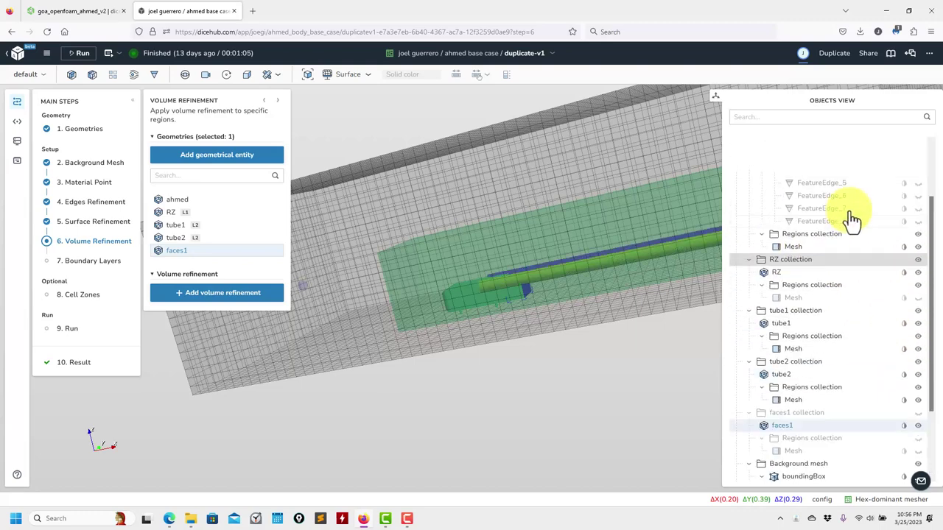
pyautogui.scroll(3, 464, 351)
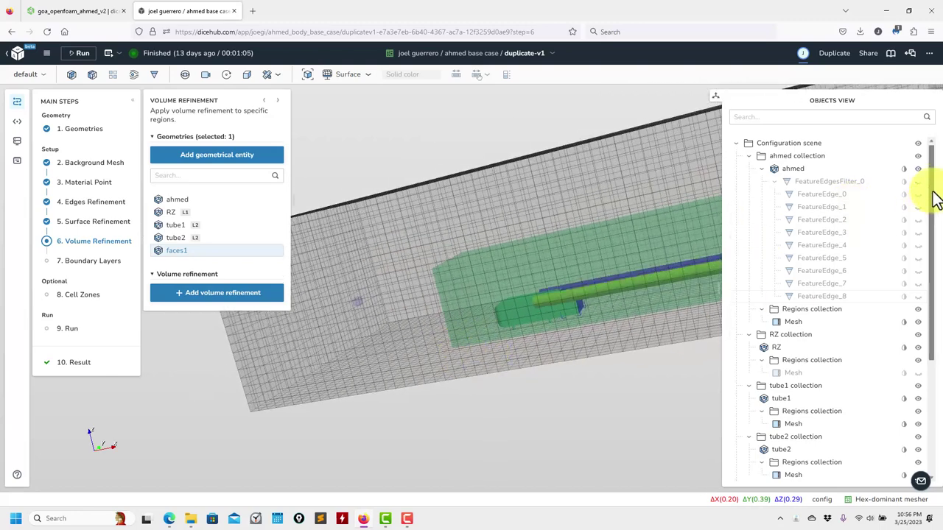
pyautogui.click(918, 181)
pyautogui.click(918, 194)
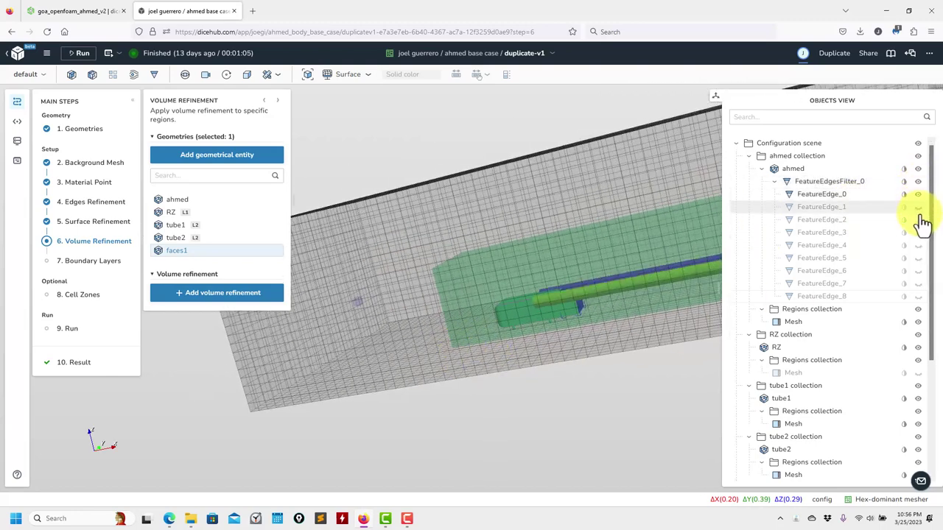
pyautogui.click(918, 220)
pyautogui.click(919, 232)
pyautogui.click(919, 271)
pyautogui.click(918, 294)
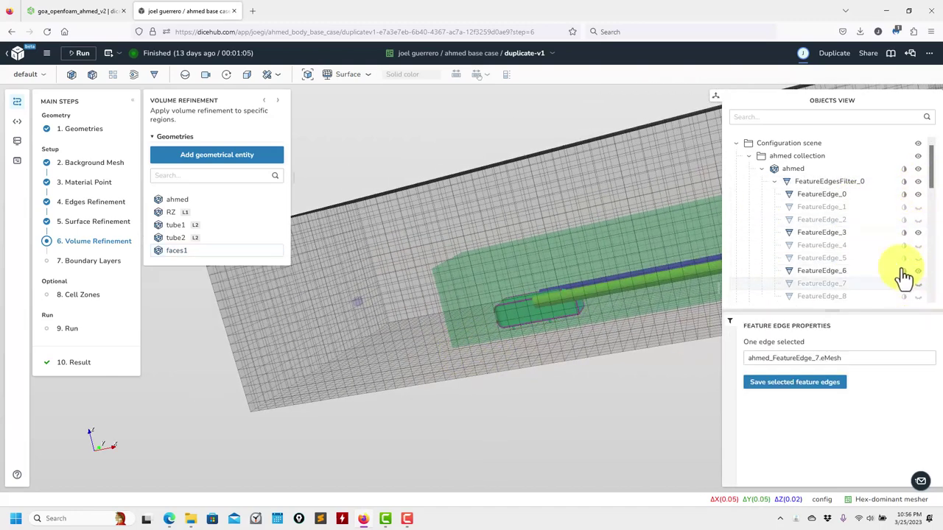
pyautogui.scroll(-1, 913, 291)
pyautogui.click(918, 227)
pyautogui.click(918, 228)
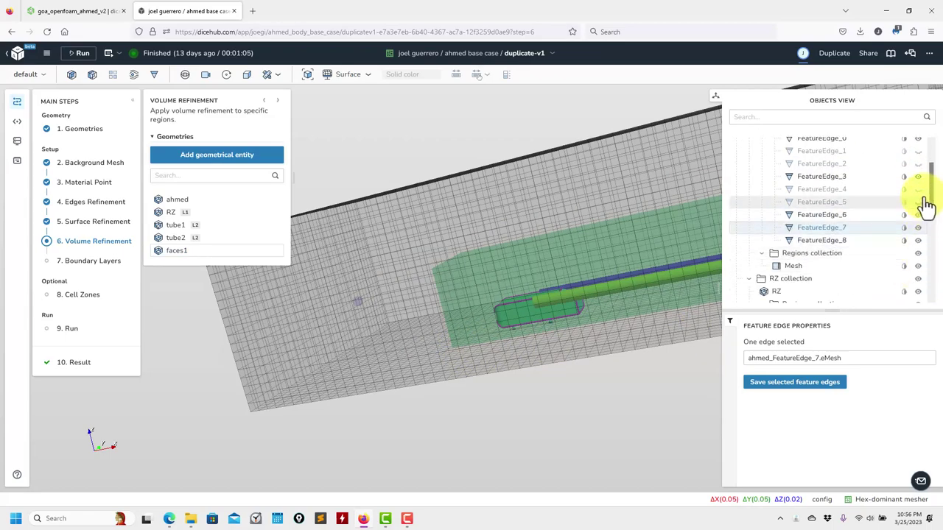
pyautogui.click(918, 202)
pyautogui.click(918, 189)
pyautogui.click(918, 164)
pyautogui.click(918, 151)
pyautogui.click(918, 138)
# Examine the arrangement of the background mesh, refinement box, tubes and feature edges around the Ahmed body
pyautogui.moveTo(469, 322); pyautogui.dragTo(472, 383)
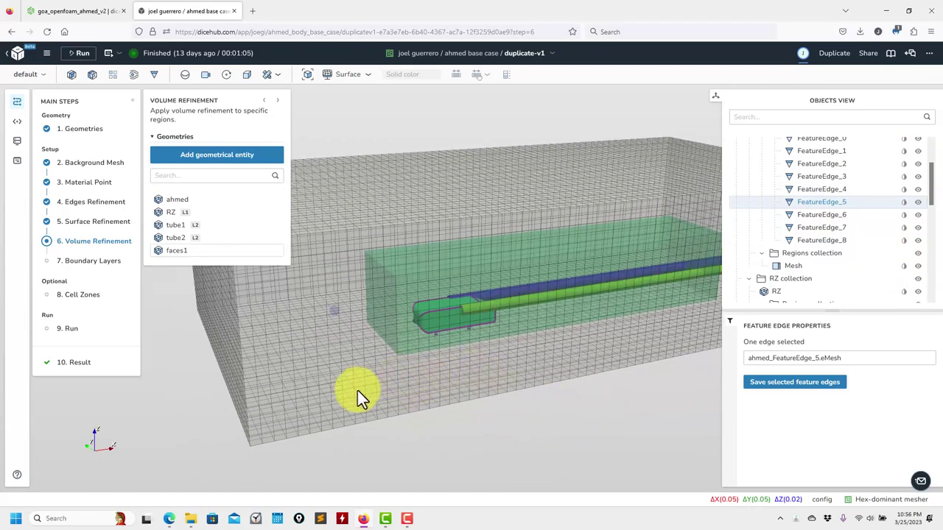
pyautogui.moveTo(357, 390); pyautogui.dragTo(444, 393)
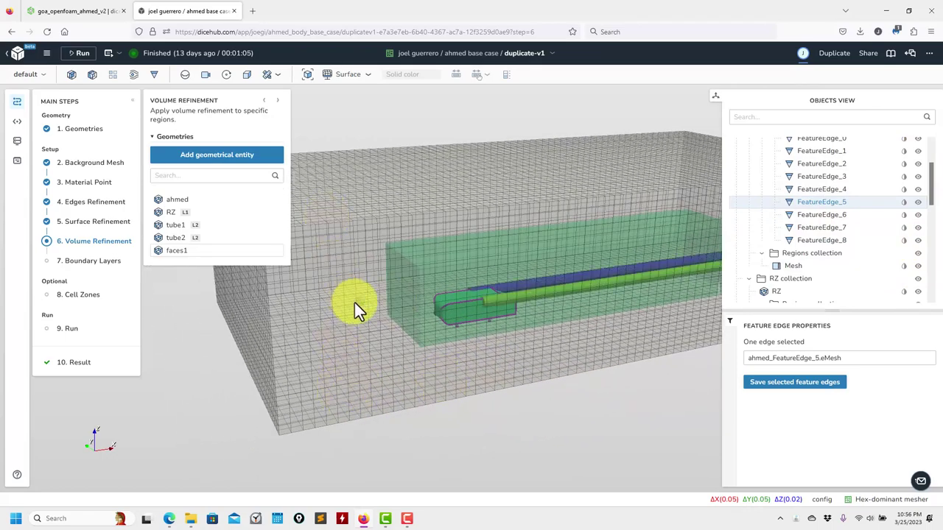
pyautogui.moveTo(401, 329); pyautogui.dragTo(360, 269)
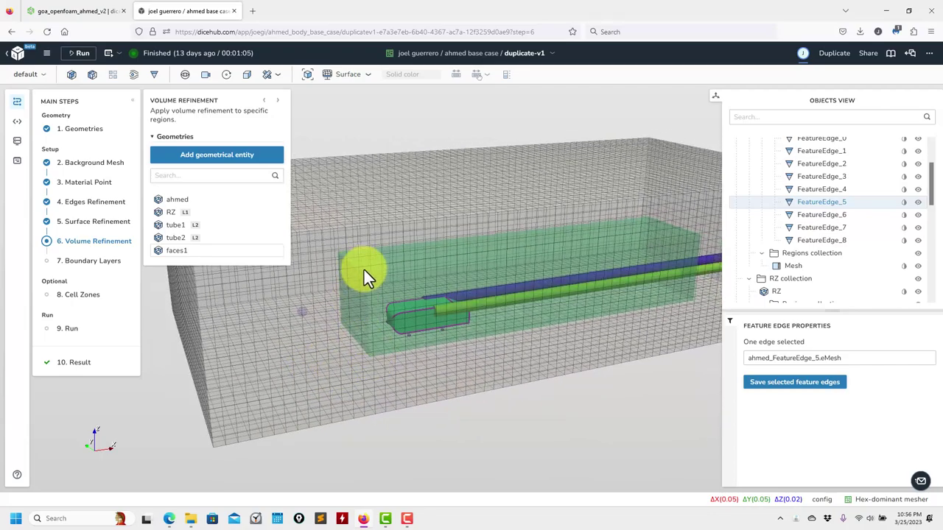
pyautogui.moveTo(553, 247); pyautogui.dragTo(475, 317)
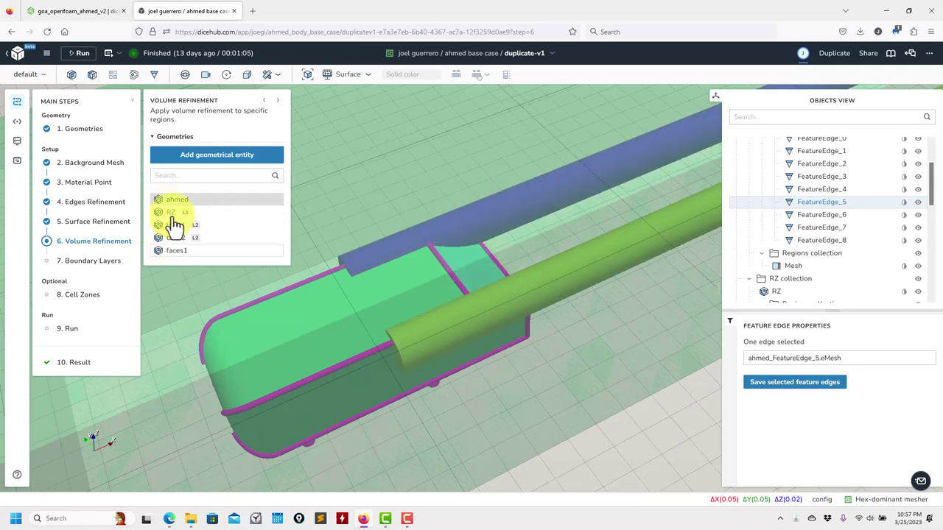
# Review the Boundary Layers settings of ahmed's Mesh region, keeping finalLayerThickness as the layers specification
pyautogui.click(101, 262)
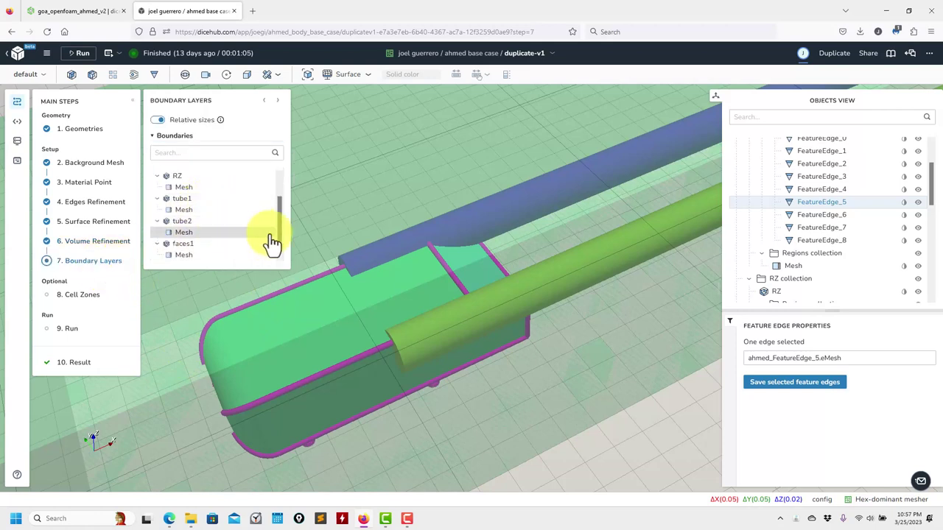
pyautogui.moveTo(280, 241); pyautogui.dragTo(287, 186)
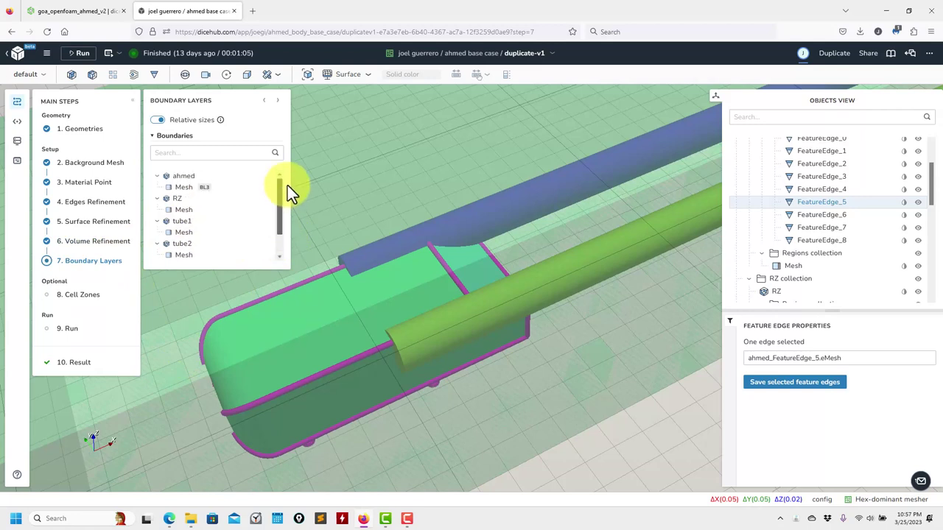
pyautogui.scroll(-1, 285, 229)
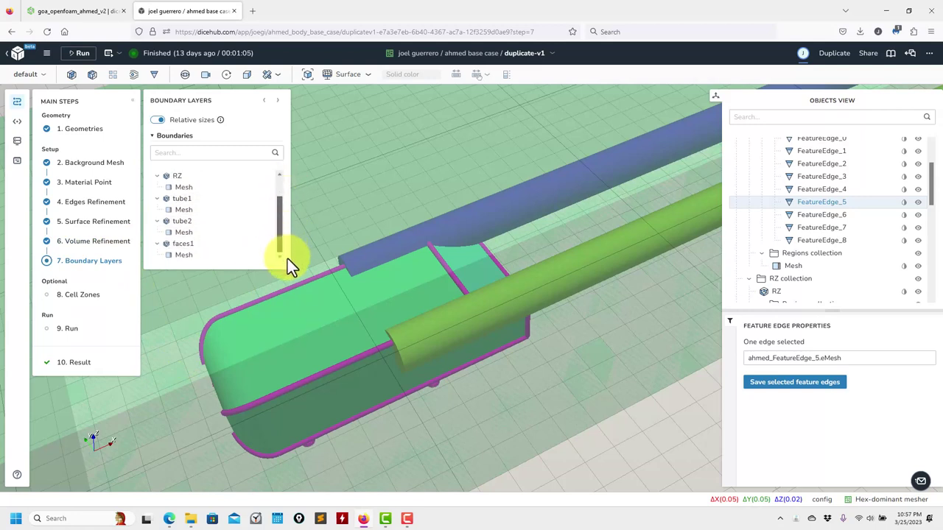
pyautogui.moveTo(287, 236); pyautogui.dragTo(281, 181)
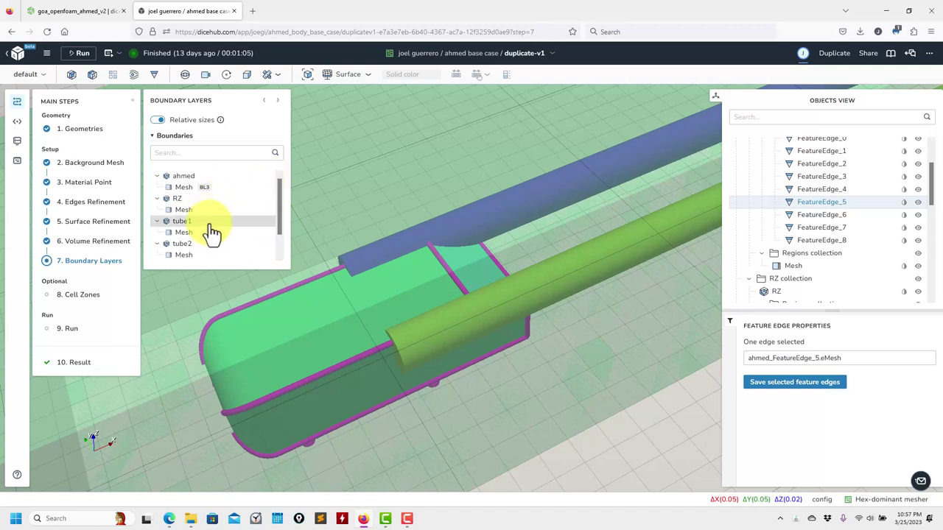
pyautogui.click(184, 186)
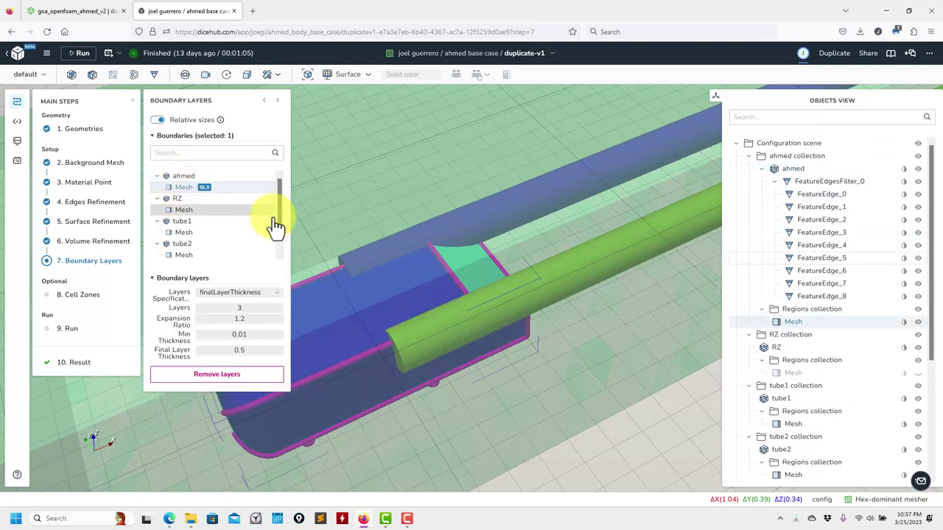
pyautogui.moveTo(280, 220); pyautogui.dragTo(285, 273)
pyautogui.click(277, 294)
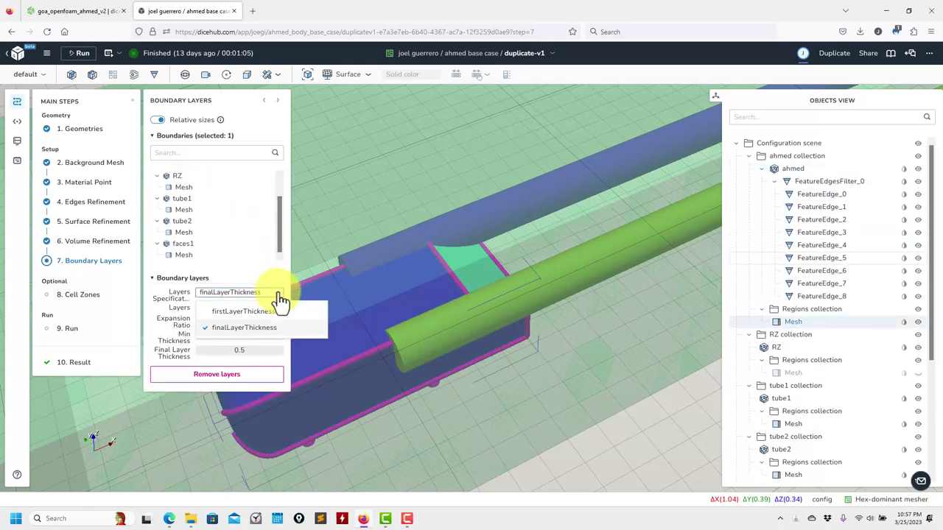
pyautogui.click(237, 327)
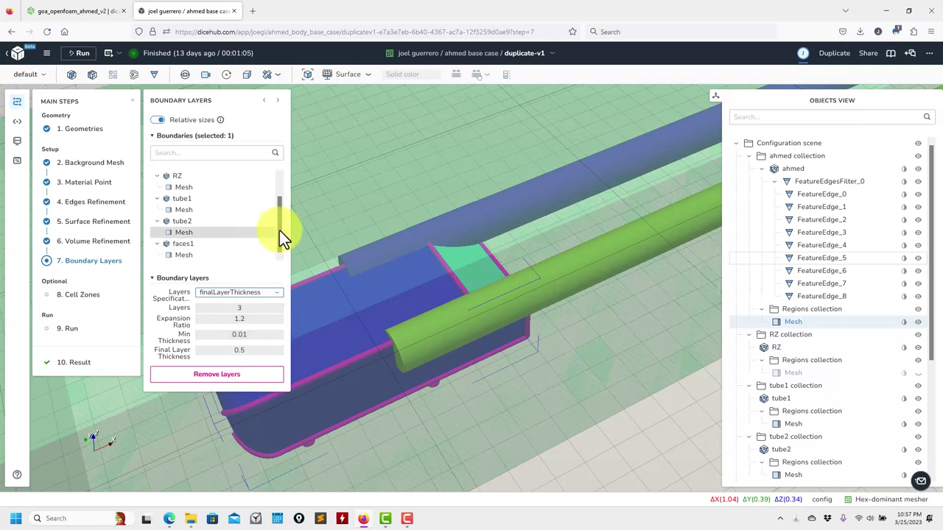
pyautogui.scroll(1, 284, 213)
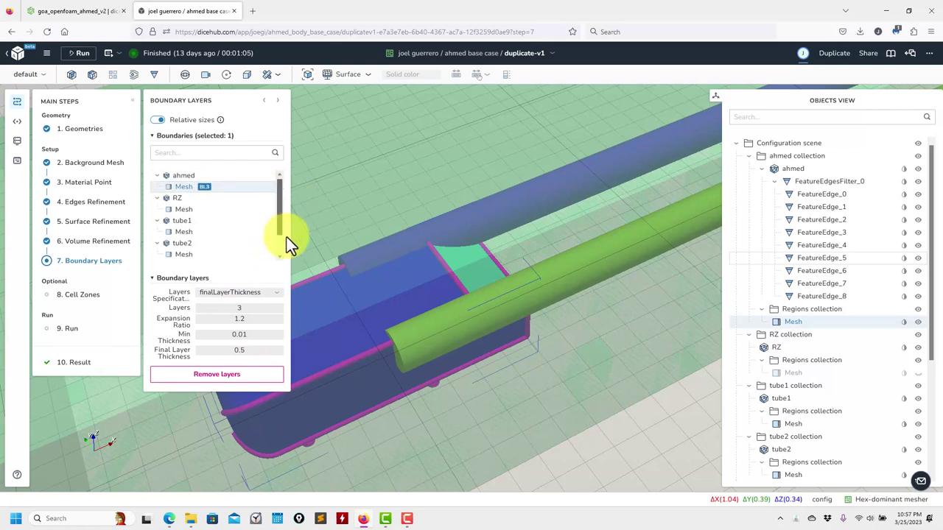
pyautogui.scroll(-1, 287, 221)
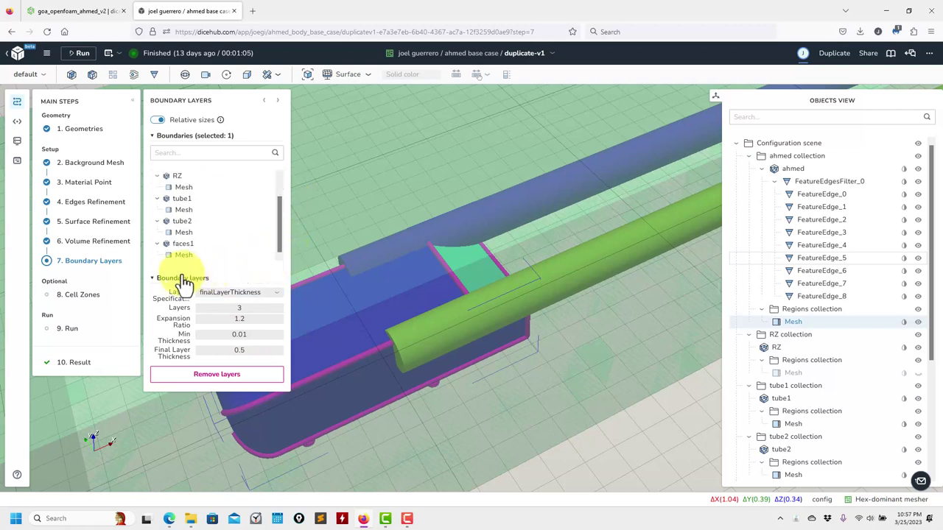
# Check the optional Cell Zones step without defining any zones and go to the Run step
pyautogui.click(82, 295)
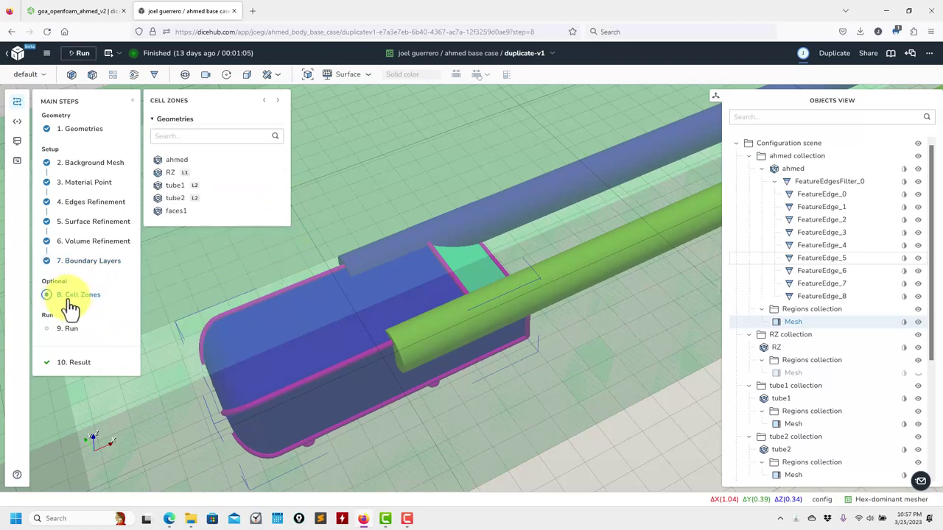
pyautogui.scroll(-6, 374, 343)
pyautogui.moveTo(374, 345); pyautogui.dragTo(320, 365)
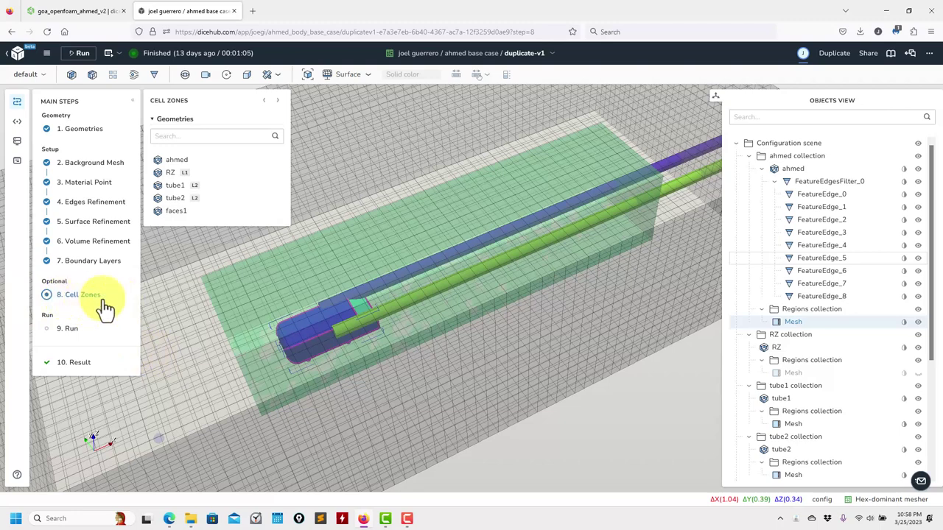
pyautogui.click(70, 329)
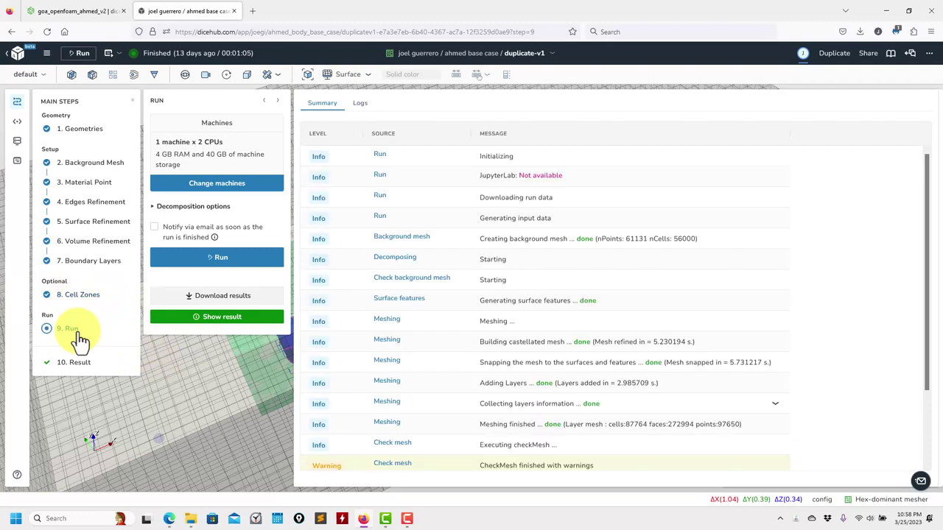
# Review the available CPU machines, keep one dh1_2x machine selected, and start the meshing run
pyautogui.click(228, 186)
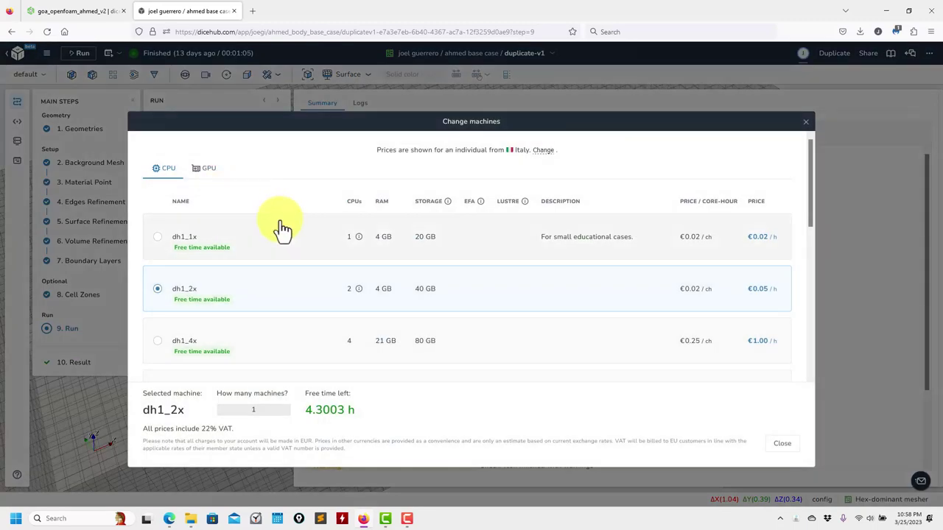
pyautogui.scroll(-8, 213, 308)
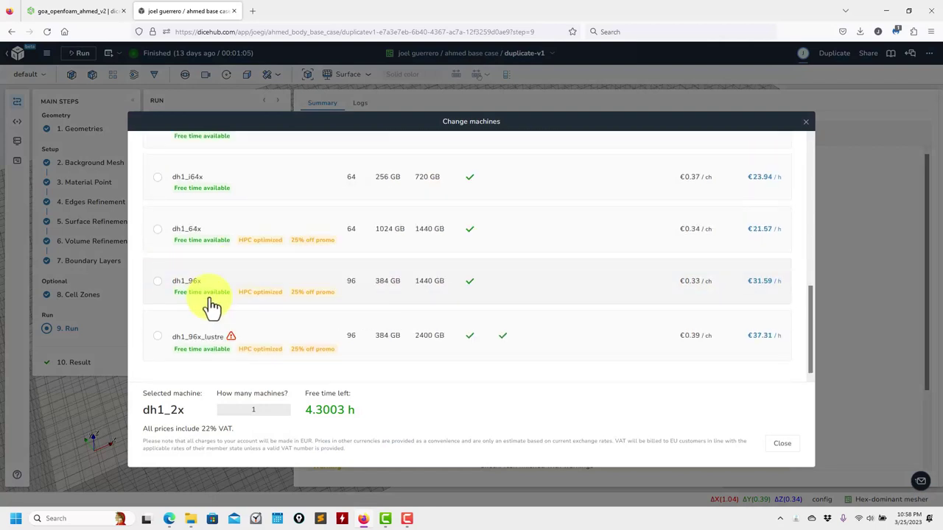
pyautogui.scroll(10, 188, 338)
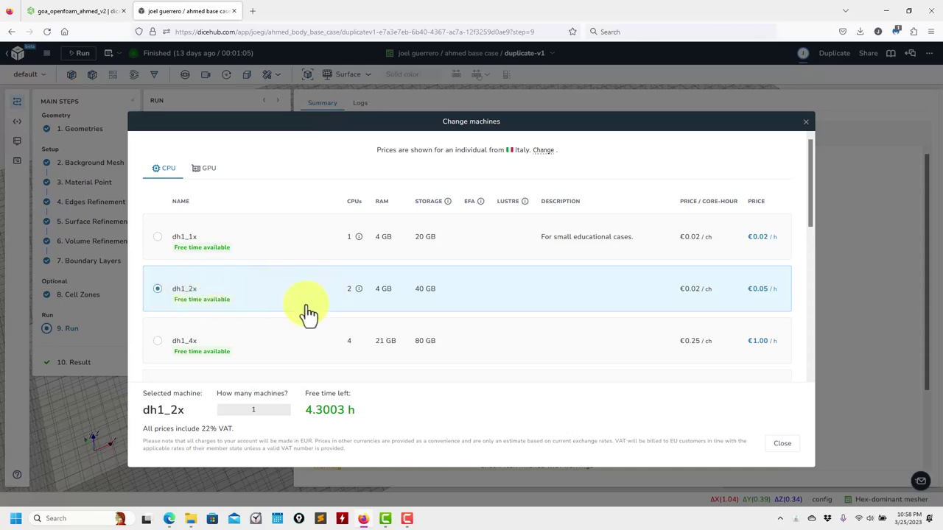
pyautogui.click(781, 443)
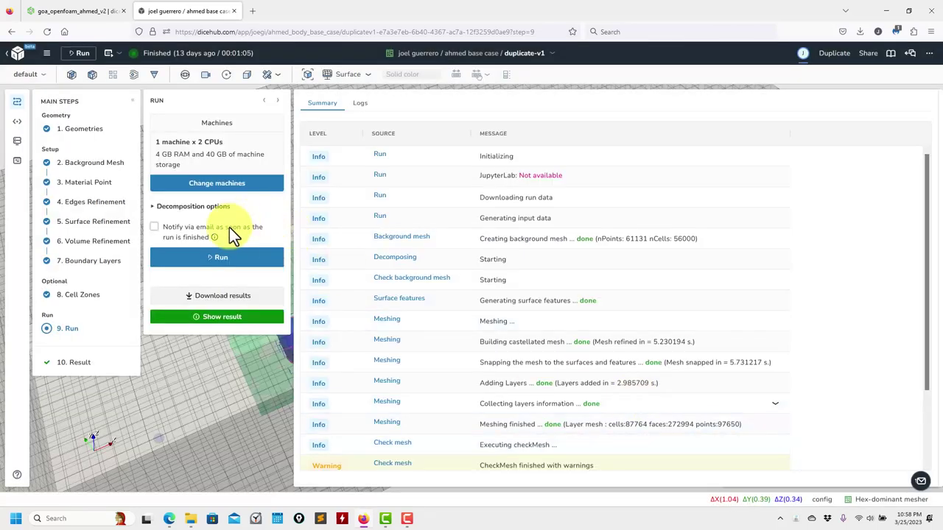
pyautogui.click(177, 259)
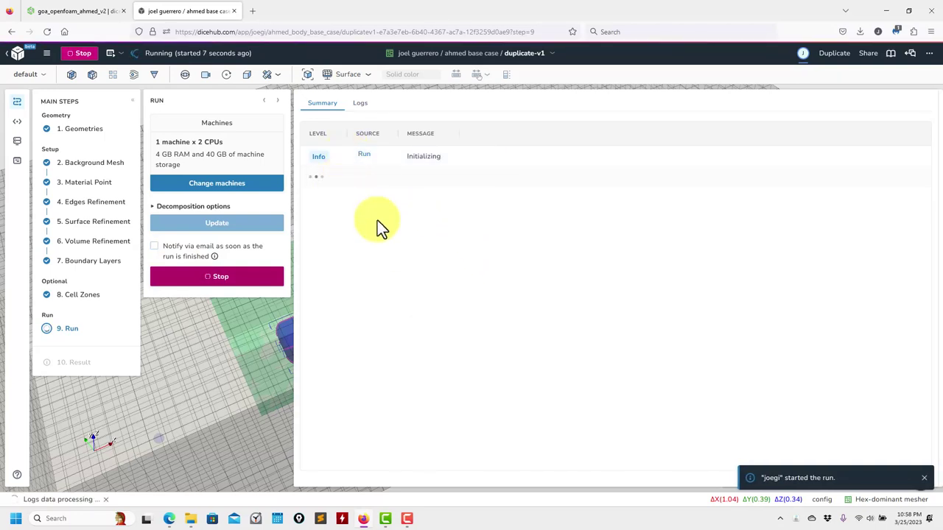
# Monitor the start of the run by alternating between its log output and its summary
pyautogui.click(359, 104)
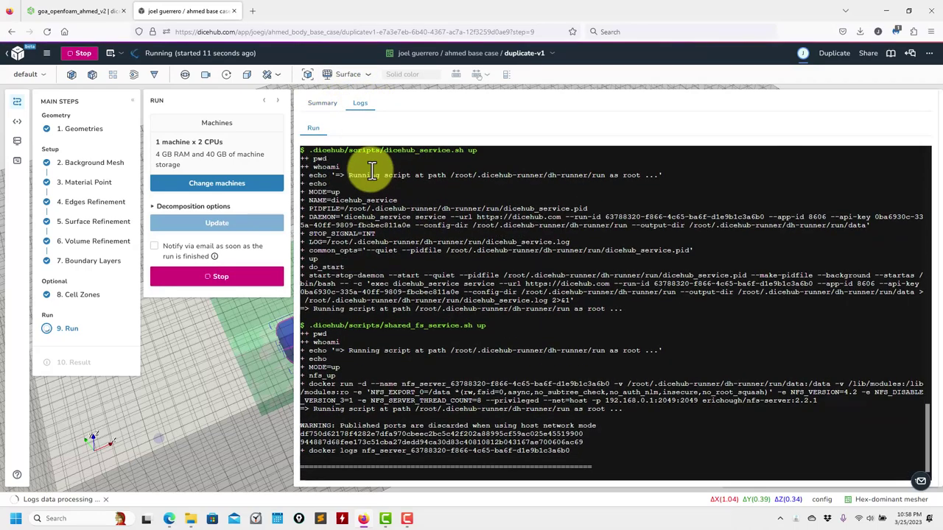
pyautogui.click(324, 107)
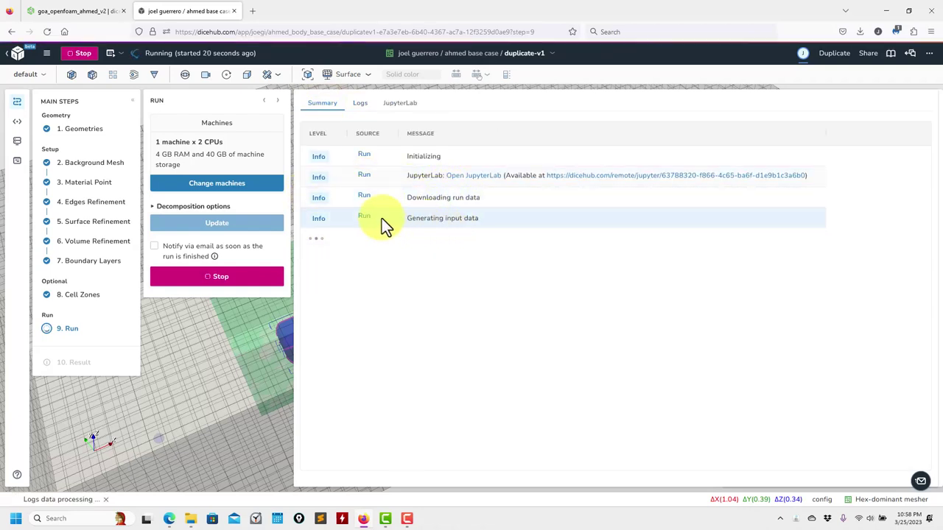
pyautogui.click(360, 104)
pyautogui.click(323, 105)
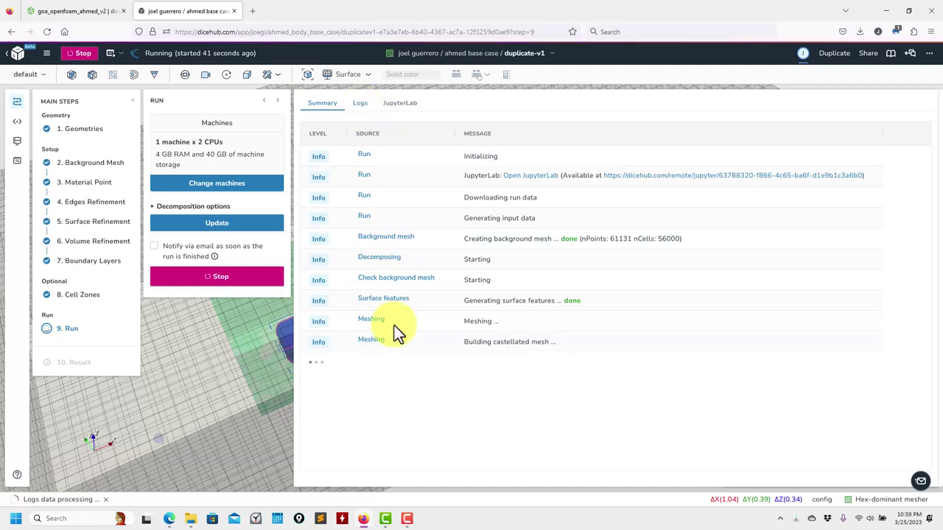
# Inspect the Meshing, Surface Features, Check Background Mesh and Decomposing logs, and return to following the Meshing log
pyautogui.click(372, 350)
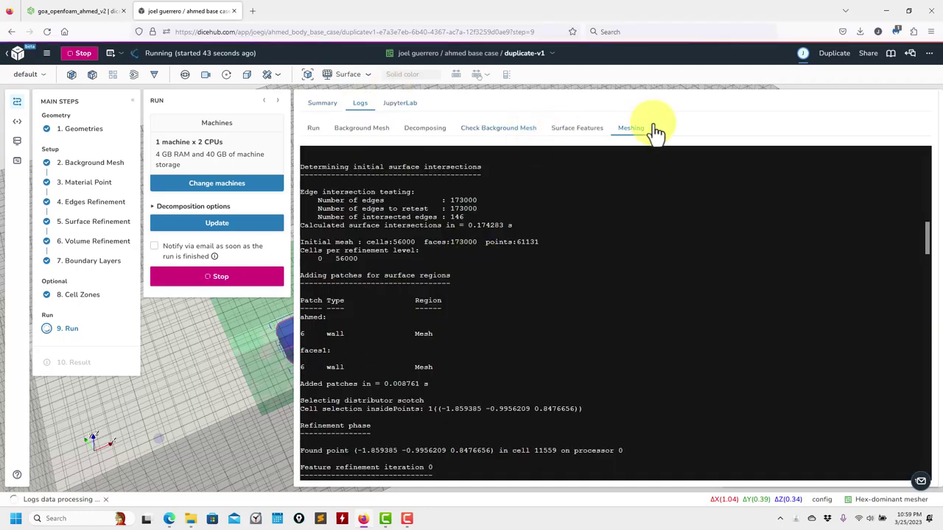
pyautogui.click(577, 129)
pyautogui.click(508, 137)
pyautogui.click(425, 131)
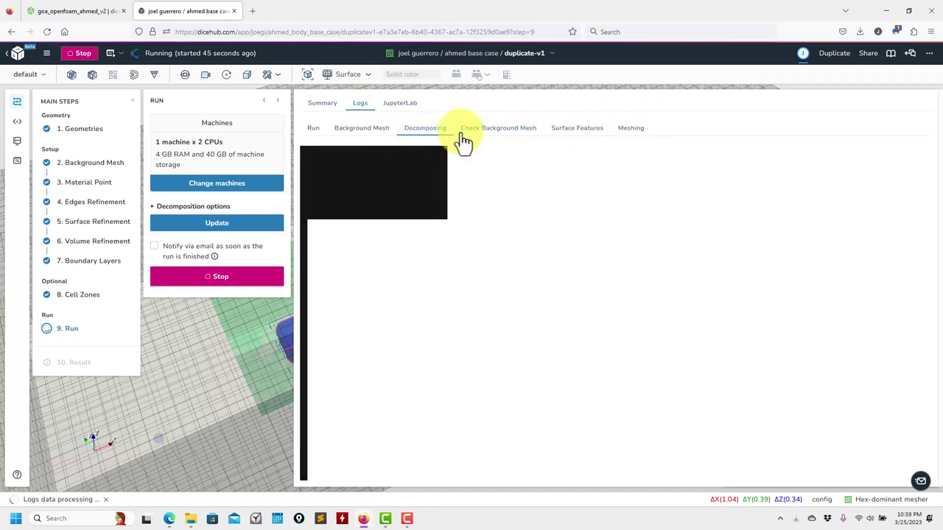
pyautogui.click(631, 131)
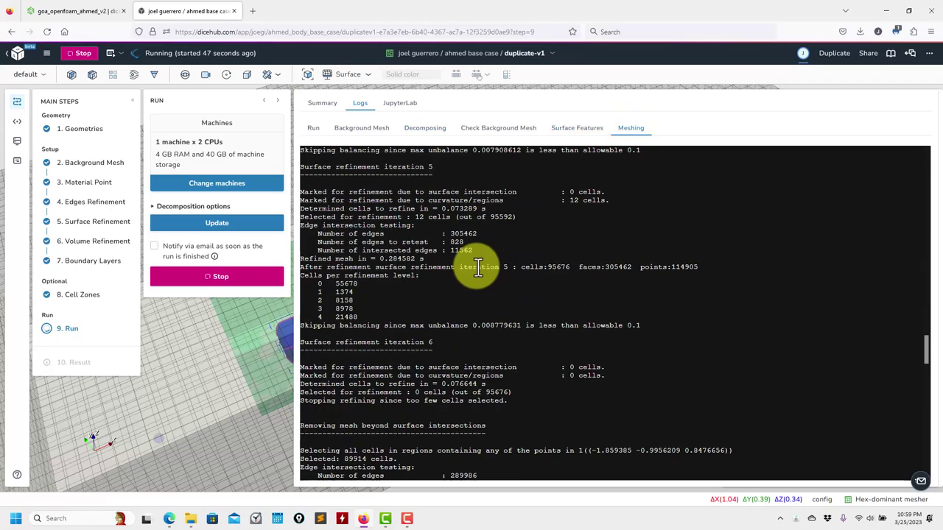
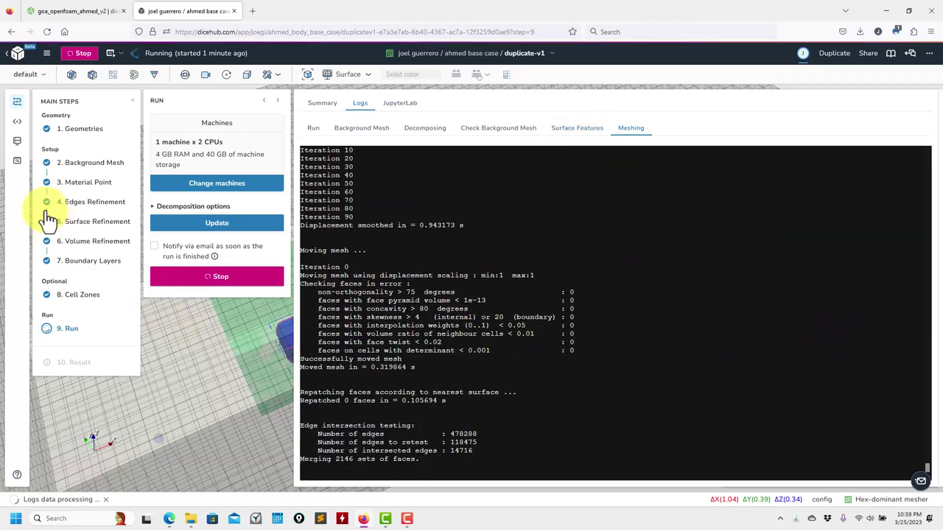
# Browse the case and VTK folders under resources in the case storage, and return to the run's progress
pyautogui.click(17, 141)
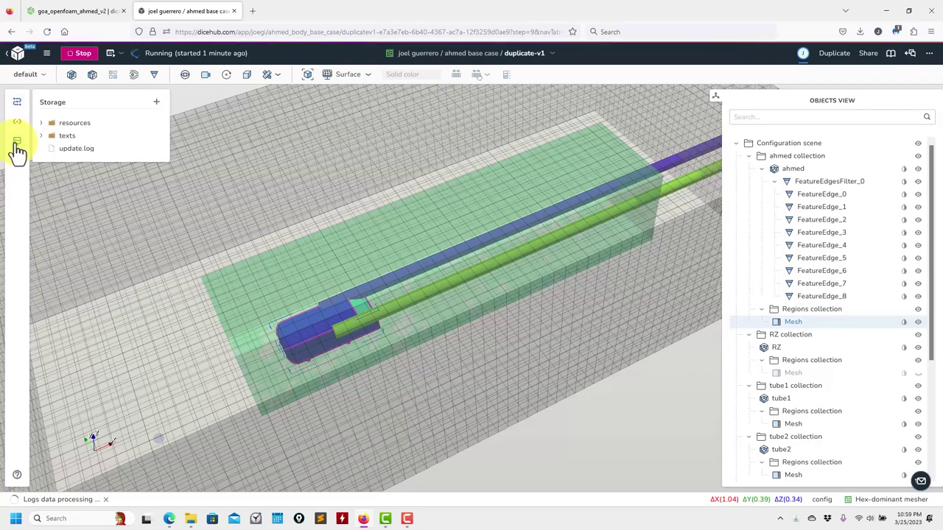
pyautogui.click(40, 123)
pyautogui.click(45, 136)
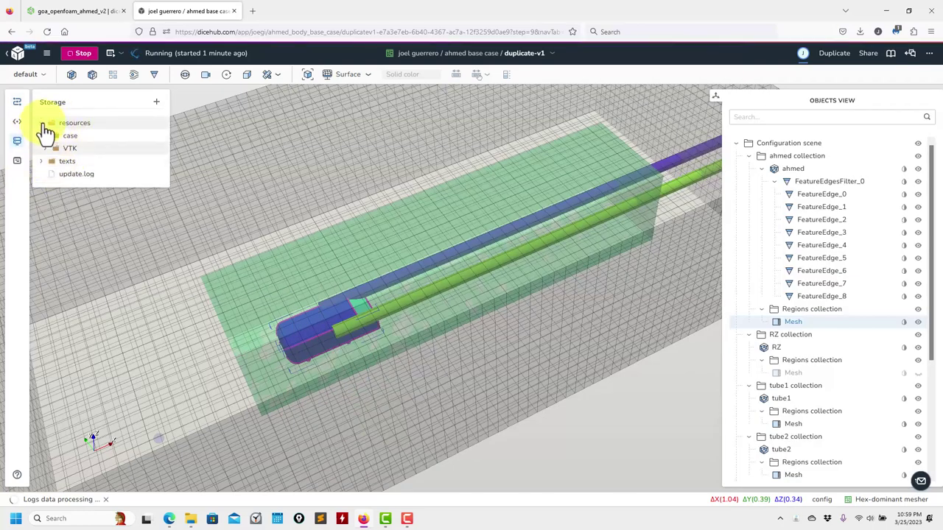
pyautogui.click(40, 123)
pyautogui.click(17, 103)
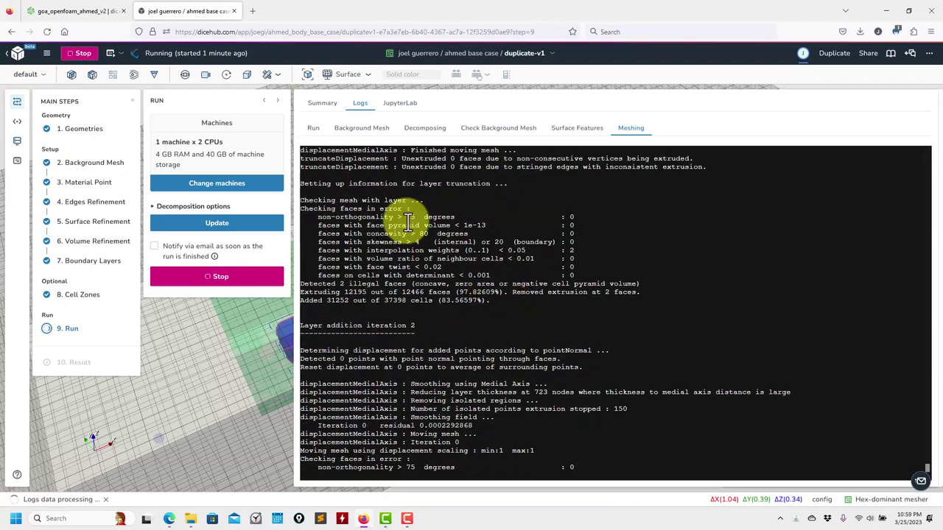
# Check the Run log and the run summary, and open a JupyterLab terminal for the running case
pyautogui.click(313, 129)
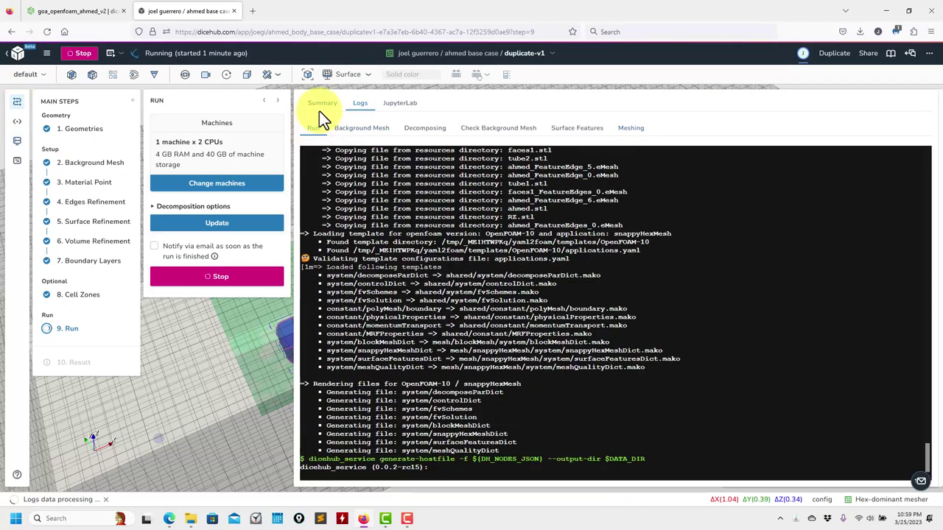
pyautogui.click(322, 109)
pyautogui.click(400, 107)
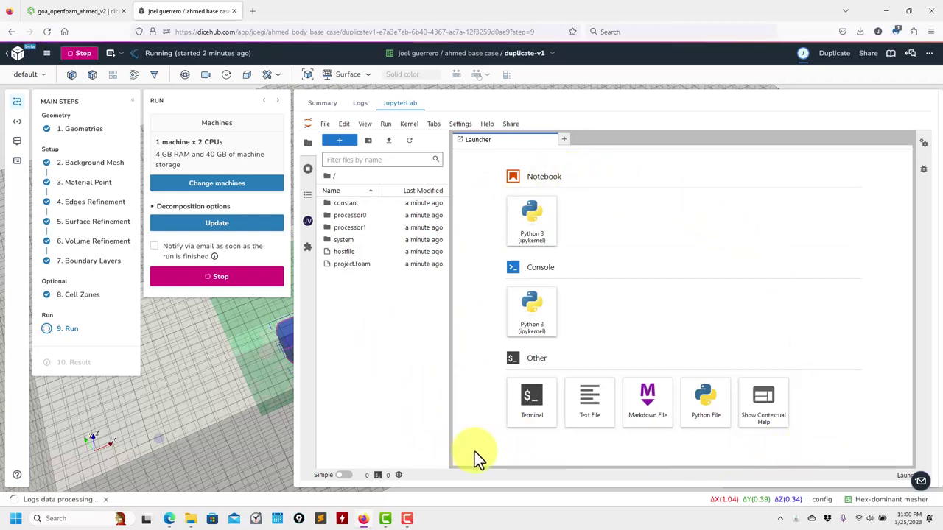
pyautogui.click(524, 419)
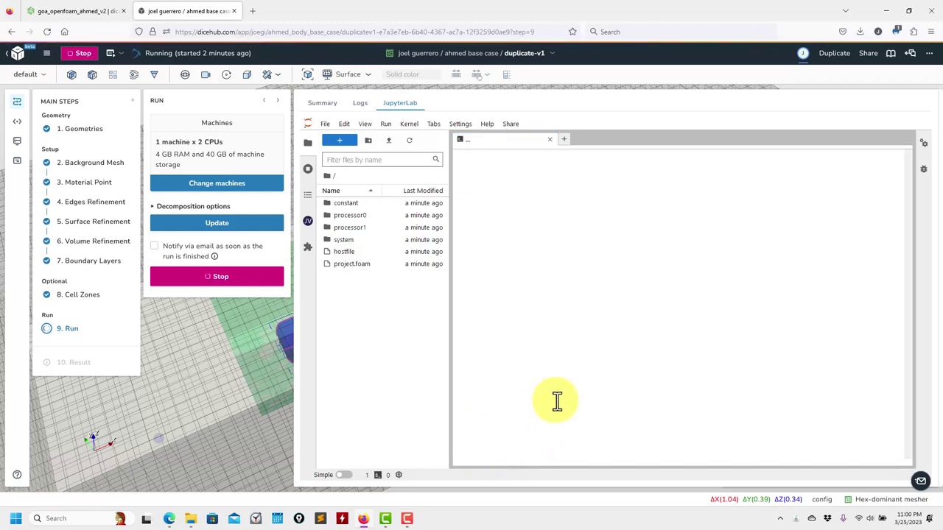
# Close the JupyterLab terminal and read through the run summary to the end of the Check Mesh log
pyautogui.click(550, 140)
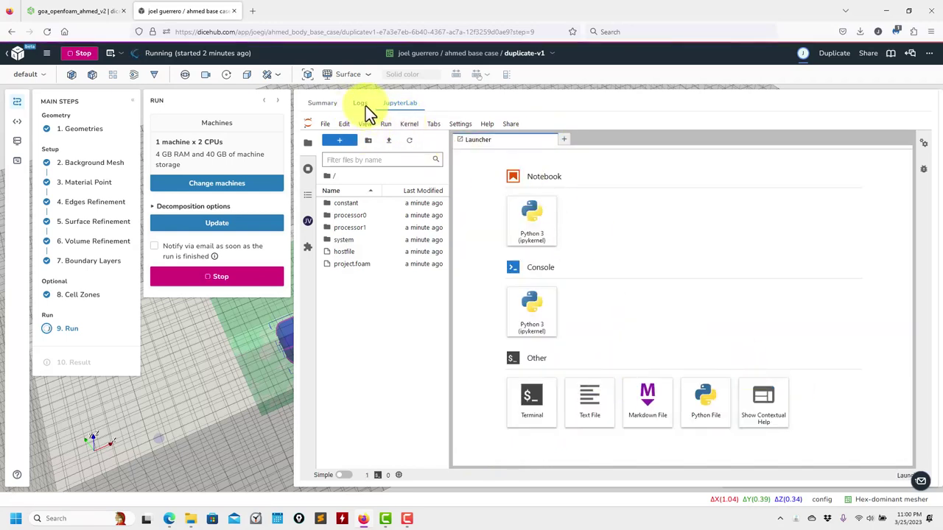
pyautogui.click(364, 104)
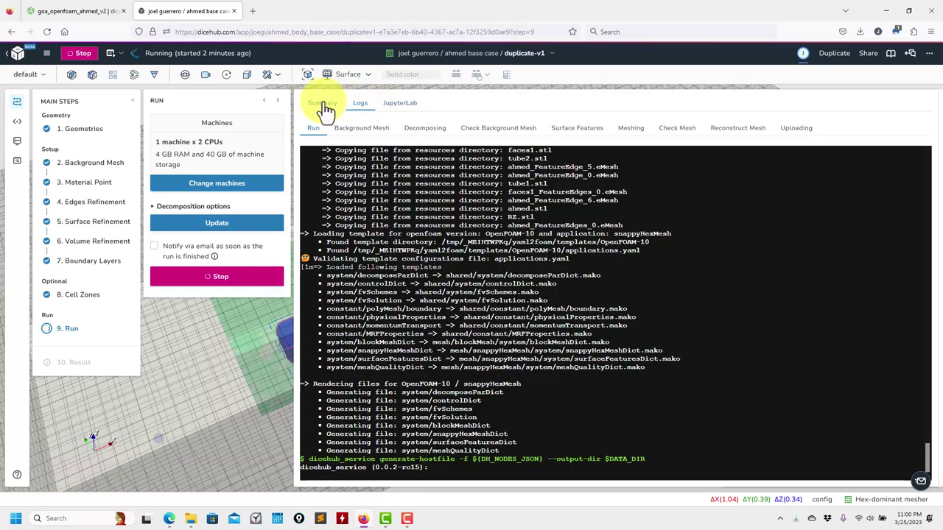
pyautogui.click(322, 104)
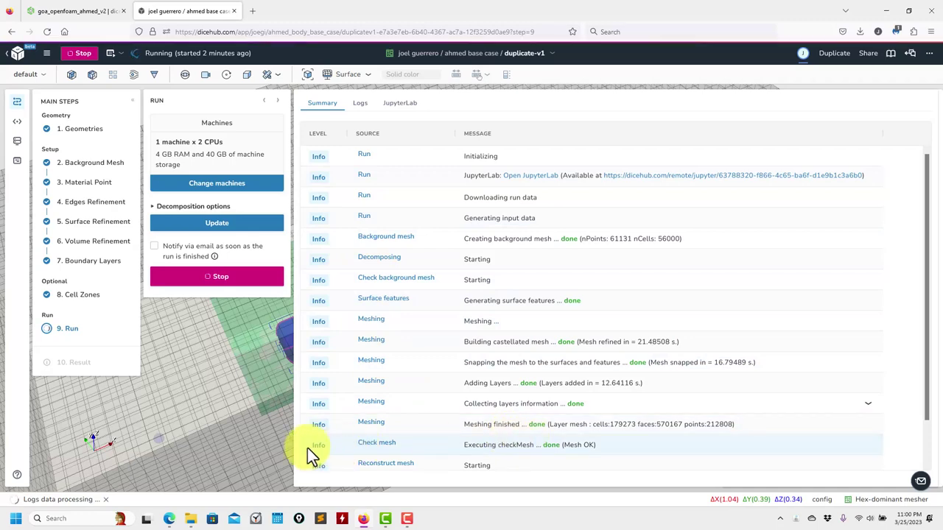
pyautogui.click(378, 451)
pyautogui.scroll(-15, 484, 320)
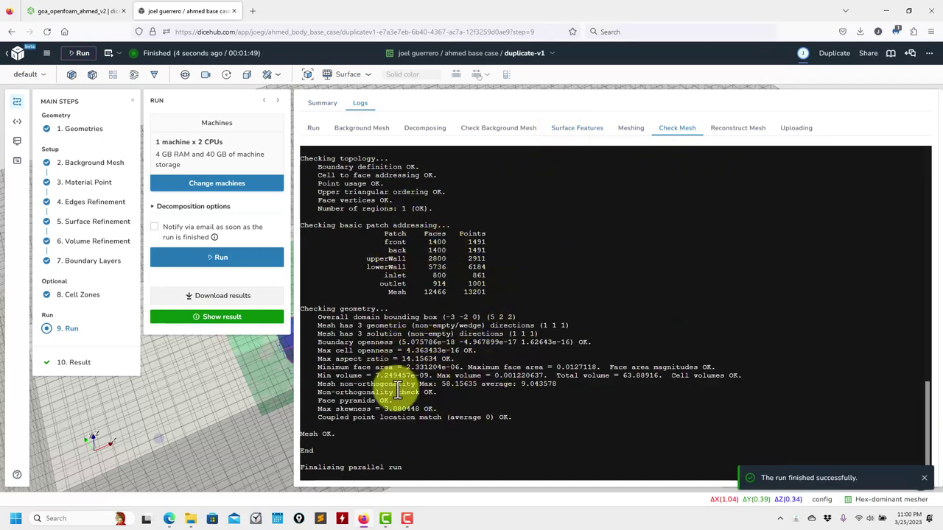
# Review the finished run's summary and its Uploading and Reconstruct Mesh logs
pyautogui.click(322, 104)
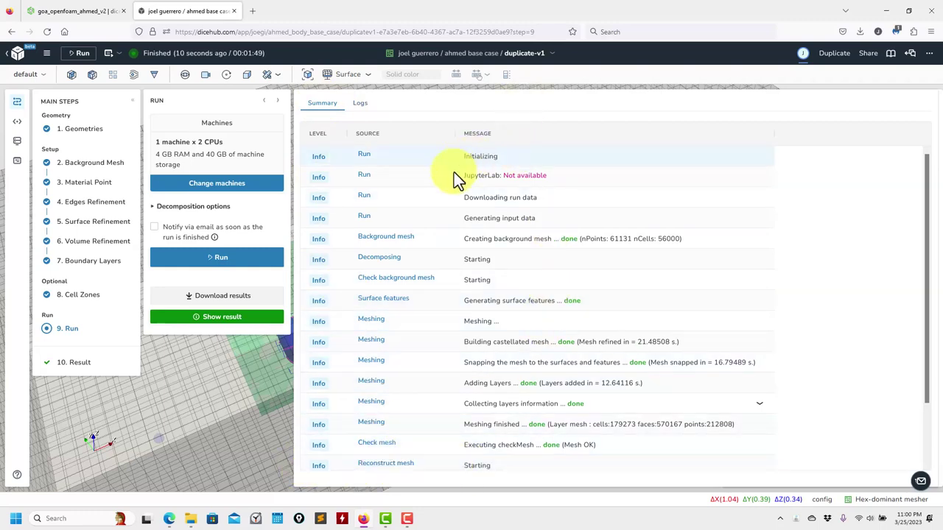
pyautogui.click(360, 102)
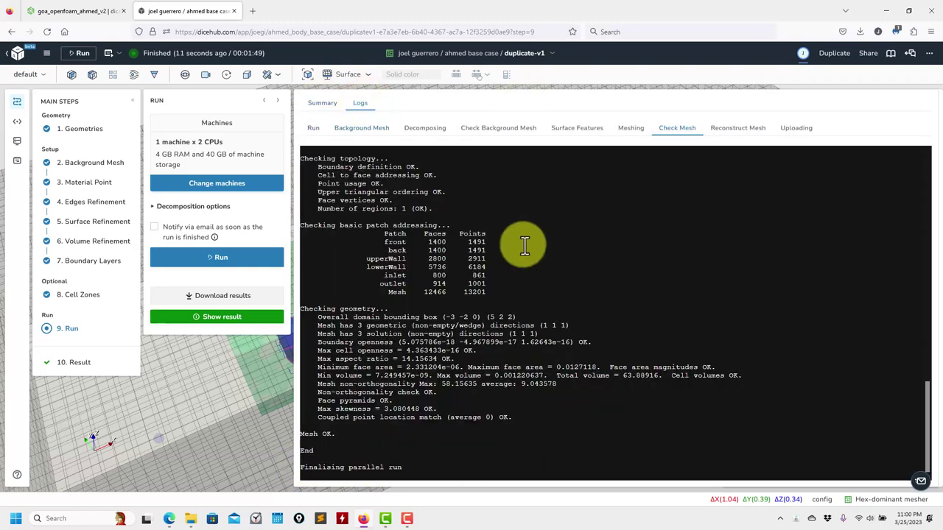
pyautogui.click(797, 129)
pyautogui.click(748, 130)
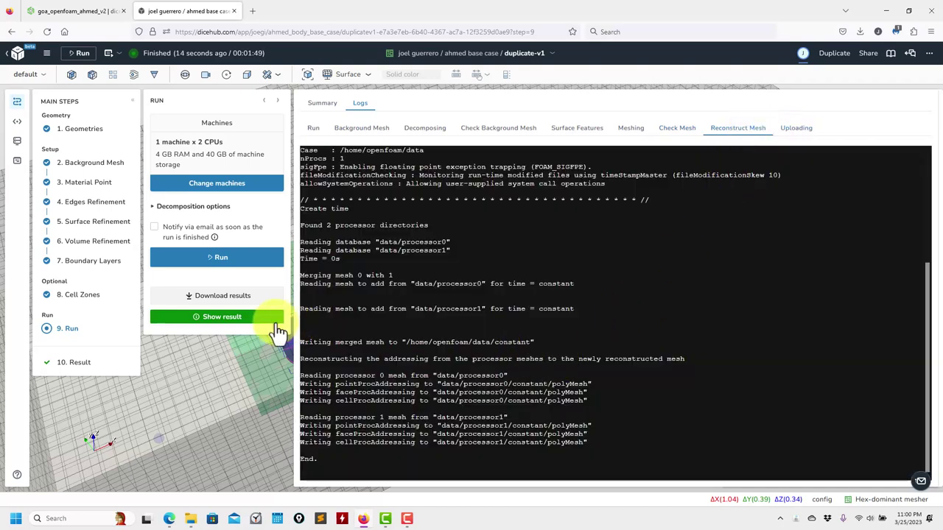
# Load the meshing result into the 3D view and clear the selection of the internal mesh
pyautogui.click(223, 318)
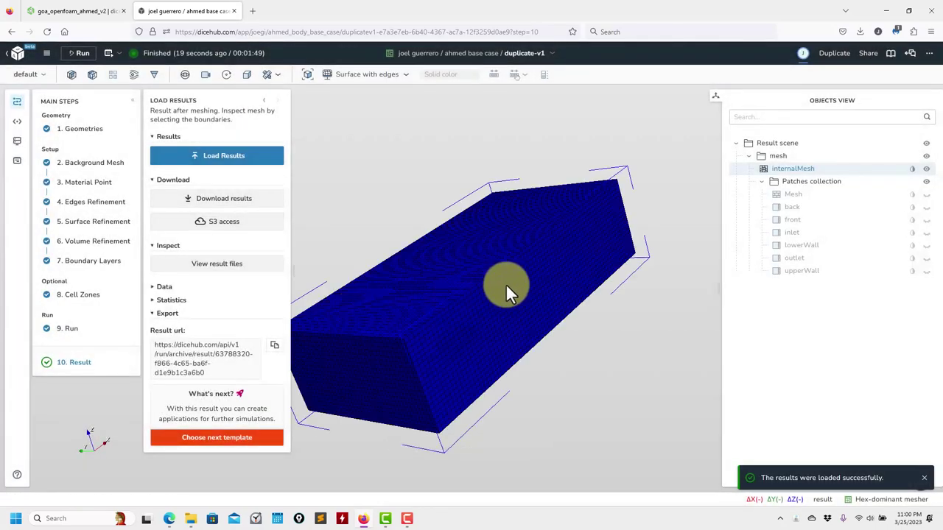
pyautogui.click(629, 405)
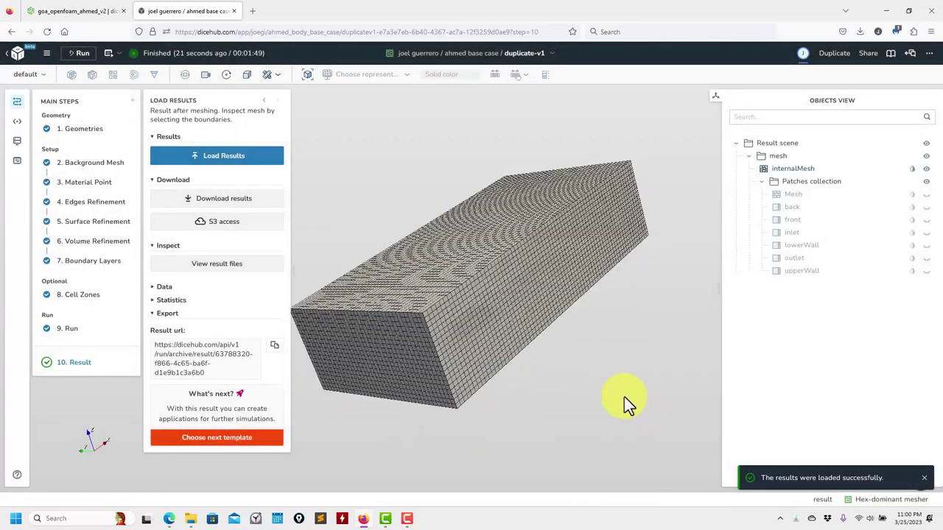
# Examine the mesh refinement on the domain's underside, close up around the body's footprint and the support tubes
pyautogui.moveTo(647, 423); pyautogui.dragTo(566, 383)
pyautogui.scroll(5, 632, 406)
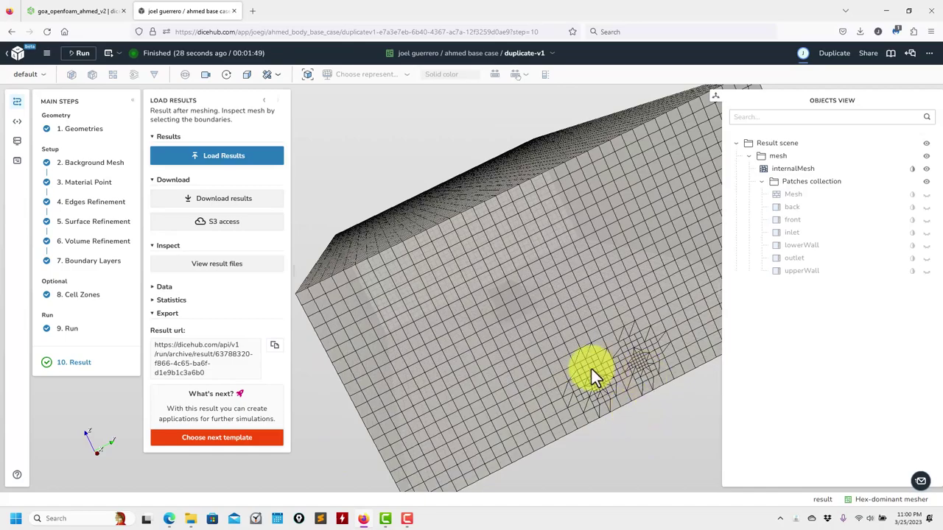
pyautogui.moveTo(578, 433); pyautogui.dragTo(473, 218)
pyautogui.moveTo(470, 306); pyautogui.dragTo(465, 275)
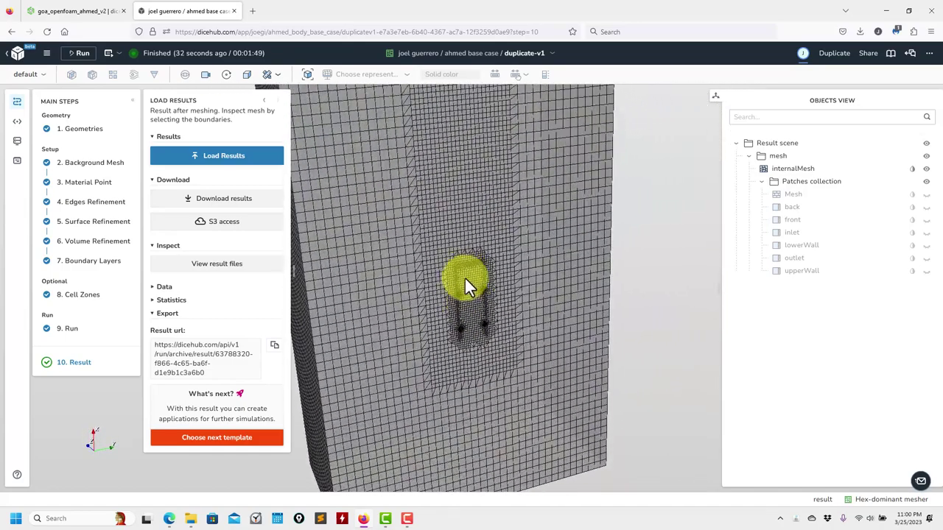
pyautogui.scroll(5, 469, 300)
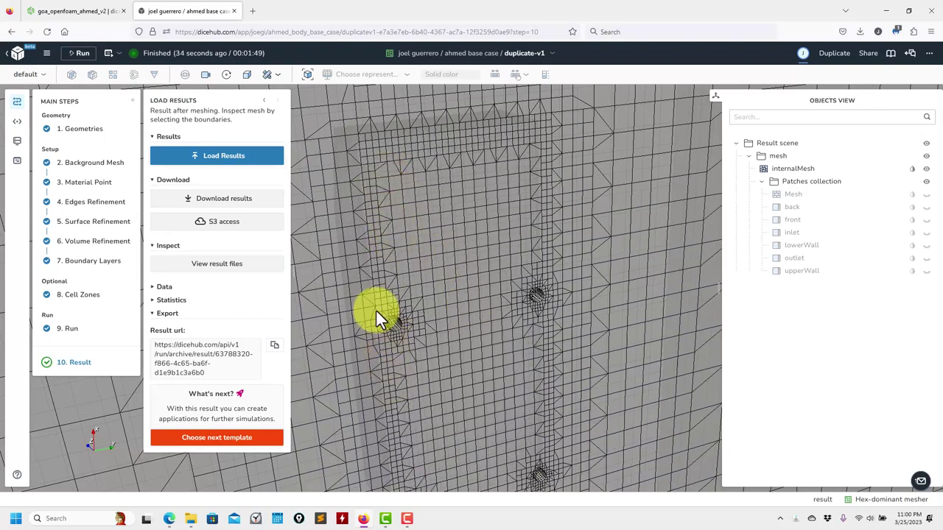
pyautogui.scroll(3, 607, 327)
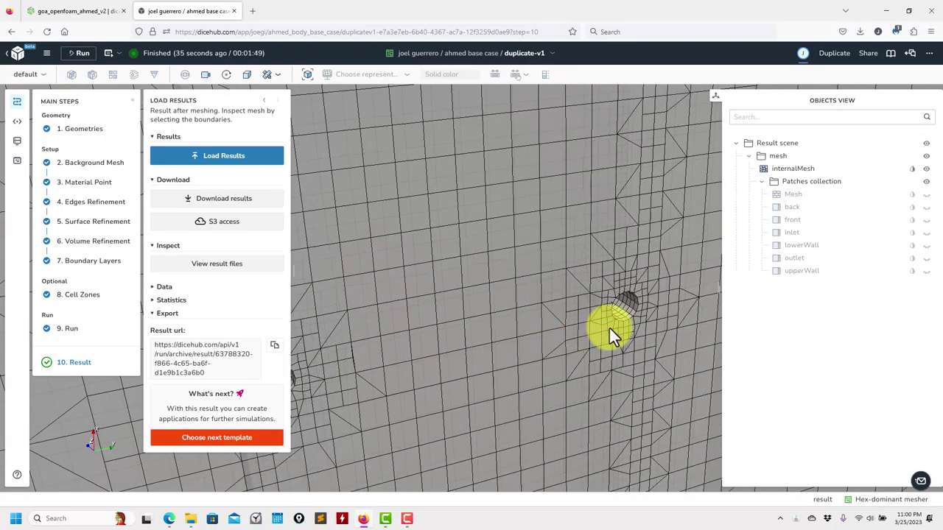
pyautogui.scroll(-5, 614, 308)
pyautogui.moveTo(512, 272); pyautogui.dragTo(579, 370)
pyautogui.scroll(3, 549, 352)
pyautogui.scroll(-5, 488, 379)
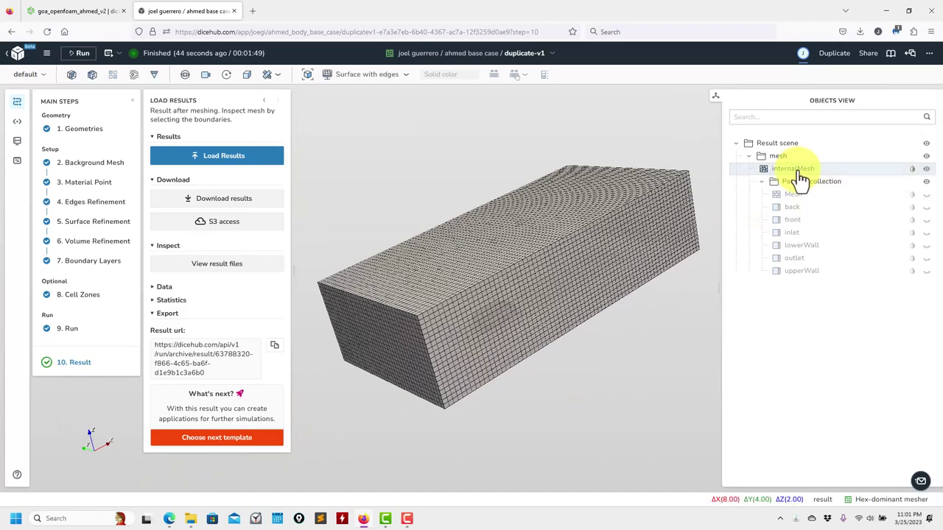
# Cut the internal mesh with a Y-normal slice through origin 1, 0, 1
pyautogui.click(796, 171)
pyautogui.moveTo(416, 184)
pyautogui.mouseDown()
pyautogui.moveTo(394, 187)
pyautogui.moveTo(446, 192)
pyautogui.moveTo(433, 180)
pyautogui.mouseUp()
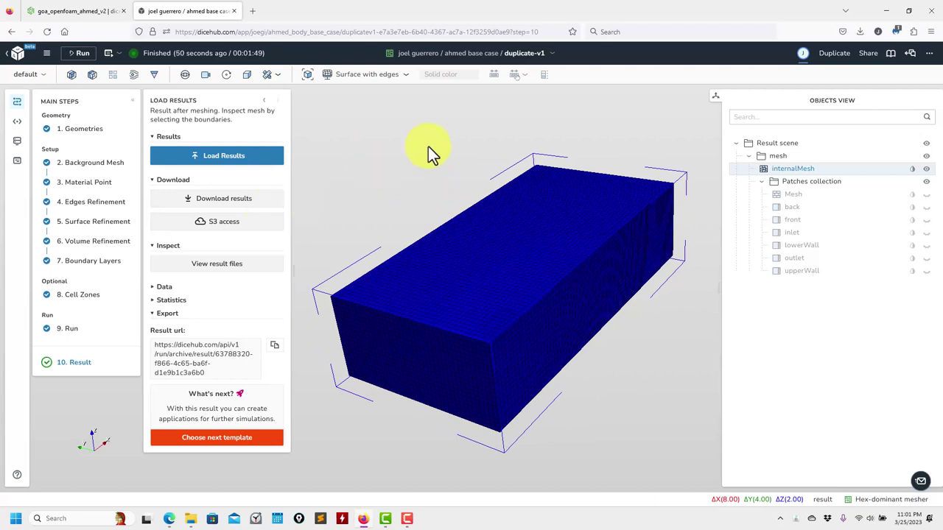
pyautogui.click(772, 169)
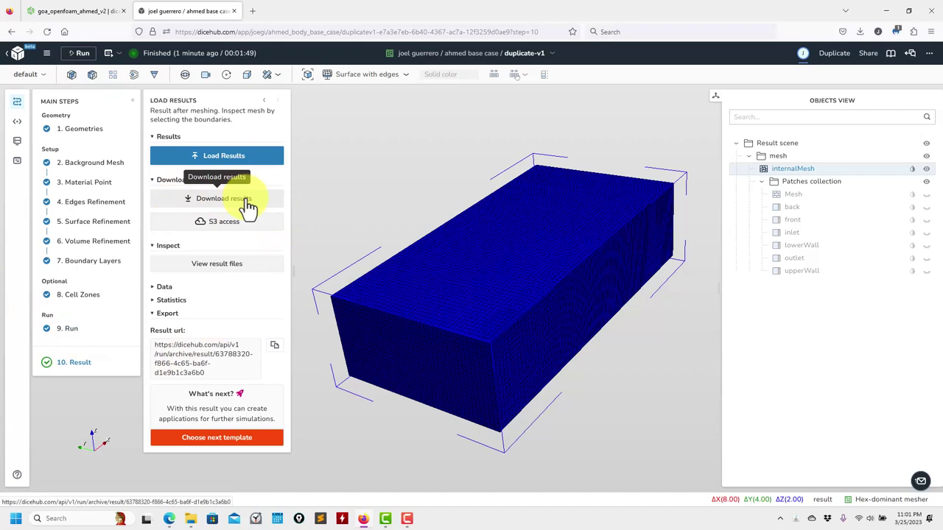
pyautogui.click(71, 76)
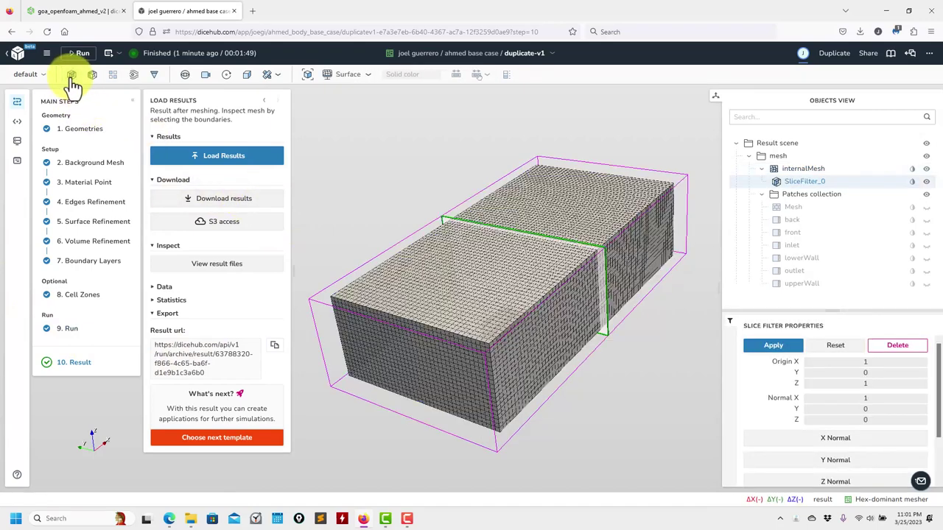
pyautogui.click(835, 460)
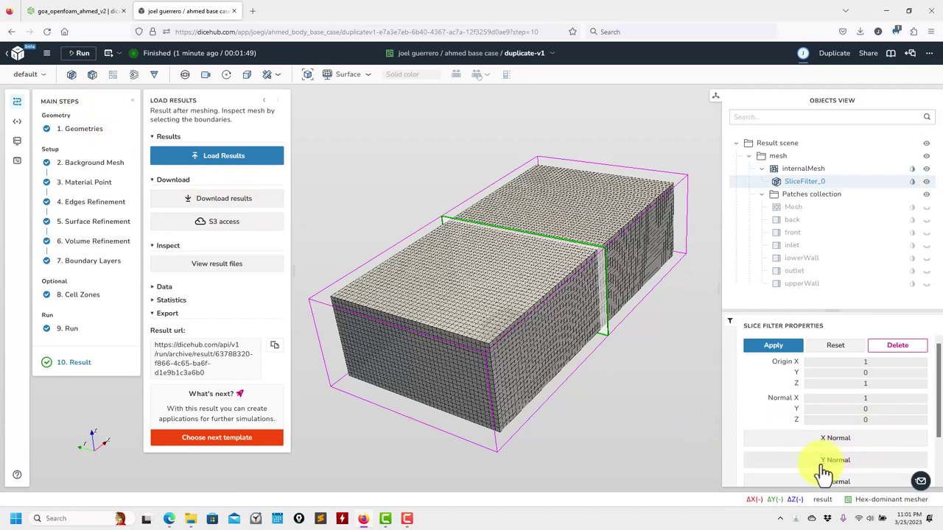
pyautogui.click(787, 354)
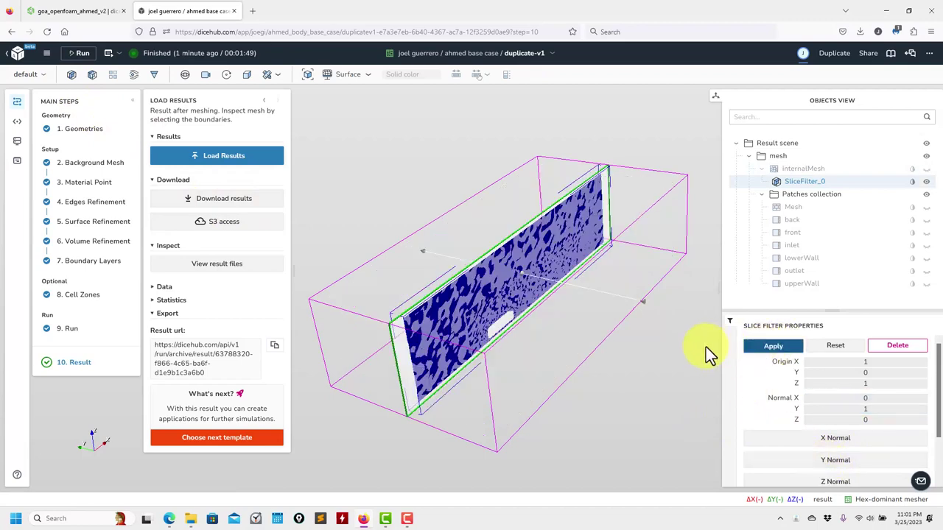
# Display the Y-normal slice as a surface with edges and deselect it
pyautogui.moveTo(612, 422); pyautogui.dragTo(570, 390)
pyautogui.click(568, 377)
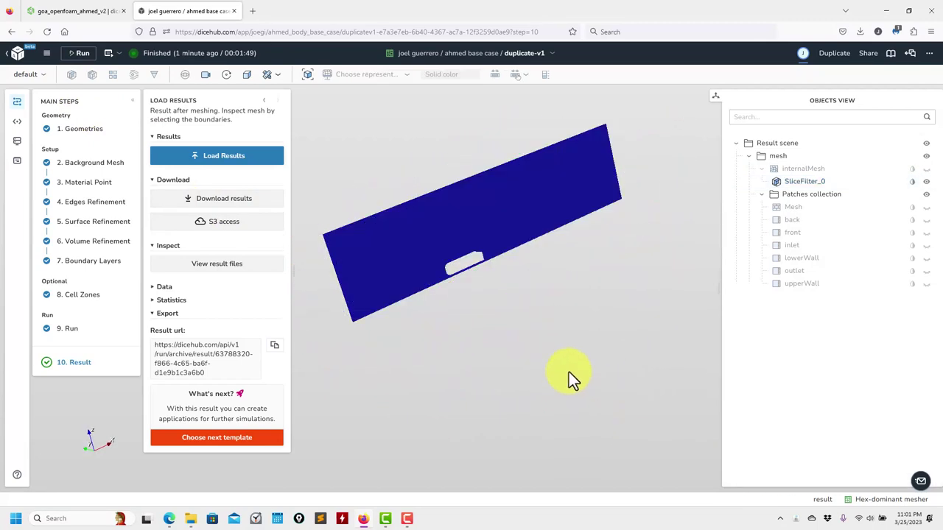
pyautogui.scroll(5, 553, 453)
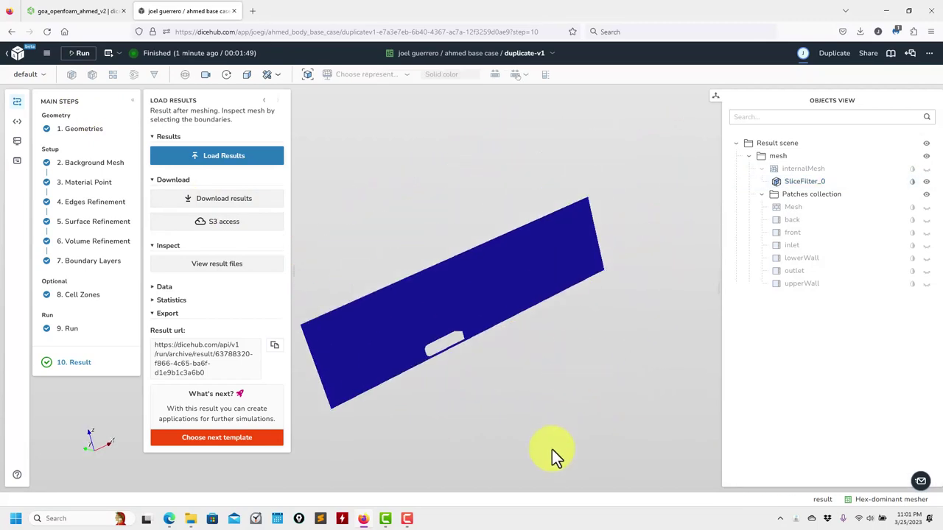
pyautogui.click(806, 181)
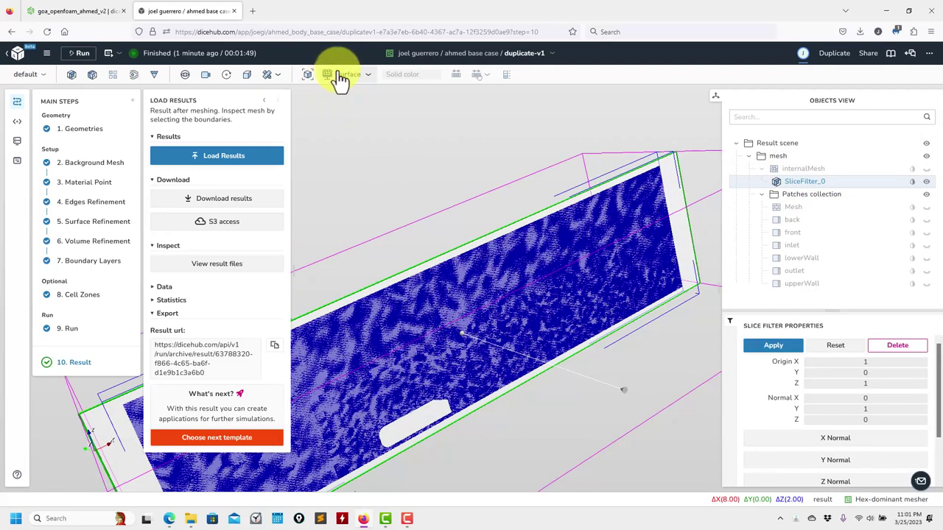
pyautogui.click(367, 76)
pyautogui.click(362, 113)
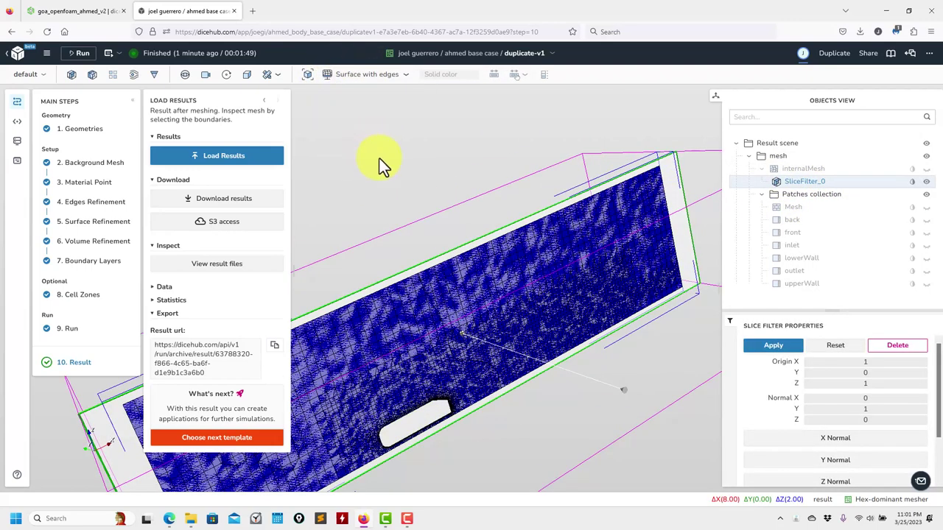
pyautogui.click(371, 143)
# Examine the cell refinement and boundary layers around the Ahmed body and its wake in the Y-normal slice
pyautogui.moveTo(518, 419); pyautogui.dragTo(482, 323, button='right')
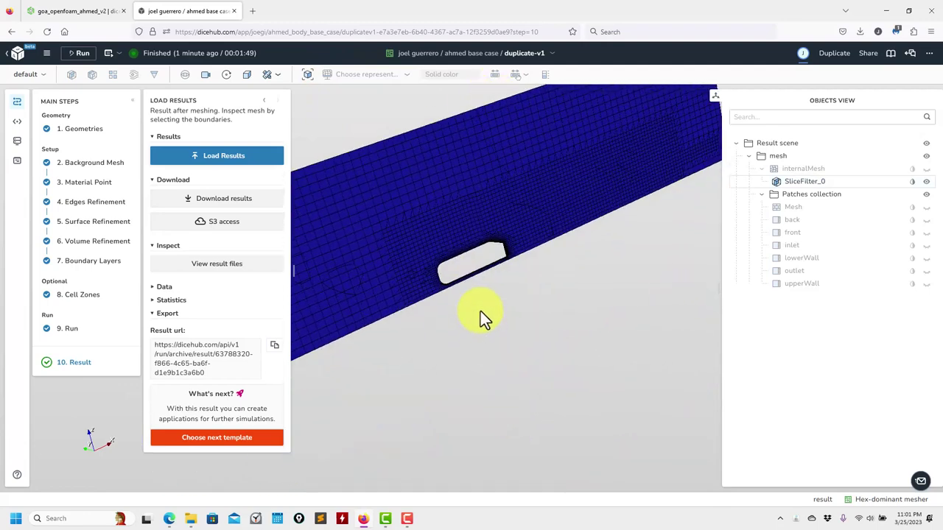
pyautogui.scroll(5, 556, 367)
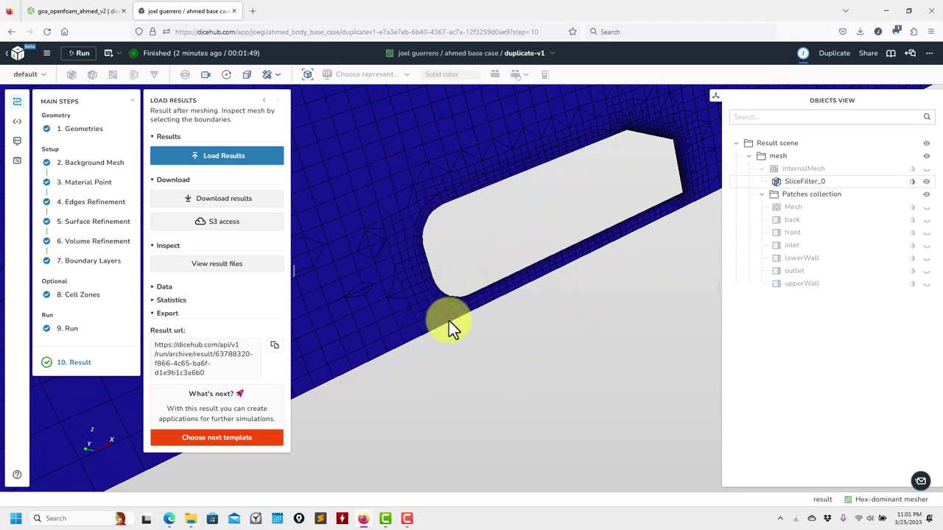
pyautogui.scroll(3, 435, 190)
pyautogui.scroll(-5, 442, 203)
pyautogui.moveTo(442, 203); pyautogui.dragTo(516, 273)
pyautogui.scroll(5, 519, 264)
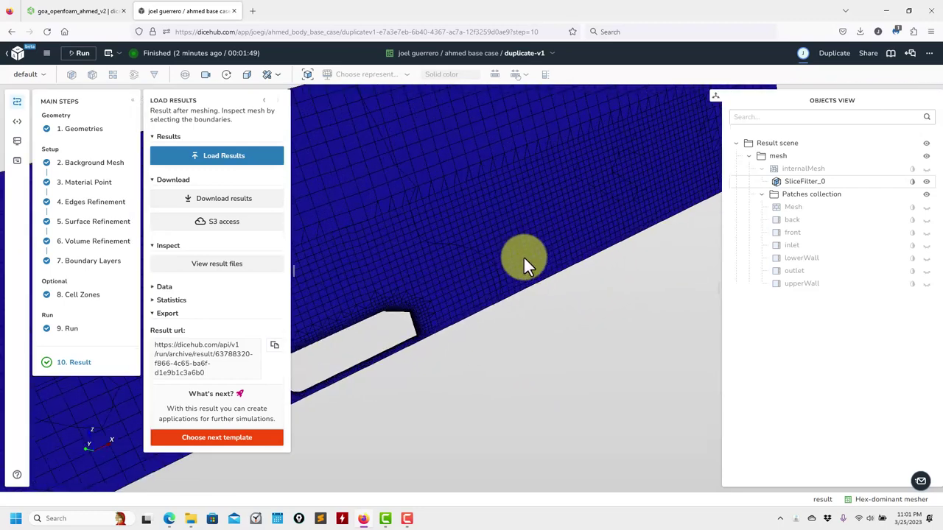
# Add a second slice of the internal mesh, normal to Z, with its origin moved to about Z 0.25 through the body
pyautogui.click(814, 171)
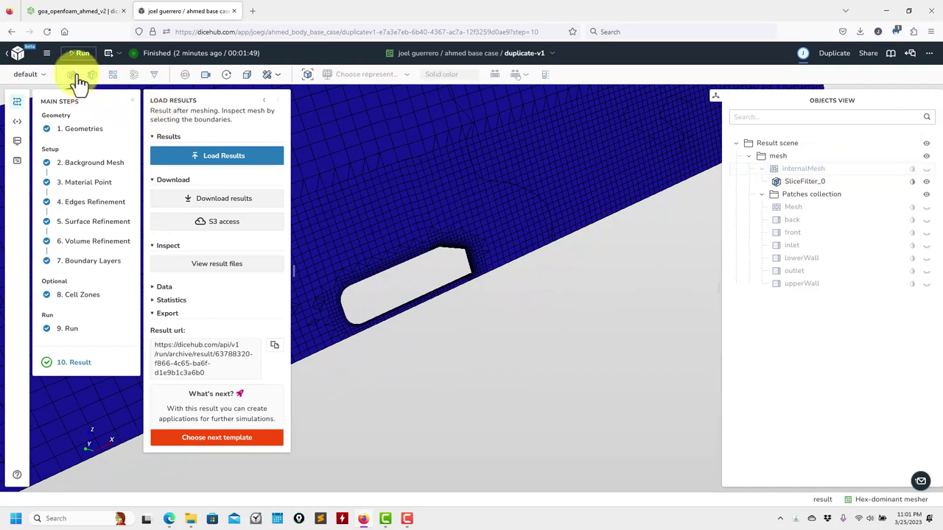
pyautogui.click(73, 76)
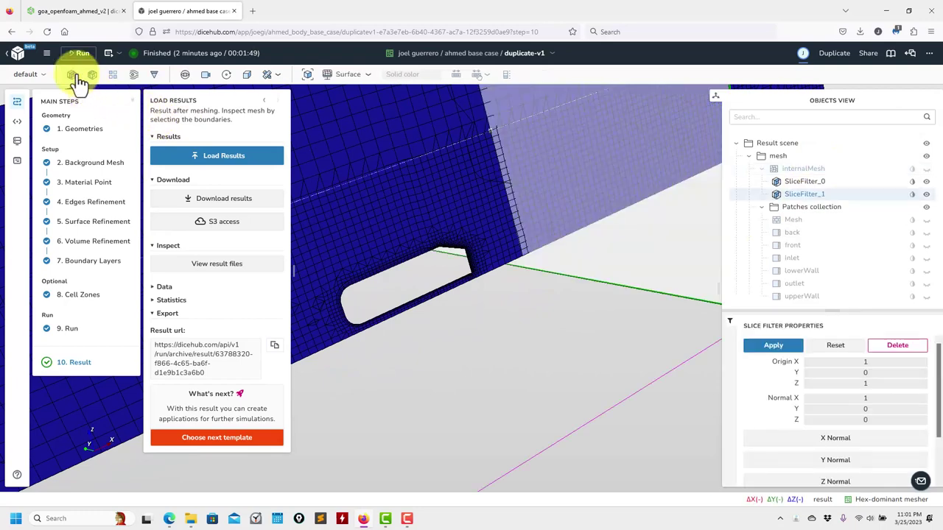
pyautogui.click(835, 482)
pyautogui.moveTo(430, 184); pyautogui.dragTo(461, 321)
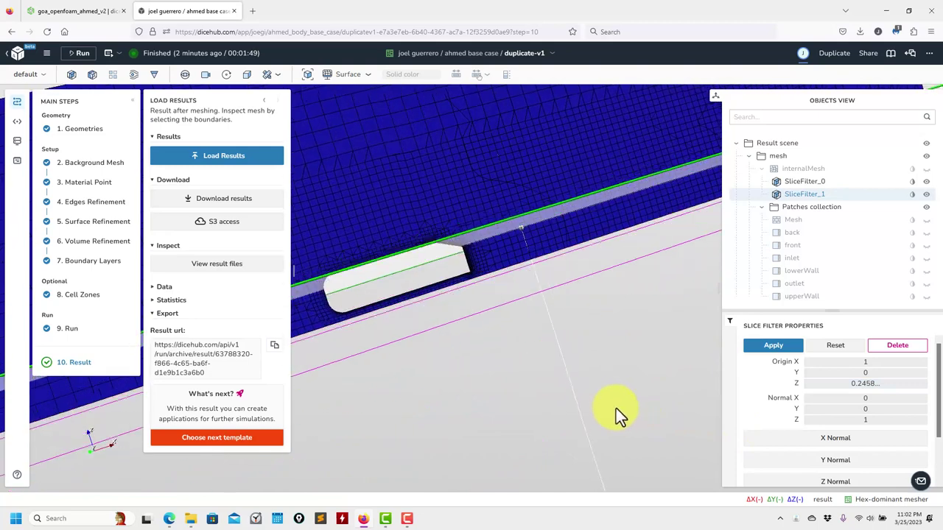
pyautogui.click(773, 349)
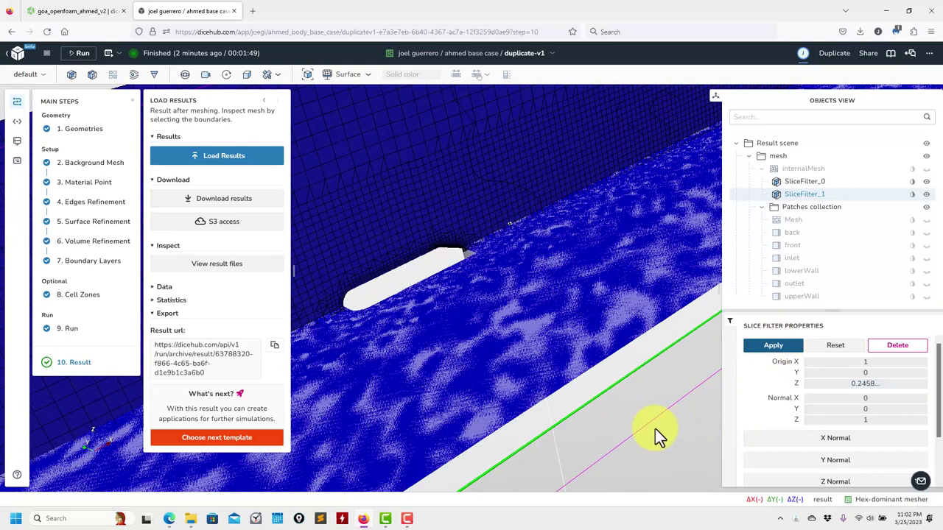
pyautogui.click(651, 461)
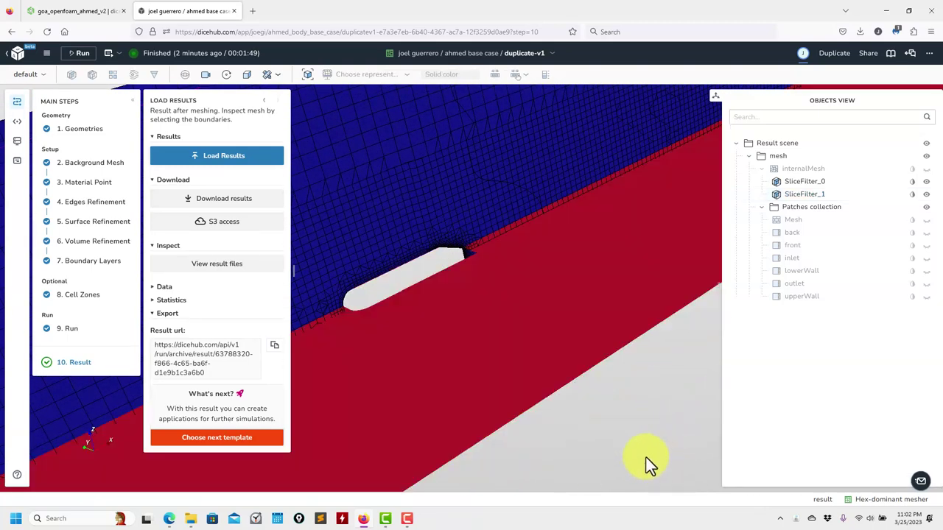
# Display the Z-normal slice as a surface with edges and inspect the mesh around the body where both slices meet
pyautogui.click(806, 194)
pyautogui.click(365, 76)
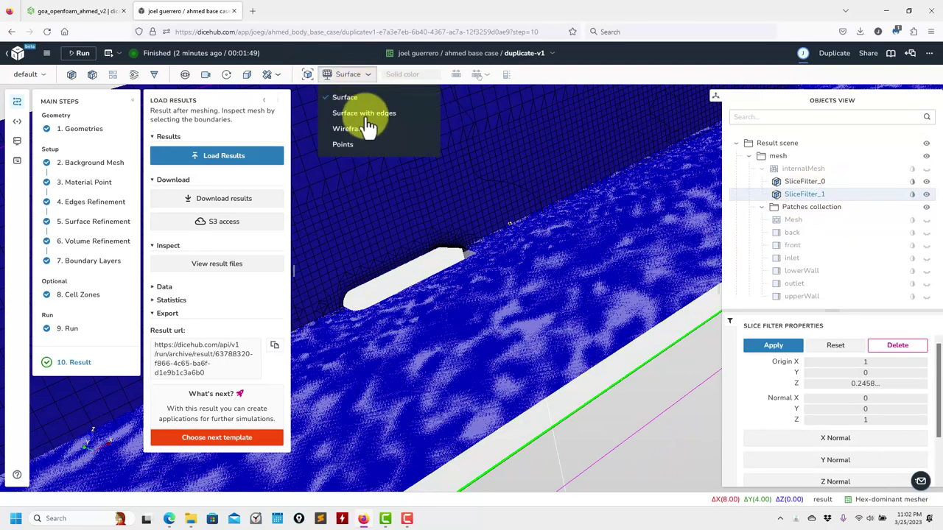
pyautogui.click(366, 112)
pyautogui.click(650, 431)
pyautogui.moveTo(626, 398); pyautogui.dragTo(520, 313)
pyautogui.moveTo(518, 351); pyautogui.dragTo(510, 299)
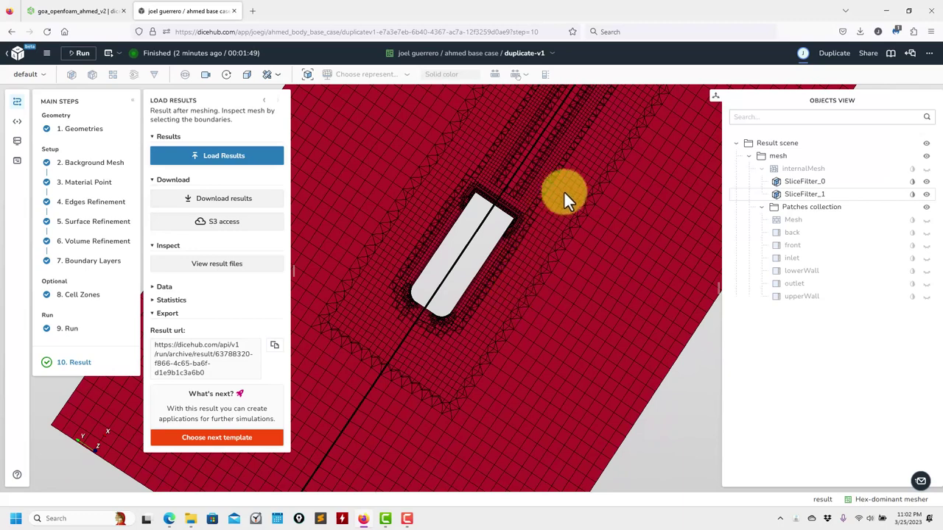
pyautogui.moveTo(387, 361); pyautogui.dragTo(425, 425)
pyautogui.moveTo(569, 229); pyautogui.dragTo(498, 333)
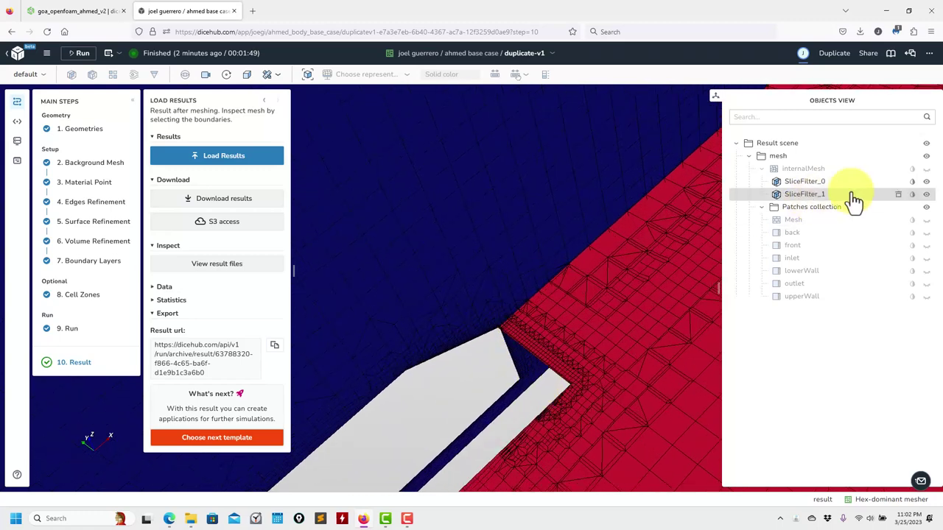
# Hide both the Z-normal and the Y-normal slices in the result scene
pyautogui.click(927, 194)
pyautogui.click(927, 181)
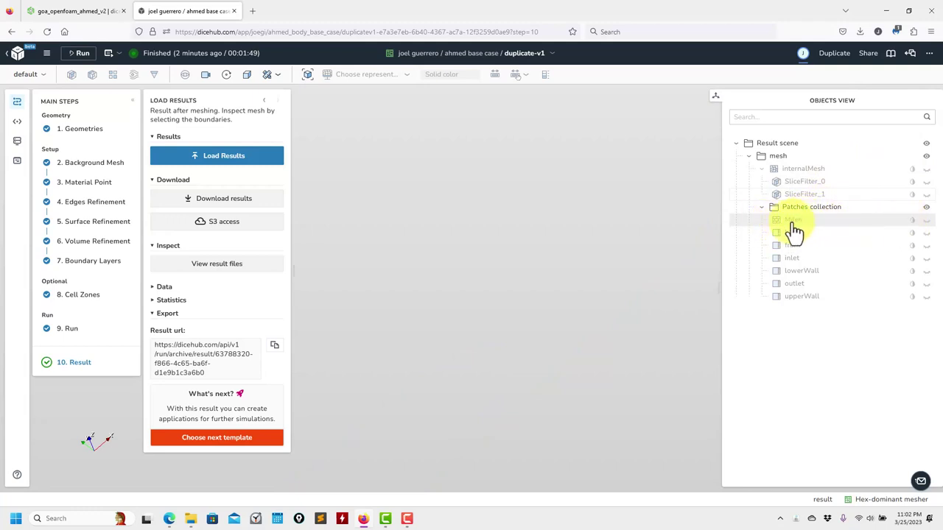
# Show the Mesh patch in the result scene and inspect the surface mesh on the Ahmed body's front, sides and legs
pyautogui.click(926, 220)
pyautogui.moveTo(545, 351); pyautogui.dragTo(515, 343)
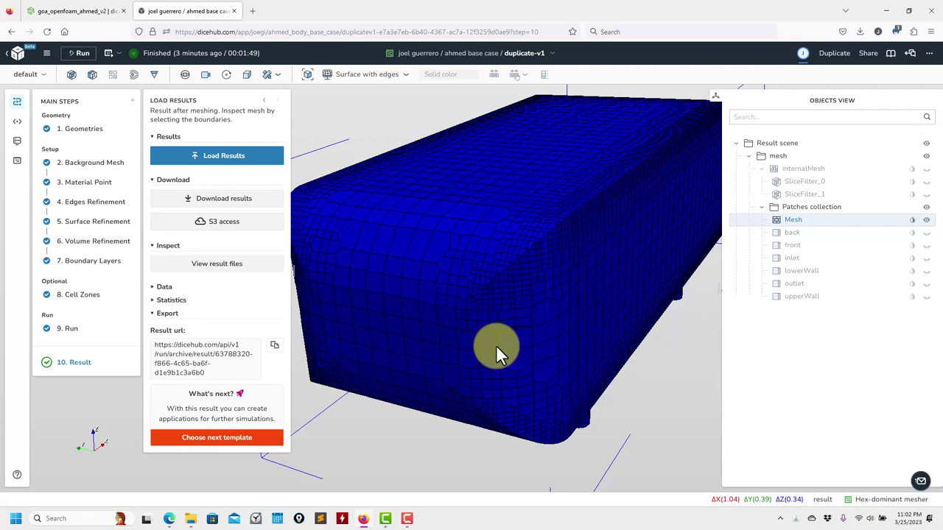
pyautogui.moveTo(502, 398); pyautogui.dragTo(522, 386)
pyautogui.moveTo(562, 344); pyautogui.dragTo(560, 378)
pyautogui.moveTo(496, 380); pyautogui.dragTo(493, 322)
pyautogui.scroll(-5, 519, 422)
pyautogui.scroll(5, 533, 301)
pyautogui.moveTo(556, 325); pyautogui.dragTo(545, 372)
pyautogui.moveTo(527, 194); pyautogui.dragTo(581, 350)
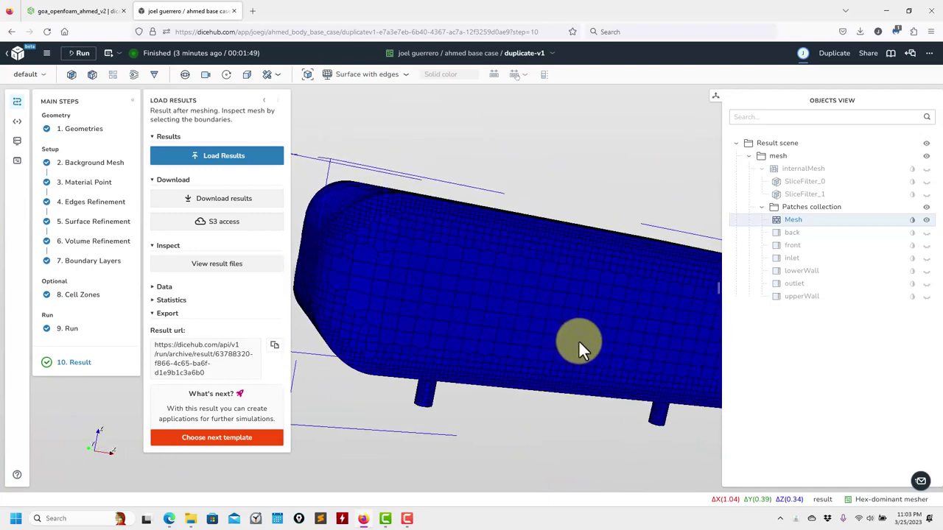
# Try sharing the app to the web, turn the sharing off again, and view the option for publishing to the community
pyautogui.click(870, 55)
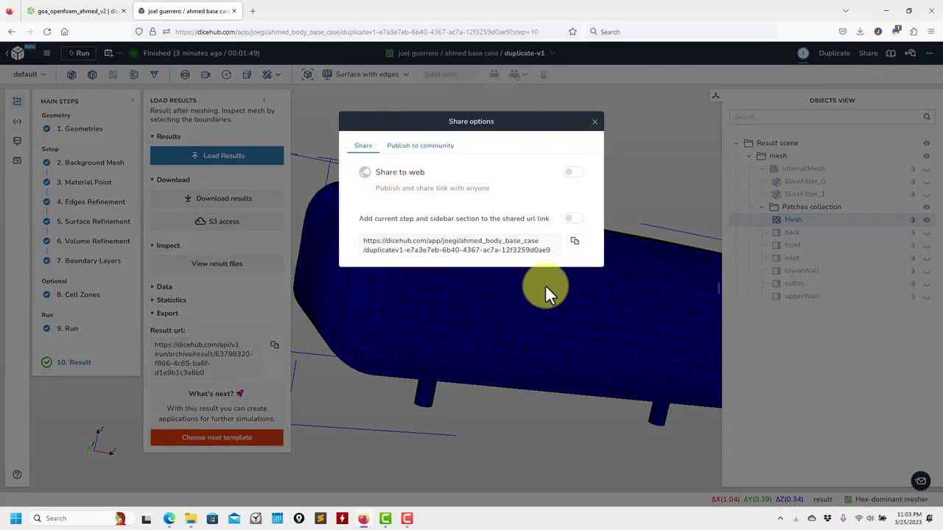
pyautogui.click(409, 248)
pyautogui.click(411, 247)
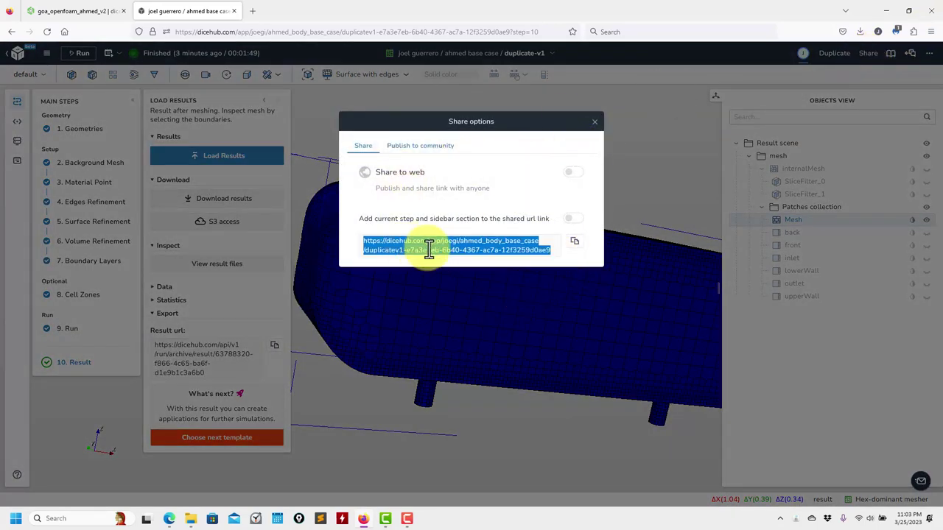
pyautogui.click(573, 173)
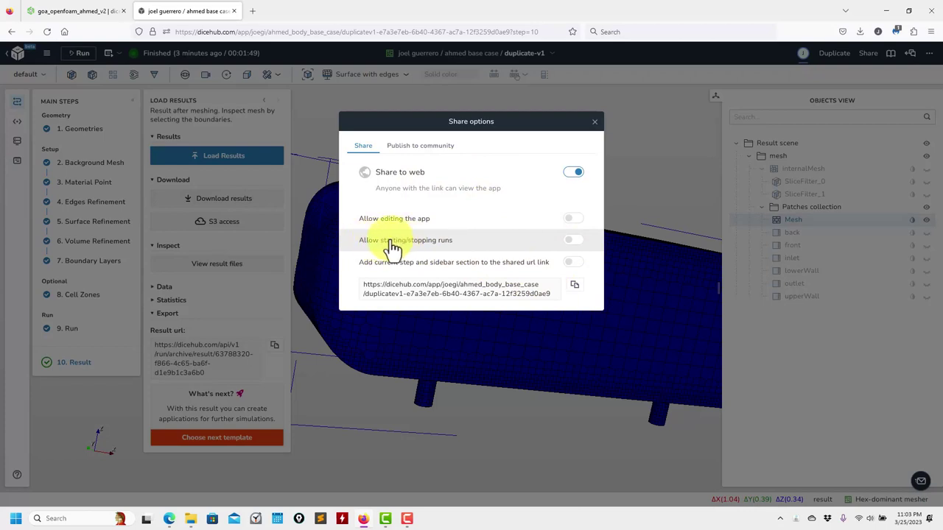
pyautogui.click(574, 174)
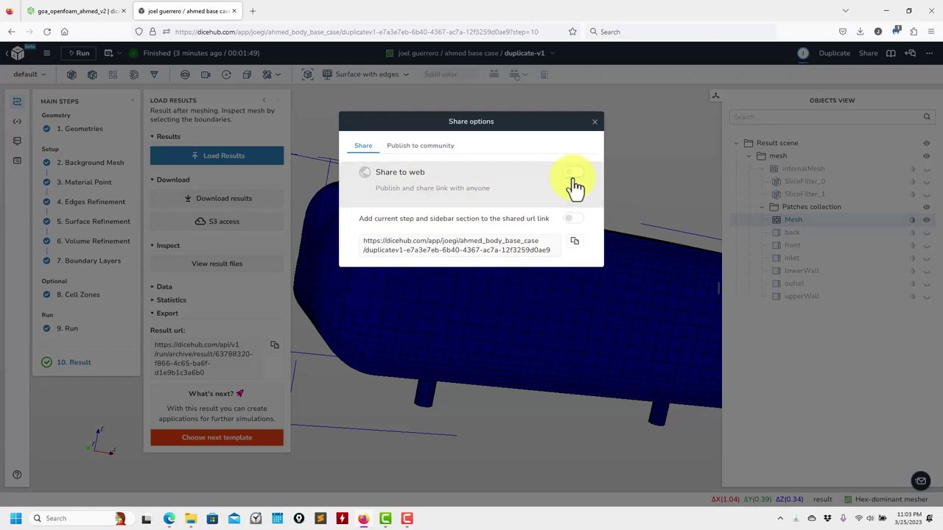
pyautogui.click(407, 148)
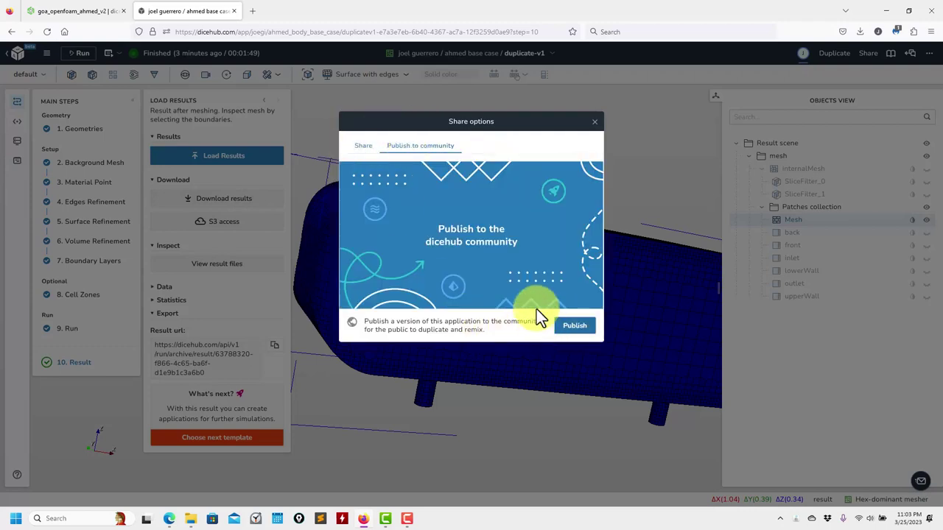
pyautogui.click(594, 122)
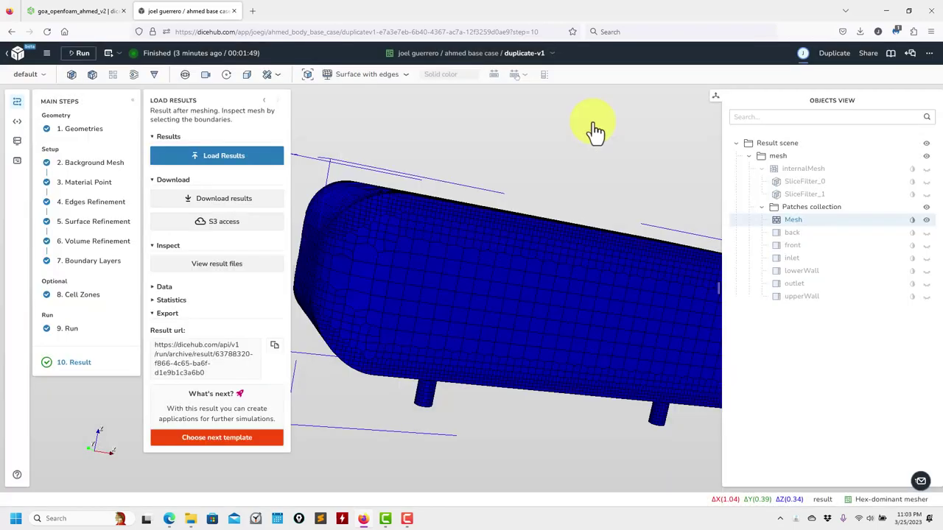
# Review the app's additional actions, its run history and the main application menu
pyautogui.click(930, 53)
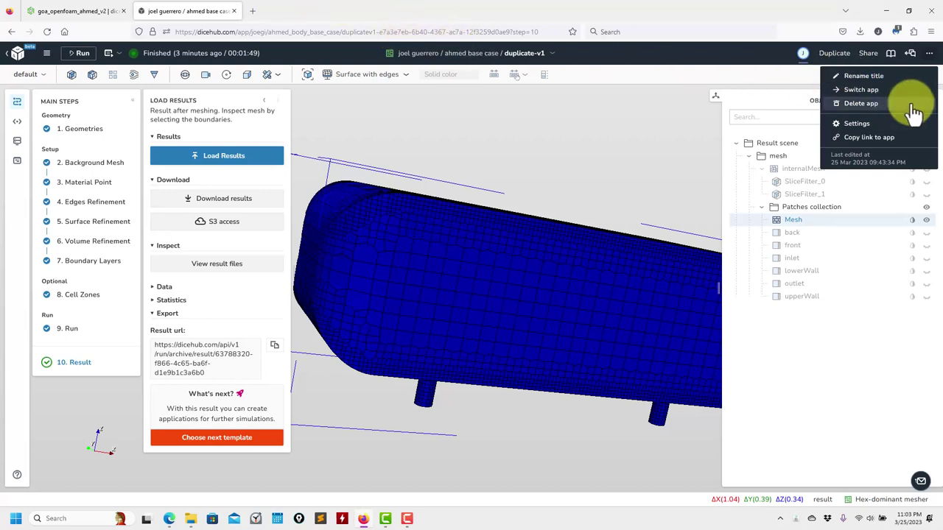
pyautogui.click(127, 57)
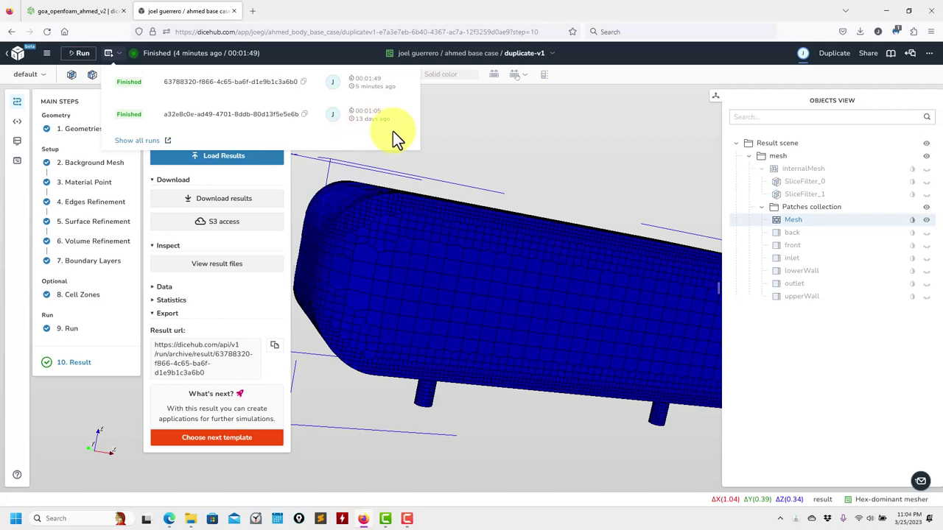
pyautogui.click(46, 54)
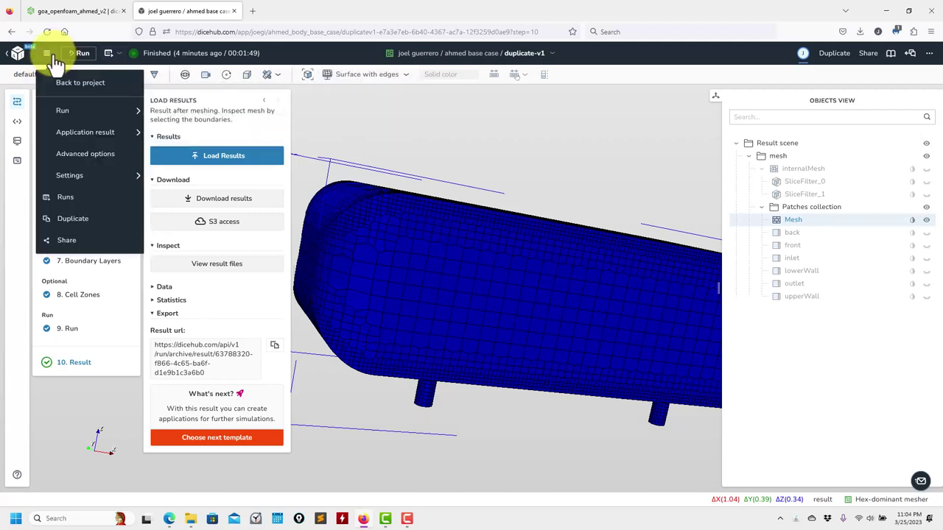
# Deselect the Mesh patch and inspect the body's surface cells from an oblique angle
pyautogui.click(465, 154)
pyautogui.scroll(3, 442, 156)
pyautogui.scroll(-6, 464, 172)
pyautogui.moveTo(425, 355); pyautogui.dragTo(583, 349)
pyautogui.scroll(3, 583, 349)
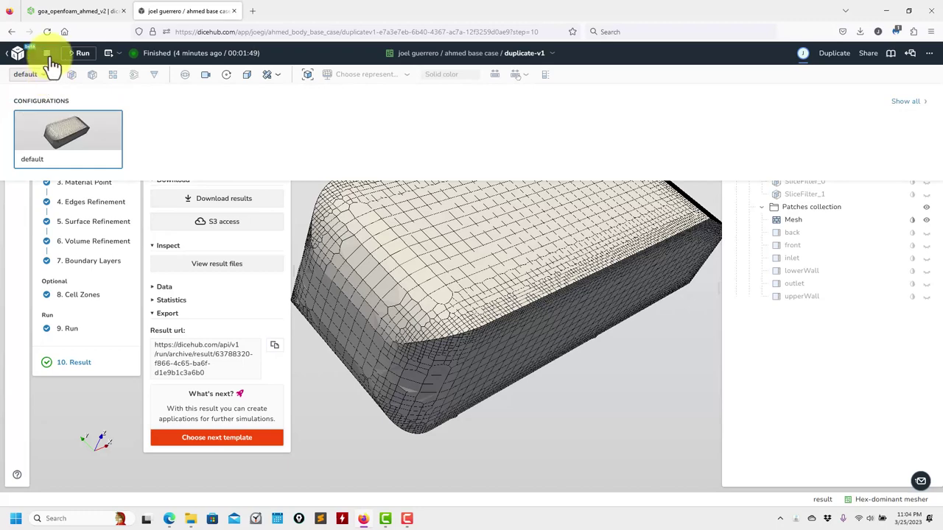
# Open the advanced OpenFOAM options and try switching Castellated Mesh, Snapping and Layers Addition off, restoring all three to enabled
pyautogui.click(47, 53)
pyautogui.click(77, 157)
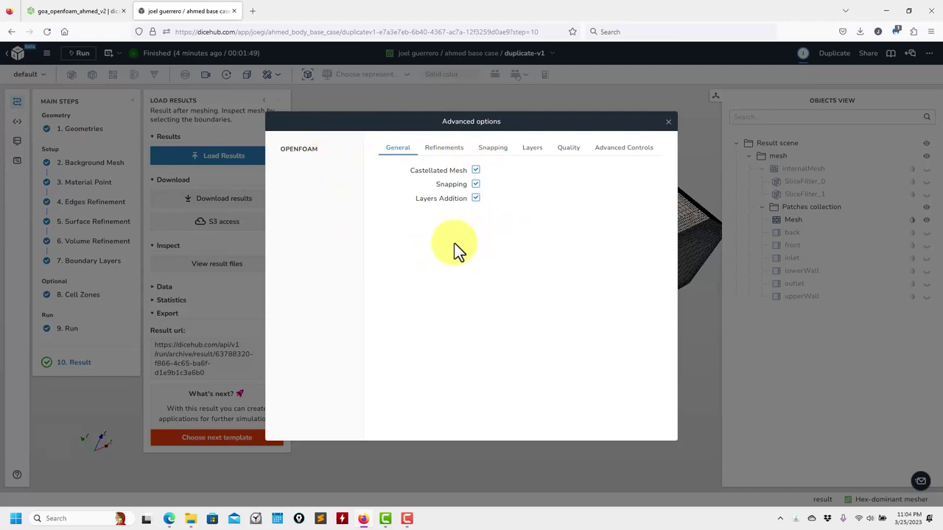
pyautogui.click(475, 185)
pyautogui.click(475, 199)
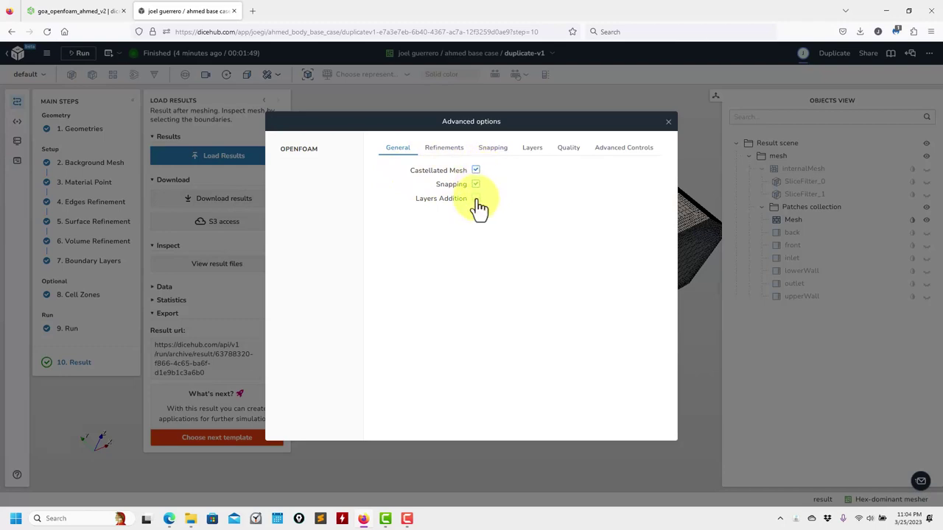
pyautogui.click(475, 171)
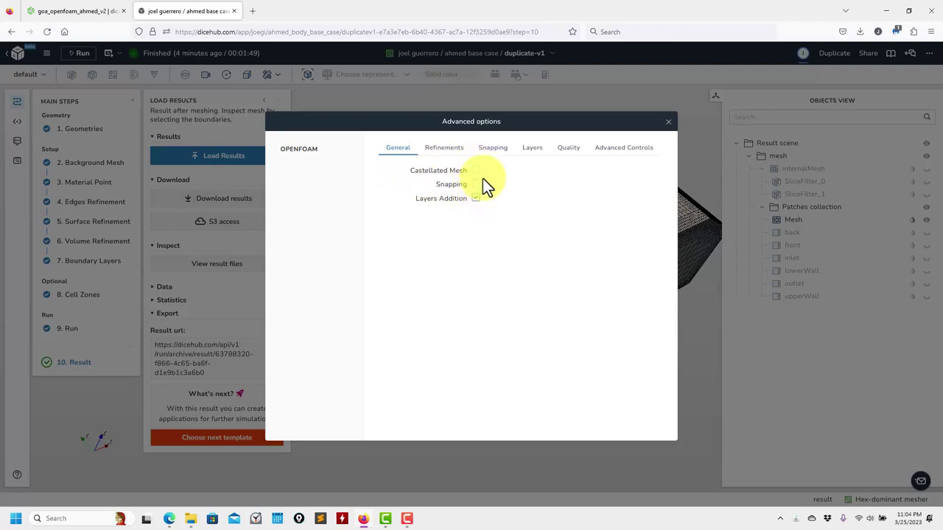
pyautogui.click(475, 171)
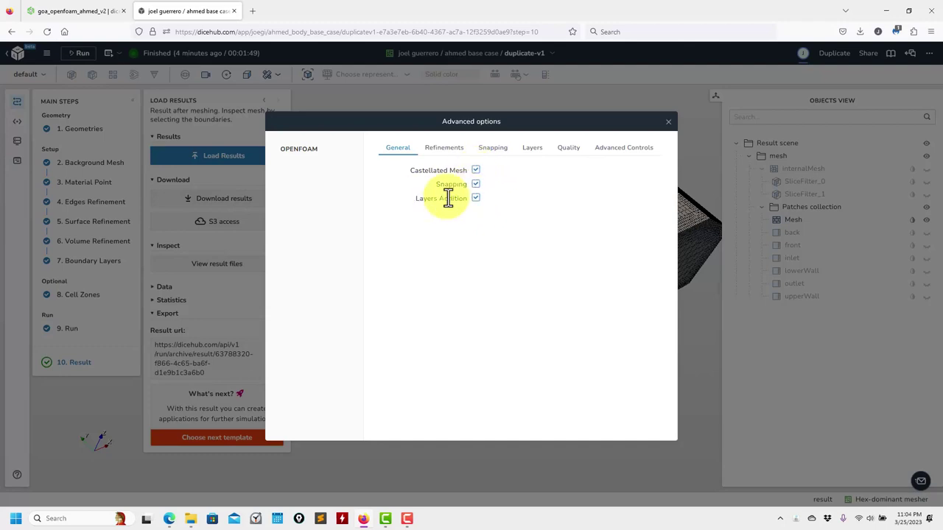
pyautogui.click(475, 171)
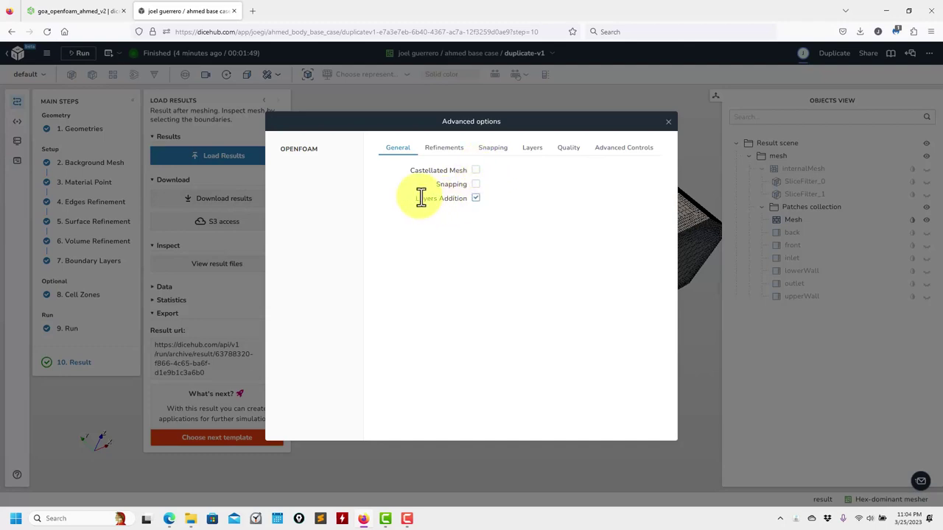
pyautogui.click(477, 186)
pyautogui.click(476, 172)
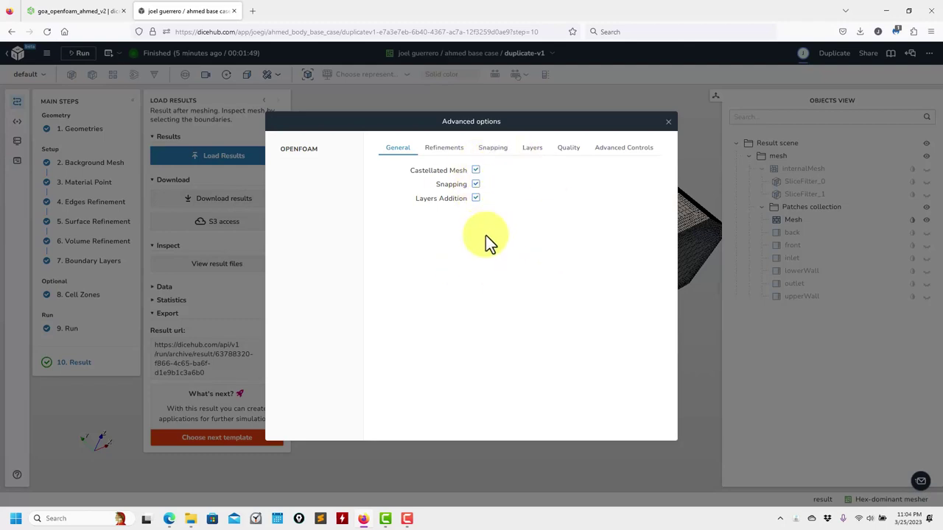
# Review the advanced meshing parameters for refinements, snapping, layers and quality
pyautogui.click(446, 153)
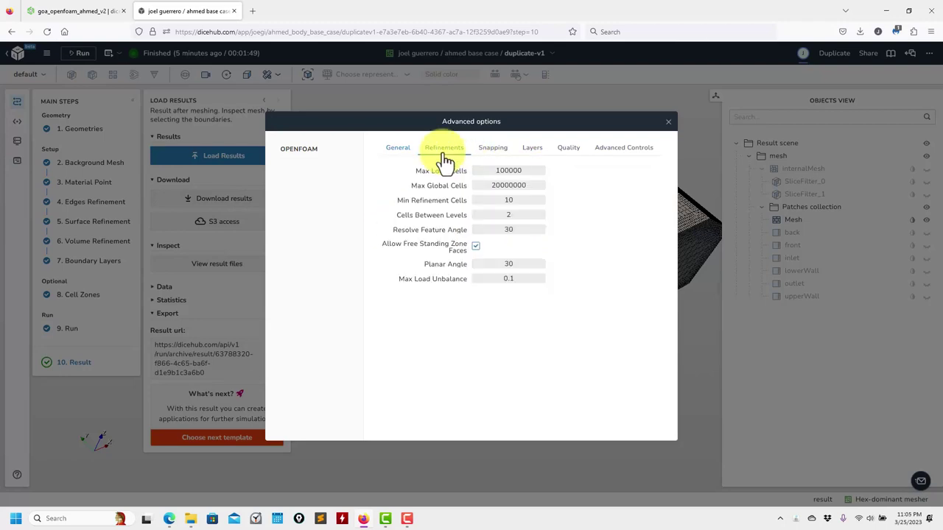
pyautogui.click(490, 155)
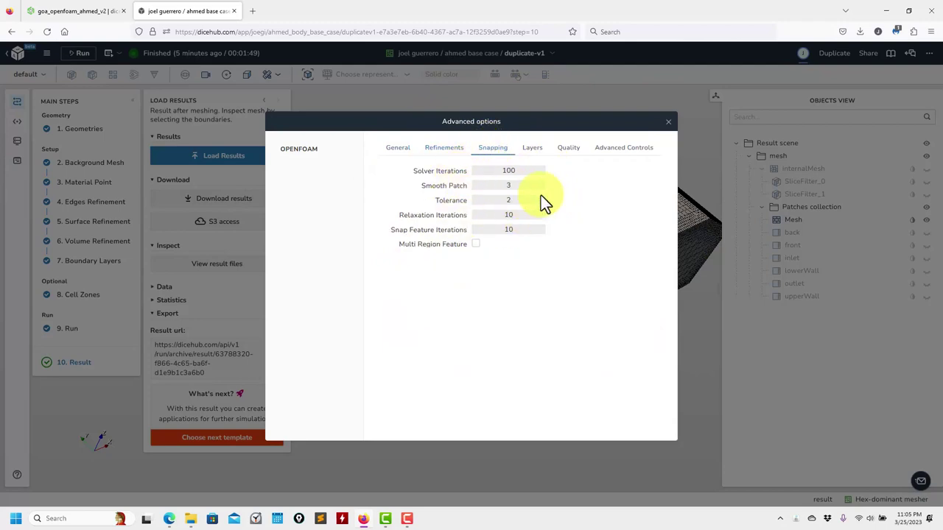
pyautogui.click(532, 151)
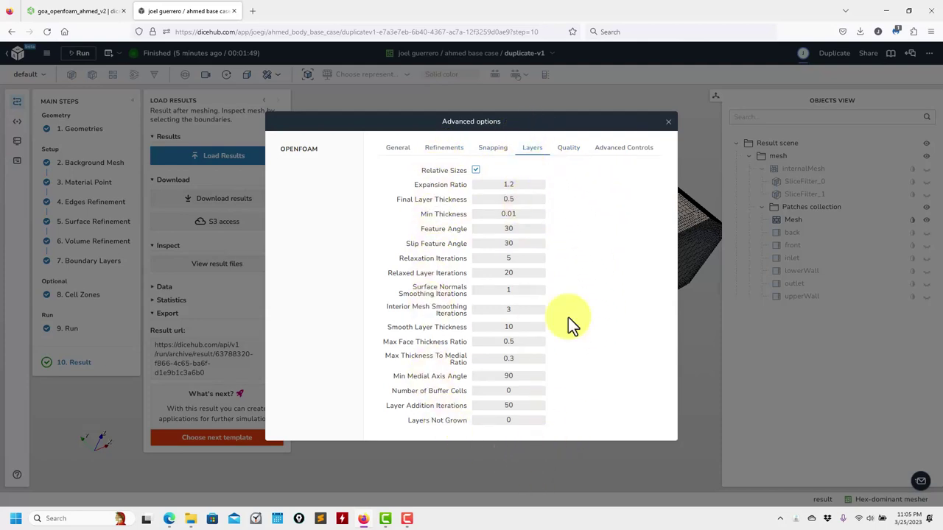
pyautogui.click(569, 151)
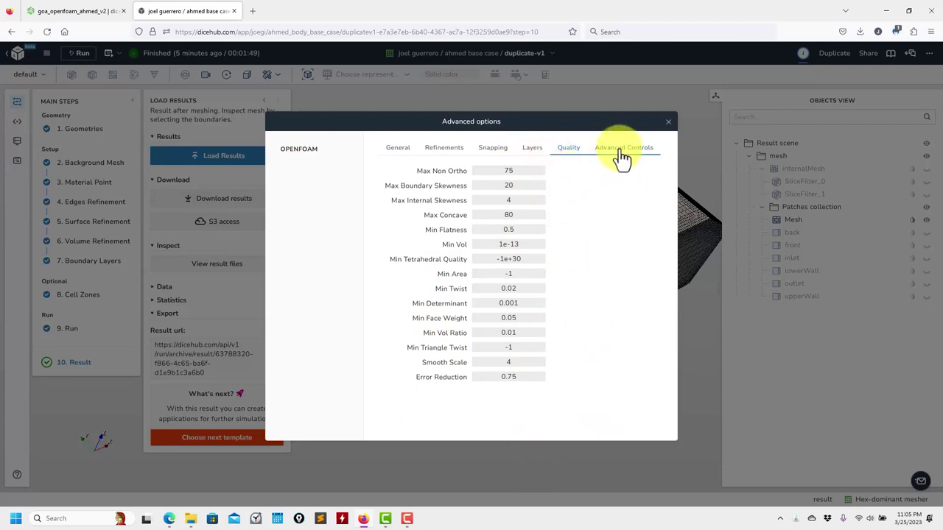
# Try enabling the scalarLevels, layerSets and layerFields write flags in the advanced controls, and clear all three again
pyautogui.click(621, 151)
pyautogui.click(535, 189)
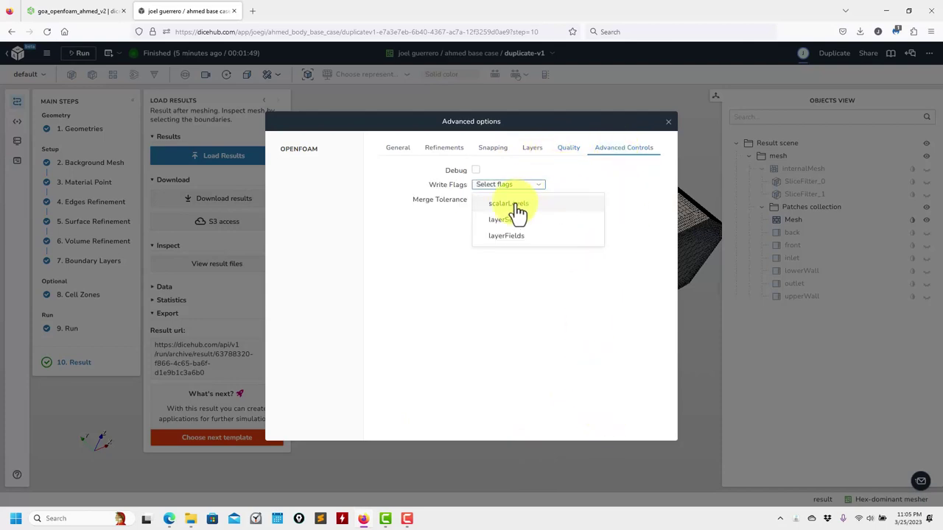
pyautogui.click(513, 207)
pyautogui.click(498, 220)
pyautogui.click(501, 237)
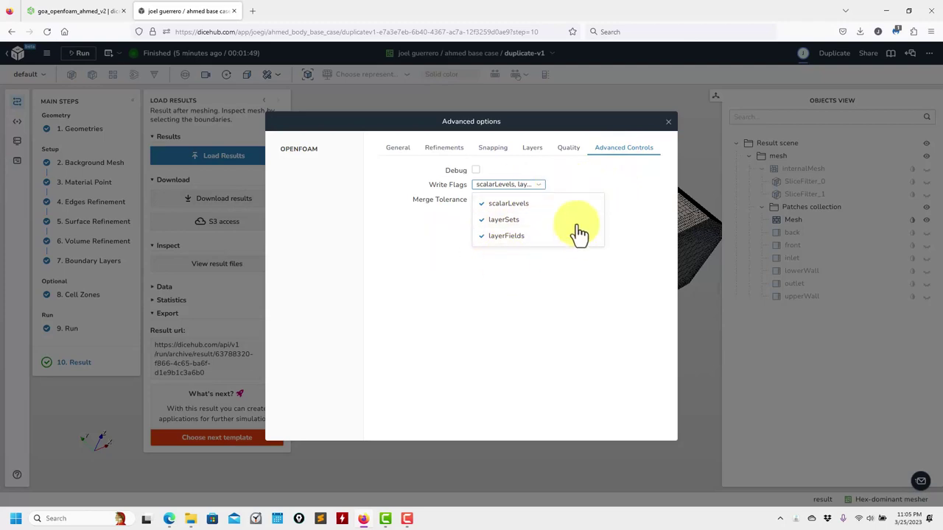
pyautogui.click(505, 207)
pyautogui.click(500, 219)
pyautogui.click(495, 236)
pyautogui.click(382, 296)
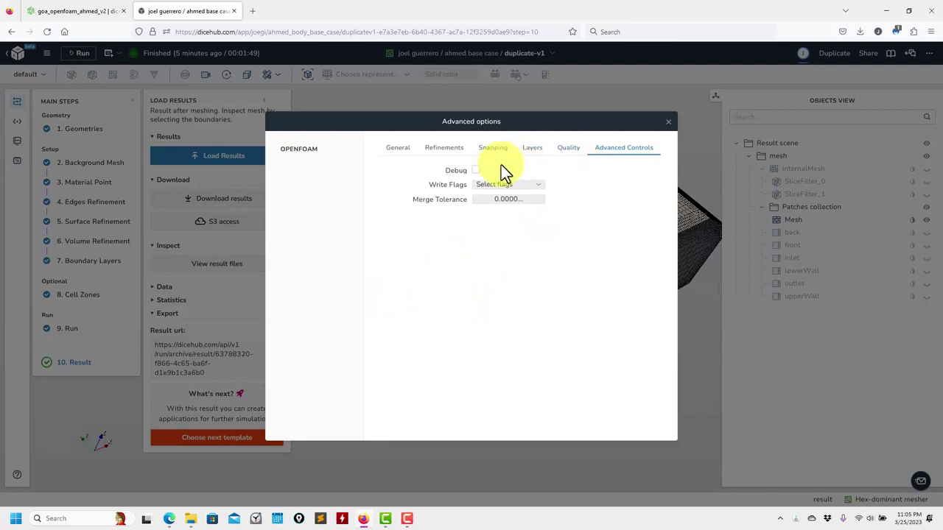
# Switch the Debug option on and back off, and close the advanced options
pyautogui.click(476, 171)
pyautogui.click(475, 171)
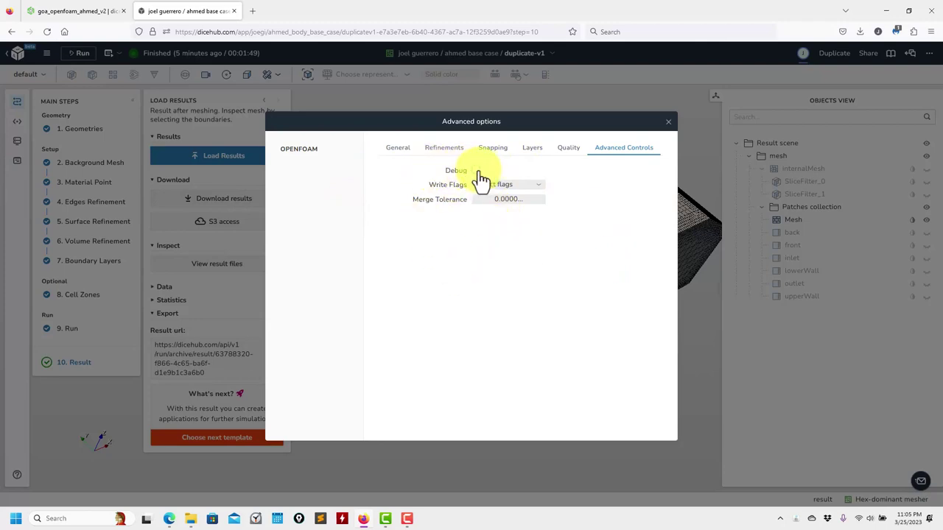
pyautogui.click(668, 122)
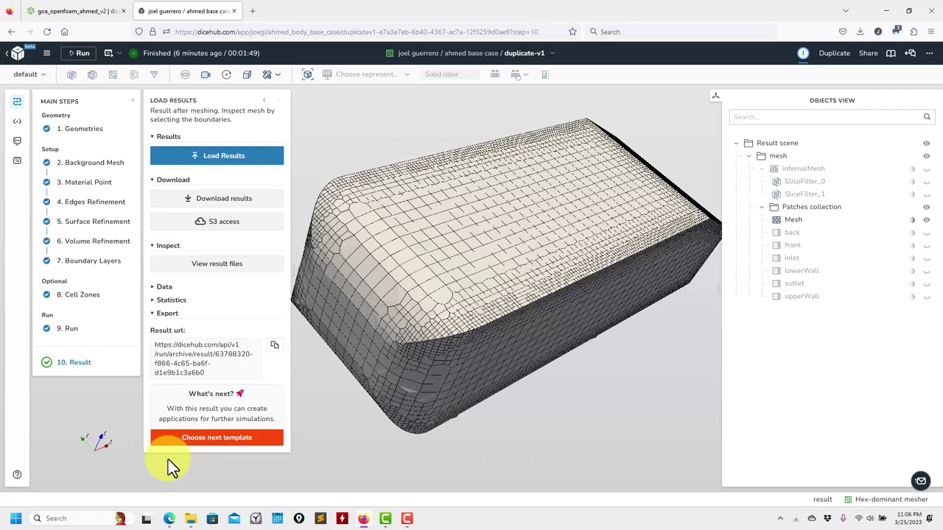
# Browse the templates available for exporting the mesh result, and close the selection without choosing one
pyautogui.click(201, 439)
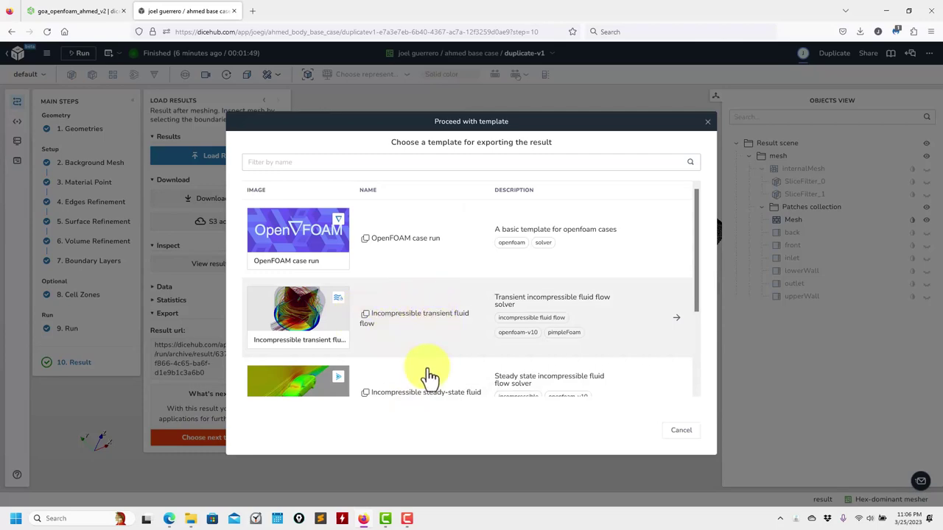
pyautogui.scroll(-3, 420, 379)
pyautogui.scroll(3, 414, 354)
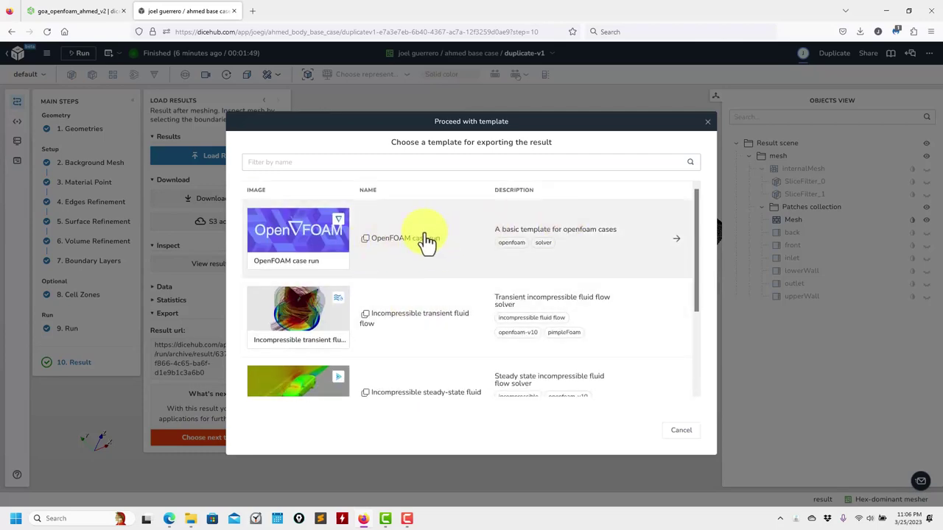
pyautogui.scroll(-3, 464, 280)
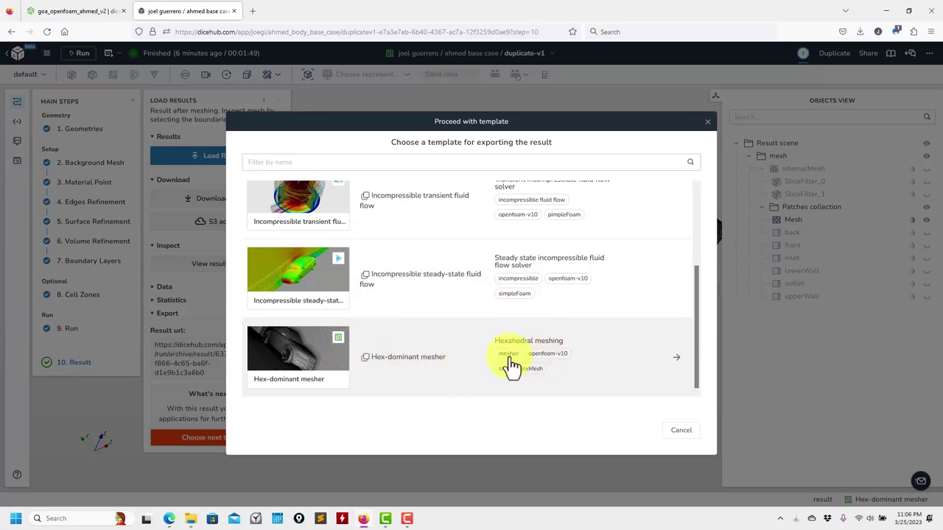
pyautogui.click(707, 122)
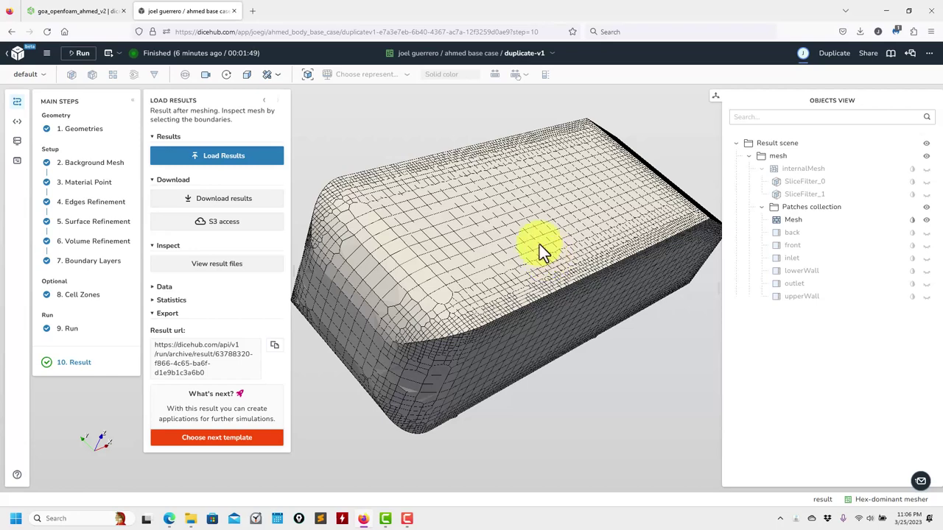
# Return to the ahmed base case project and start creating a new app, bringing up the template selection
pyautogui.click(16, 59)
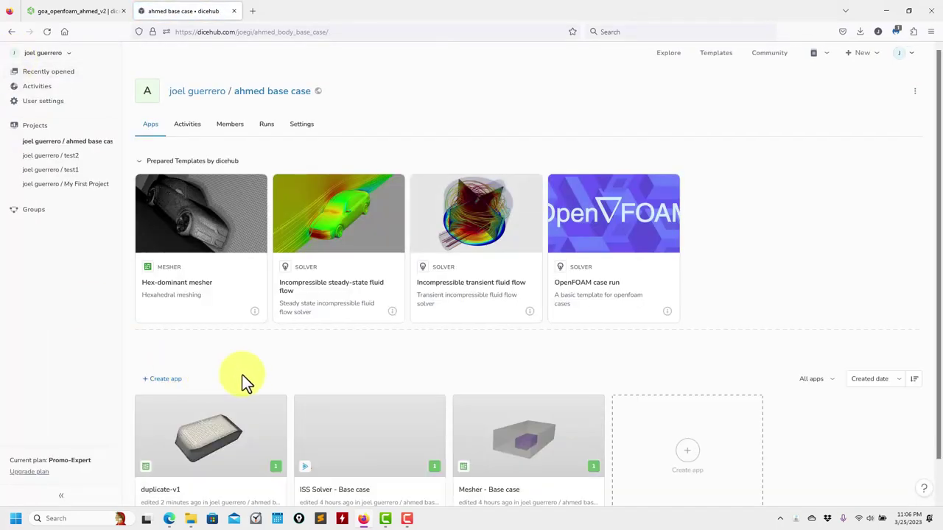
pyautogui.scroll(-1, 365, 357)
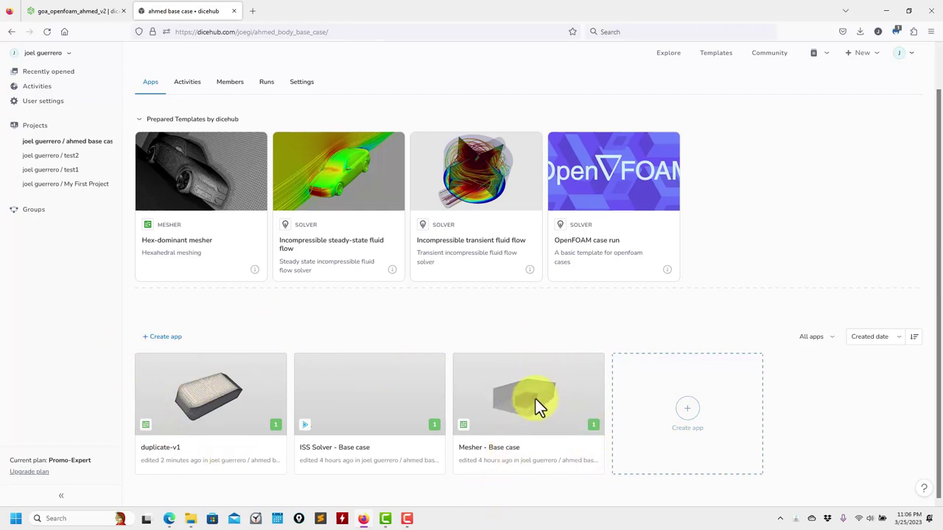
pyautogui.click(697, 417)
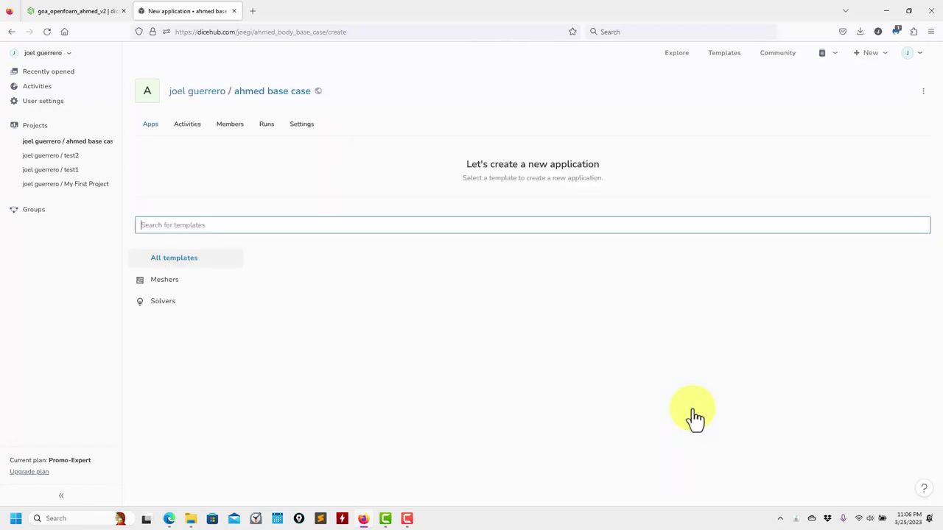
pyautogui.moveTo(307, 280)
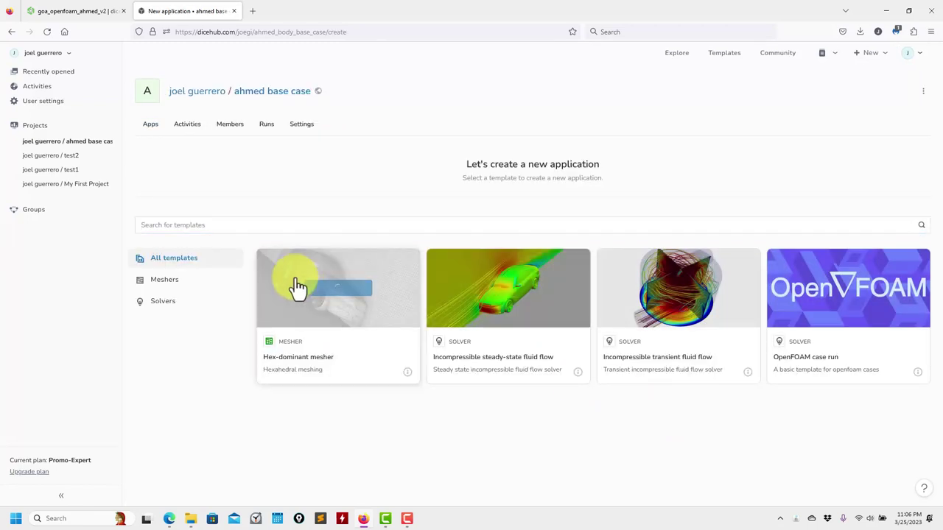
# Create an app from the Hex-dominant mesher template and rename it clean-mesh v1
pyautogui.click(277, 325)
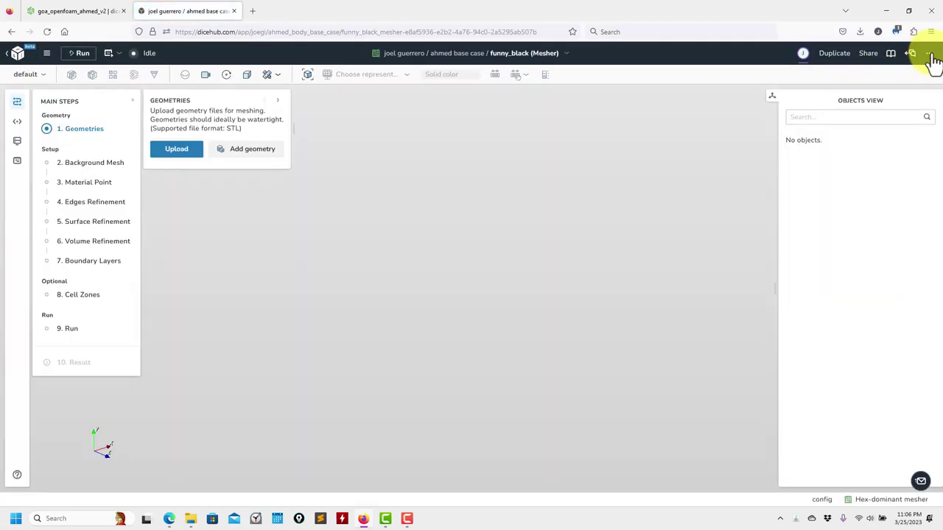
pyautogui.click(930, 54)
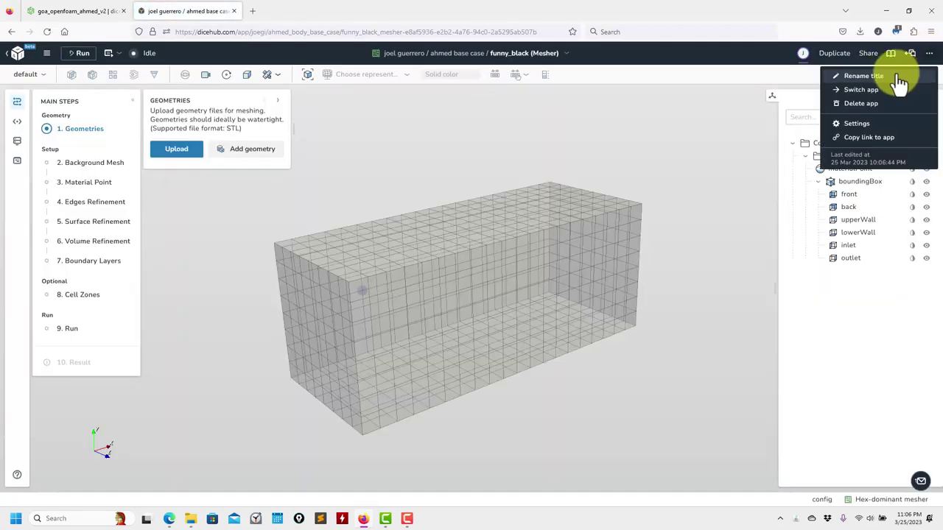
pyautogui.click(899, 76)
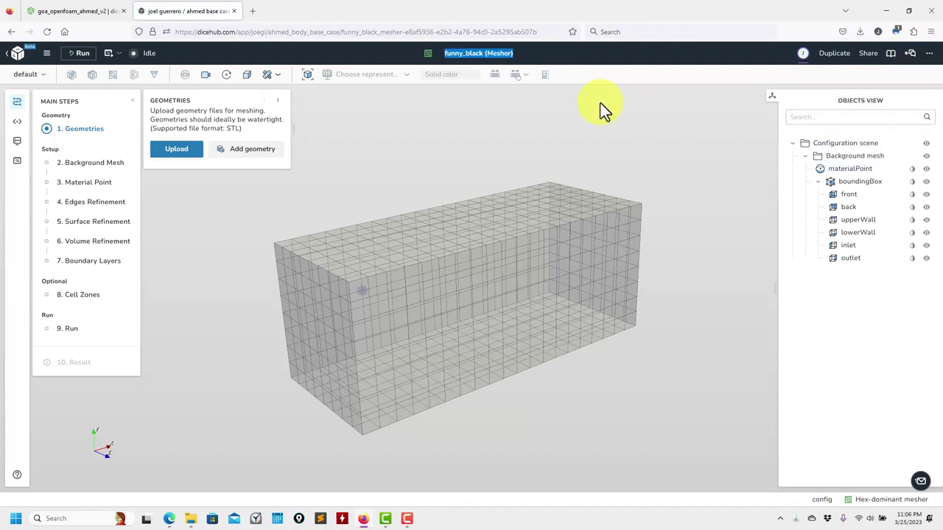
pyautogui.write('cle')
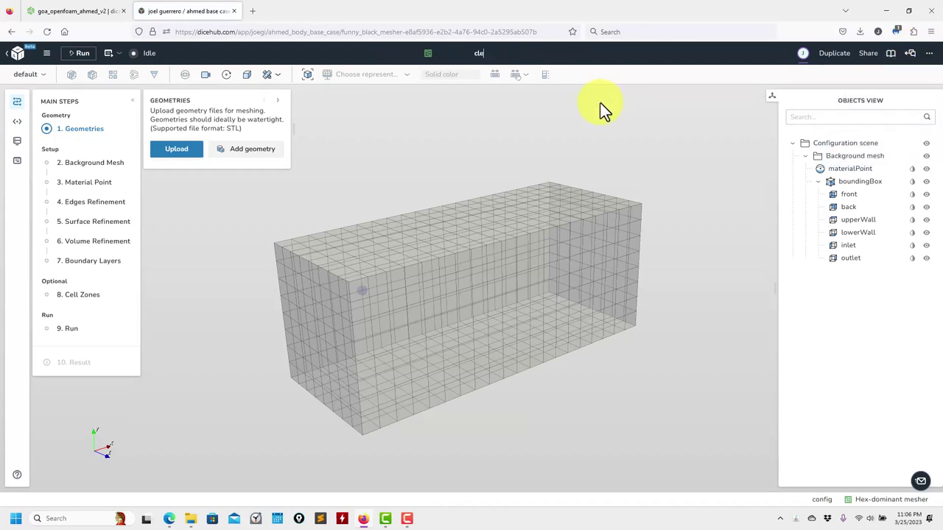
pyautogui.write('an-mesh v1')
pyautogui.press('Return')
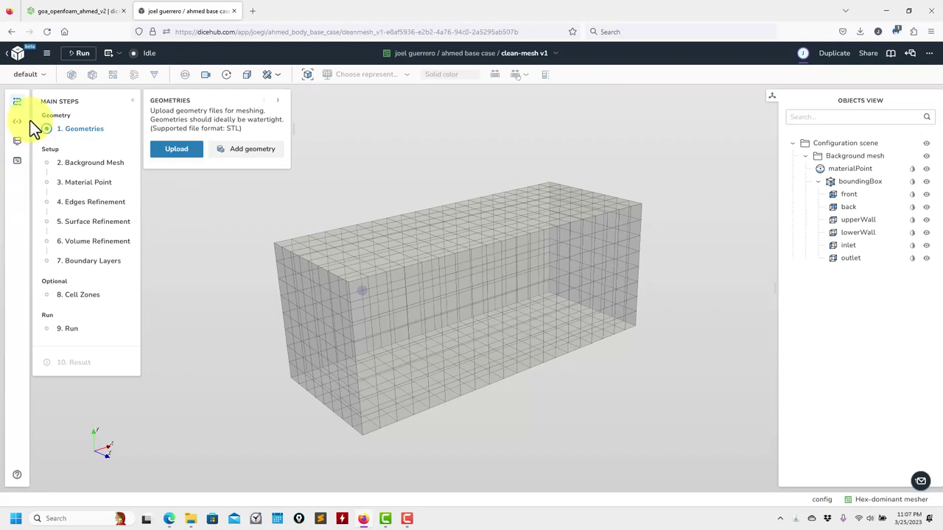
# Go back to the ahmed base case project's app list and reopen the clean-mesh v1 app
pyautogui.click(18, 54)
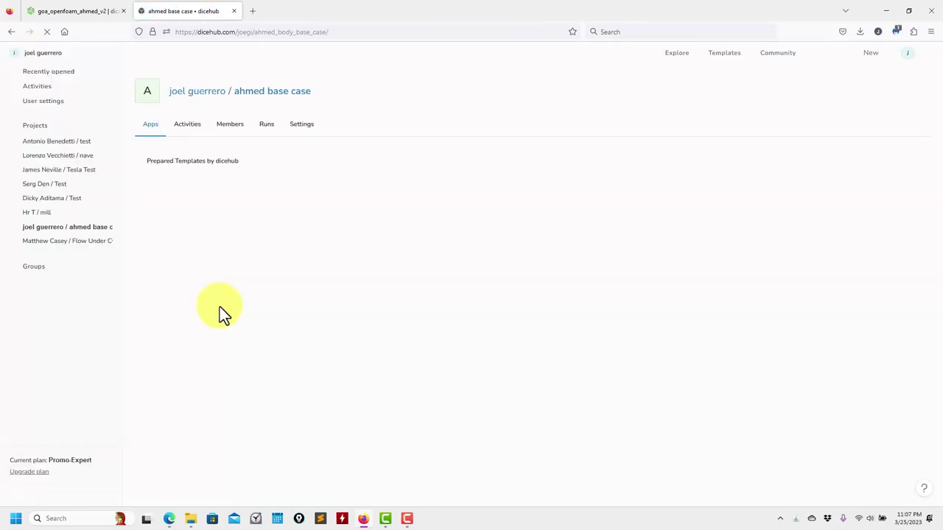
pyautogui.scroll(-1, 241, 352)
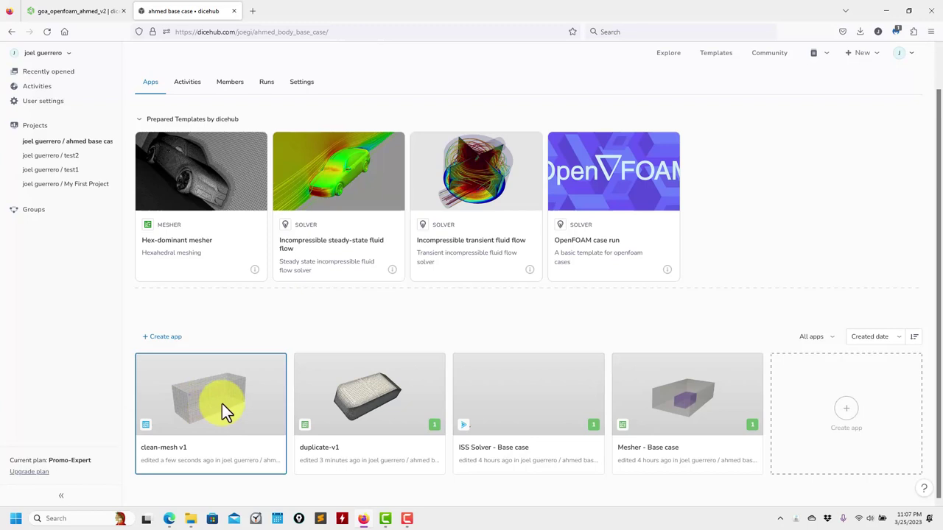
pyautogui.click(197, 395)
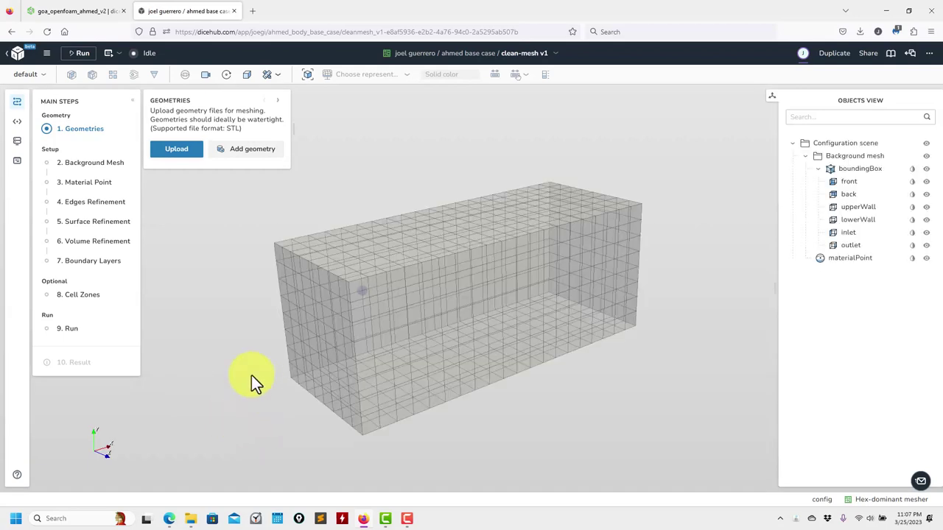
# Upload ahmed.stl from the local ahmed folder as a geometry and close the upload dialog
pyautogui.click(185, 156)
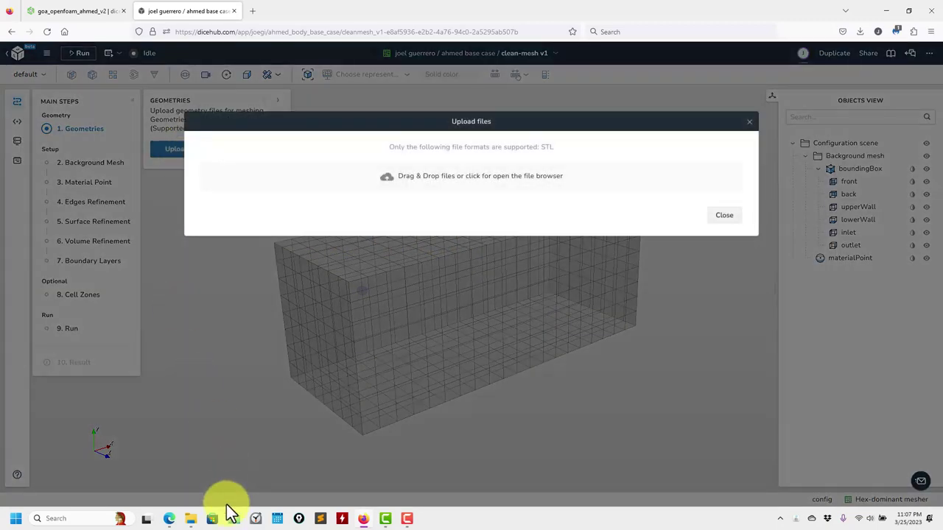
pyautogui.moveTo(191, 519)
pyautogui.click(146, 475)
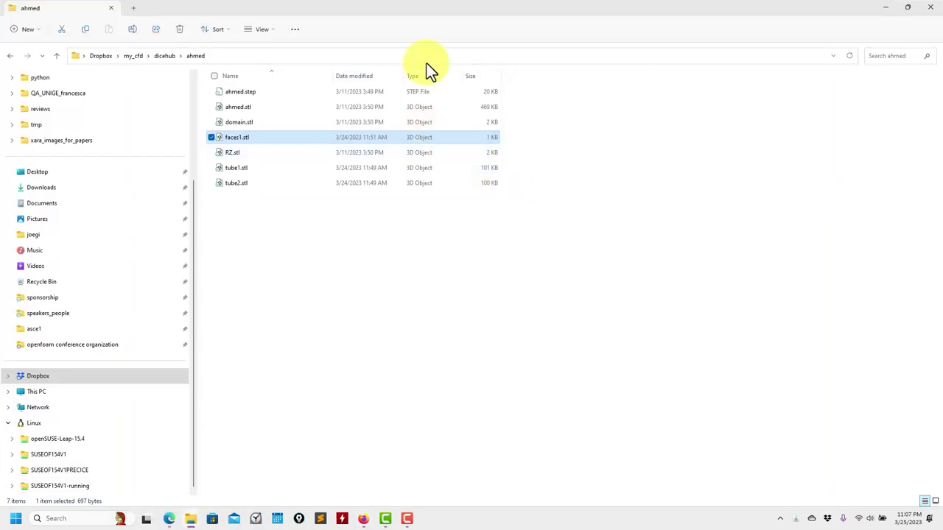
pyautogui.moveTo(465, 8); pyautogui.dragTo(566, 272)
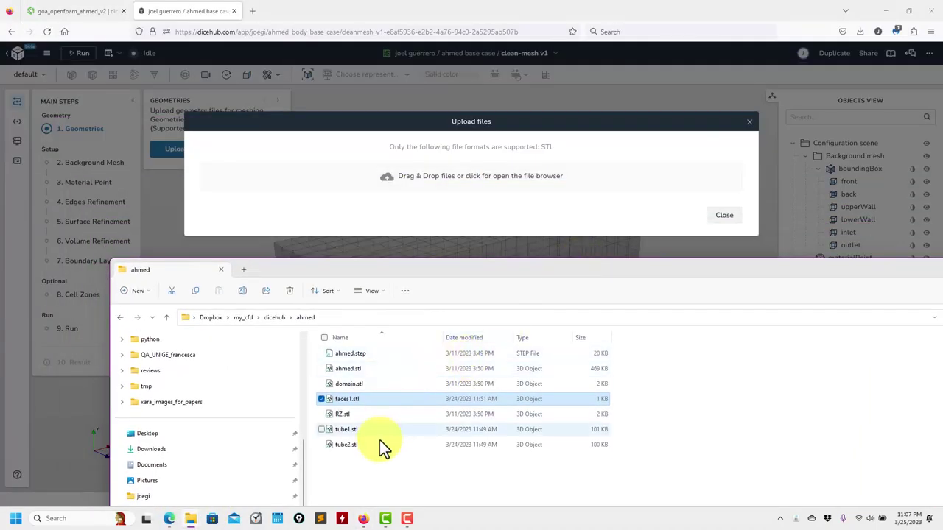
pyautogui.moveTo(345, 373); pyautogui.dragTo(494, 185)
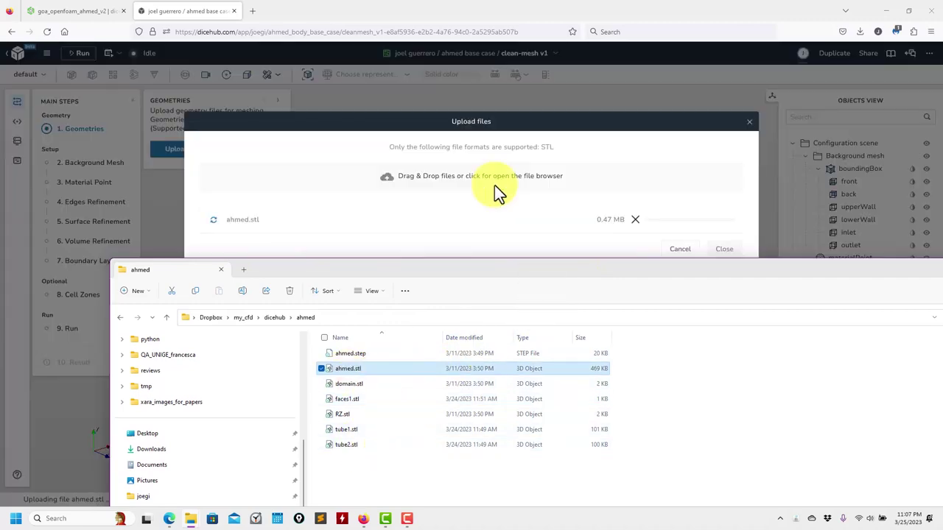
pyautogui.click(730, 249)
pyautogui.click(725, 249)
pyautogui.moveTo(535, 334); pyautogui.dragTo(587, 274)
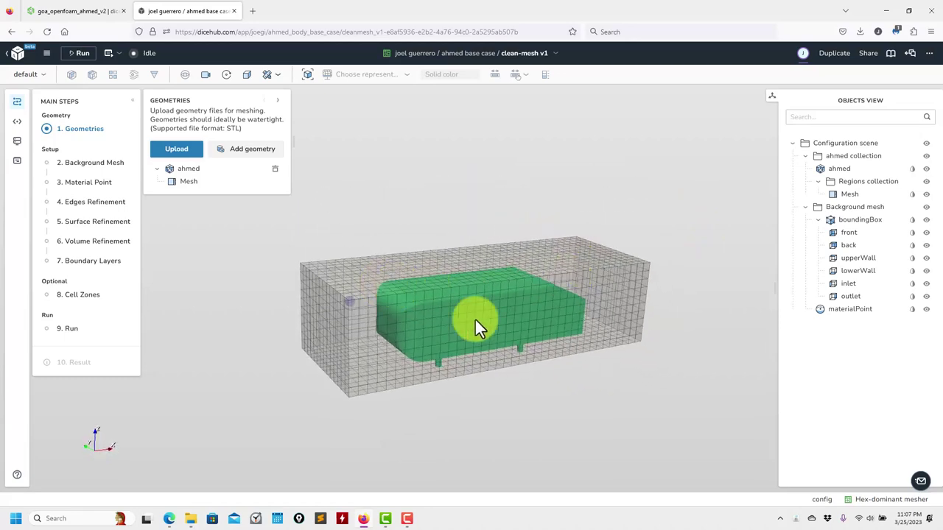
# Upload RZ.stl from the ahmed folder as a second geometry and close the upload dialog
pyautogui.click(180, 150)
pyautogui.moveTo(190, 511)
pyautogui.click(131, 466)
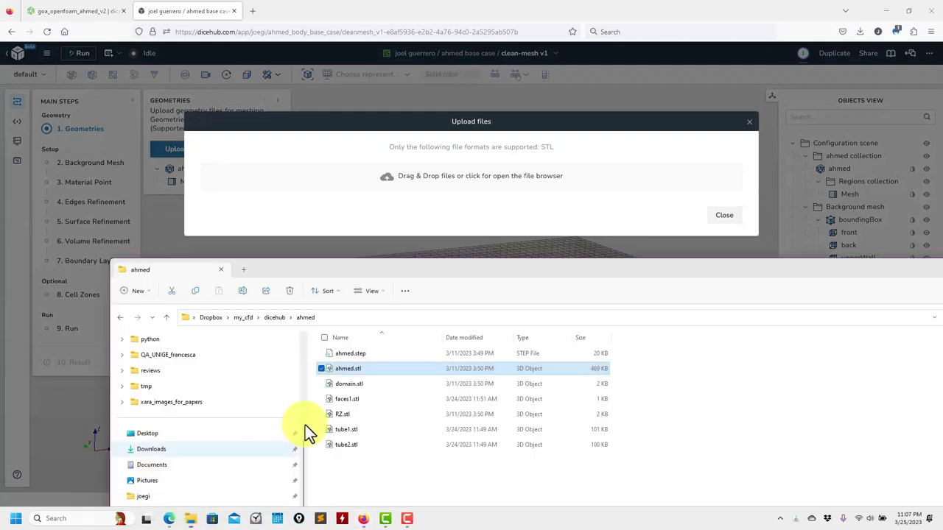
pyautogui.click(344, 386)
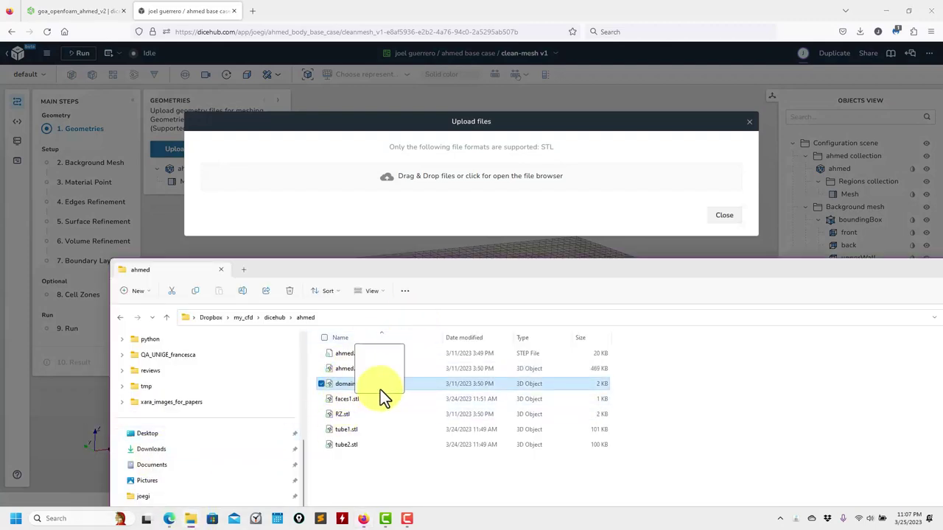
pyautogui.moveTo(342, 414); pyautogui.dragTo(460, 181)
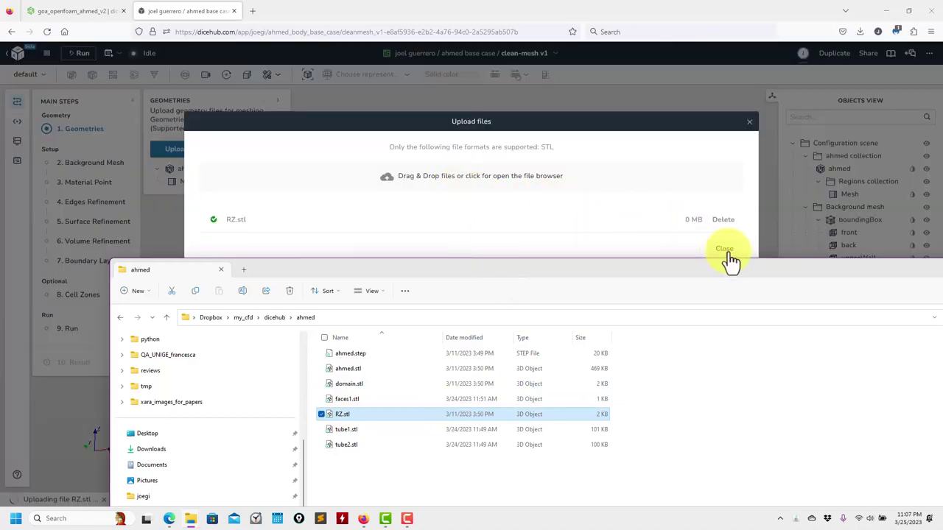
pyautogui.click(728, 251)
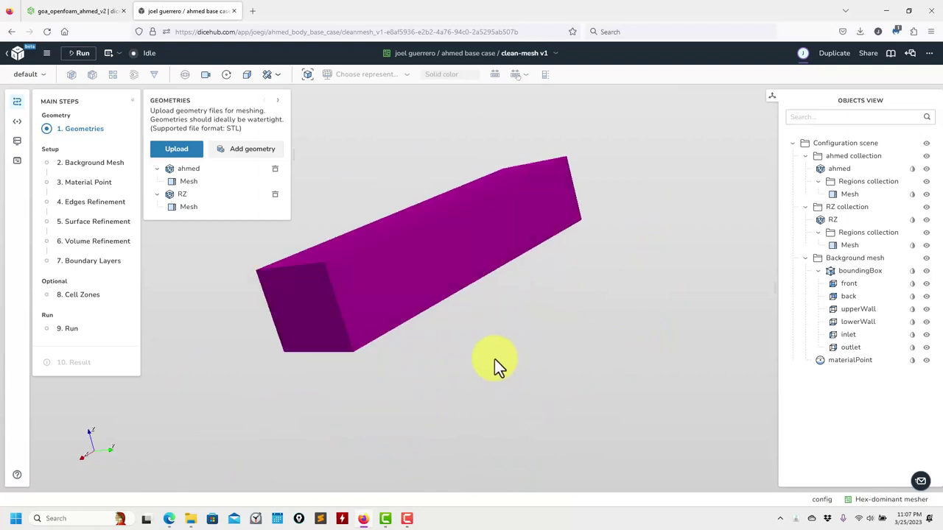
# Upload tube1.stl from the ahmed folder to the geometries and close the upload dialog
pyautogui.click(177, 149)
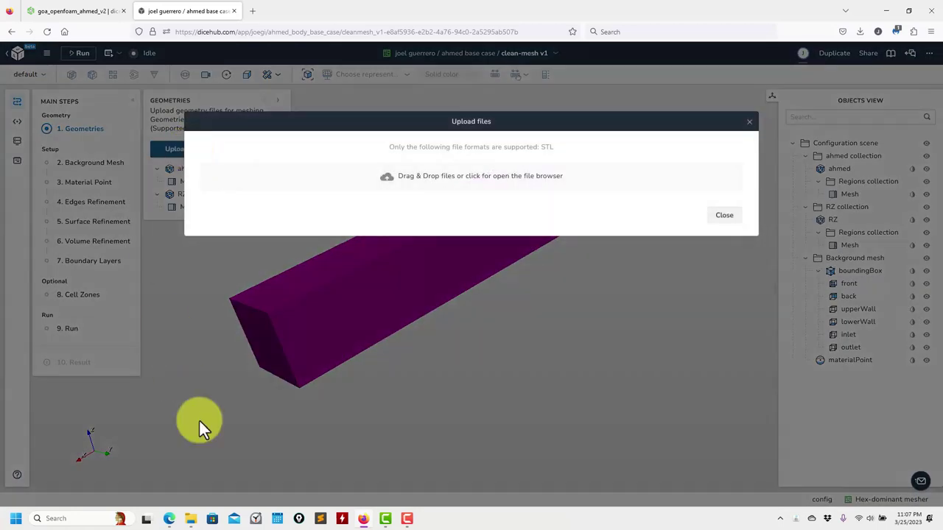
pyautogui.click(136, 464)
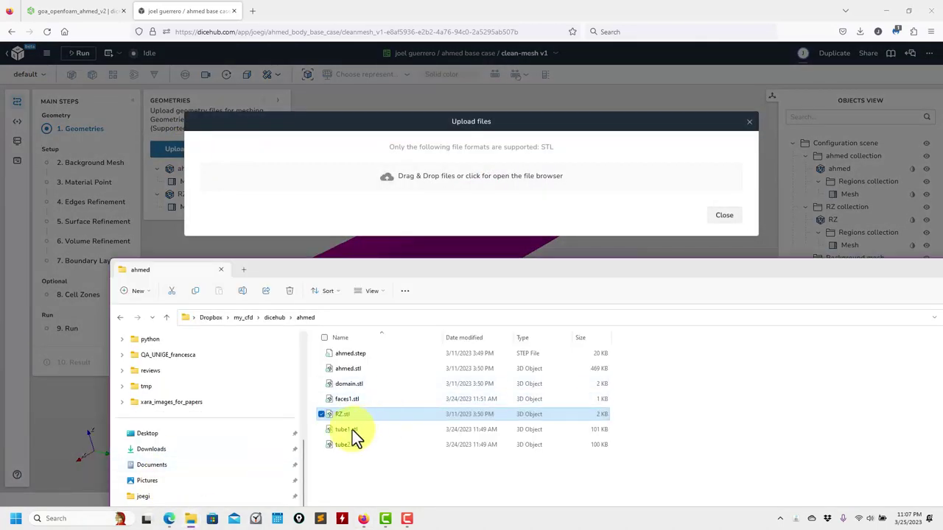
pyautogui.moveTo(339, 432); pyautogui.dragTo(485, 193)
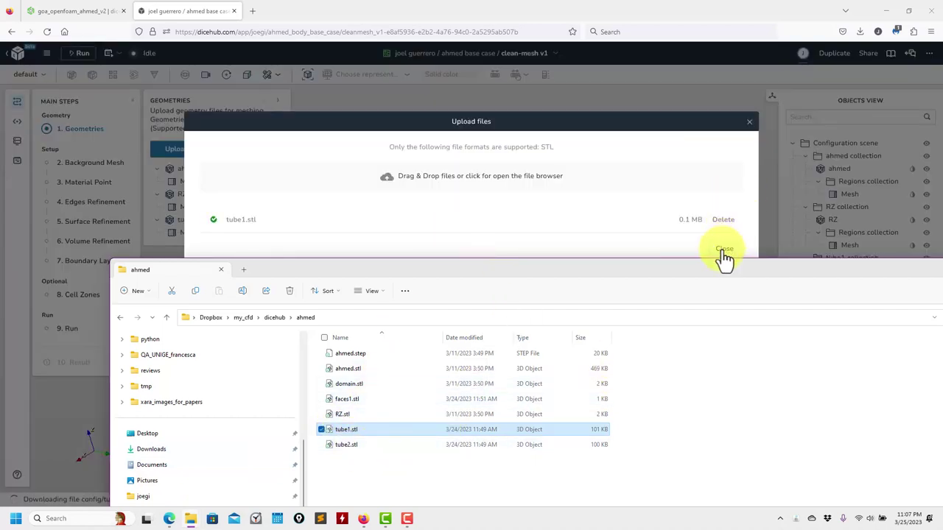
pyautogui.click(724, 249)
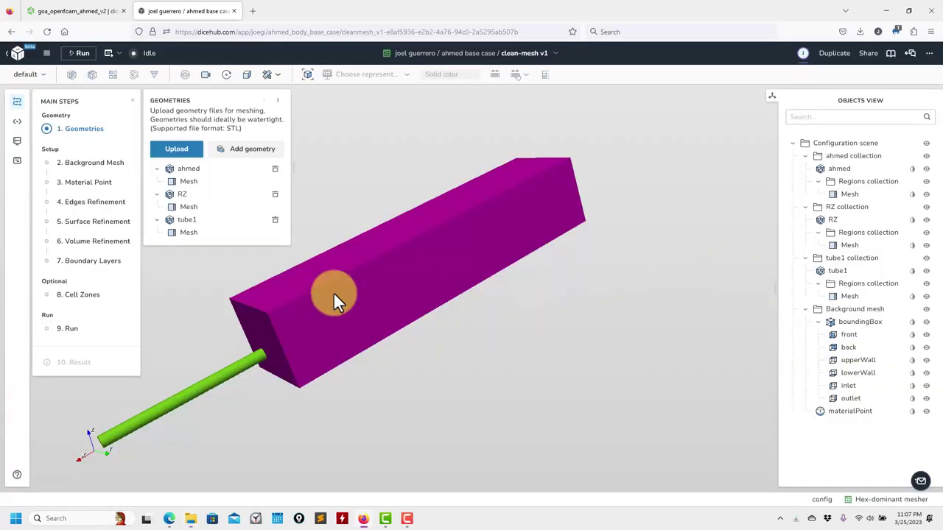
# Upload tube2.stl from the ahmed folder to the geometries
pyautogui.click(176, 149)
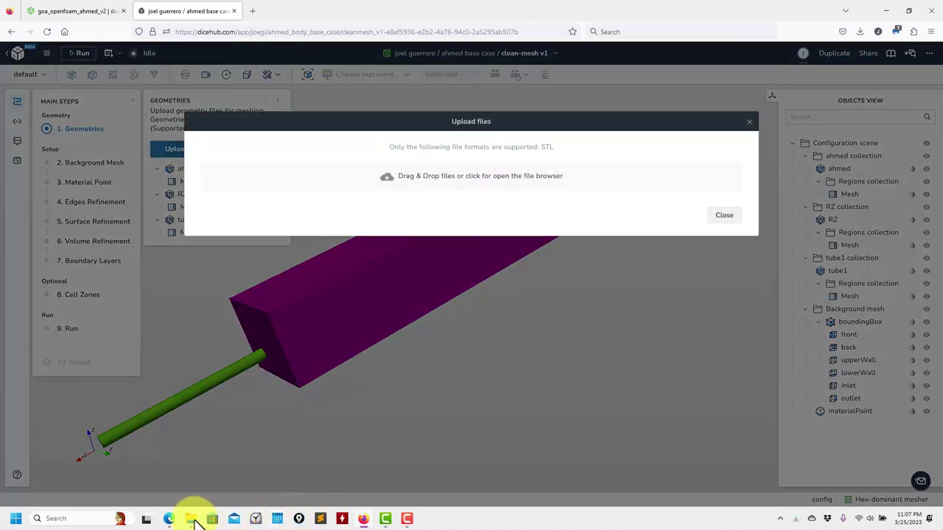
pyautogui.moveTo(191, 517)
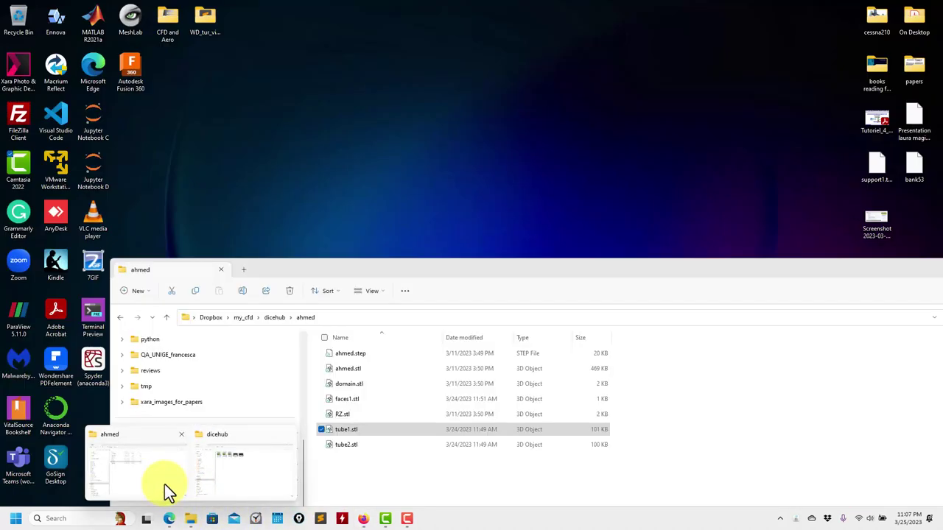
pyautogui.click(164, 486)
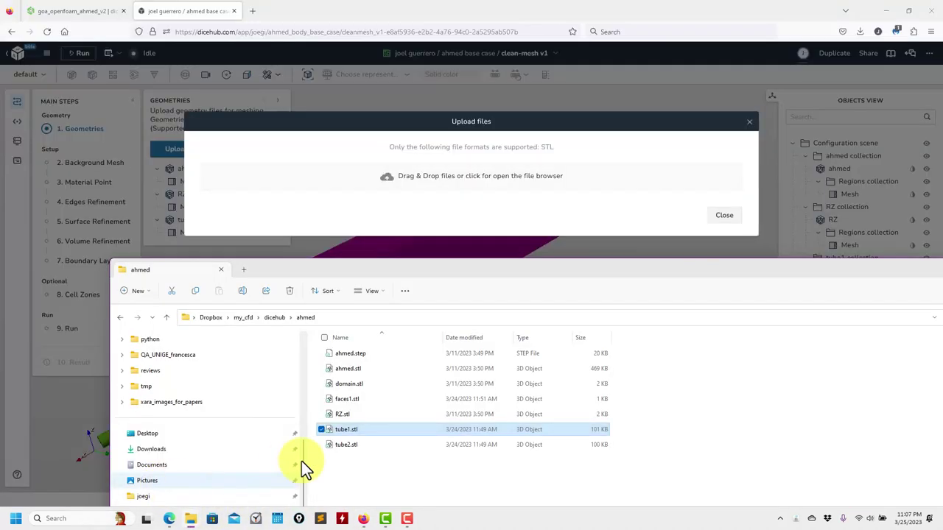
pyautogui.moveTo(343, 446); pyautogui.dragTo(526, 185)
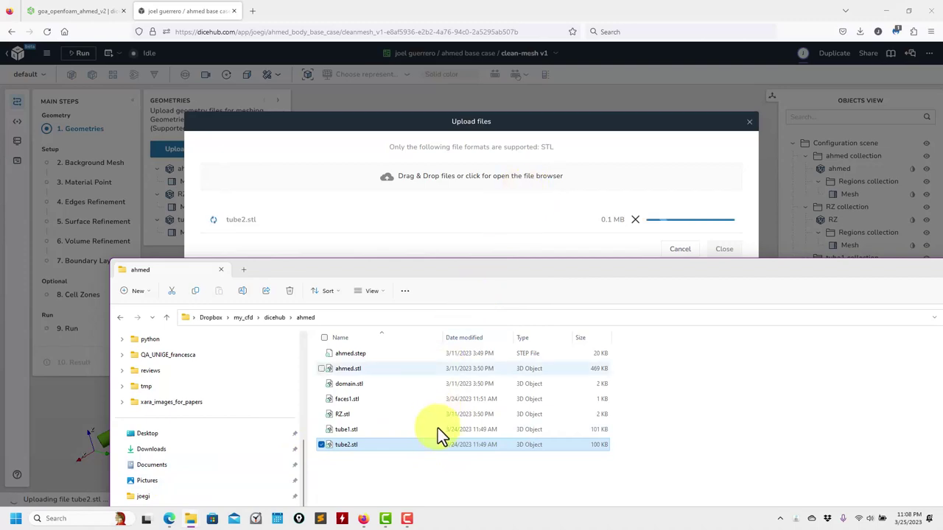
pyautogui.click(364, 485)
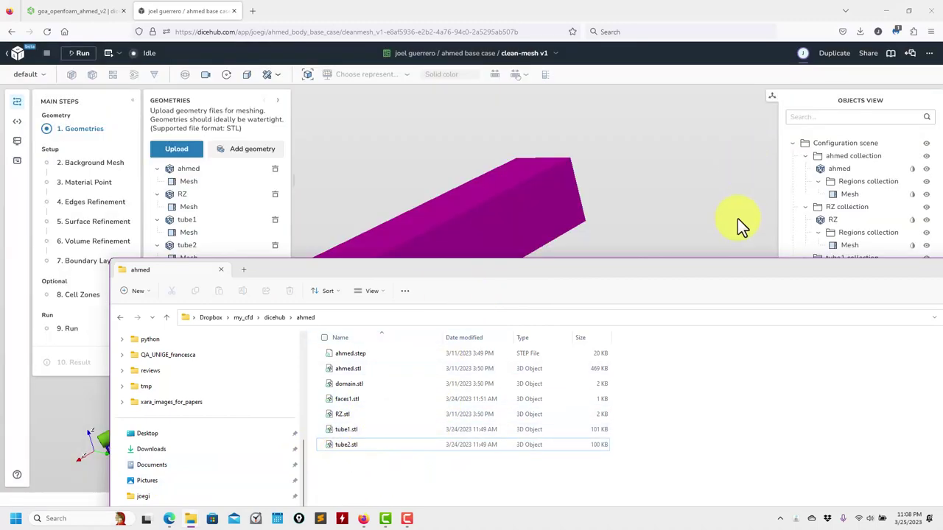
# Upload faces1.stl from the ahmed folder to the geometries and close the upload dialog
pyautogui.click(176, 150)
pyautogui.moveTo(191, 518)
pyautogui.click(151, 477)
pyautogui.moveTo(356, 402); pyautogui.dragTo(541, 176)
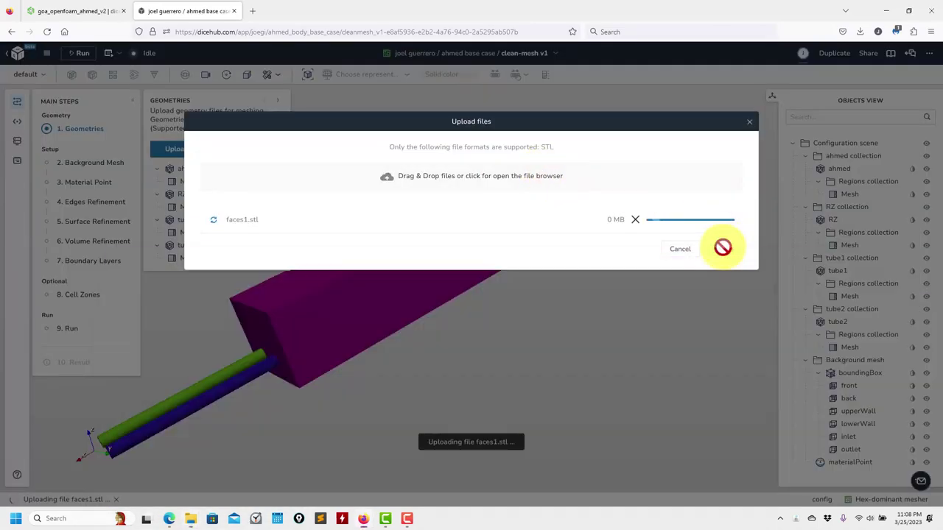
pyautogui.click(729, 248)
pyautogui.click(702, 248)
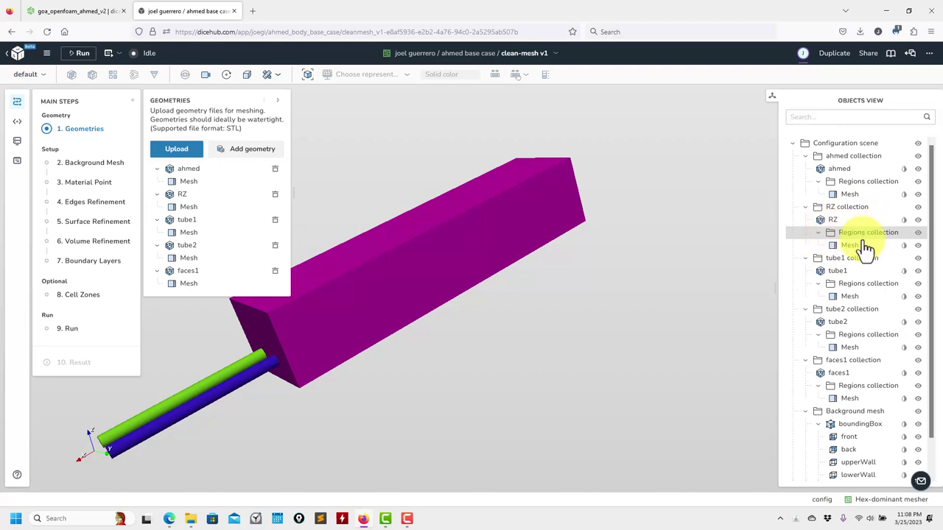
# Hide the RZ region's mesh and set the RZ geometry's opacity to 0.4 to view the bodies inside it
pyautogui.click(918, 245)
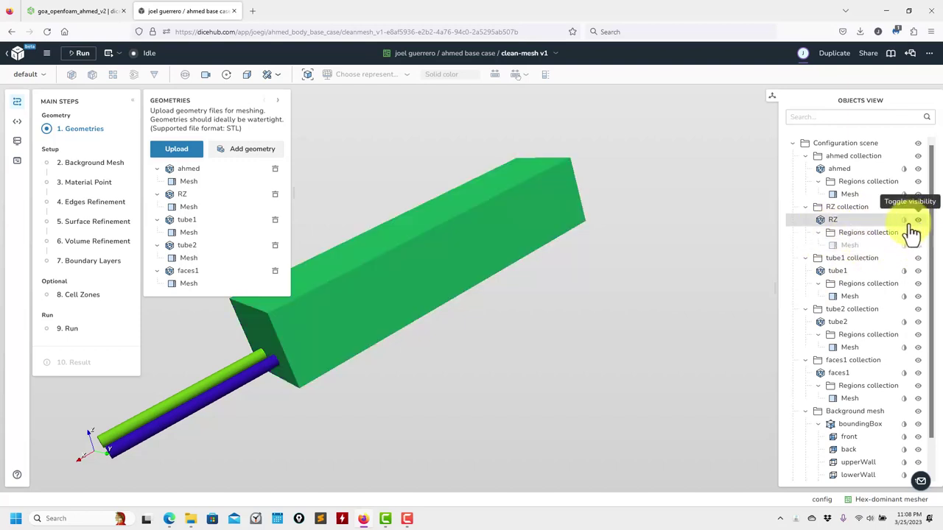
pyautogui.click(905, 221)
pyautogui.moveTo(857, 259); pyautogui.dragTo(774, 257)
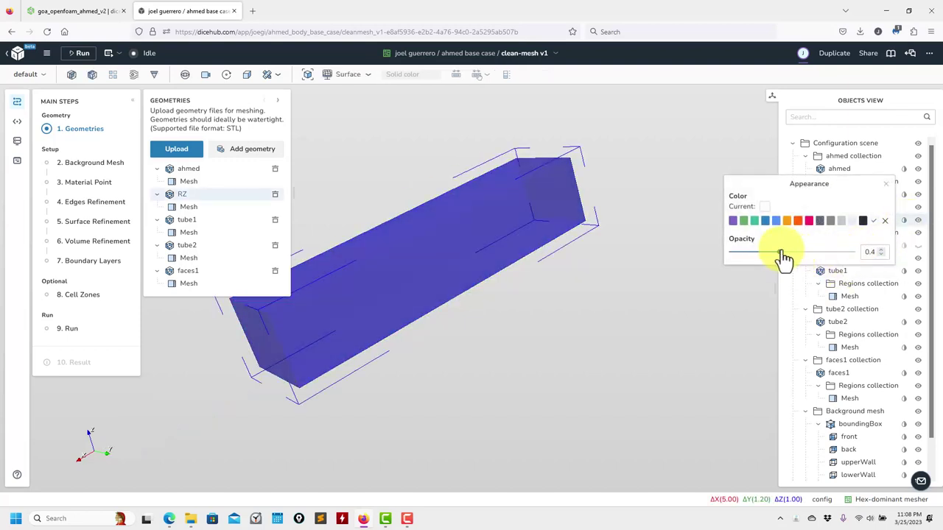
pyautogui.click(886, 183)
pyautogui.moveTo(508, 369); pyautogui.dragTo(596, 346)
pyautogui.moveTo(441, 337); pyautogui.dragTo(623, 401)
pyautogui.scroll(5, 526, 366)
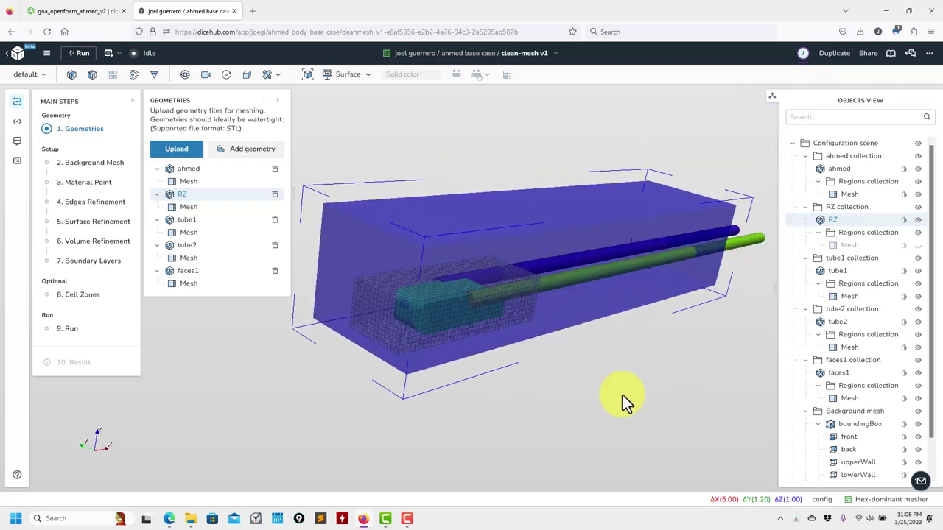
# Hide the RZ collection and stretch the background mesh's bounding box to about X -1.33 to 1.95 m, Y -1.16 to 0.93 m, Z 0 to 1.01 m
pyautogui.click(83, 164)
pyautogui.moveTo(438, 402); pyautogui.dragTo(531, 376)
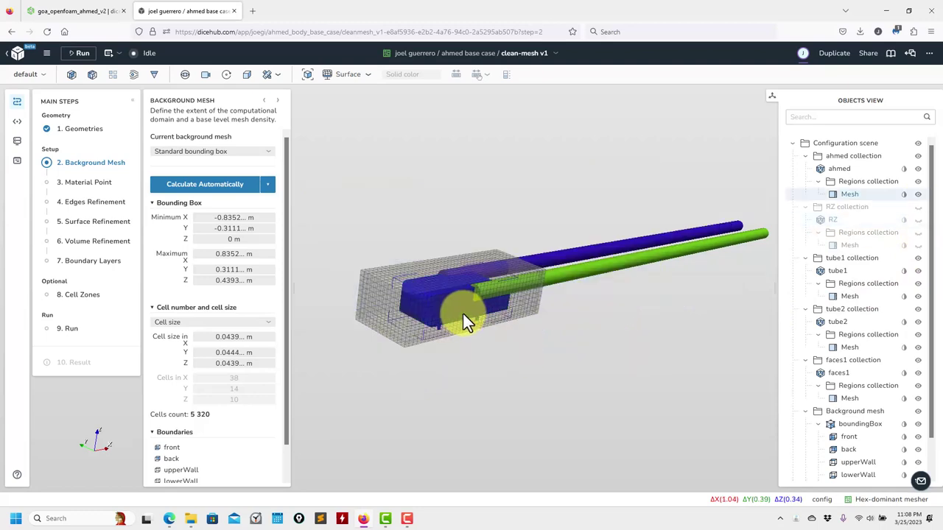
pyautogui.click(434, 345)
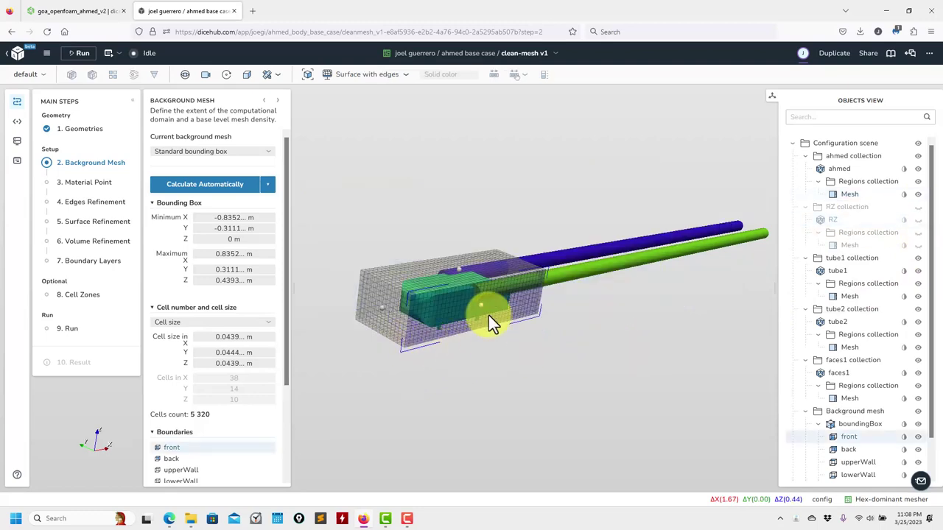
pyautogui.moveTo(482, 306); pyautogui.dragTo(593, 367)
pyautogui.moveTo(492, 287); pyautogui.dragTo(482, 409)
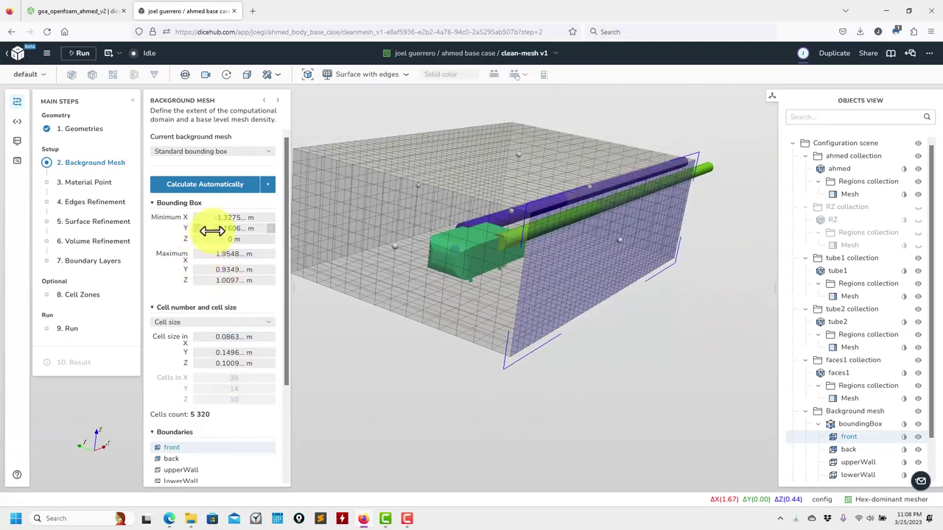
# Set the bounding box's minimum X to -3 m and look up the coordinates of the domain box's bottom corners in the Onshape model
pyautogui.click(236, 219)
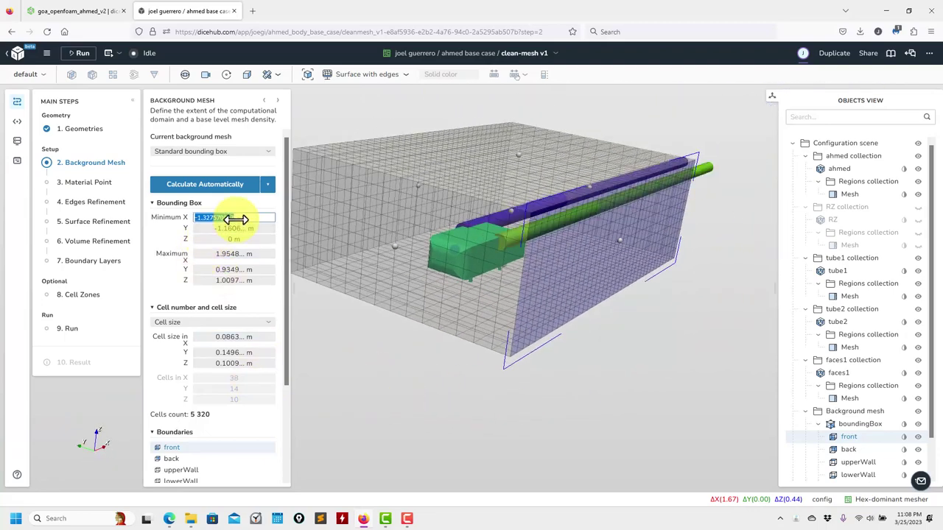
pyautogui.press('Return')
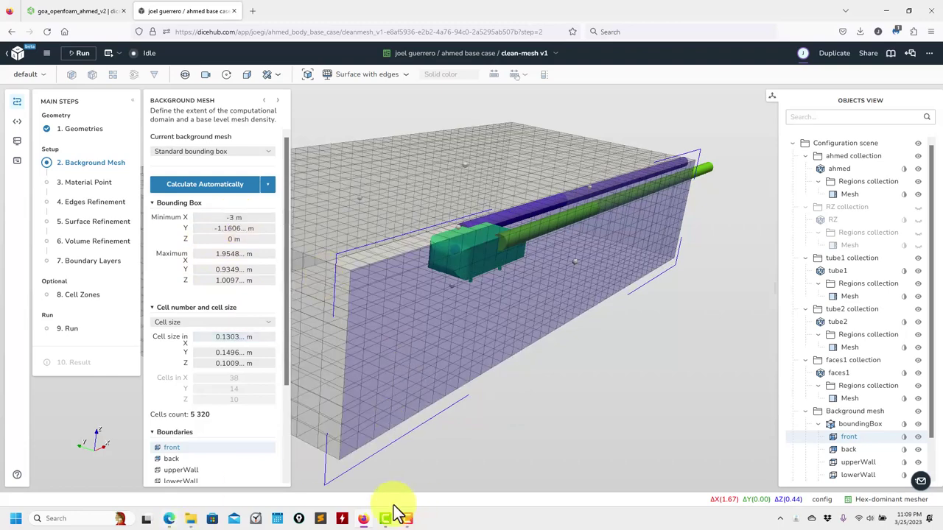
pyautogui.click(70, 10)
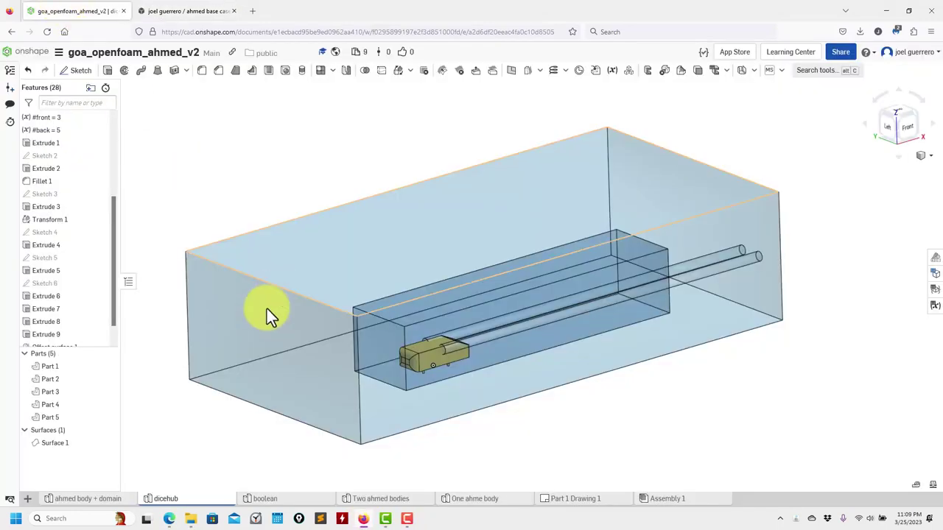
pyautogui.click(188, 381)
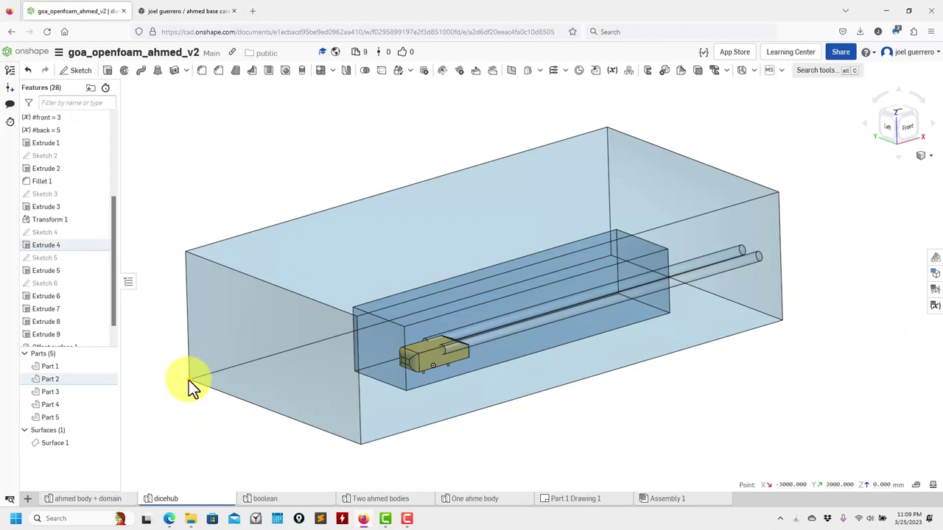
pyautogui.click(762, 375)
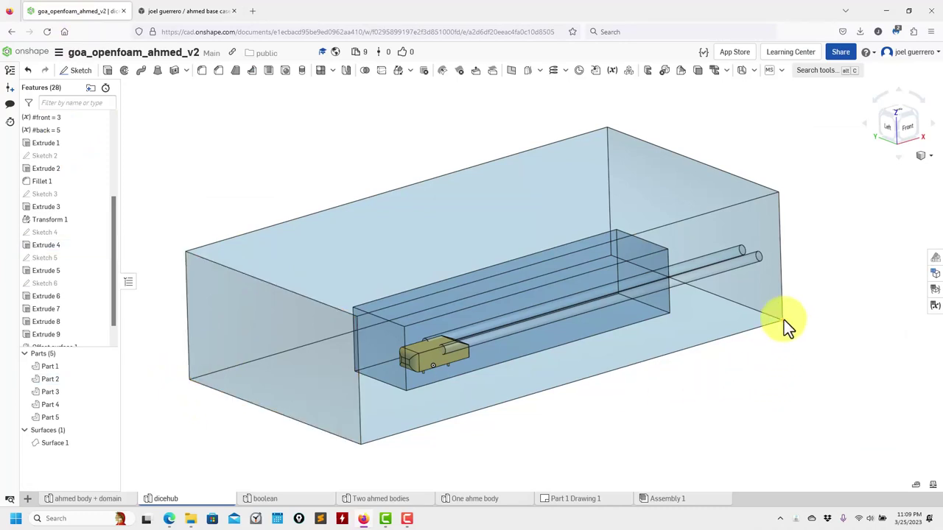
pyautogui.click(784, 319)
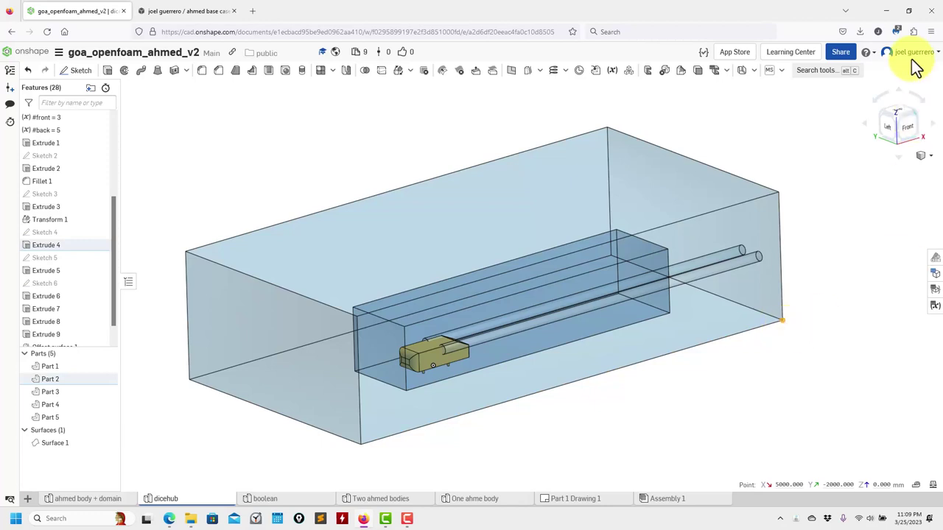
# Return to the mesher and set the bounding box's maximum X to 5 m, minimum Y to -2 m and maximum Y to 2 m
pyautogui.click(158, 11)
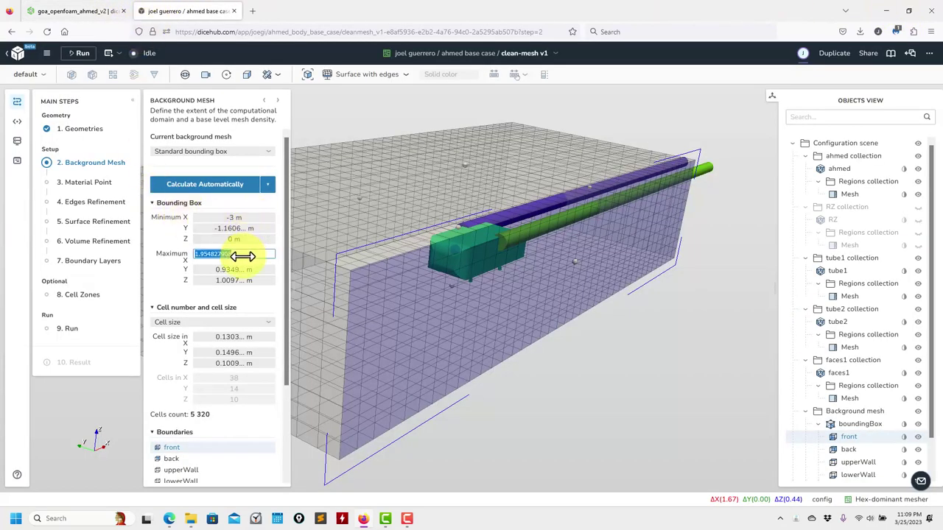
pyautogui.press('Return')
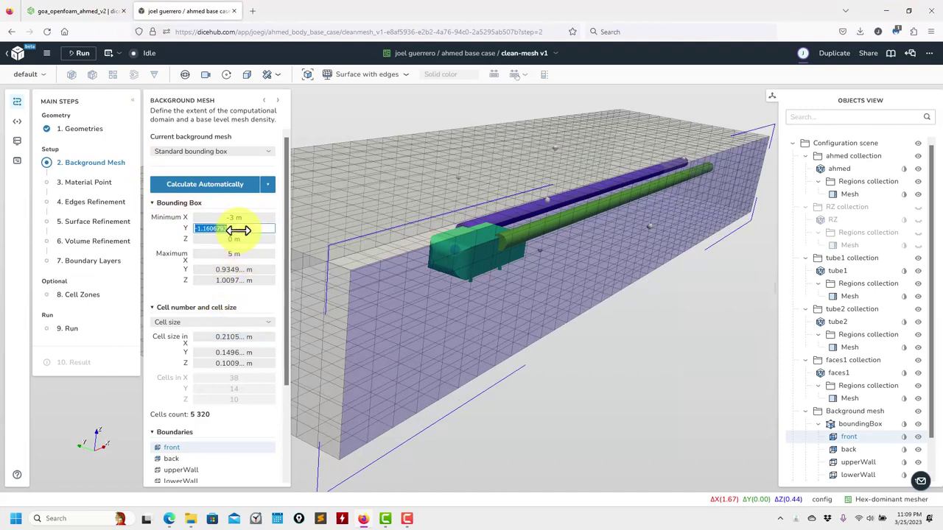
pyautogui.click(238, 230)
pyautogui.write('-2')
pyautogui.press('Return')
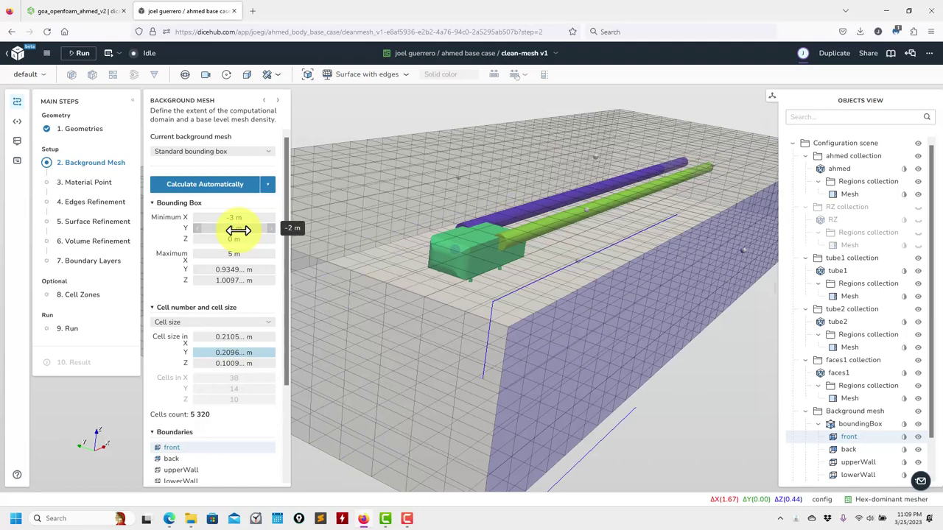
pyautogui.click(253, 269)
pyautogui.write('2')
pyautogui.press('Return')
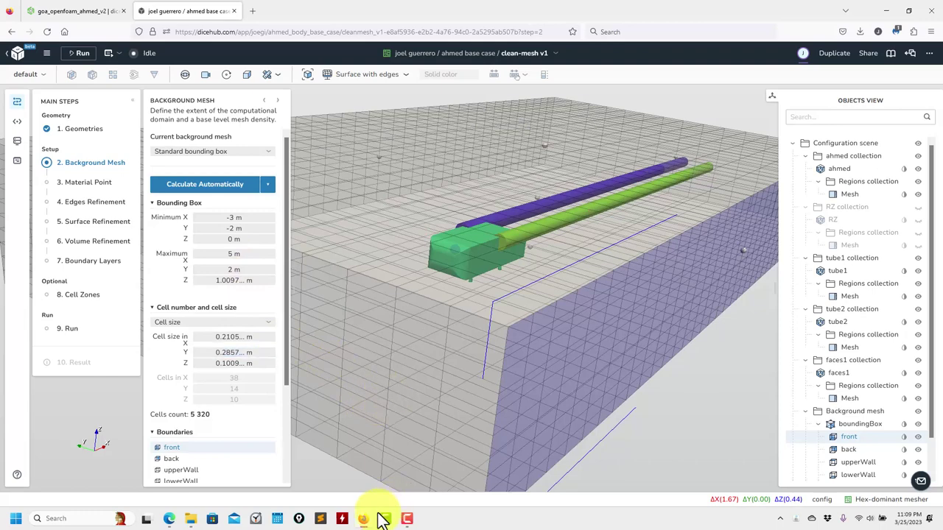
# Look up the domain box's upper corner in the Onshape model and set the mesher bounding box's maximum Z to 2 m
pyautogui.click(38, 11)
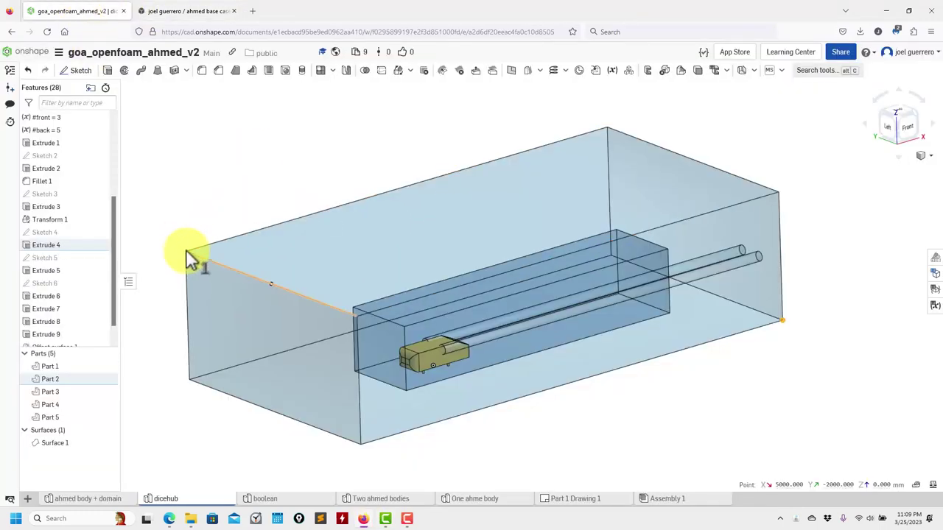
pyautogui.click(787, 456)
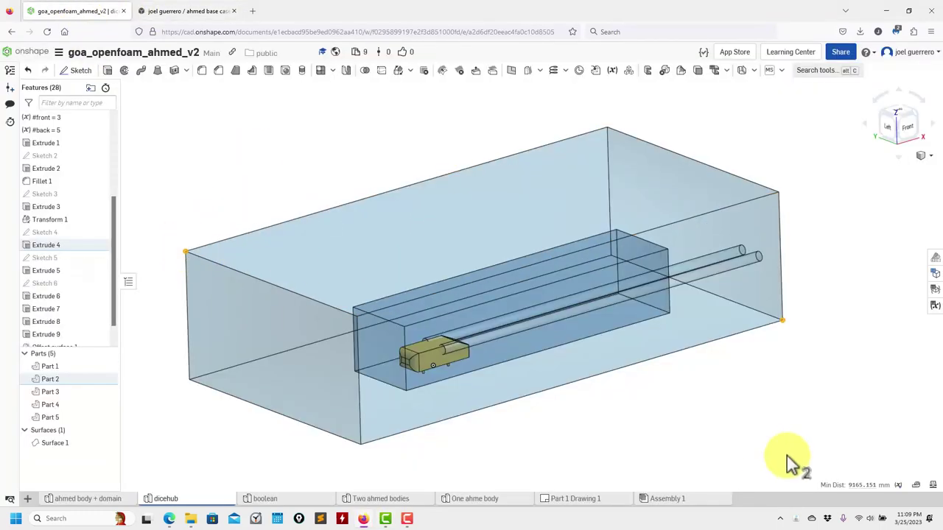
pyautogui.click(184, 251)
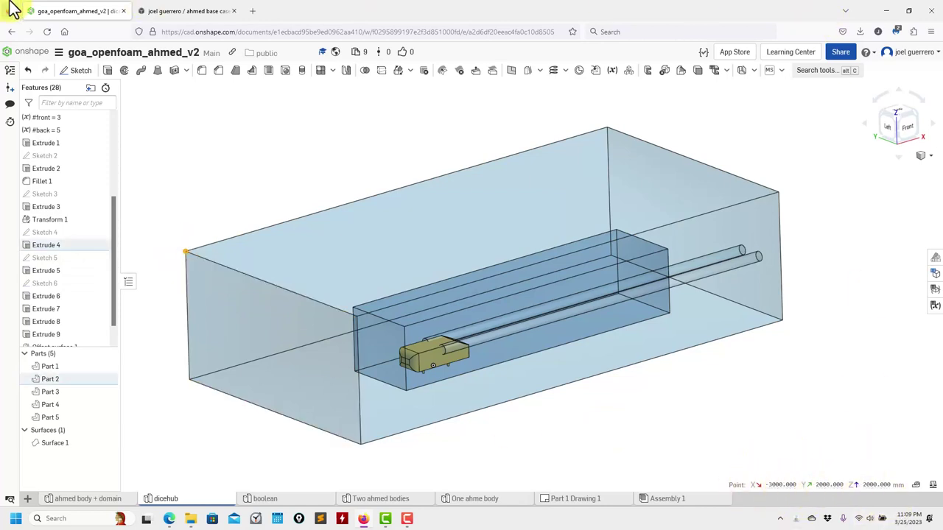
pyautogui.click(154, 10)
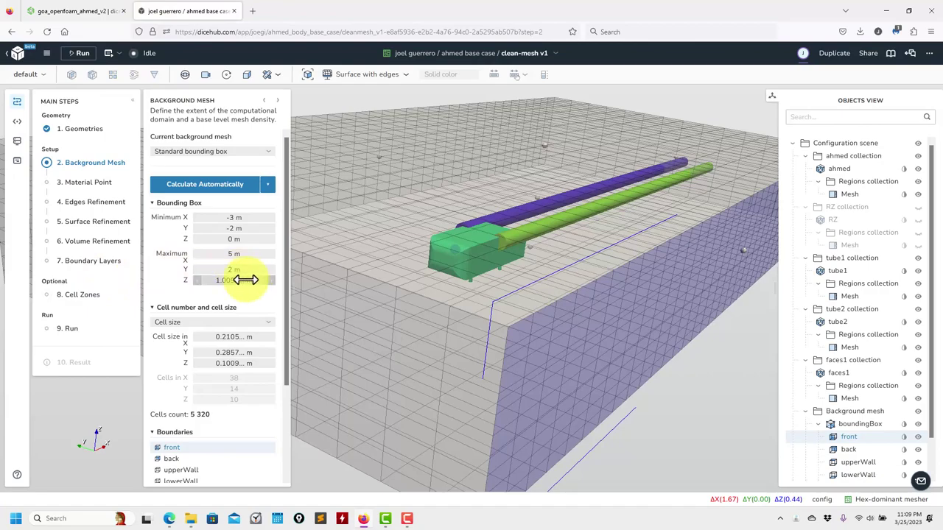
pyautogui.press('Return')
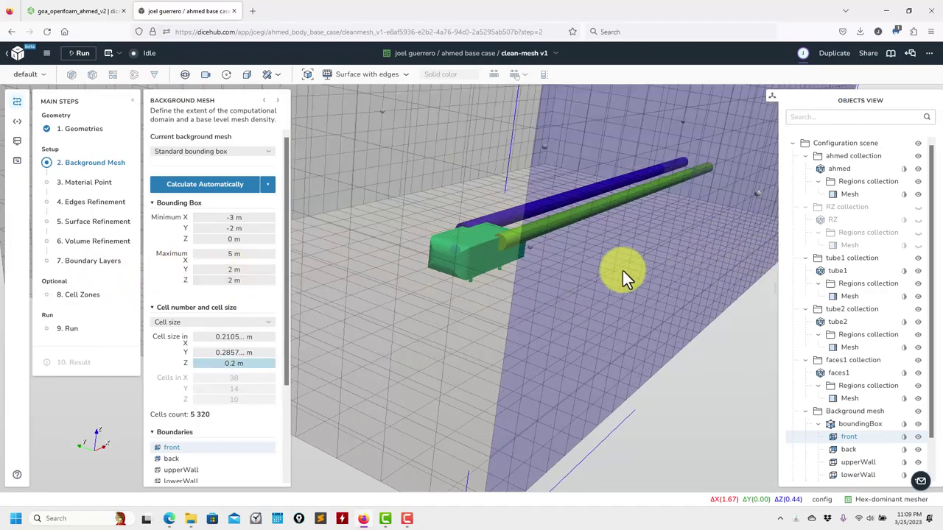
# Set the background mesh cell size to 0.1 m in X, Y and Z
pyautogui.scroll(-5, 630, 277)
pyautogui.moveTo(586, 341); pyautogui.dragTo(308, 344)
pyautogui.click(213, 337)
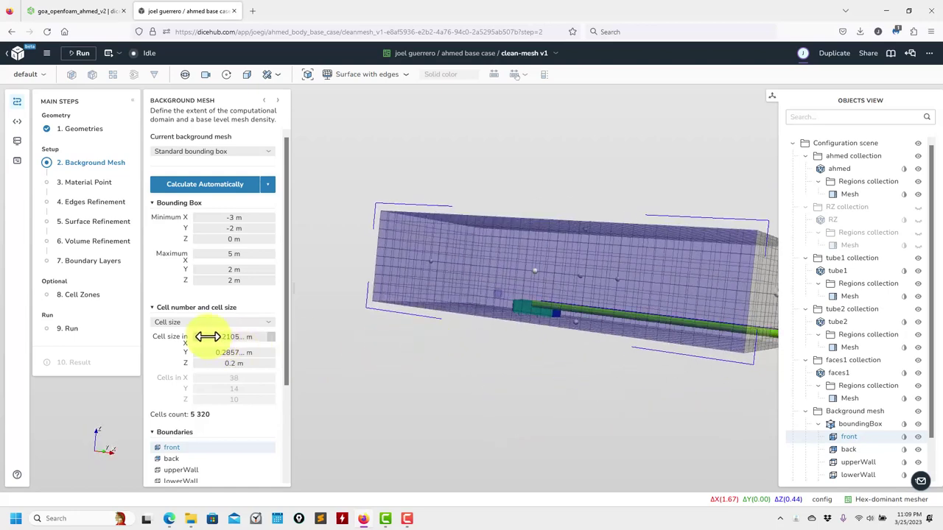
pyautogui.write('0.1')
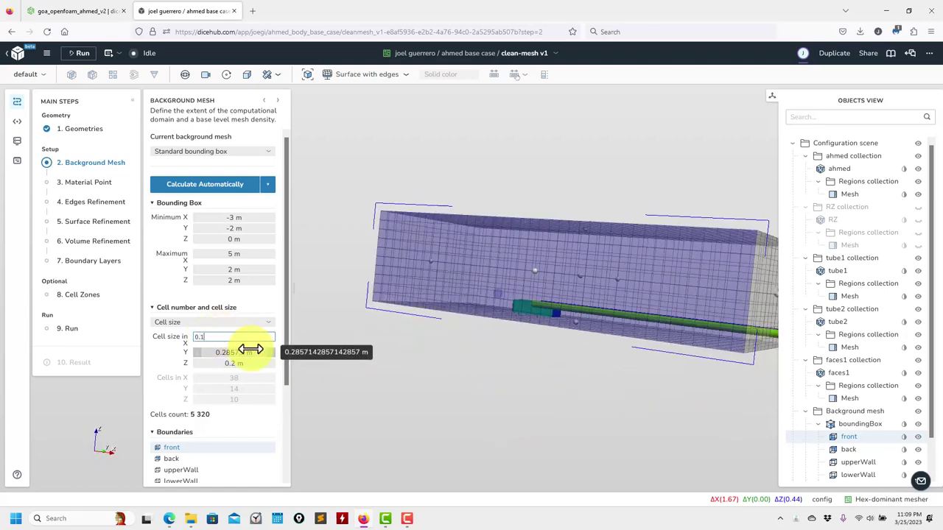
pyautogui.press('Return')
pyautogui.click(249, 353)
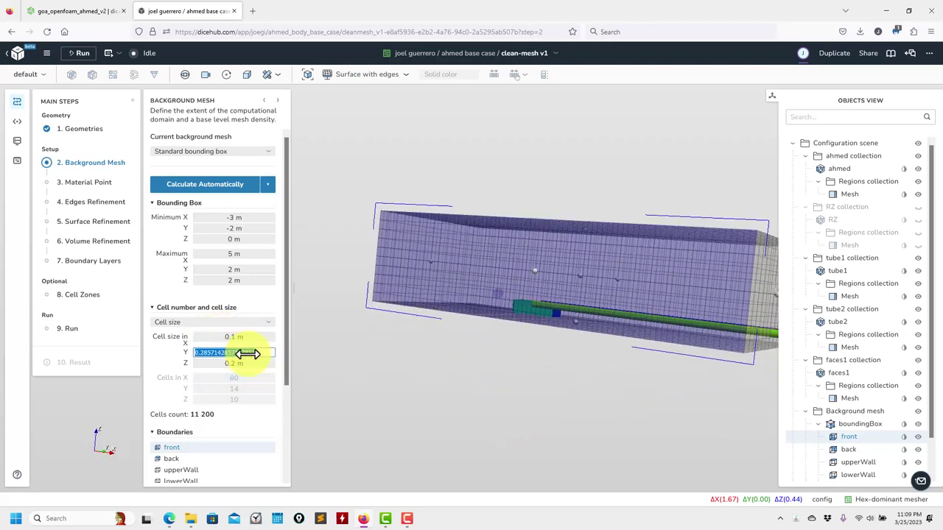
pyautogui.press('Return')
pyautogui.click(243, 362)
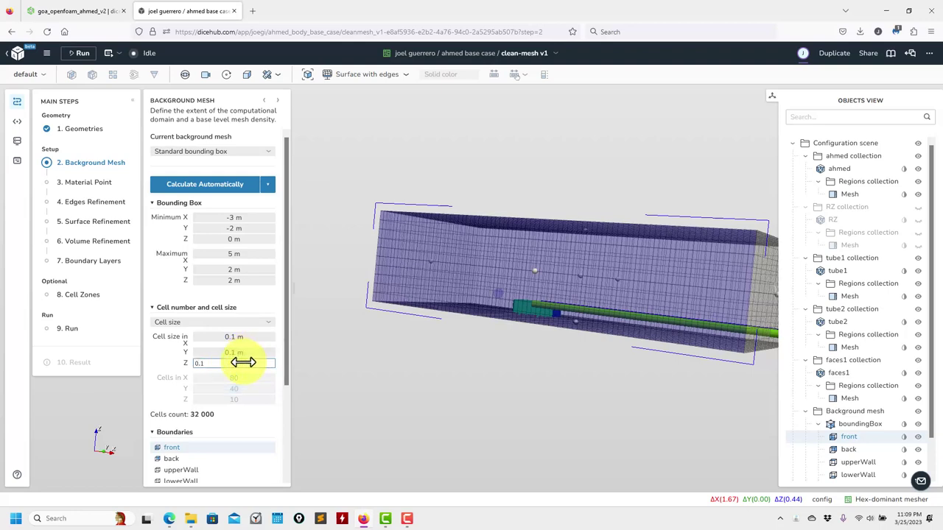
pyautogui.write('0.1')
pyautogui.press('Return')
pyautogui.moveTo(406, 321); pyautogui.dragTo(402, 353)
# Place the material point inside the background mesh, outside the ahmed body, at about X 0.22, Y -0.85, Z 1.09 m
pyautogui.click(96, 183)
pyautogui.moveTo(398, 391); pyautogui.dragTo(267, 420)
pyautogui.click(221, 302)
pyautogui.moveTo(545, 390); pyautogui.dragTo(544, 288)
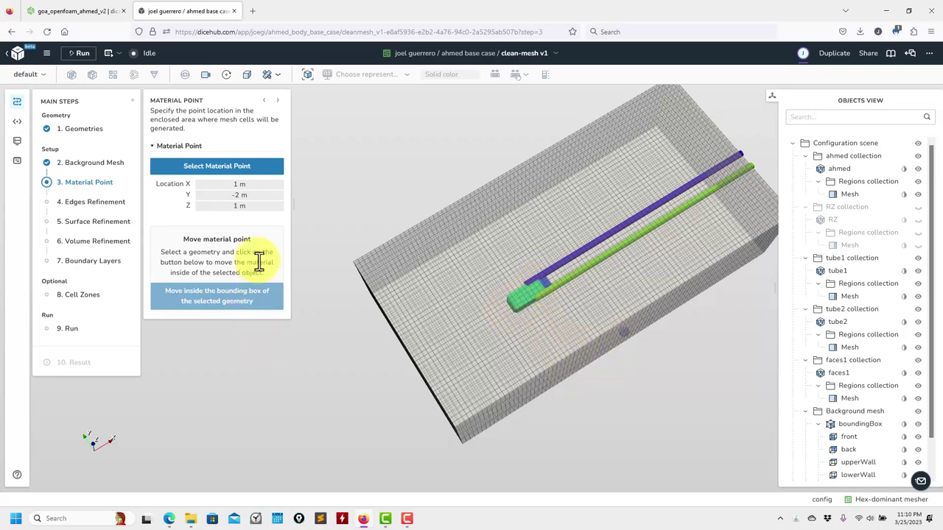
pyautogui.moveTo(390, 254); pyautogui.dragTo(564, 342)
pyautogui.moveTo(630, 338)
pyautogui.mouseDown()
pyautogui.moveTo(614, 322)
pyautogui.moveTo(625, 341)
pyautogui.mouseUp()
pyautogui.click(625, 340)
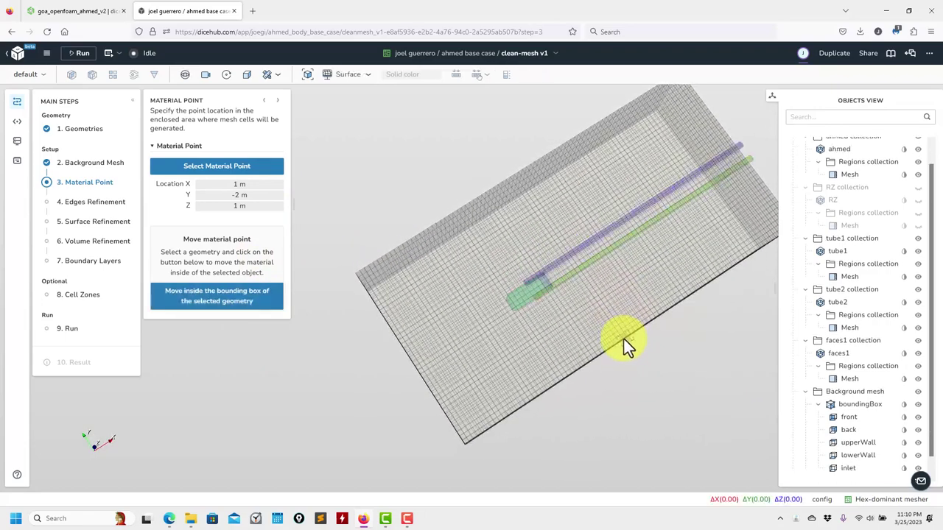
pyautogui.moveTo(562, 313); pyautogui.dragTo(463, 319)
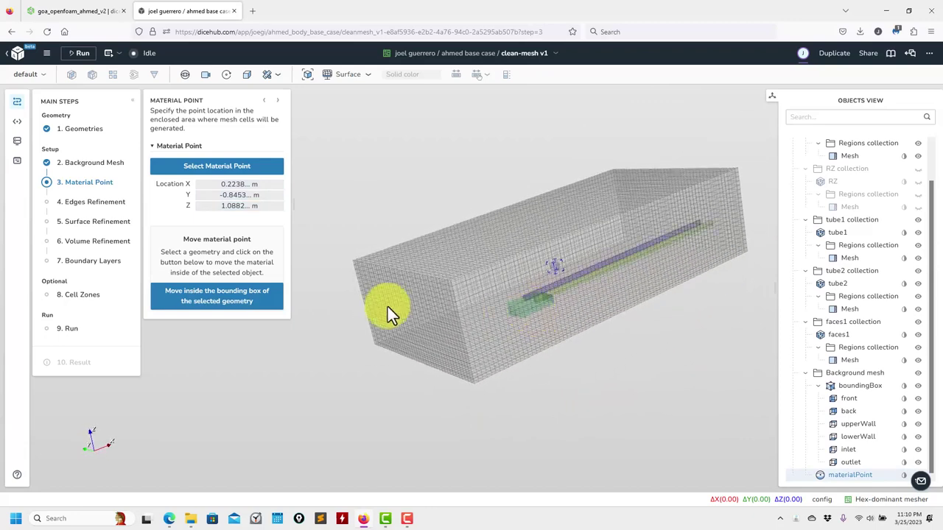
# Open the edges refinement settings and show the RZ collection inside the background mesh again
pyautogui.click(94, 205)
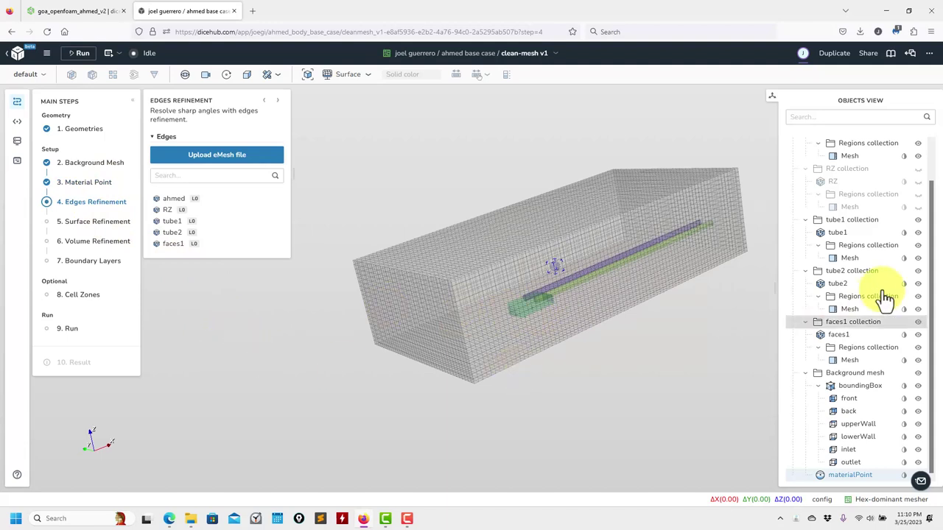
pyautogui.scroll(1, 872, 235)
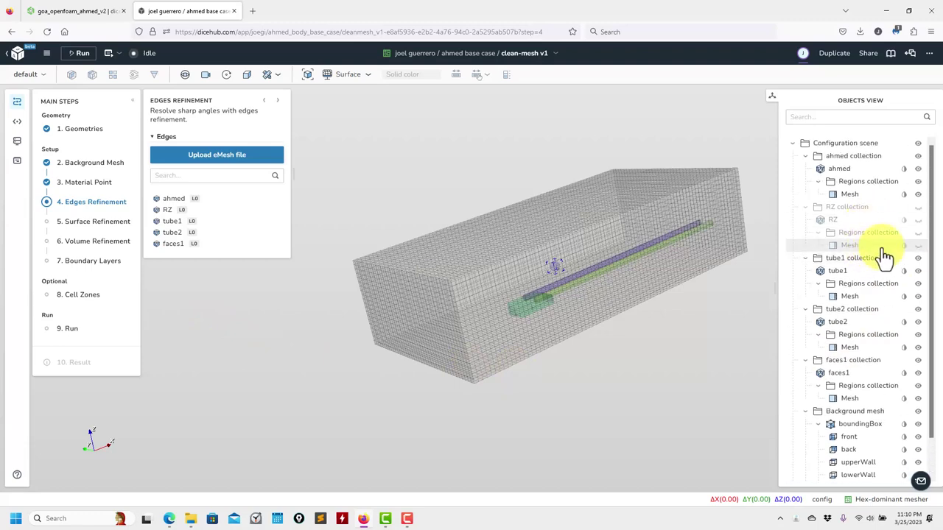
pyautogui.click(918, 207)
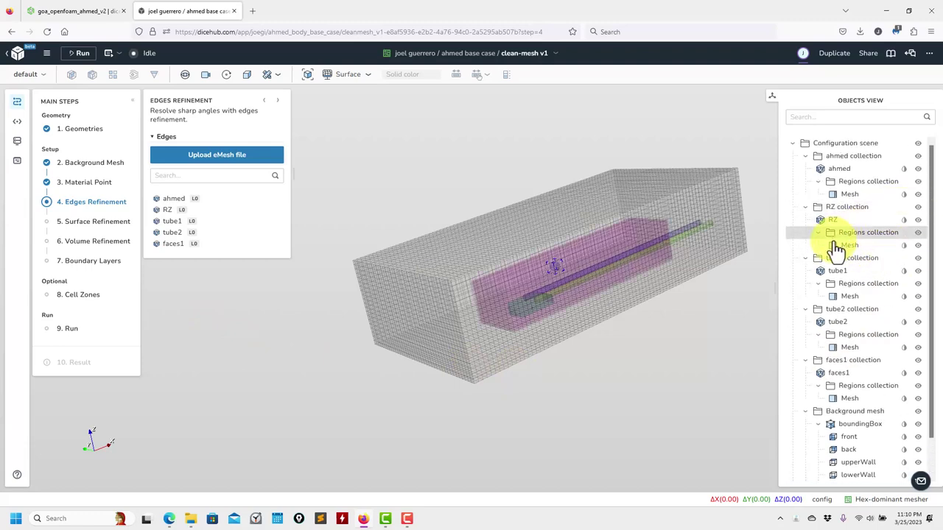
pyautogui.click(847, 296)
pyautogui.moveTo(584, 446); pyautogui.dragTo(551, 382)
pyautogui.scroll(5, 589, 390)
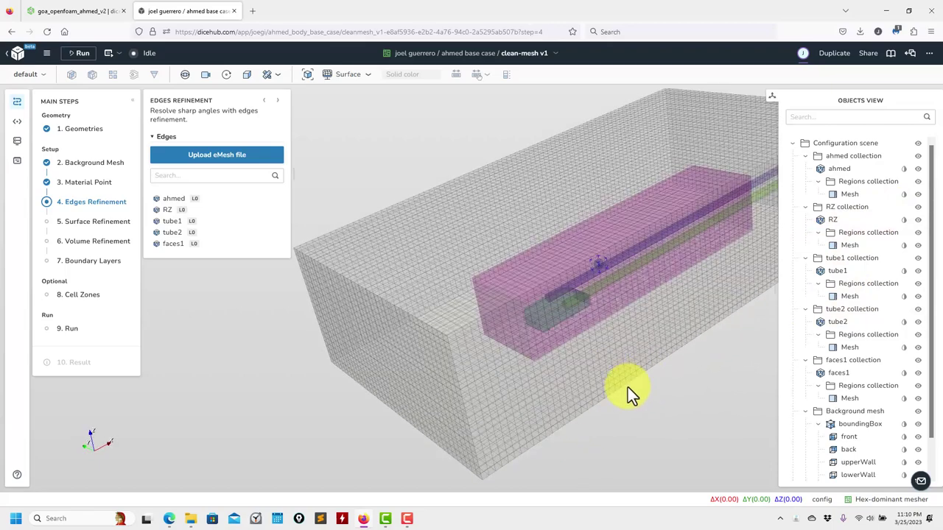
pyautogui.moveTo(552, 402); pyautogui.dragTo(649, 346)
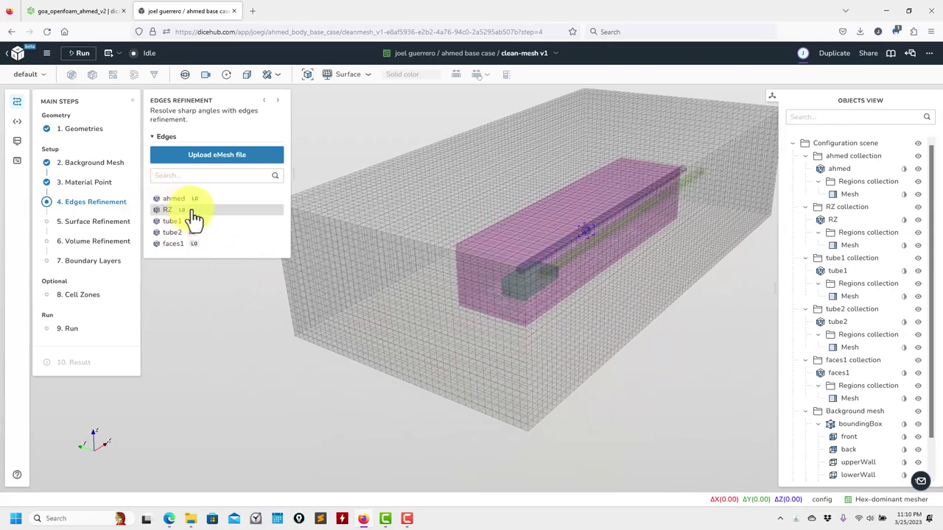
# Remove the edge refinement from RZ, tube1, tube2 and faces1
pyautogui.click(196, 212)
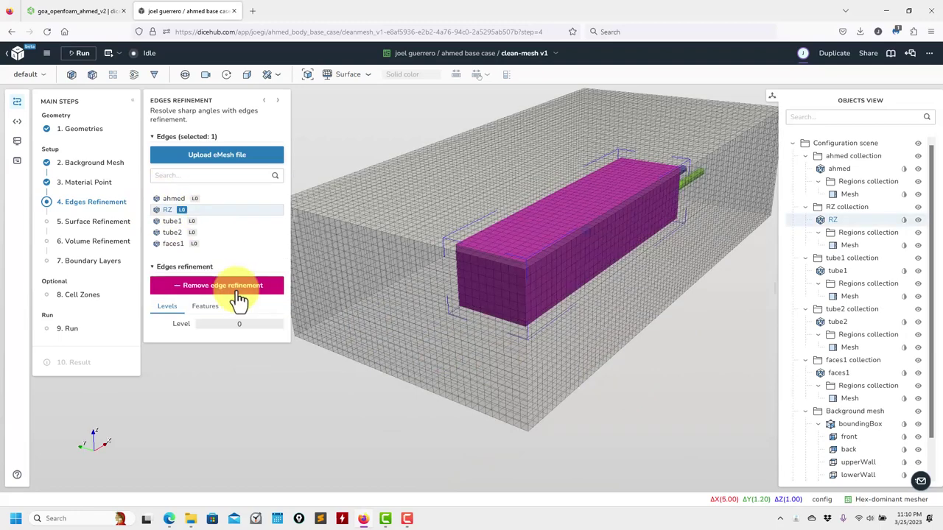
pyautogui.click(238, 291)
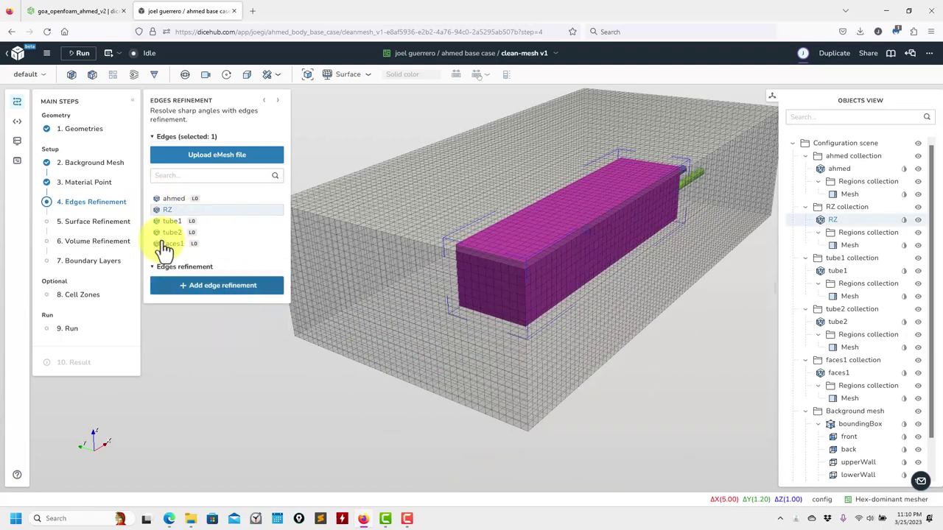
pyautogui.click(210, 222)
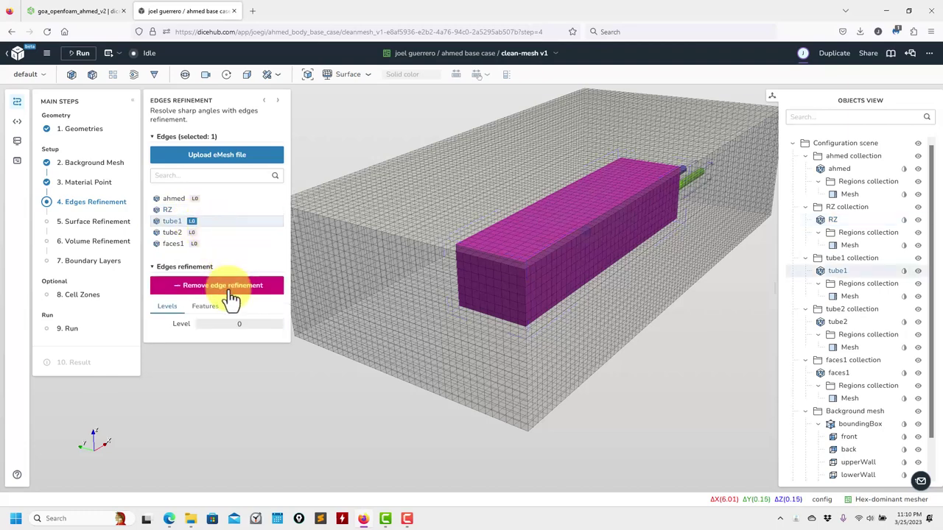
pyautogui.click(230, 288)
pyautogui.click(219, 233)
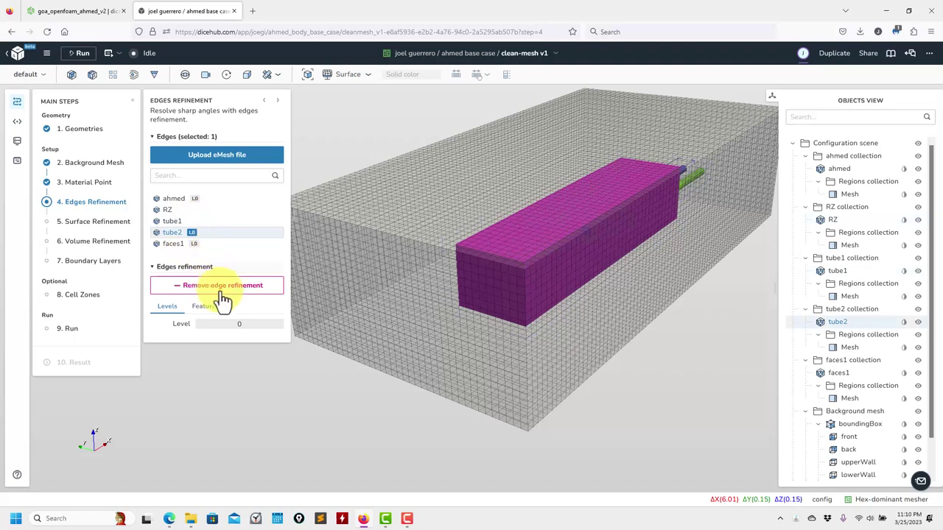
pyautogui.click(225, 287)
pyautogui.click(206, 244)
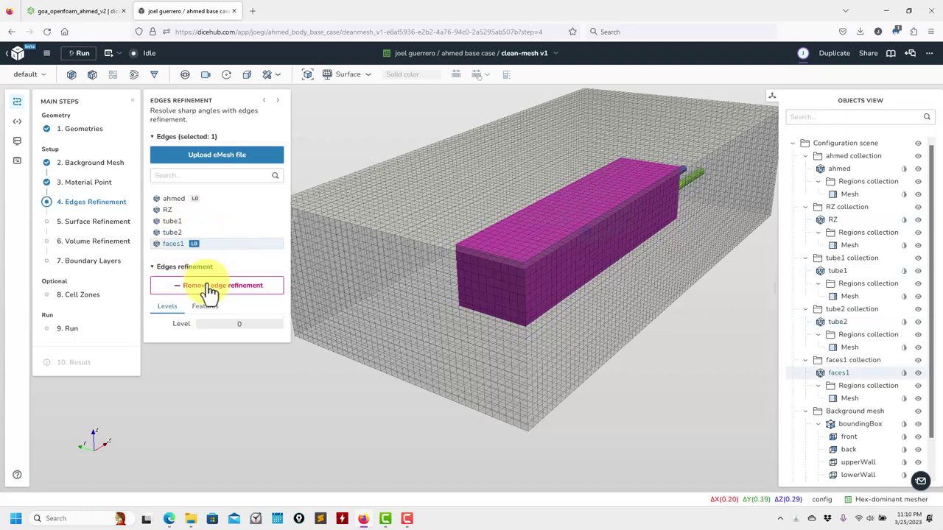
pyautogui.click(210, 288)
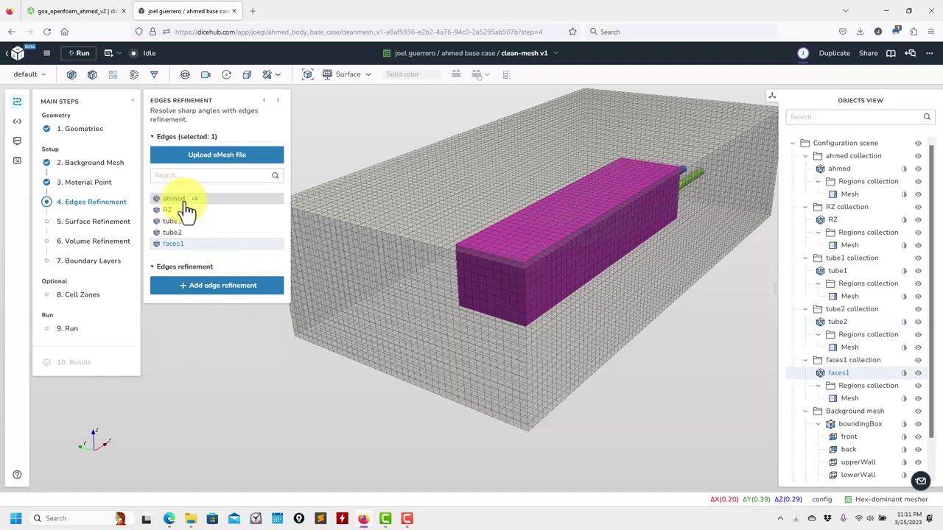
# Clear the geometry selection and hide the RZ region's mesh to reveal the bodies inside it
pyautogui.click(228, 205)
pyautogui.click(701, 381)
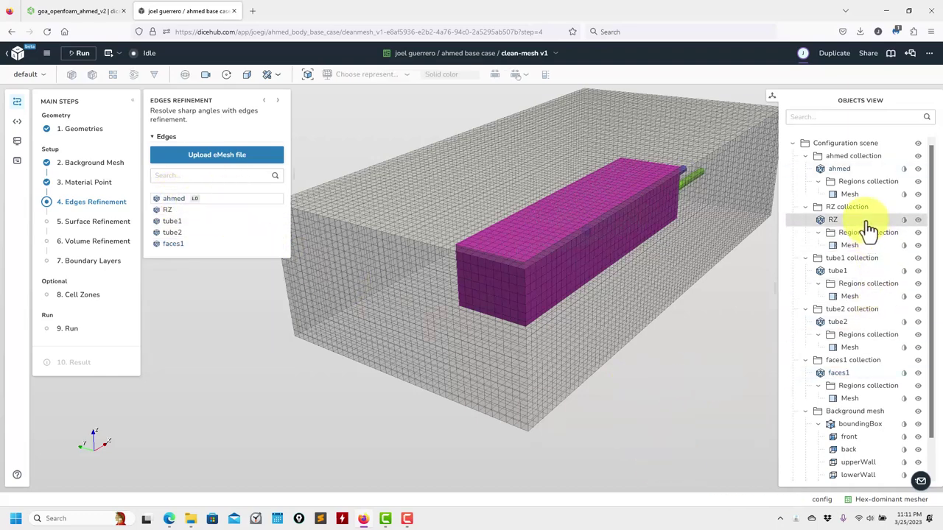
pyautogui.click(918, 244)
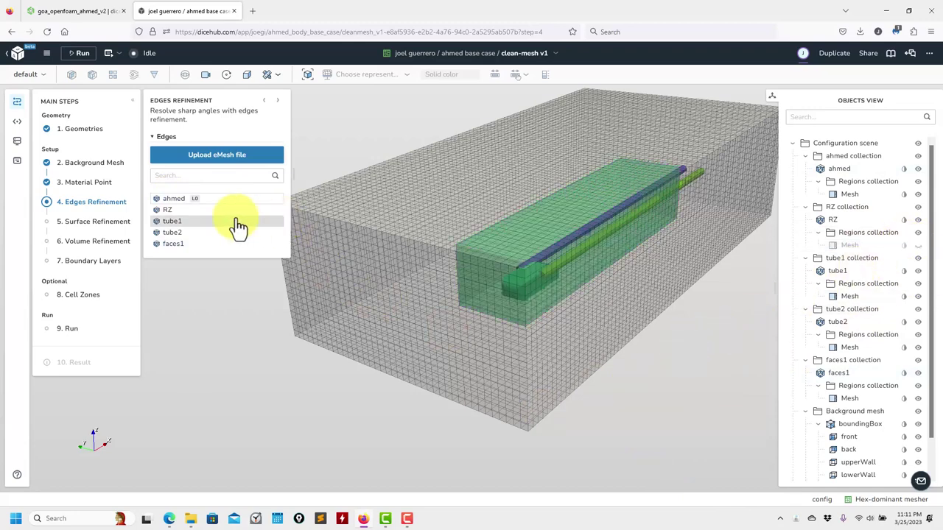
# Select ahmed, inspect the body inside the refinement box, and review the level and feature settings of its edge refinement
pyautogui.click(221, 200)
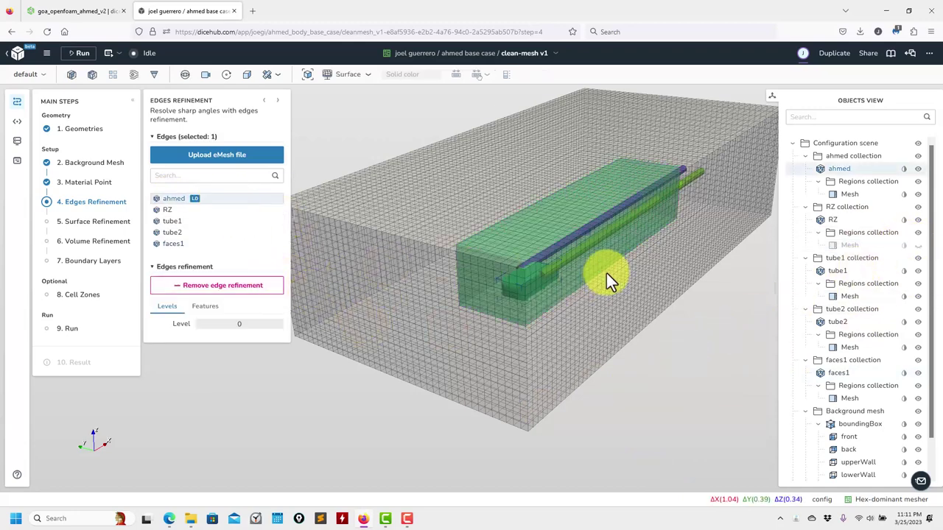
pyautogui.scroll(5, 630, 367)
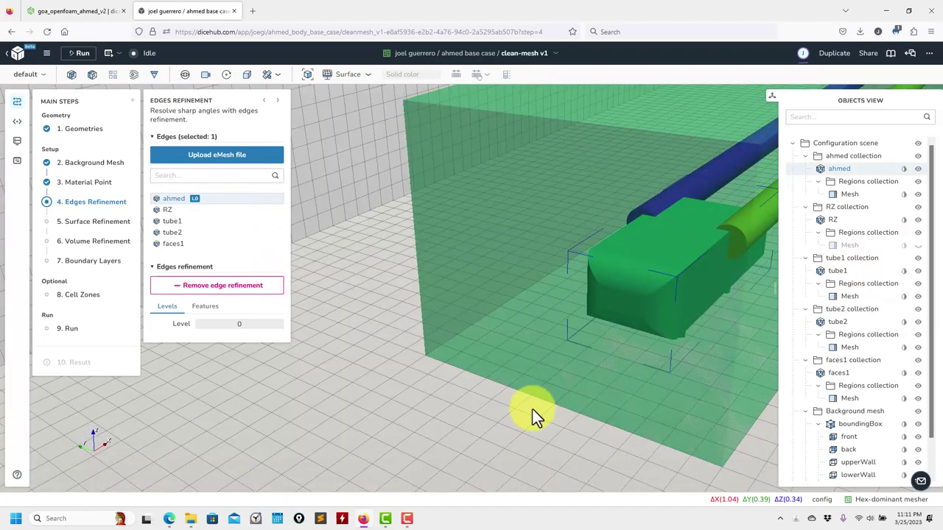
pyautogui.scroll(-5, 533, 410)
pyautogui.scroll(-4, 379, 409)
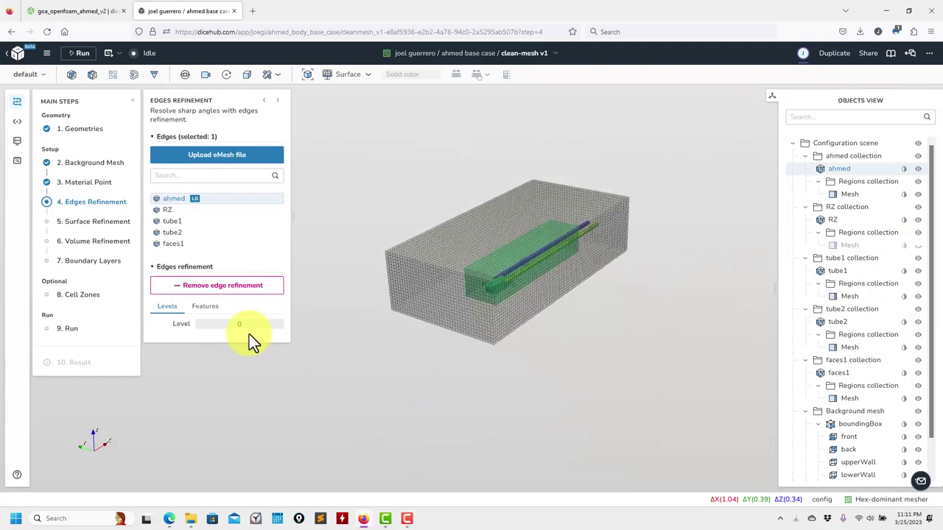
pyautogui.click(211, 313)
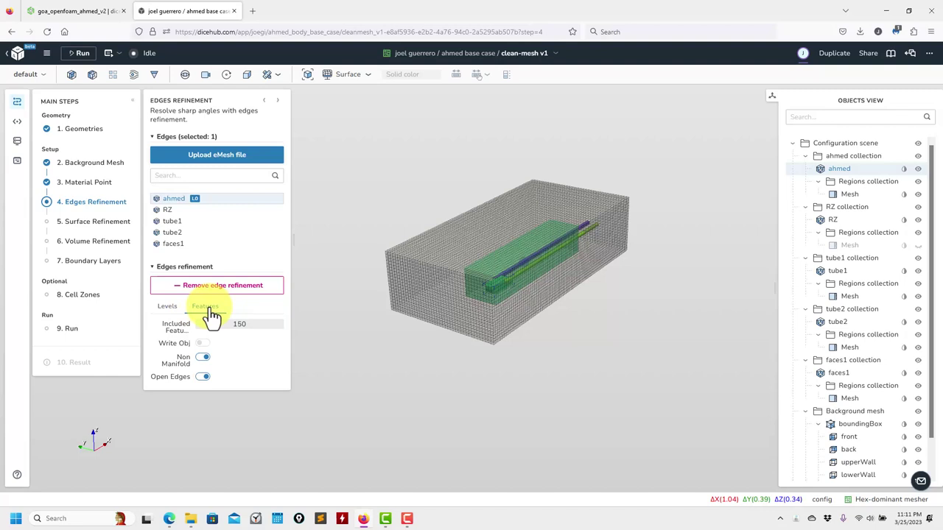
pyautogui.click(169, 307)
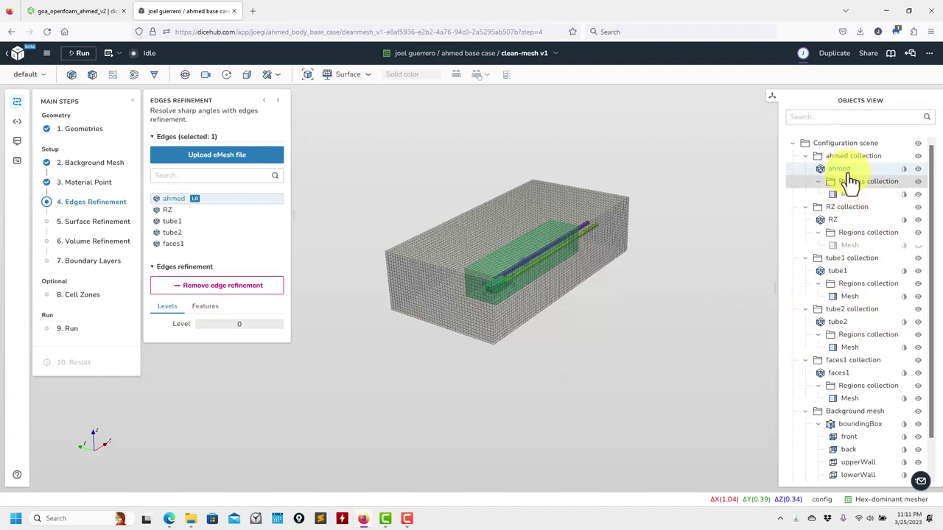
# Add a feature edges filter to ahmed and apply it with an included feature angle of 120
pyautogui.click(153, 74)
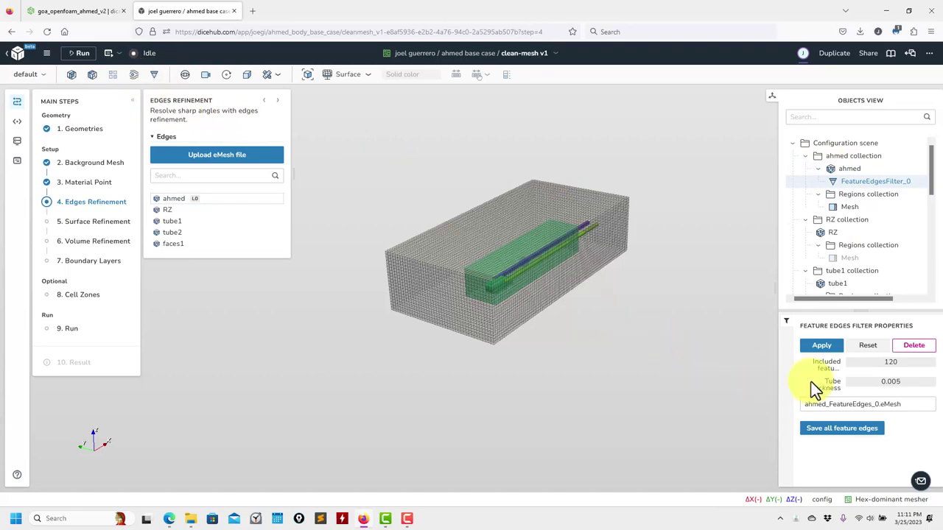
pyautogui.click(823, 346)
pyautogui.scroll(5, 528, 393)
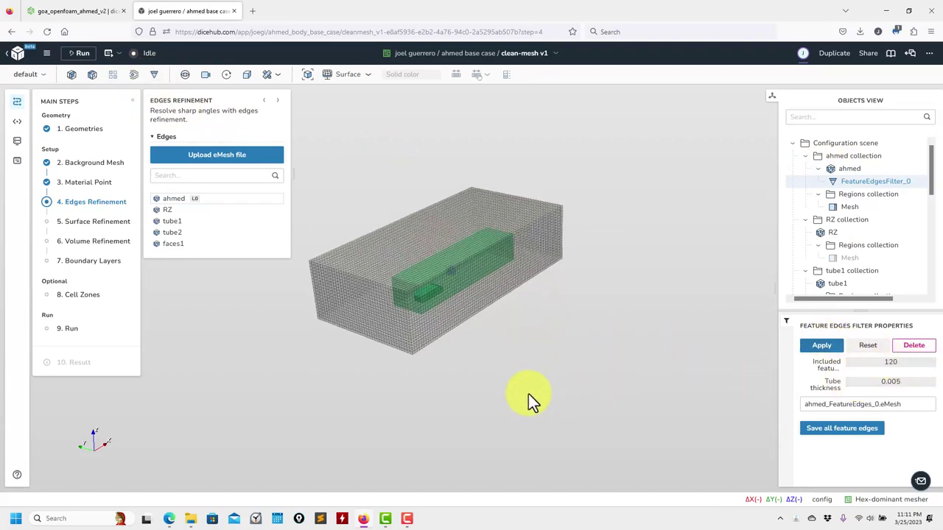
pyautogui.scroll(8, 469, 375)
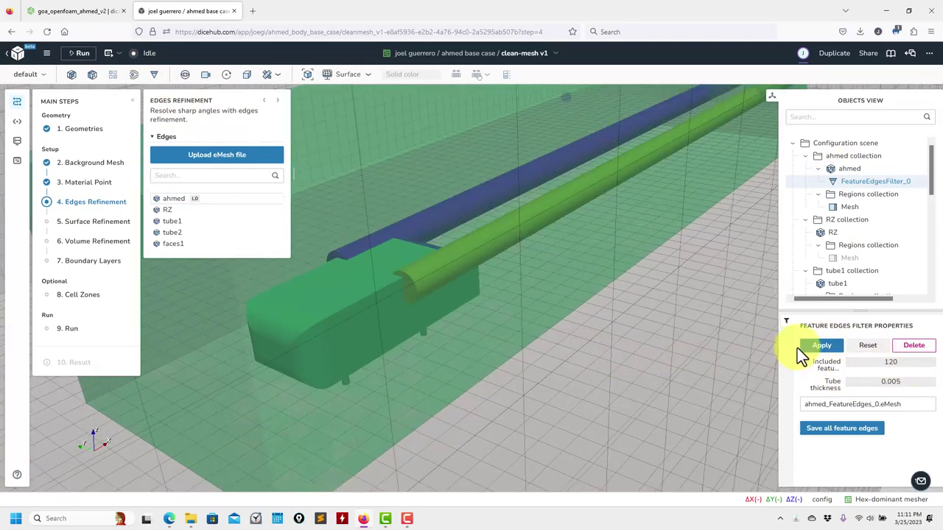
pyautogui.click(800, 347)
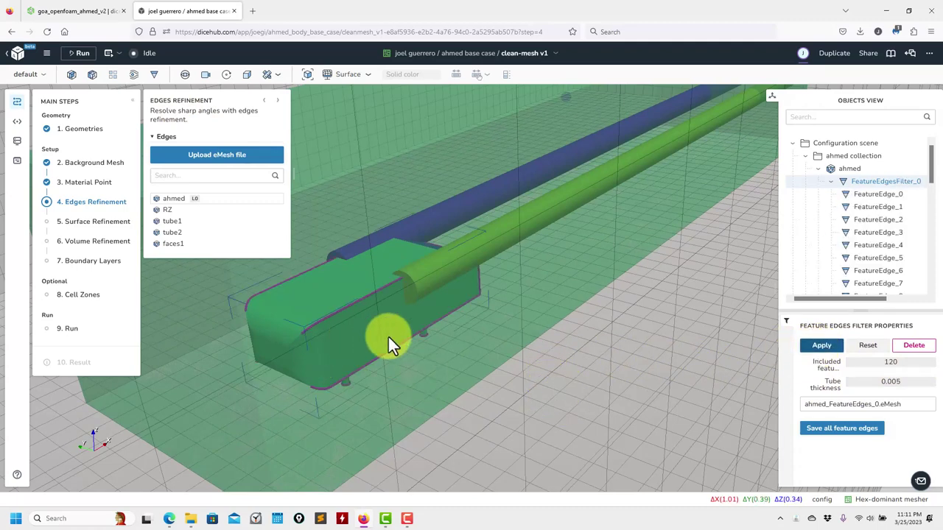
# Set the feature edges filter's included feature angle to 170, reapply it, and inspect the extracted edges on the body
pyautogui.click(901, 362)
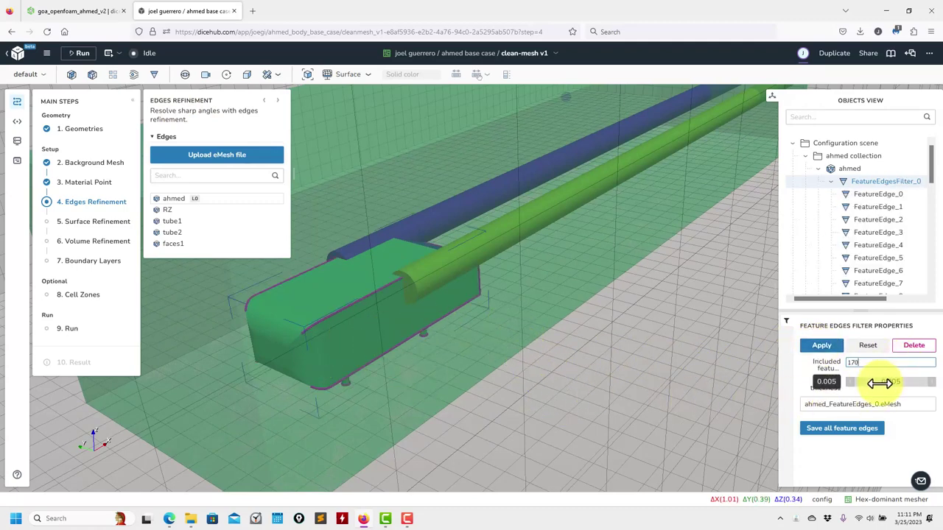
pyautogui.click(823, 348)
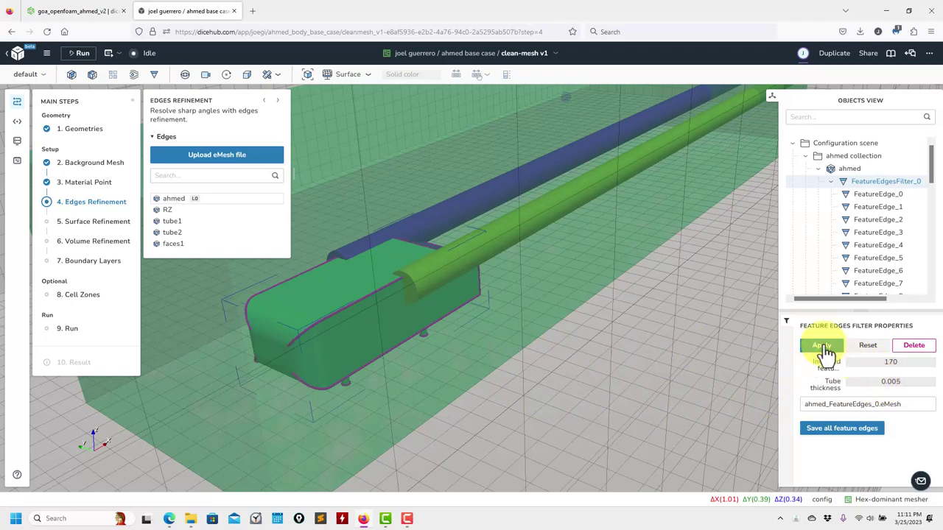
pyautogui.moveTo(759, 361); pyautogui.dragTo(624, 393)
pyautogui.scroll(5, 623, 393)
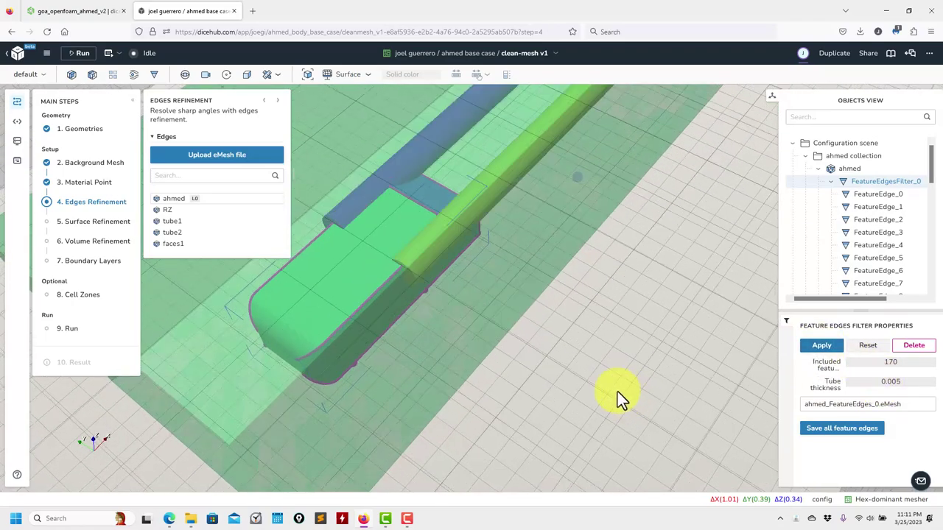
pyautogui.scroll(-5, 617, 392)
pyautogui.moveTo(640, 358); pyautogui.dragTo(633, 338)
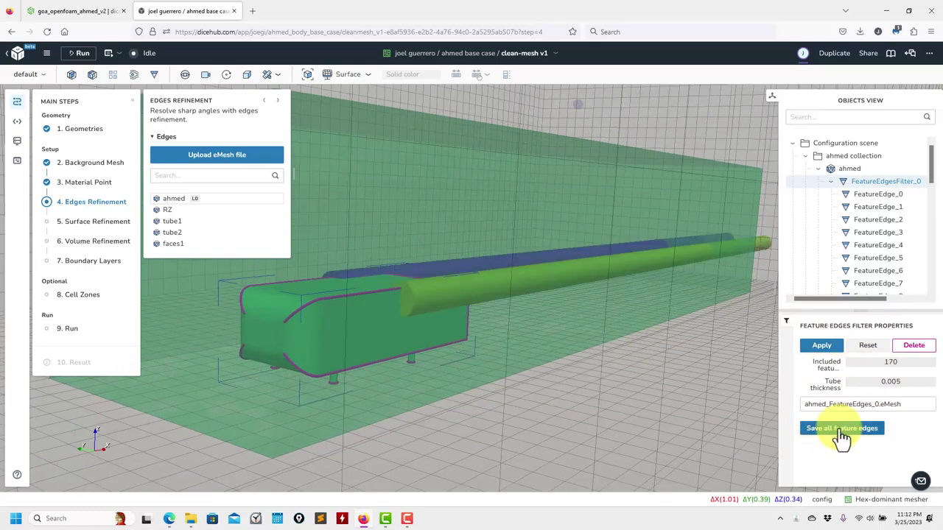
# Save all feature edges as ahmed_FeatureEdges_0.eMesh and remove the edge refinement from ahmed
pyautogui.click(842, 430)
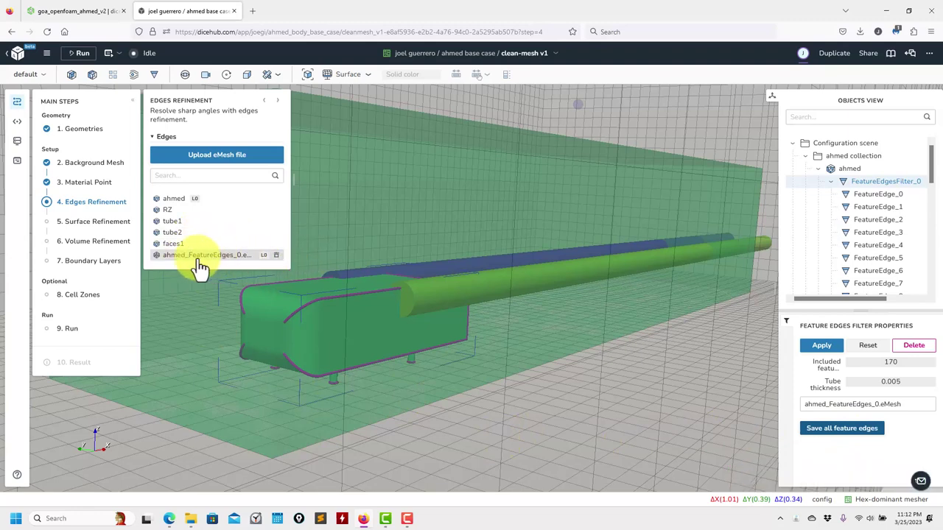
pyautogui.click(200, 199)
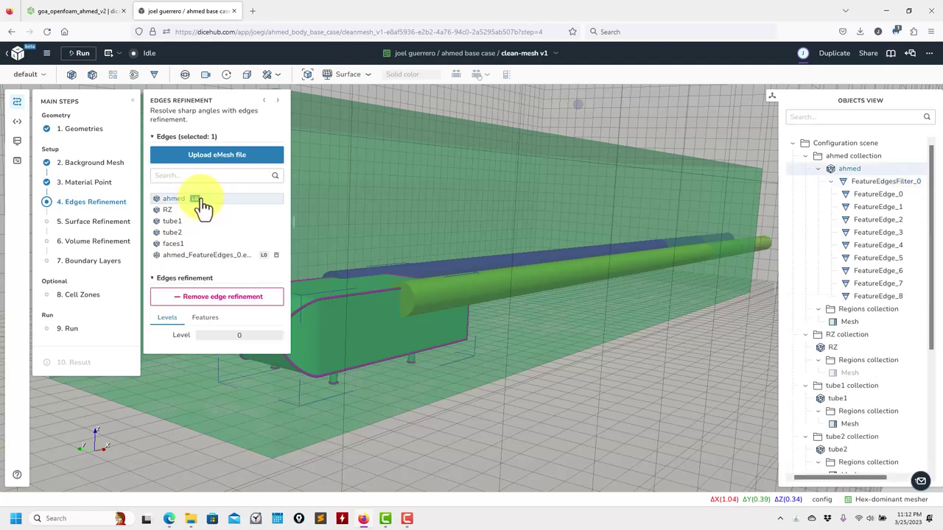
pyautogui.click(245, 297)
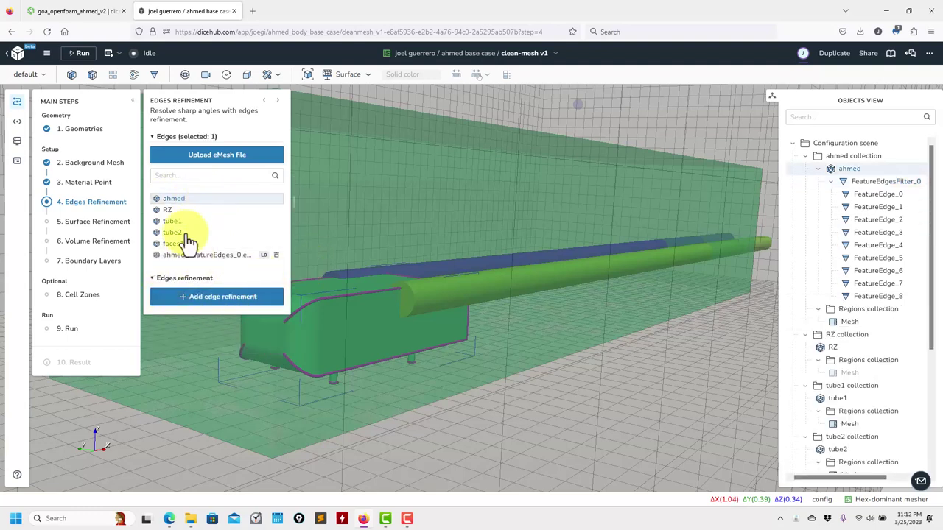
# Add edge refinement back to ahmed, check its feature and level settings, and remove the refinement again
pyautogui.click(211, 299)
pyautogui.click(207, 318)
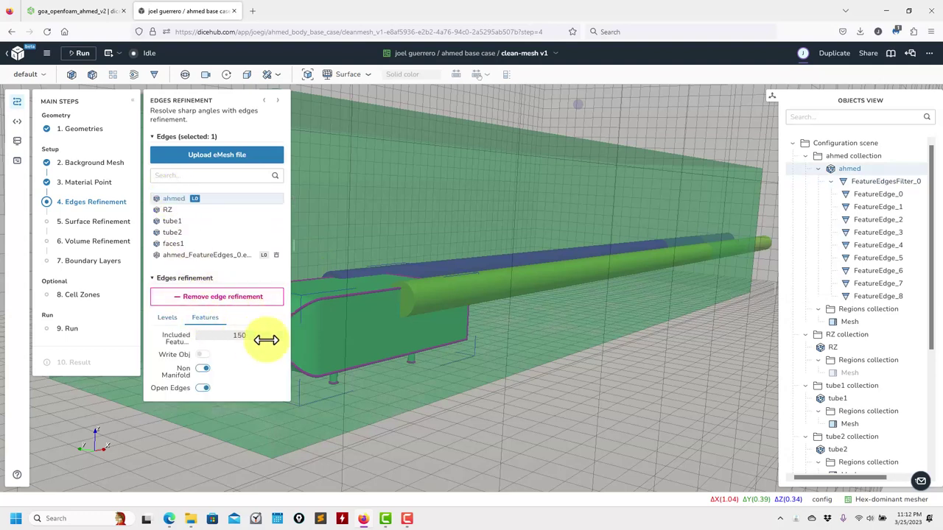
pyautogui.click(167, 319)
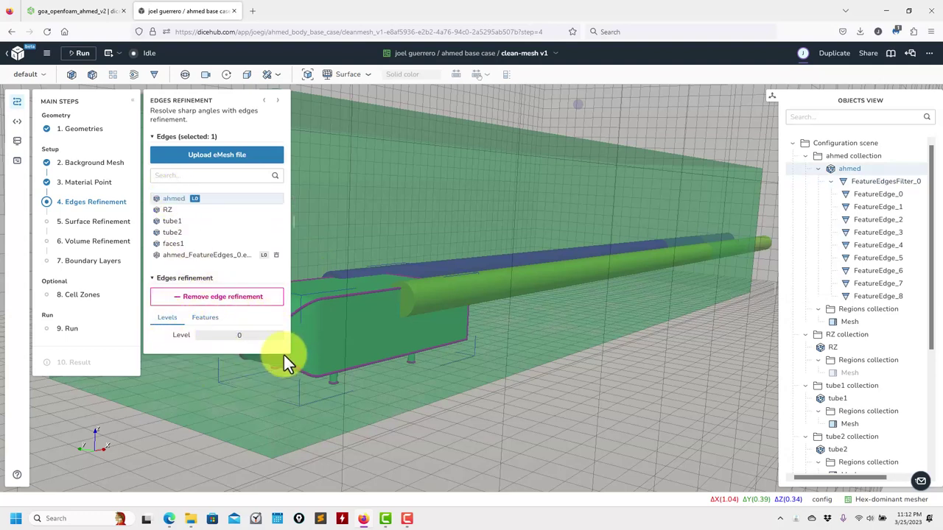
pyautogui.click(219, 298)
# Delete ahmed_FeatureEdges_0.eMesh from the edges list and collapse the feature edges filter's entries in the scene tree
pyautogui.click(176, 257)
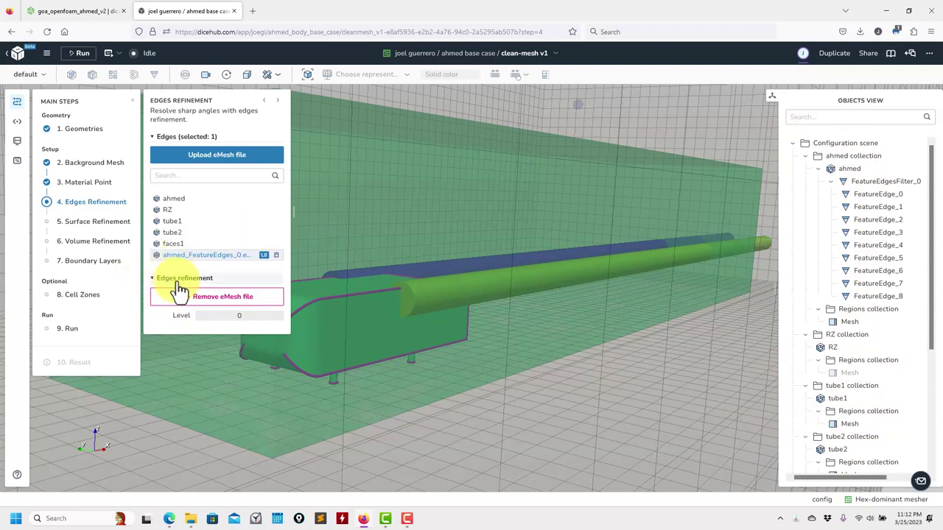
pyautogui.click(279, 256)
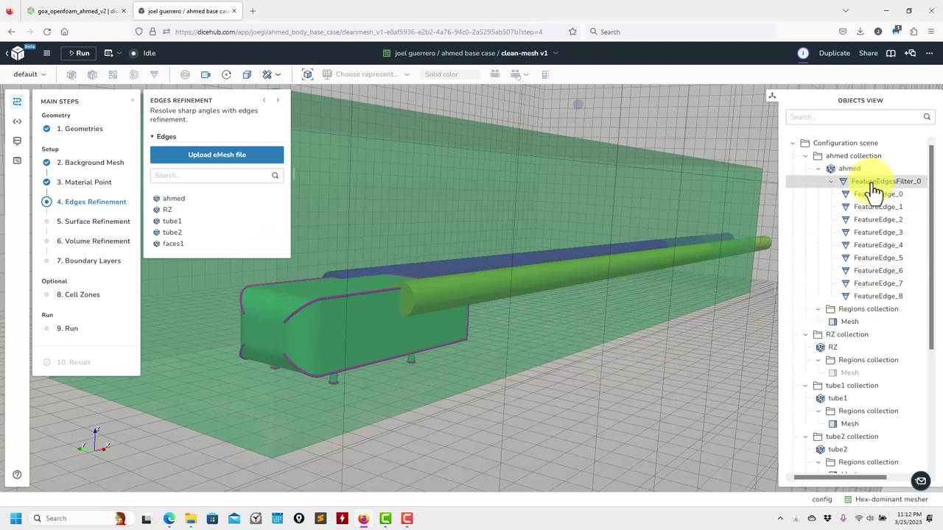
pyautogui.click(831, 182)
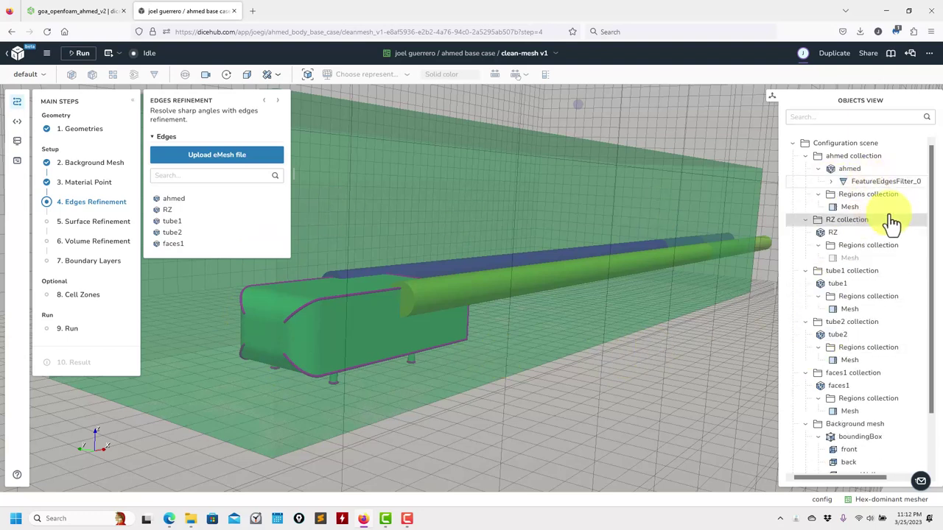
# Add edge refinement to ahmed with an included feature angle of 170
pyautogui.click(176, 199)
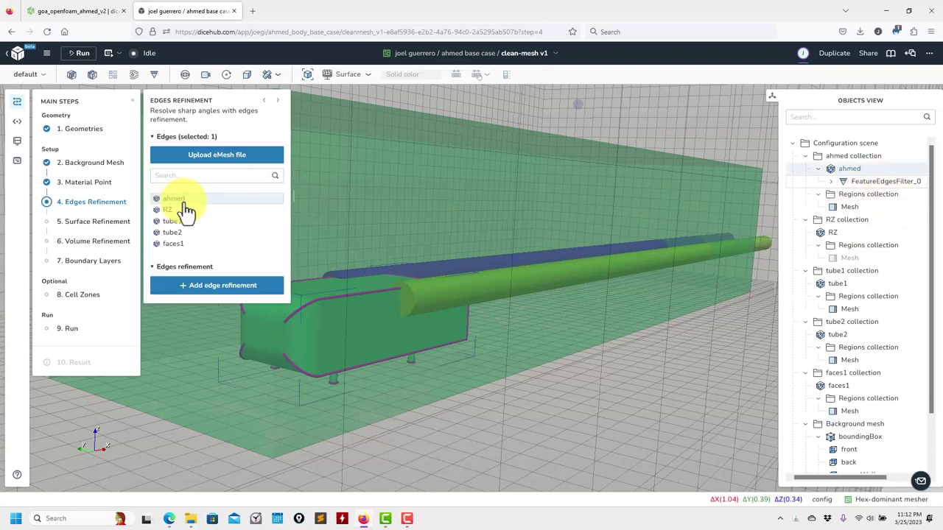
pyautogui.click(221, 287)
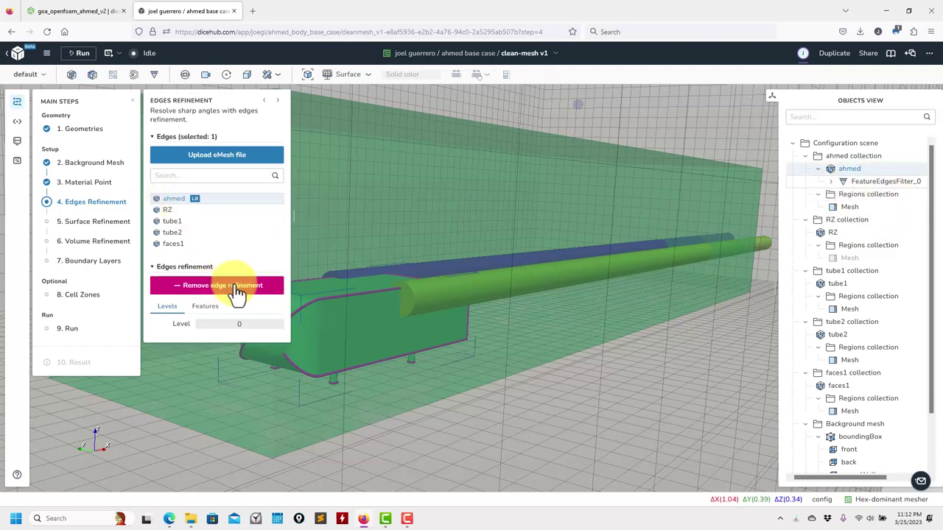
pyautogui.click(206, 306)
pyautogui.click(251, 324)
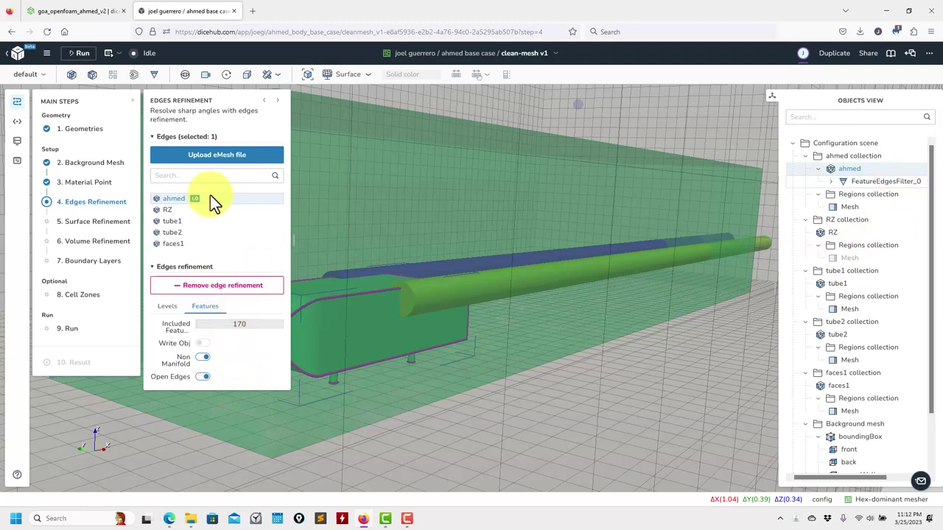
pyautogui.click(165, 266)
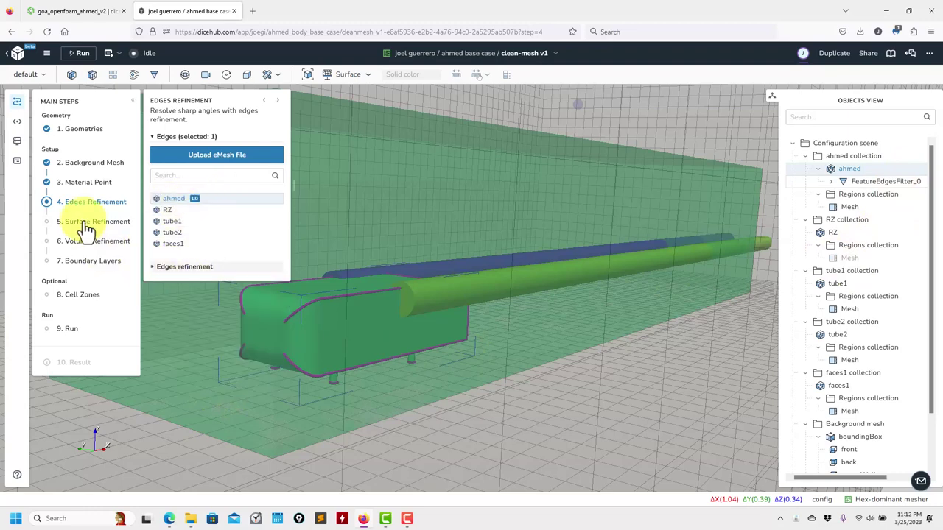
# Open the surface refinement settings and remove the surface refinement from faces1, tube2, tube1 and RZ
pyautogui.click(87, 223)
pyautogui.scroll(5, 487, 354)
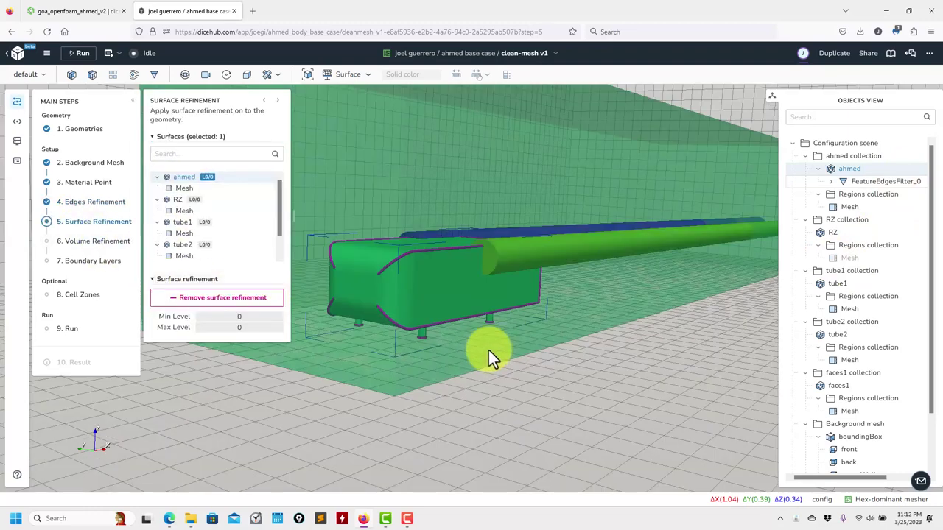
pyautogui.scroll(-2, 218, 235)
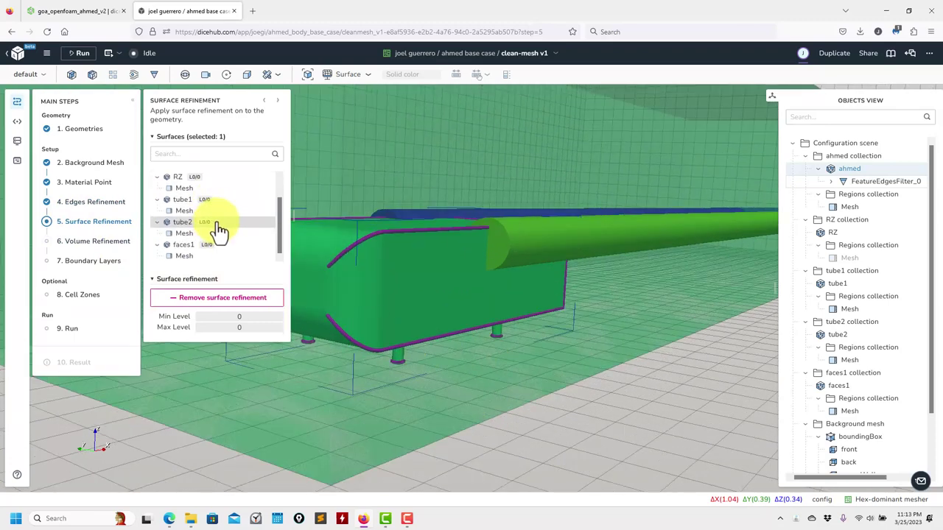
pyautogui.click(235, 248)
pyautogui.click(237, 297)
pyautogui.click(221, 222)
pyautogui.click(223, 299)
pyautogui.click(213, 201)
pyautogui.click(216, 299)
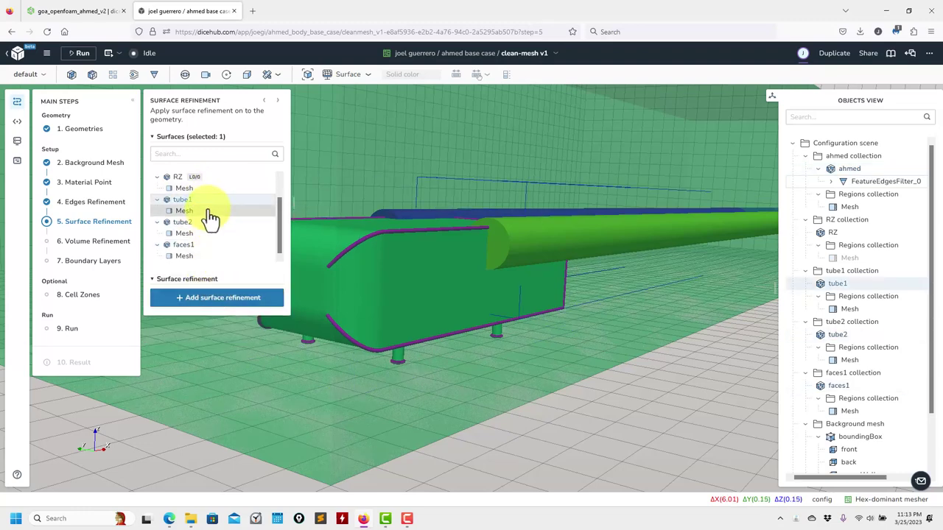
pyautogui.scroll(1, 210, 215)
pyautogui.click(214, 200)
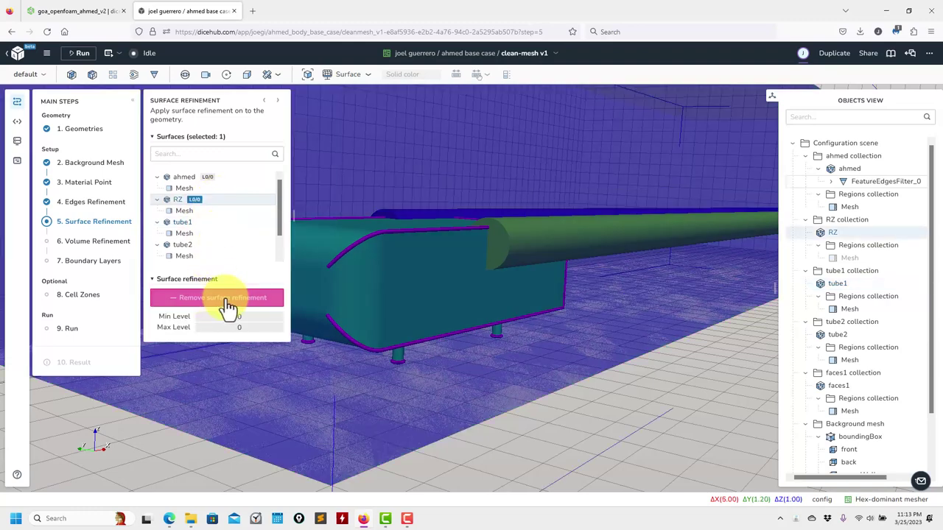
pyautogui.click(223, 300)
pyautogui.scroll(-1, 199, 223)
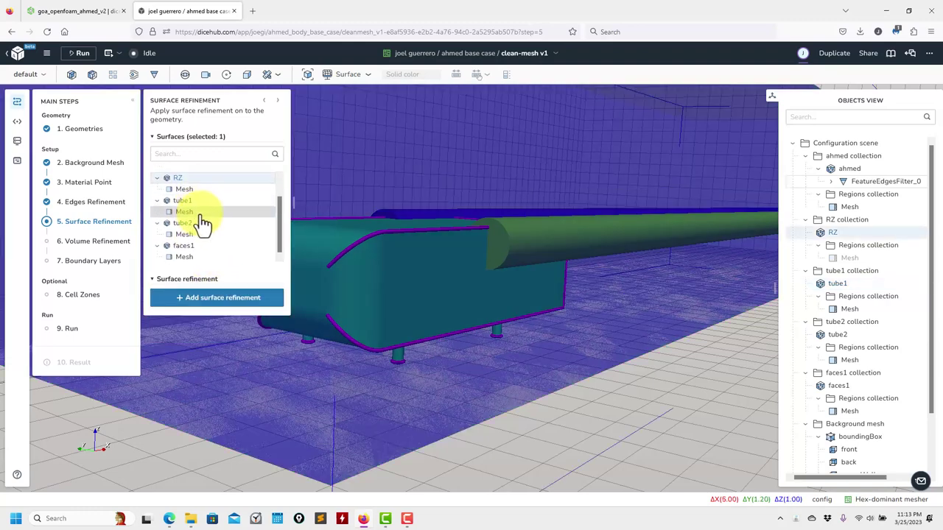
# Set the minimum and maximum surface refinement levels of ahmed to 4
pyautogui.moveTo(544, 294); pyautogui.dragTo(568, 398)
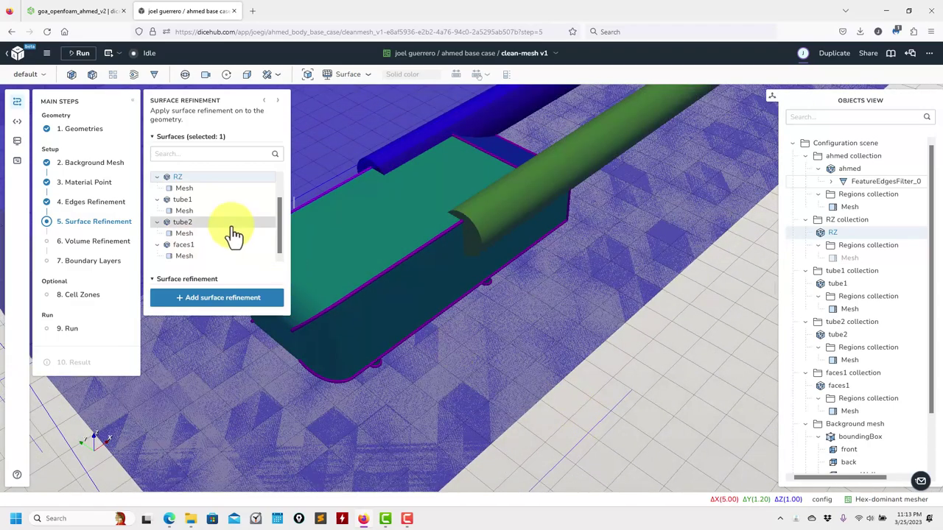
pyautogui.scroll(1, 221, 227)
pyautogui.click(208, 179)
pyautogui.click(228, 298)
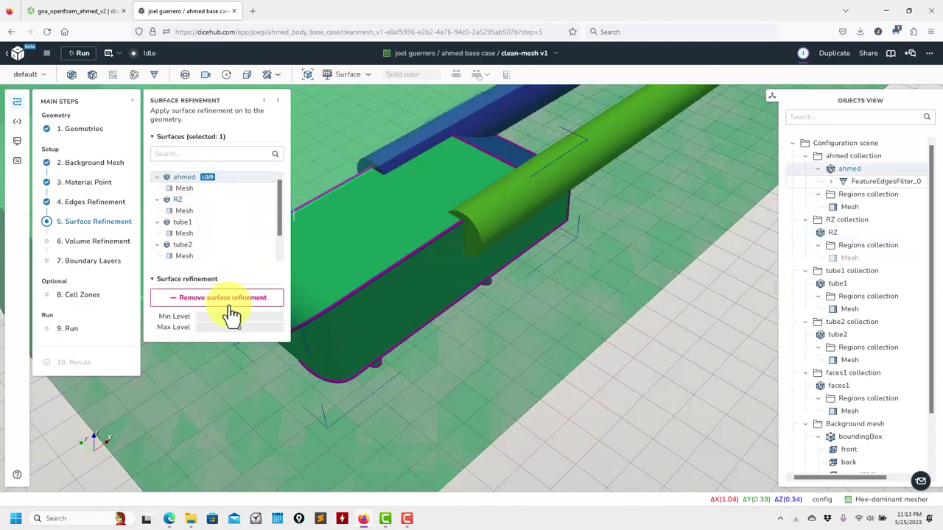
pyautogui.doubleClick(253, 317)
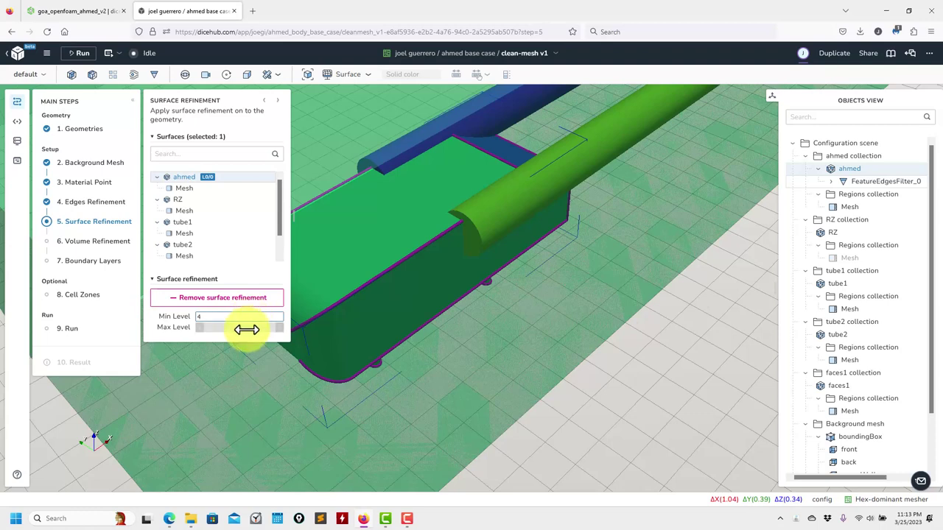
pyautogui.press('Tab')
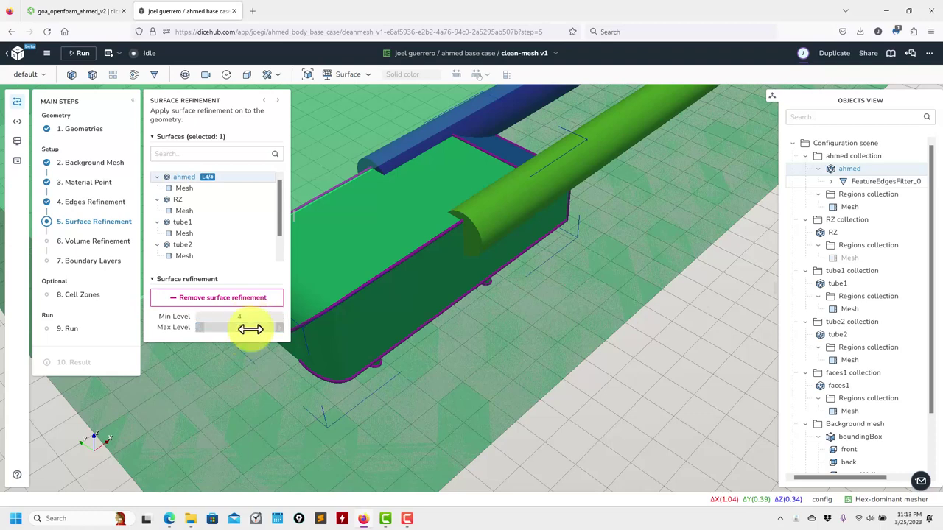
pyautogui.scroll(-1, 202, 257)
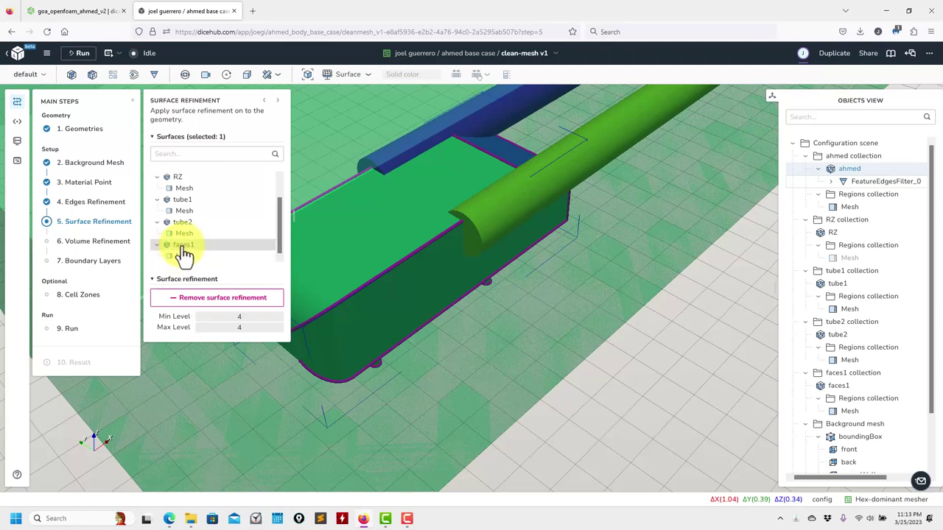
# Open the volume refinement settings and add volume refinement inside RZ at level 1
pyautogui.click(84, 249)
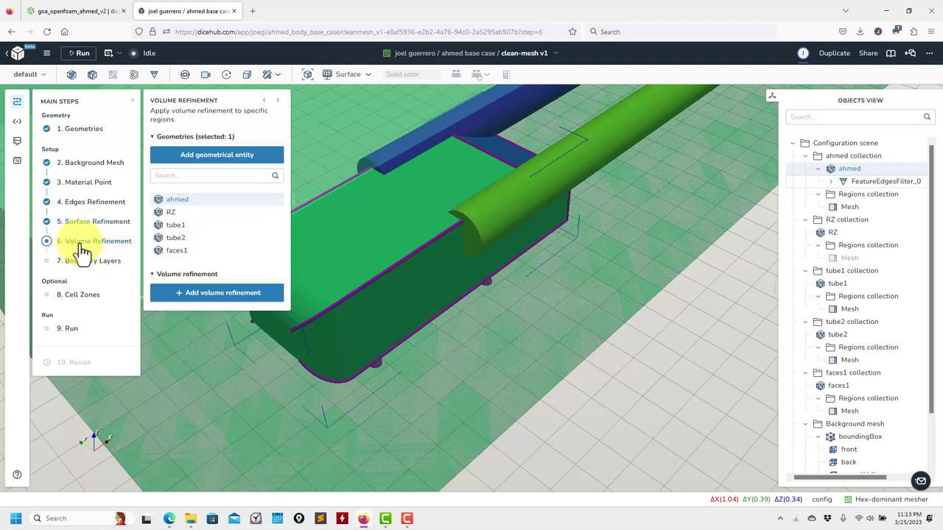
pyautogui.click(177, 213)
pyautogui.click(201, 293)
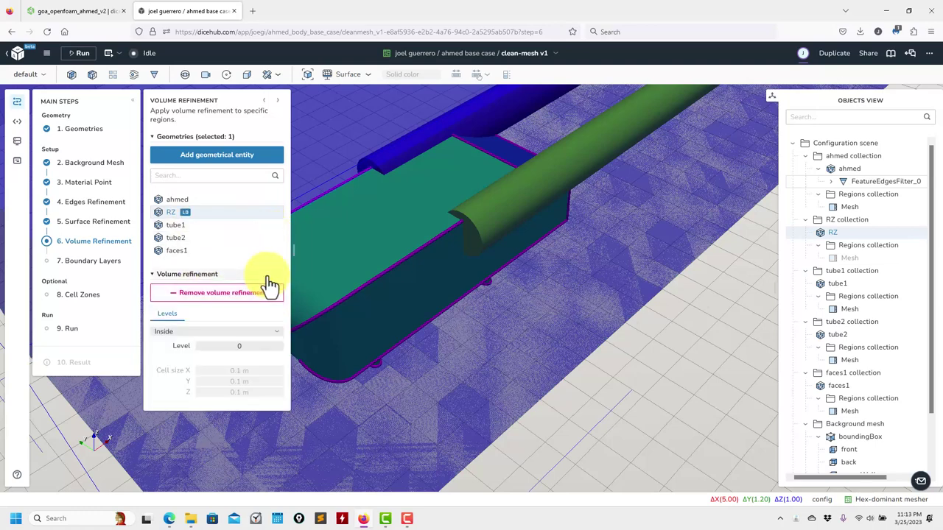
pyautogui.write('1')
# Add volume refinement at level 2 inside tube1 and inside tube2
pyautogui.click(175, 225)
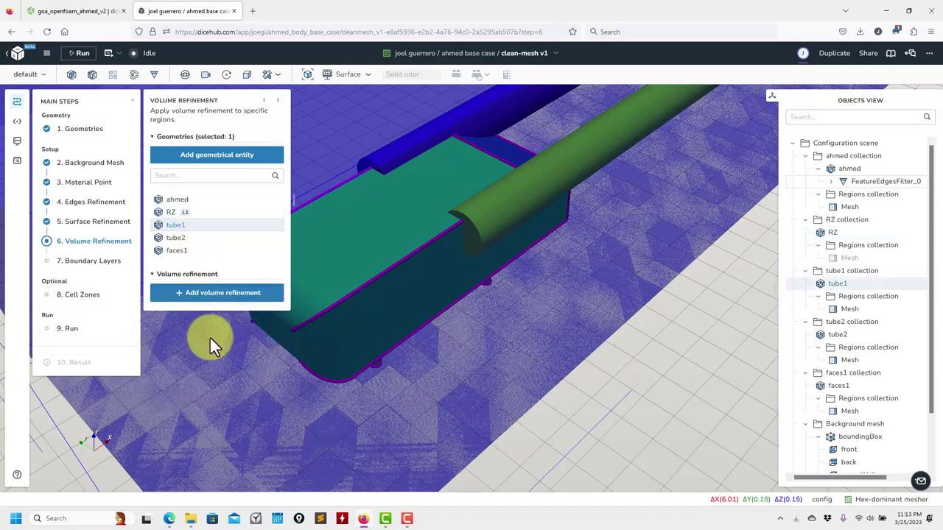
pyautogui.click(211, 293)
pyautogui.click(245, 347)
pyautogui.write('2')
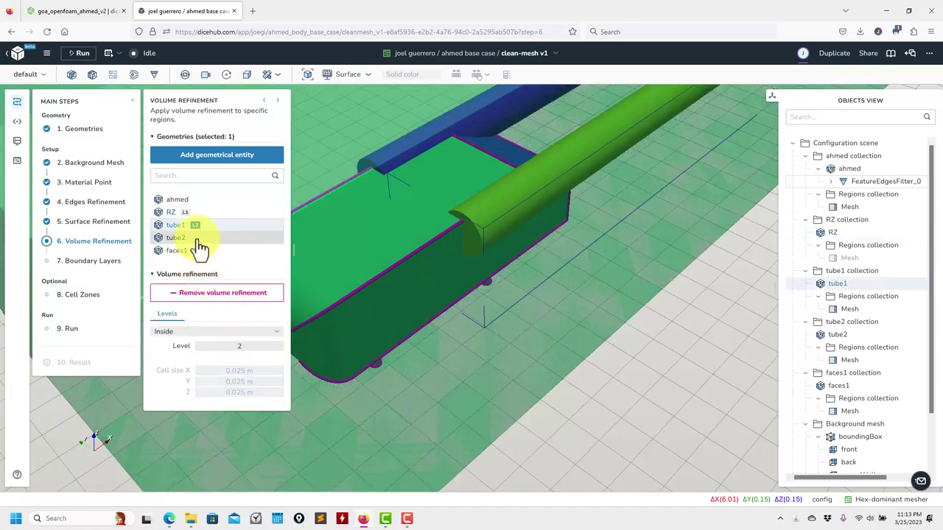
pyautogui.click(199, 239)
pyautogui.click(207, 293)
pyautogui.click(243, 346)
pyautogui.write('3')
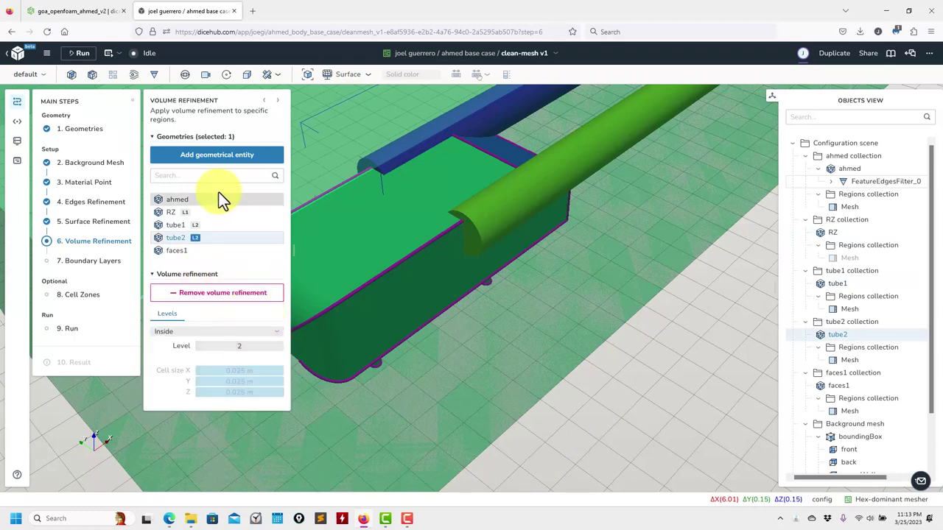
# Open the boundary layer settings and add boundary layers to the ahmed Mesh region
pyautogui.click(92, 221)
pyautogui.click(92, 203)
pyautogui.click(90, 243)
pyautogui.click(89, 264)
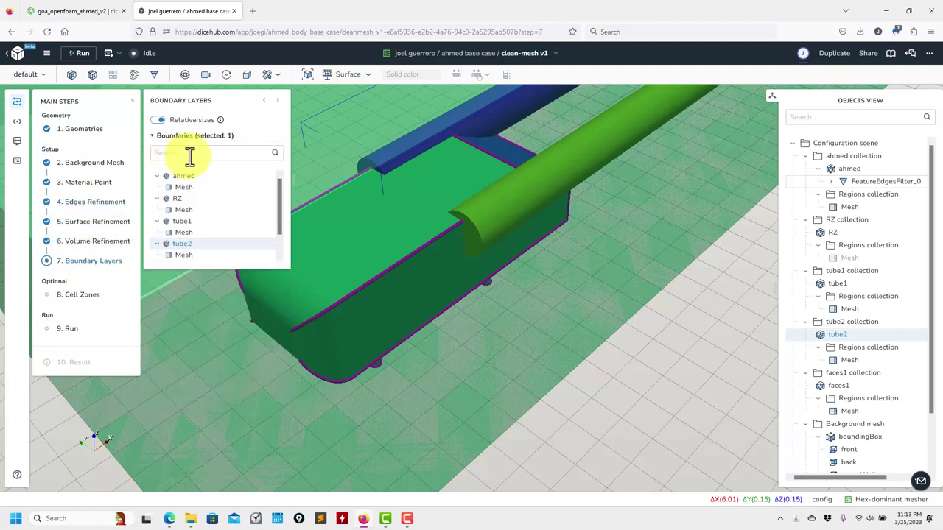
pyautogui.scroll(-1, 226, 243)
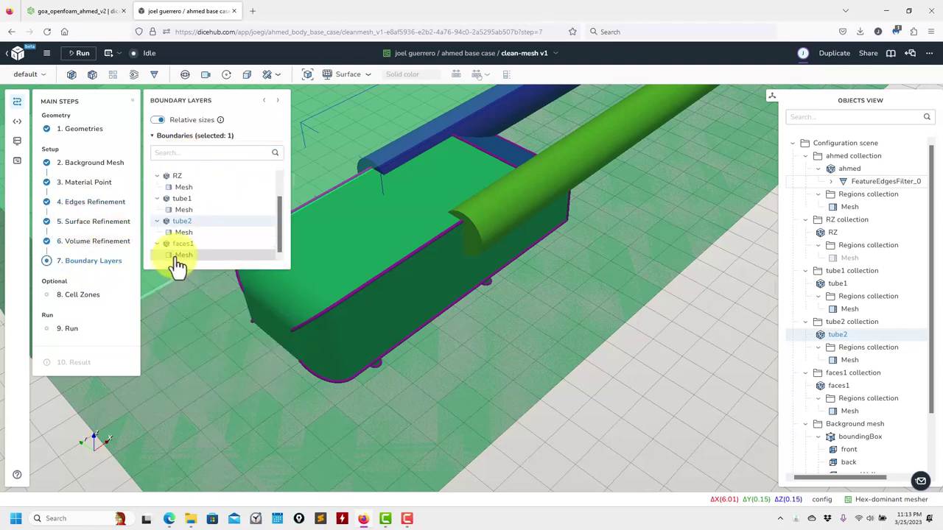
pyautogui.scroll(1, 207, 258)
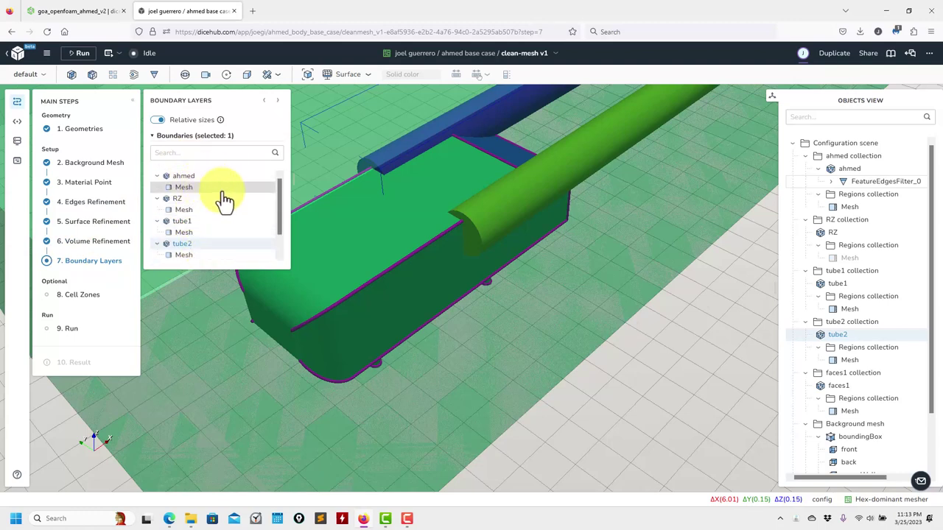
pyautogui.click(207, 187)
pyautogui.click(208, 189)
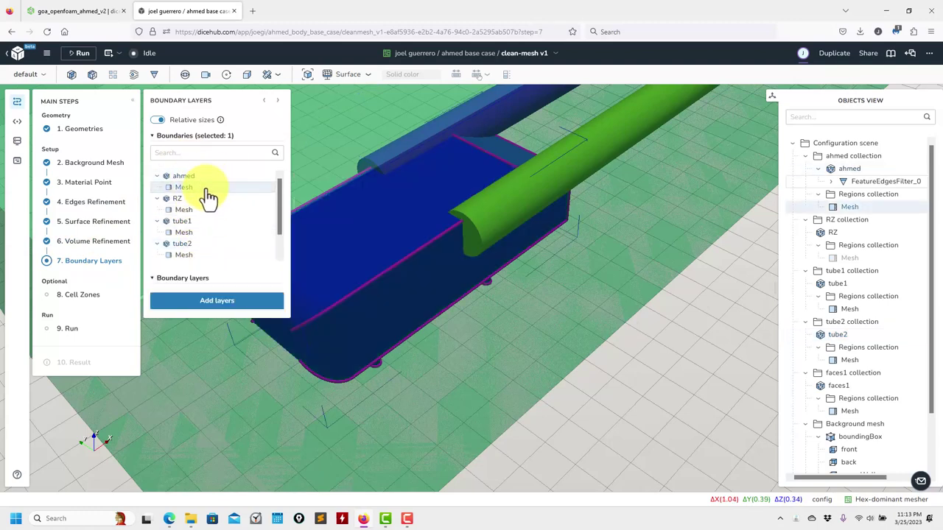
pyautogui.click(223, 302)
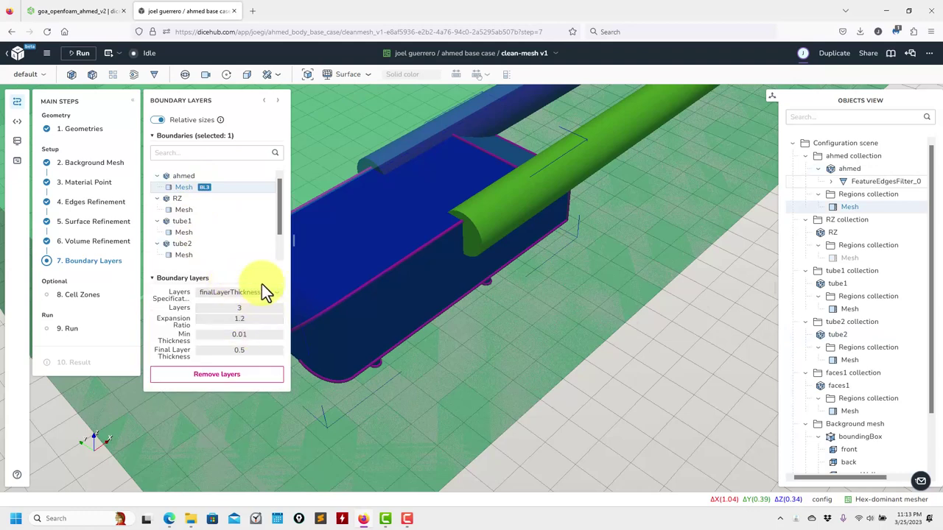
# Look through the boundaries of RZ, tube1, tube2 and faces1 in the boundary layer settings
pyautogui.moveTo(278, 207); pyautogui.dragTo(275, 251)
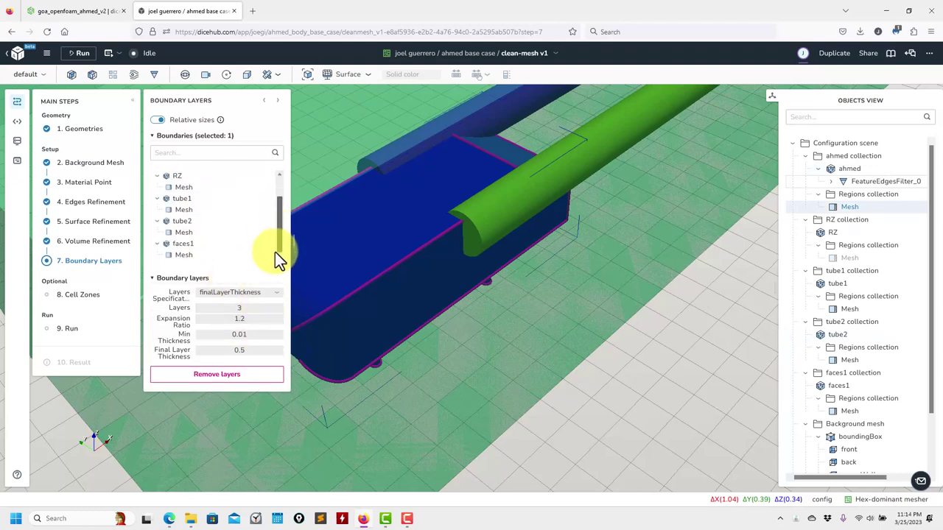
pyautogui.scroll(1, 214, 234)
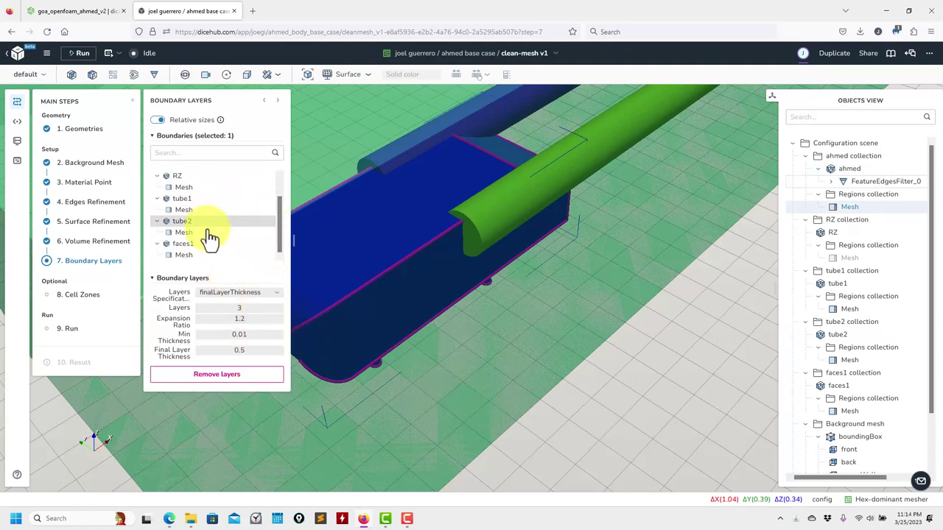
pyautogui.scroll(-1, 208, 251)
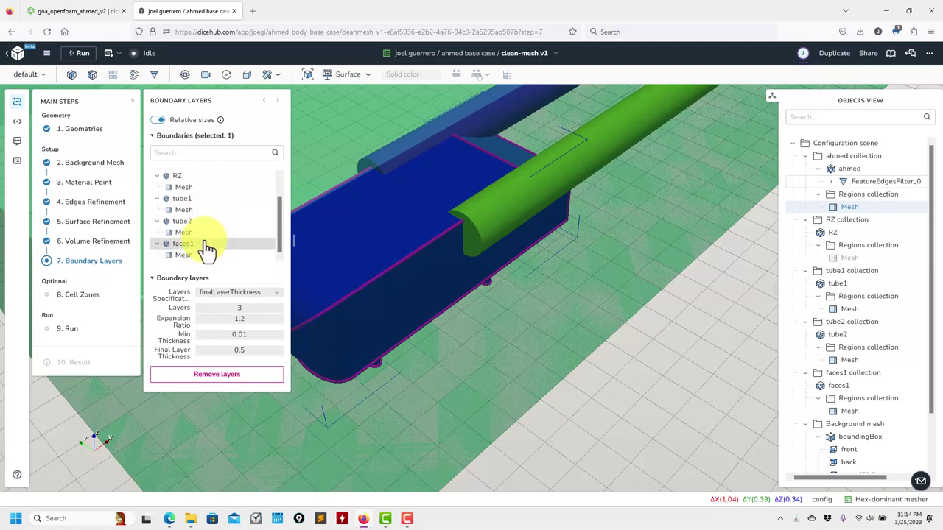
pyautogui.scroll(1, 208, 251)
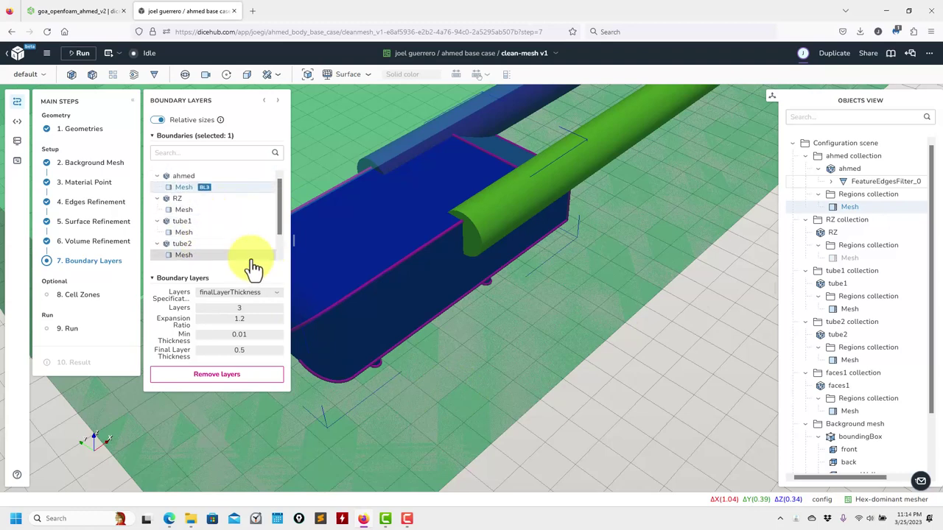
pyautogui.scroll(-1, 252, 249)
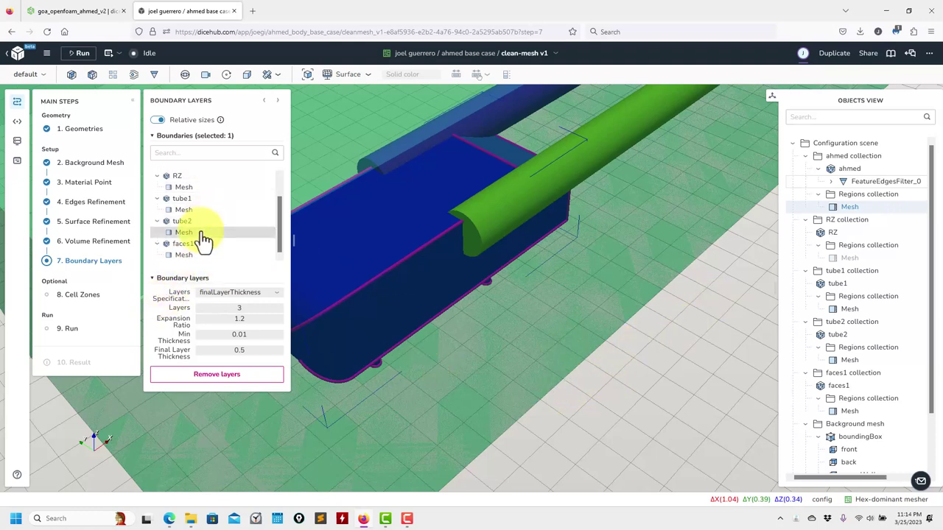
pyautogui.scroll(1, 203, 242)
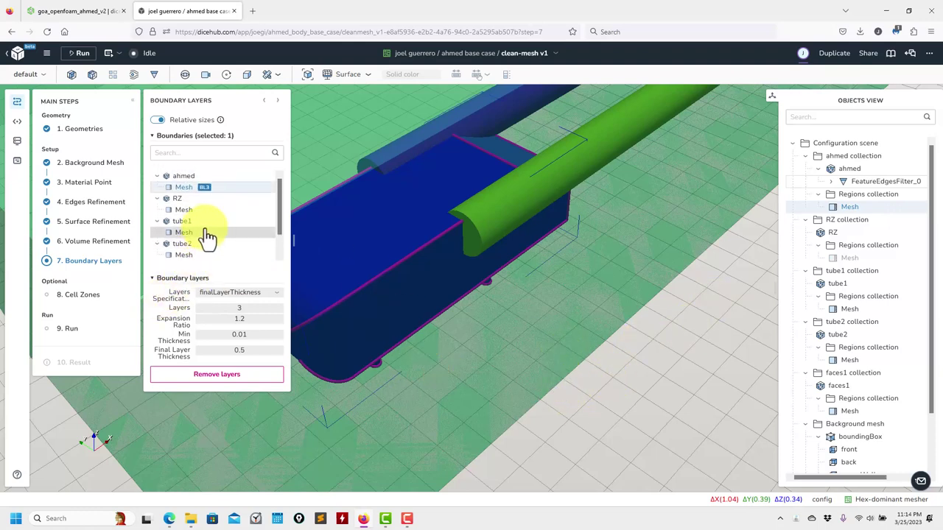
pyautogui.moveTo(220, 196)
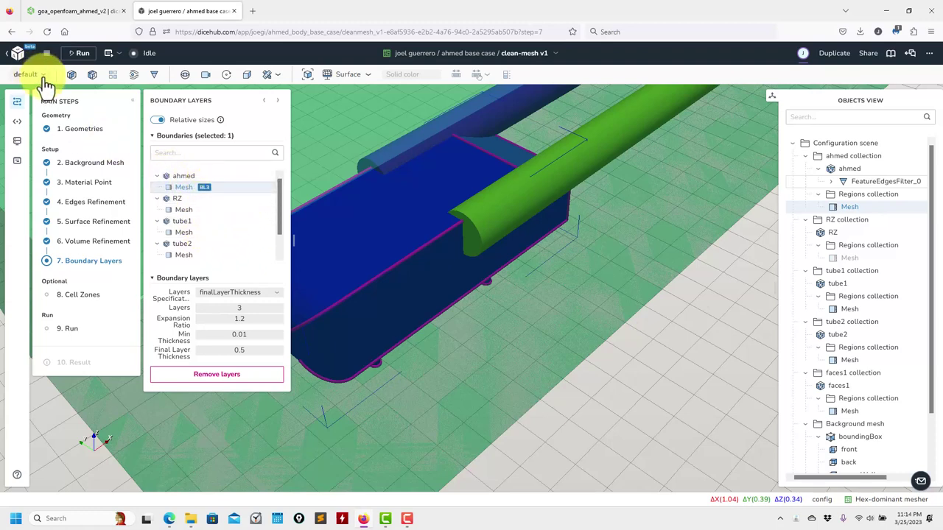
# Set the feature angle for layers to 170 in the OpenFOAM advanced options
pyautogui.click(47, 54)
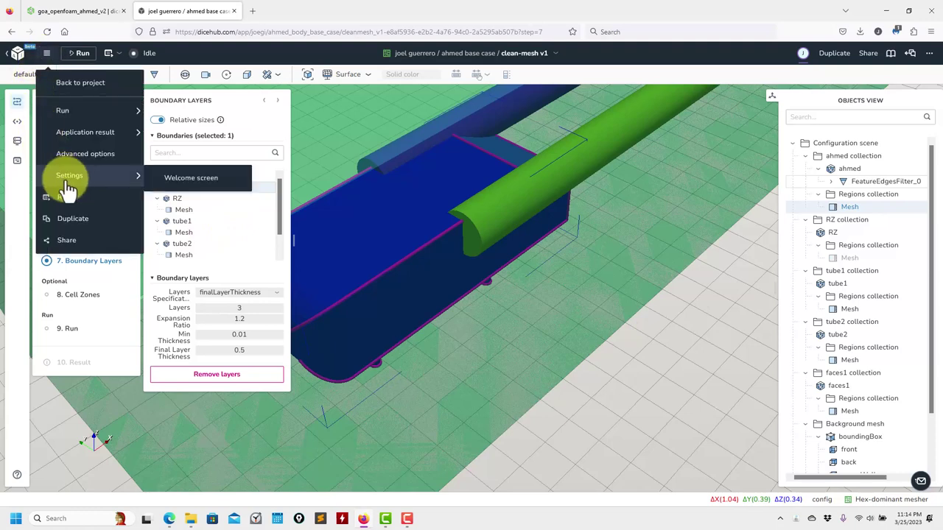
pyautogui.click(85, 152)
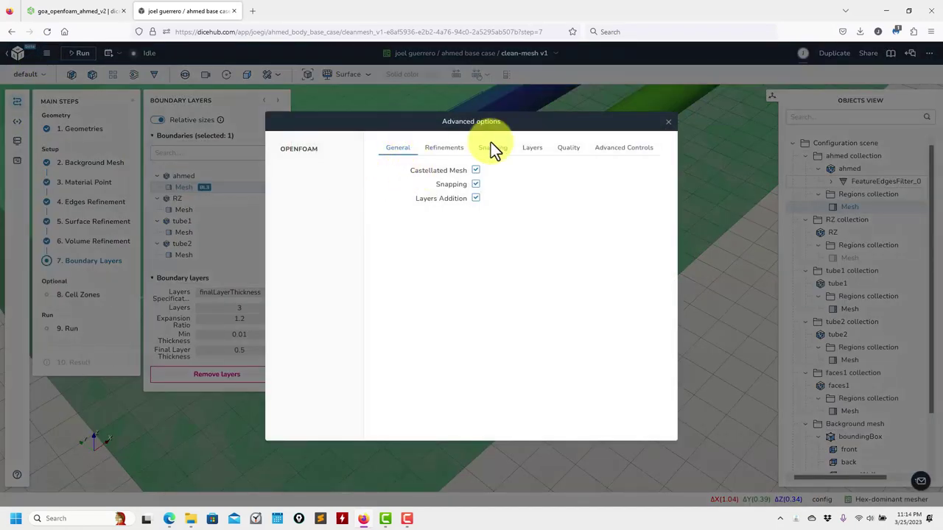
pyautogui.click(534, 150)
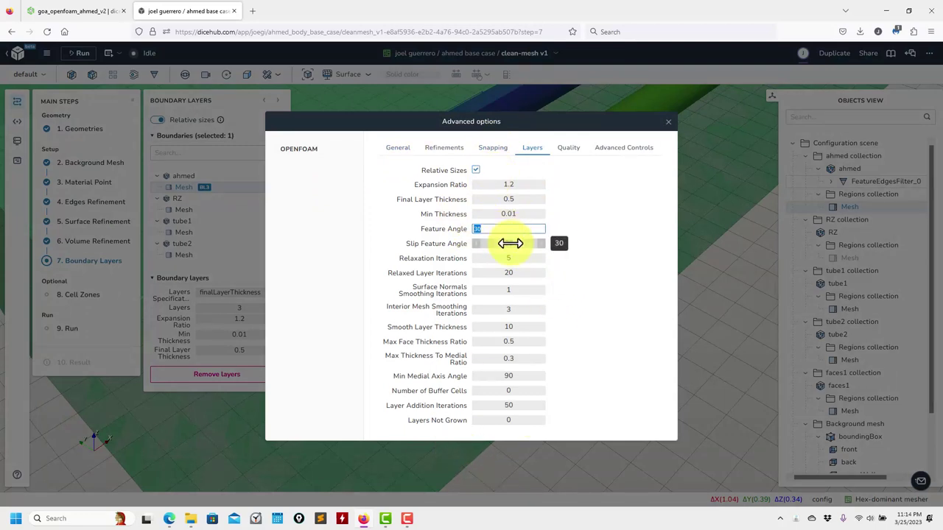
pyautogui.write('170')
pyautogui.press('Return')
# Review the mesh quality limits and the advanced controls, and close the advanced options
pyautogui.click(570, 151)
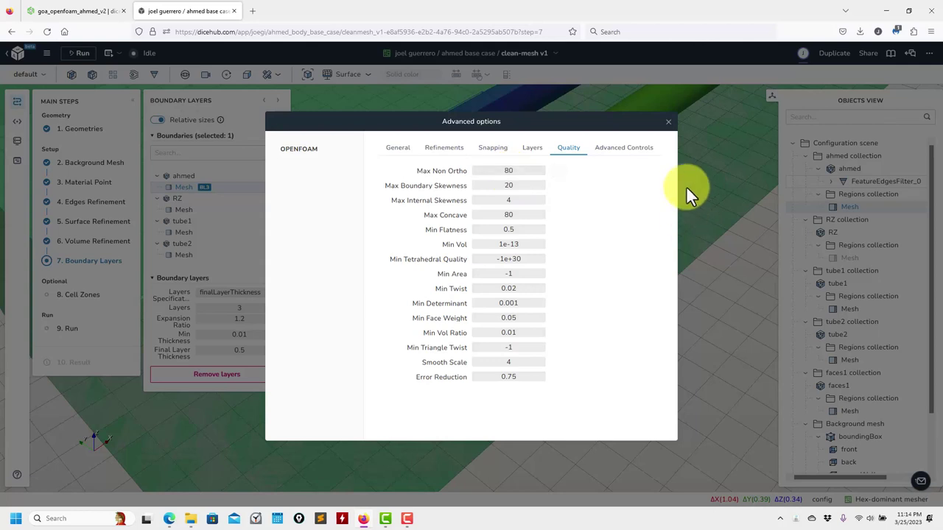
pyautogui.click(635, 152)
pyautogui.click(514, 193)
pyautogui.click(502, 204)
pyautogui.click(504, 236)
pyautogui.click(507, 217)
pyautogui.click(439, 312)
pyautogui.click(667, 123)
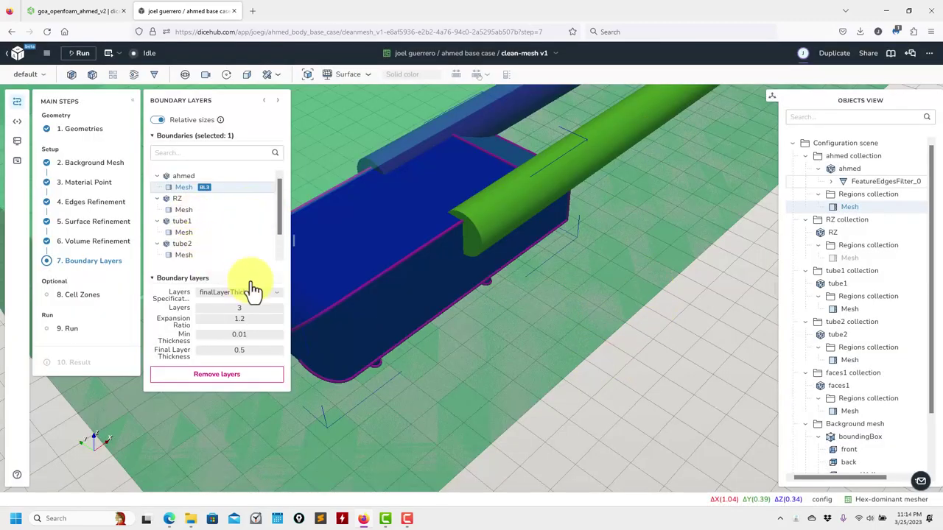
# Leave the cell zones unset, open the run settings and choose one dh1_4x machine with 4 CPUs after comparing the offered machines
pyautogui.click(81, 297)
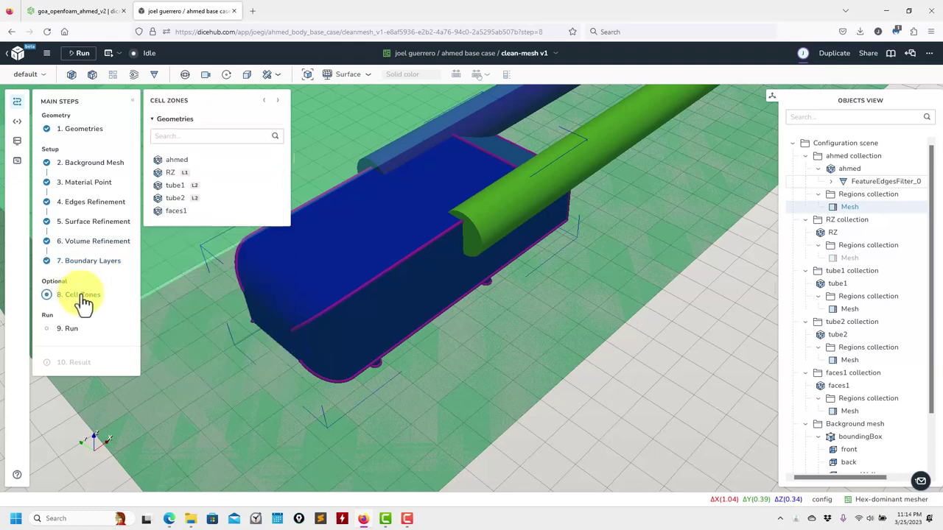
pyautogui.click(74, 329)
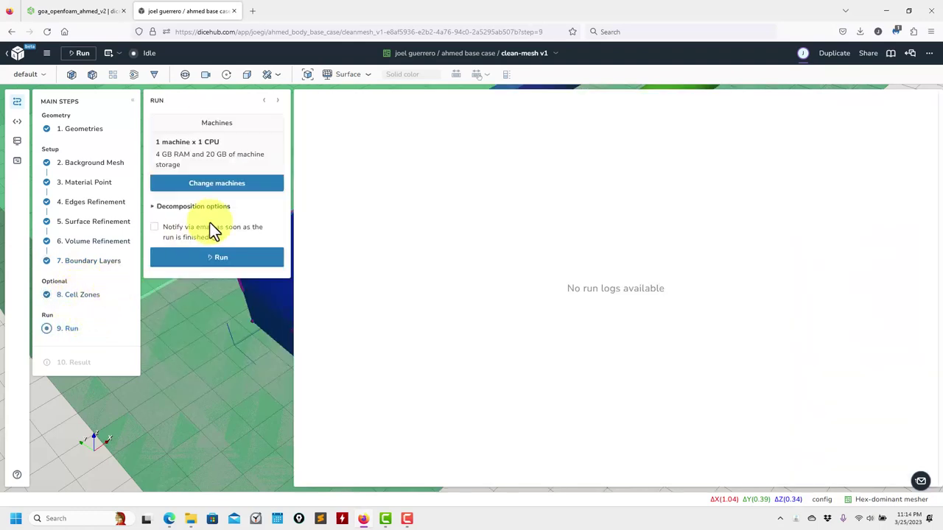
pyautogui.click(225, 184)
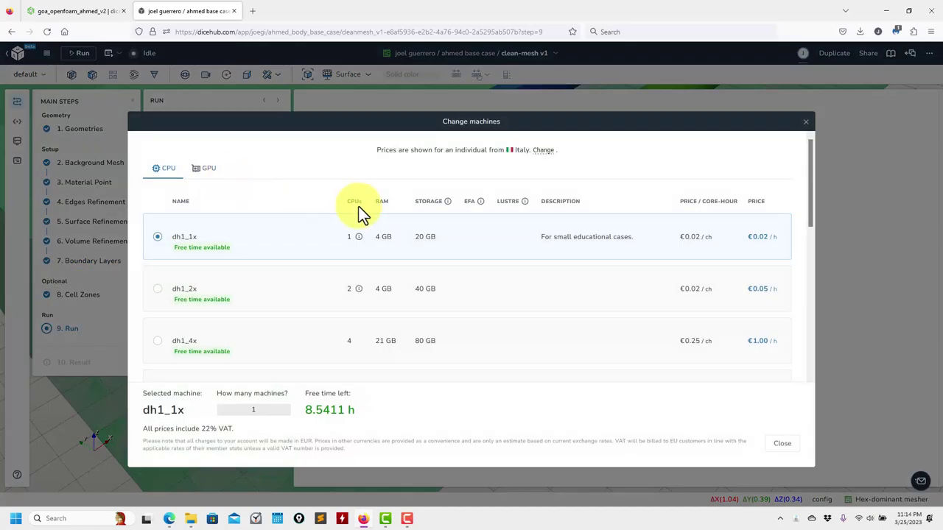
pyautogui.click(165, 300)
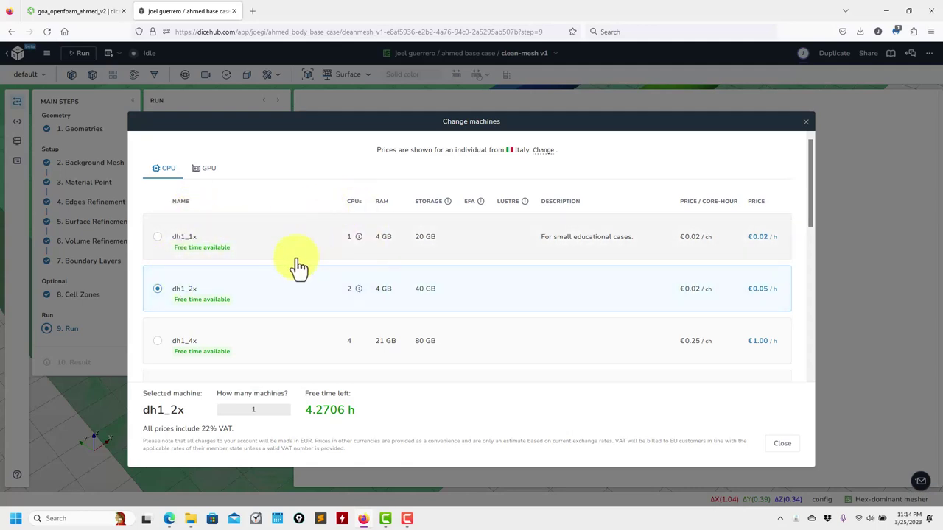
pyautogui.scroll(-3, 272, 256)
pyautogui.scroll(2, 272, 255)
pyautogui.scroll(1, 272, 257)
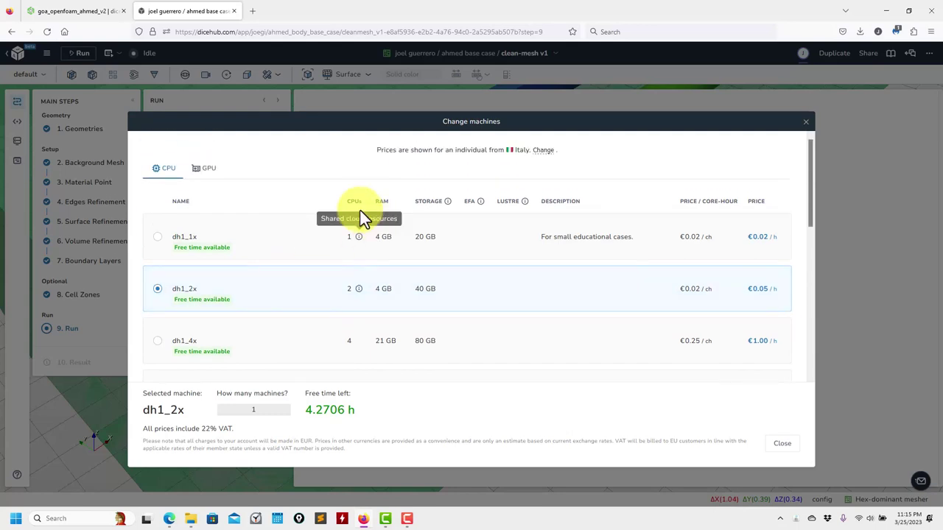
pyautogui.scroll(-4, 305, 347)
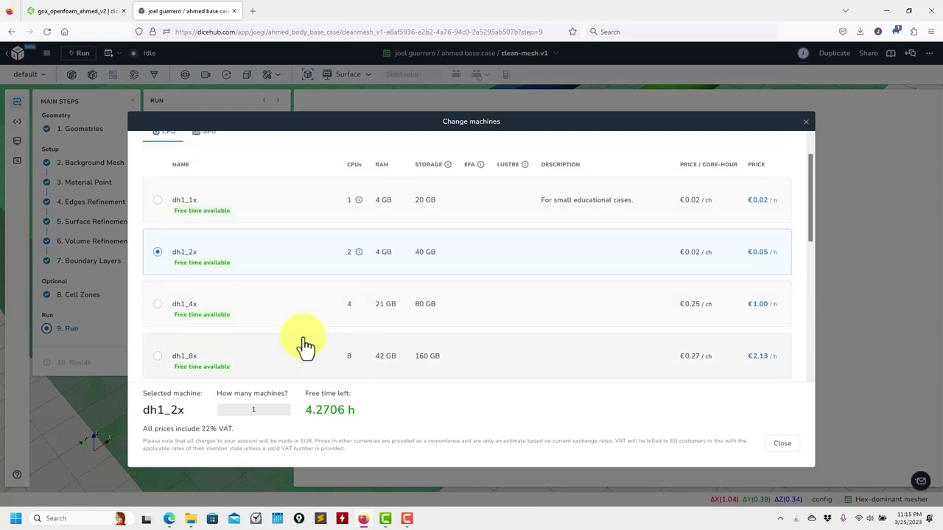
pyautogui.scroll(3, 311, 270)
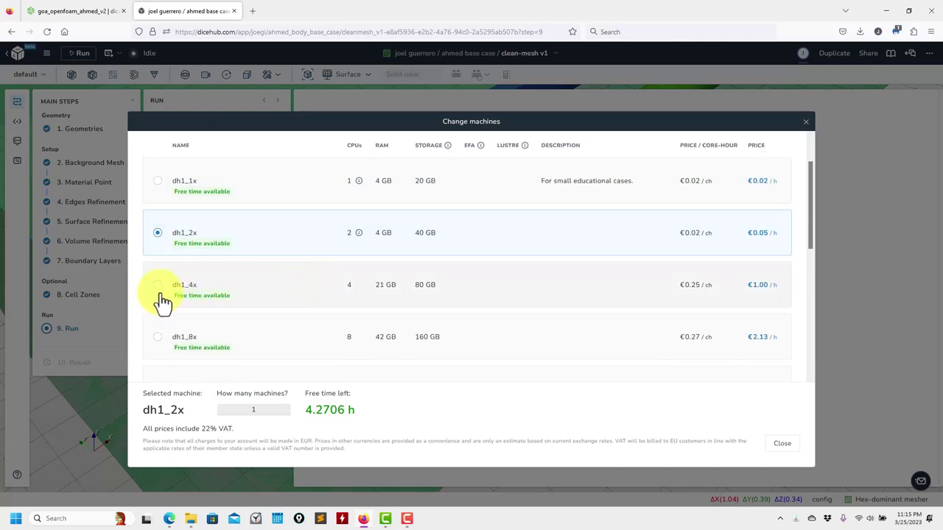
pyautogui.click(158, 289)
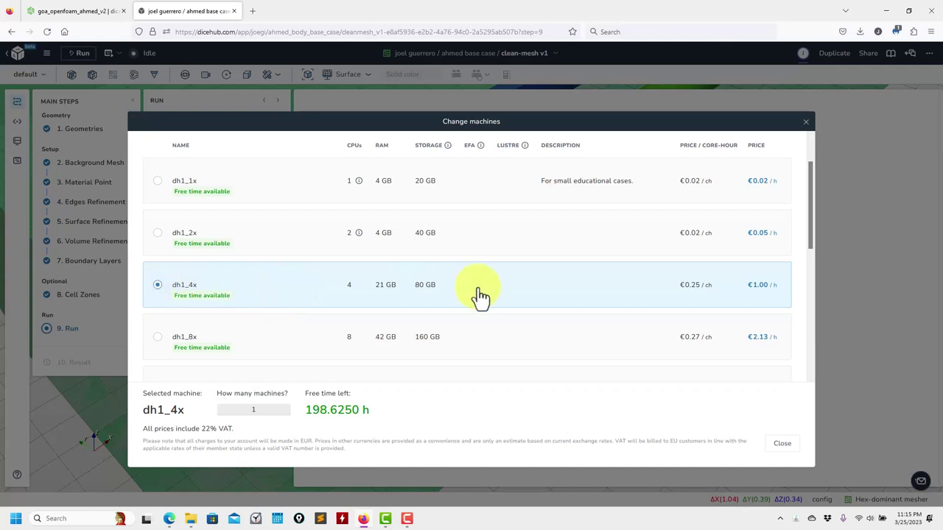
pyautogui.click(783, 449)
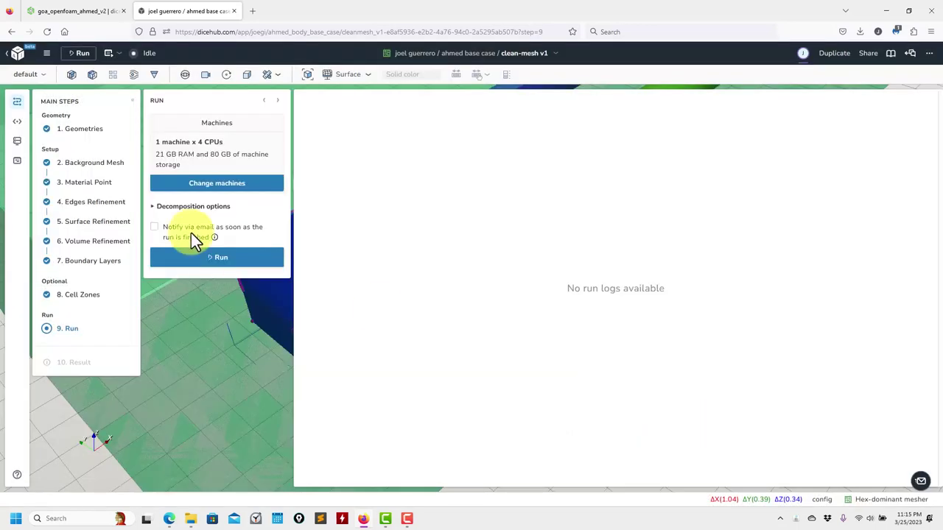
# Check the decomposition methods, keep scotch, start the meshing run and dismiss its notification
pyautogui.click(156, 207)
pyautogui.click(262, 222)
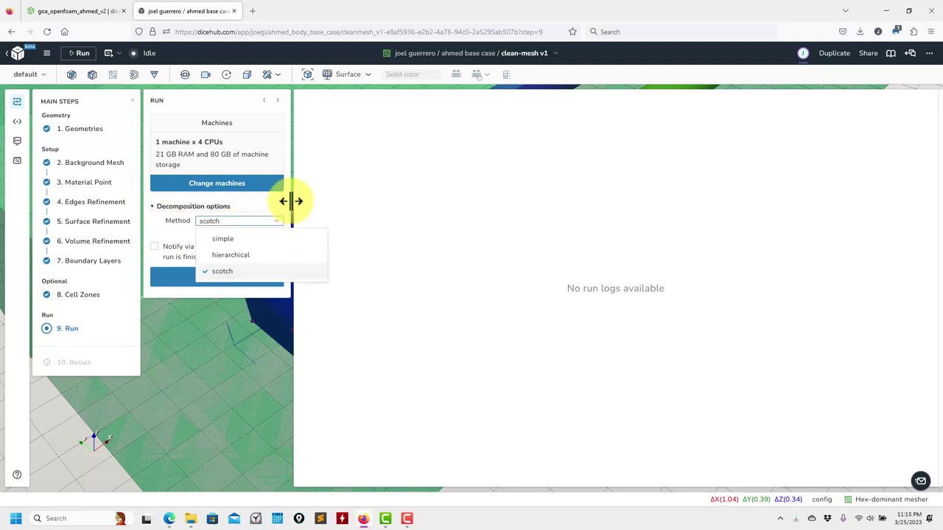
pyautogui.click(154, 230)
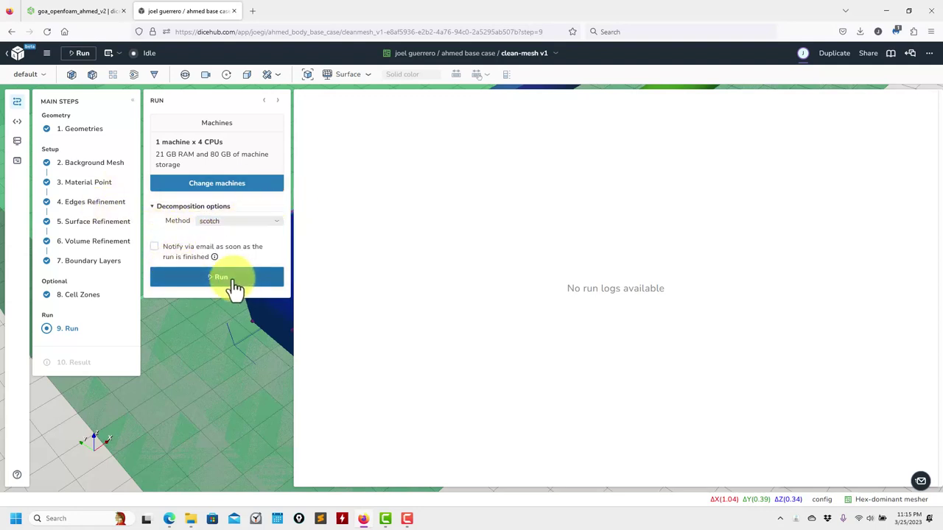
pyautogui.click(233, 284)
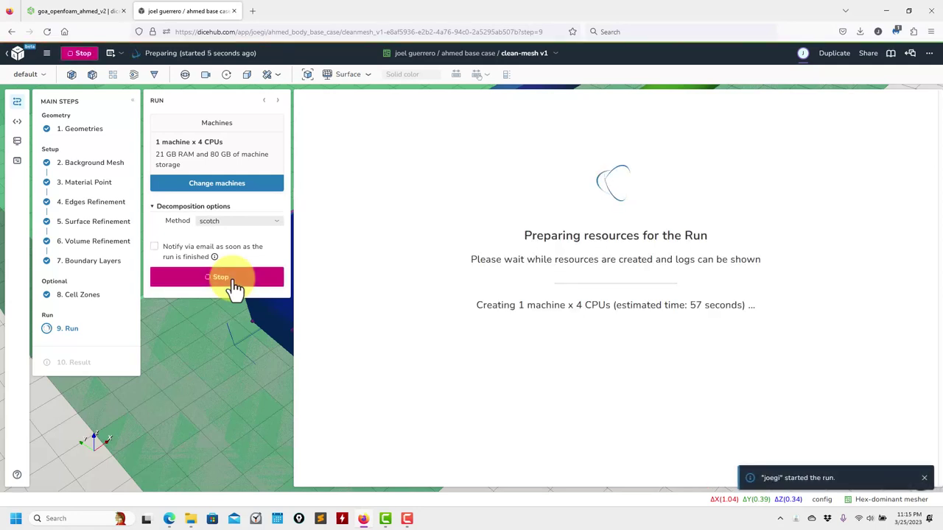
pyautogui.click(924, 478)
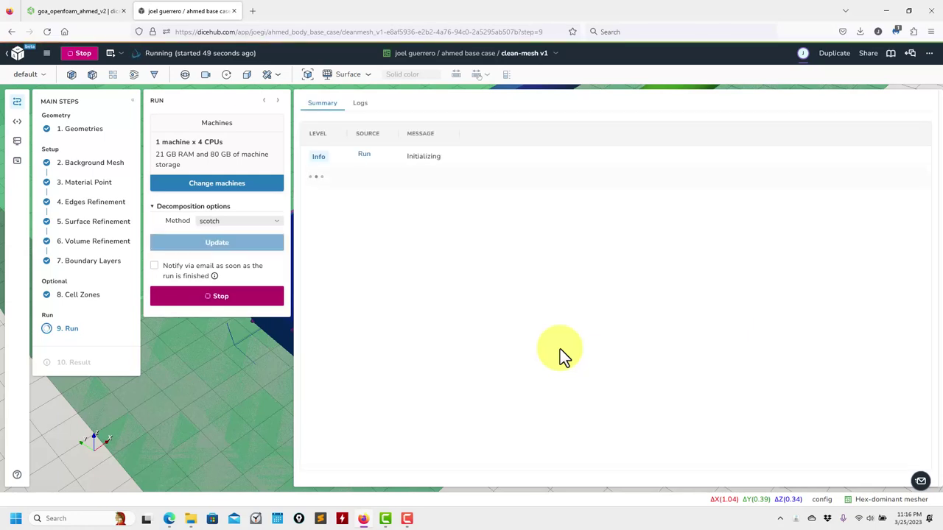
# Follow the start of the meshing run in the summary and in the Run and Background Mesh logs
pyautogui.click(361, 103)
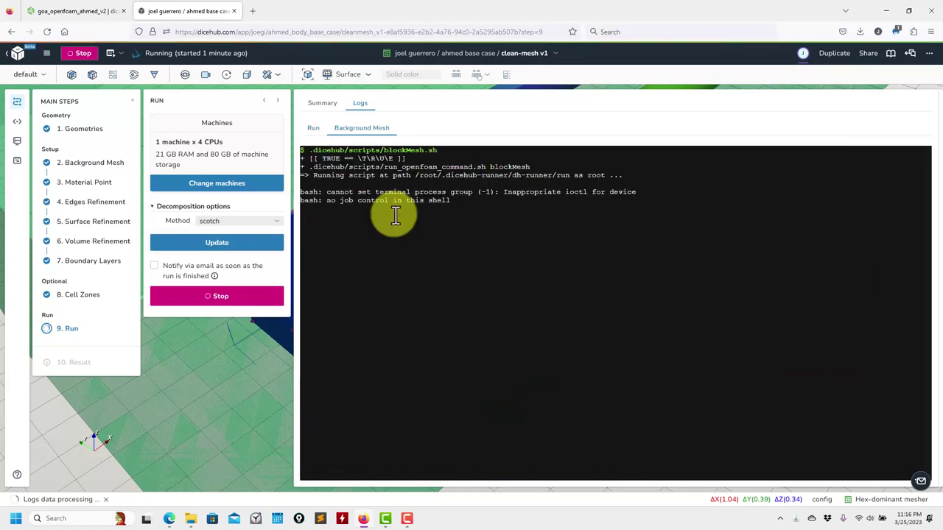
pyautogui.click(314, 129)
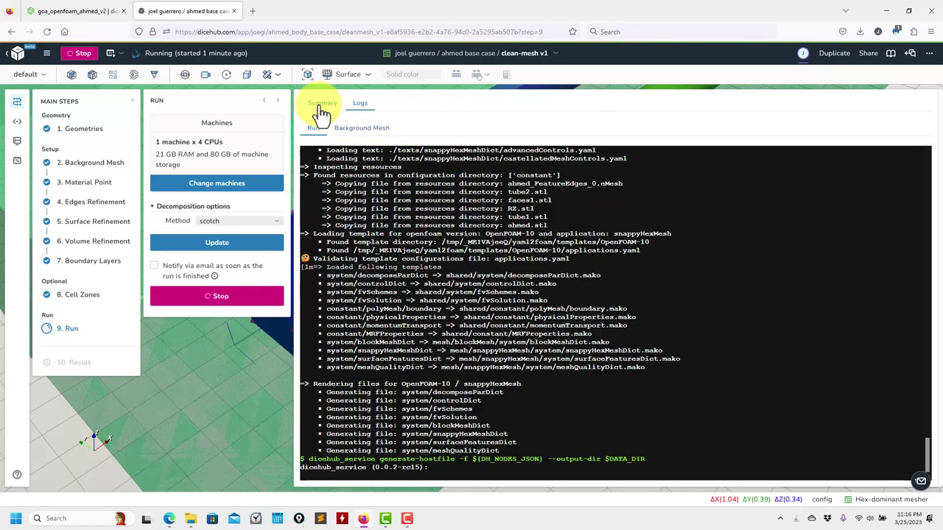
pyautogui.click(321, 104)
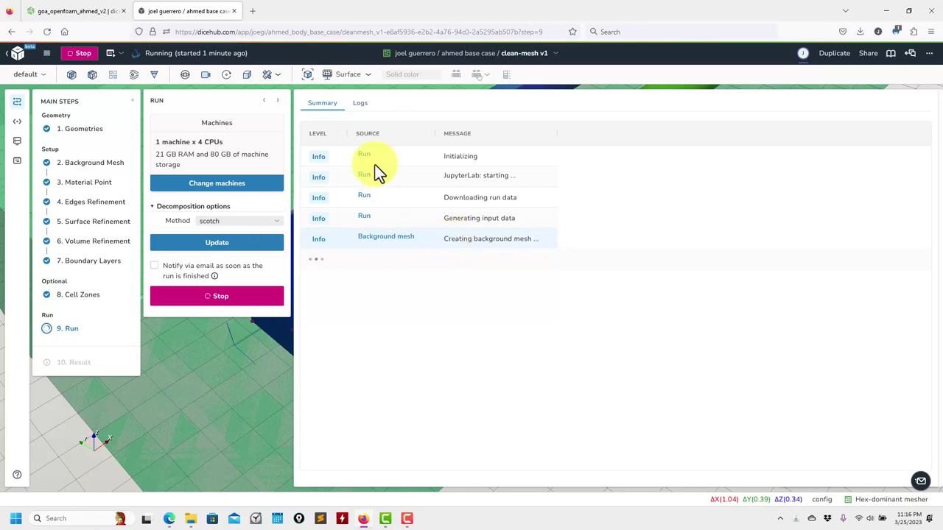
pyautogui.click(360, 104)
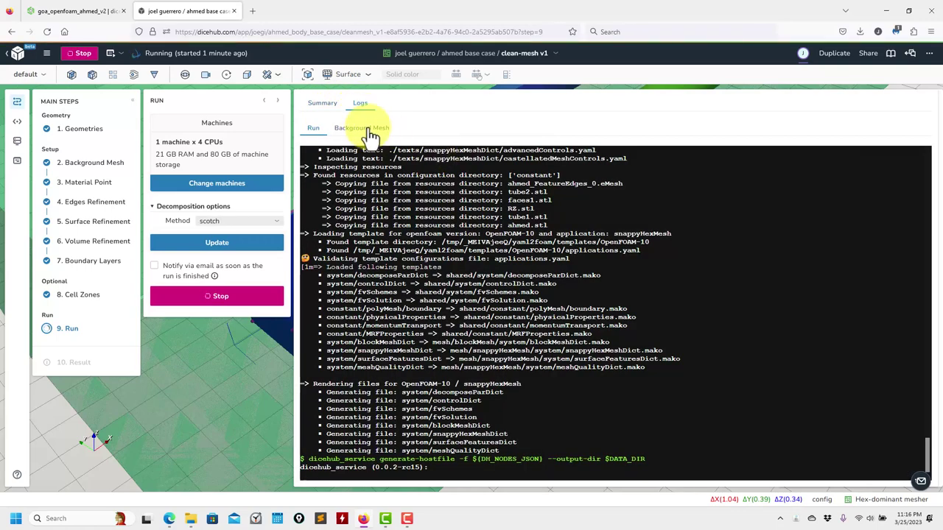
pyautogui.click(368, 129)
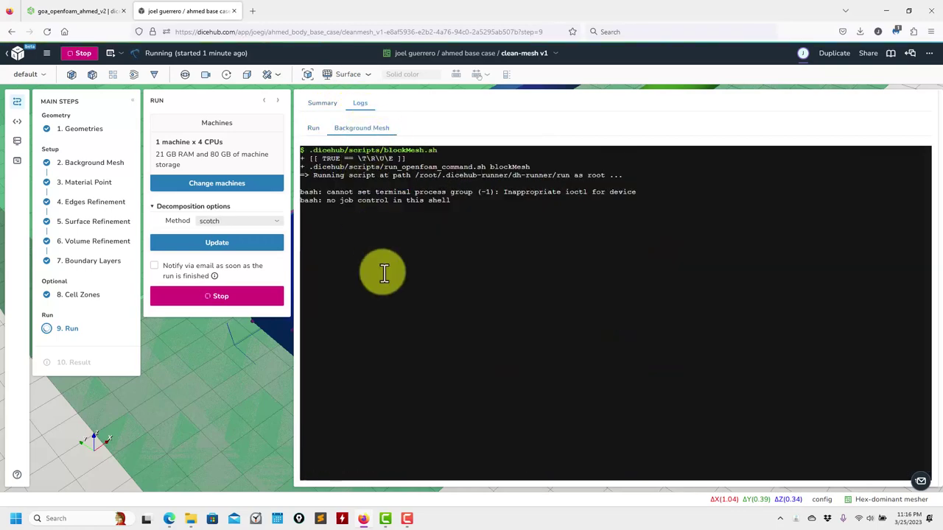
pyautogui.click(320, 105)
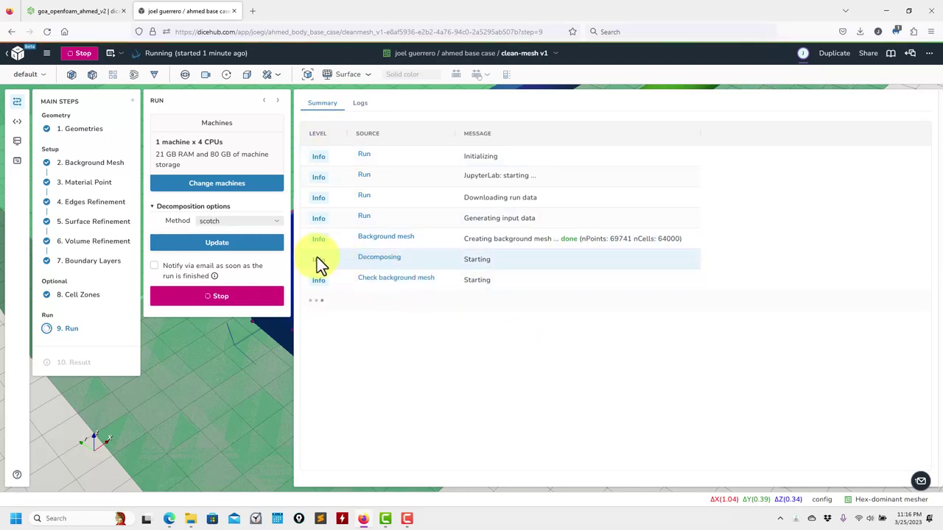
# Examine the Decomposing log, highlight its Processor 3 heading, and return to the run summary
pyautogui.click(361, 104)
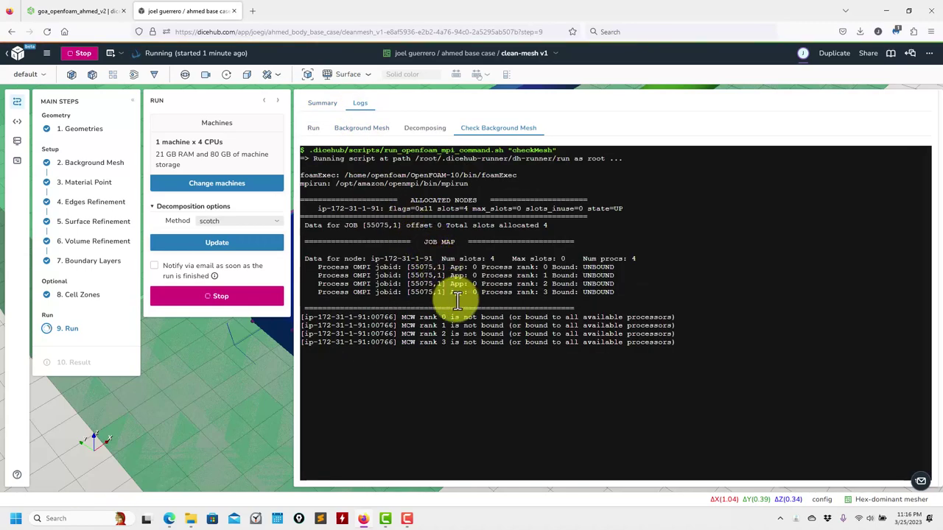
pyautogui.click(422, 129)
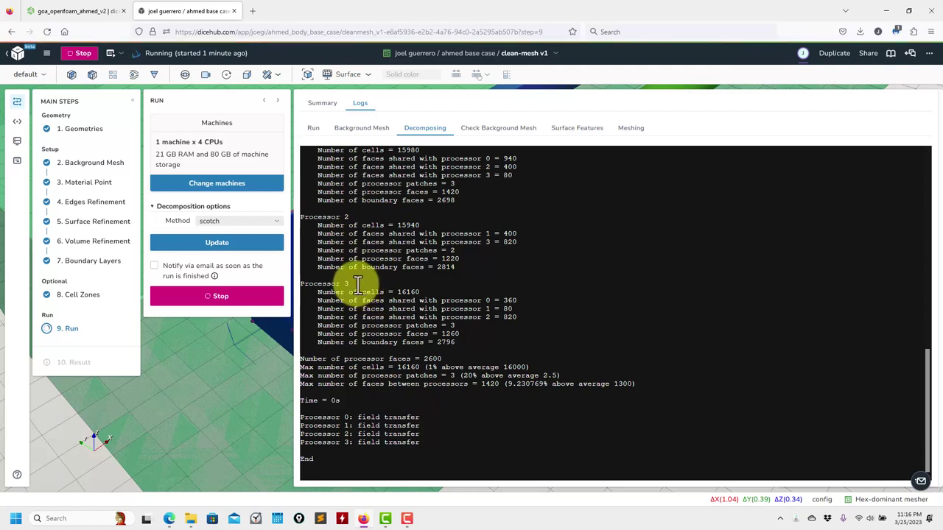
pyautogui.moveTo(358, 284); pyautogui.dragTo(296, 284)
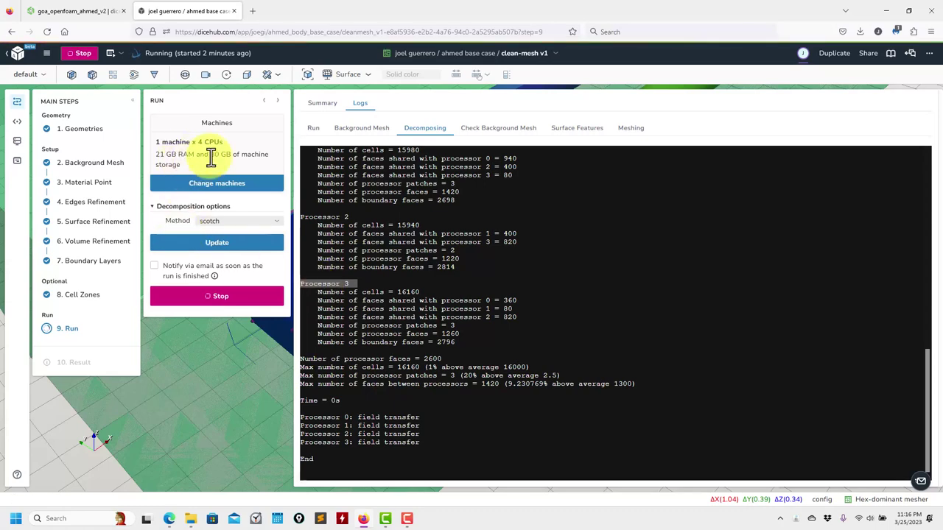
pyautogui.click(317, 107)
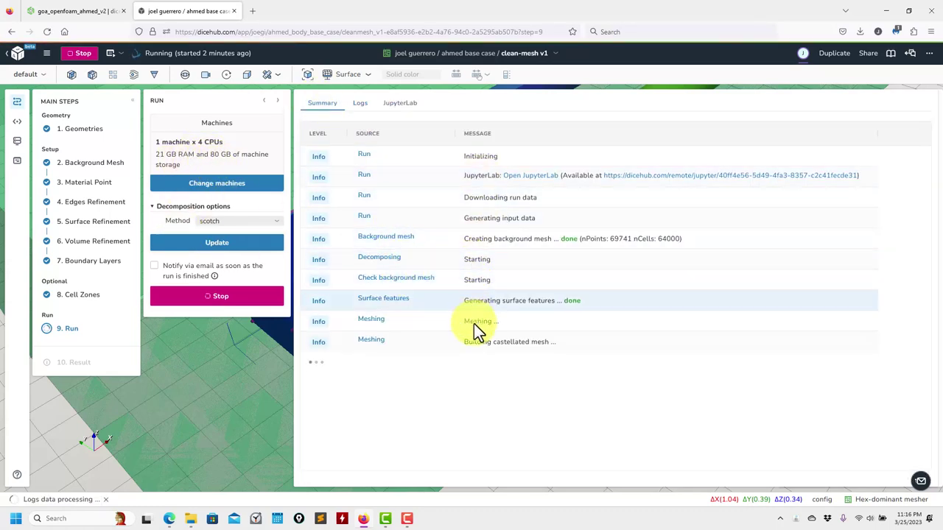
# Review the Check Background Mesh and Surface Features logs of the run
pyautogui.click(360, 106)
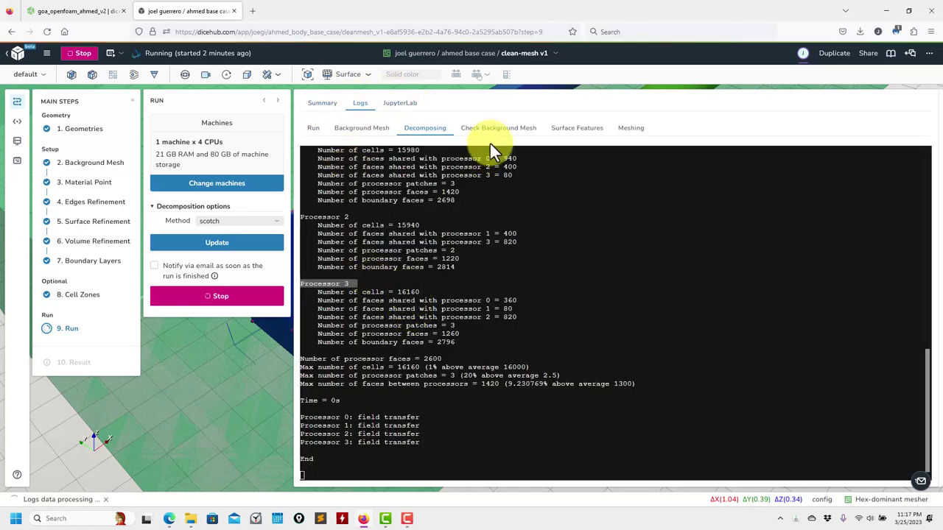
pyautogui.click(497, 131)
pyautogui.click(579, 131)
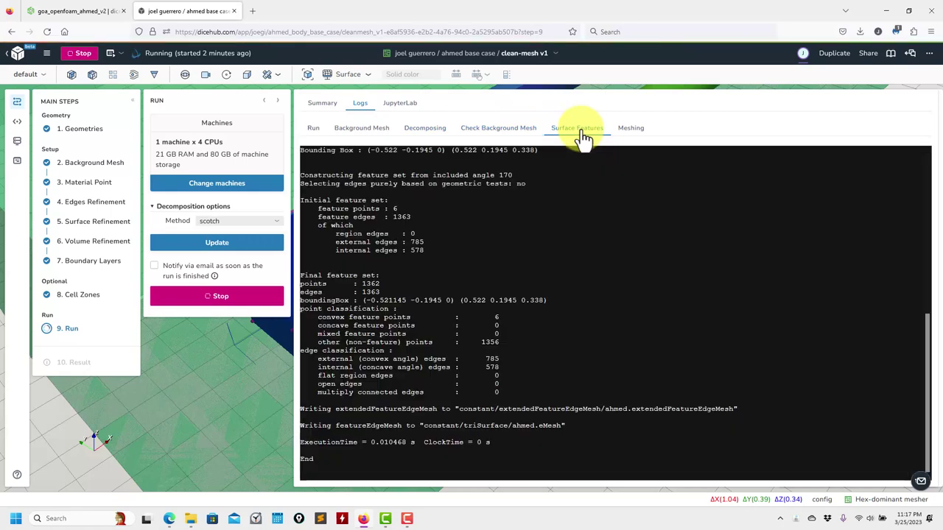
pyautogui.scroll(1, 481, 350)
pyautogui.scroll(-1, 481, 352)
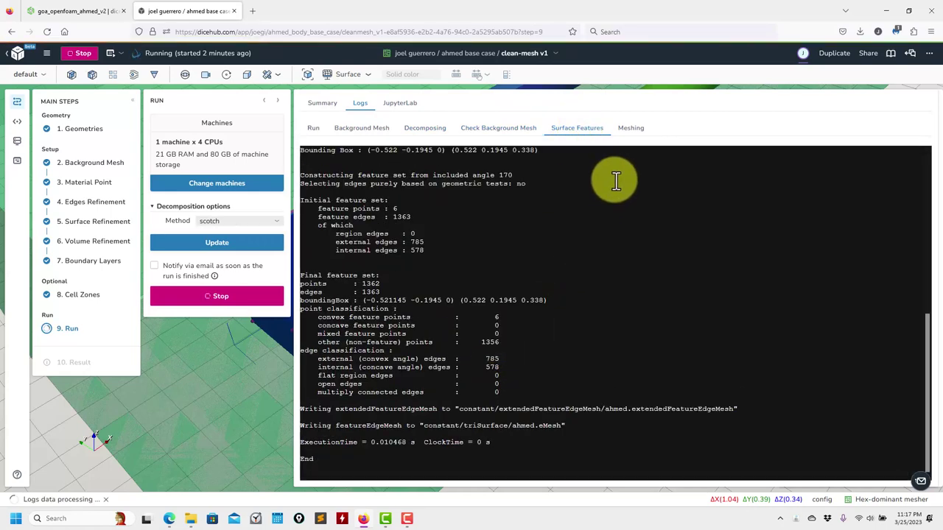
# Examine the Meshing log and the mesh non-orthogonality reported in the Check Mesh log
pyautogui.click(627, 131)
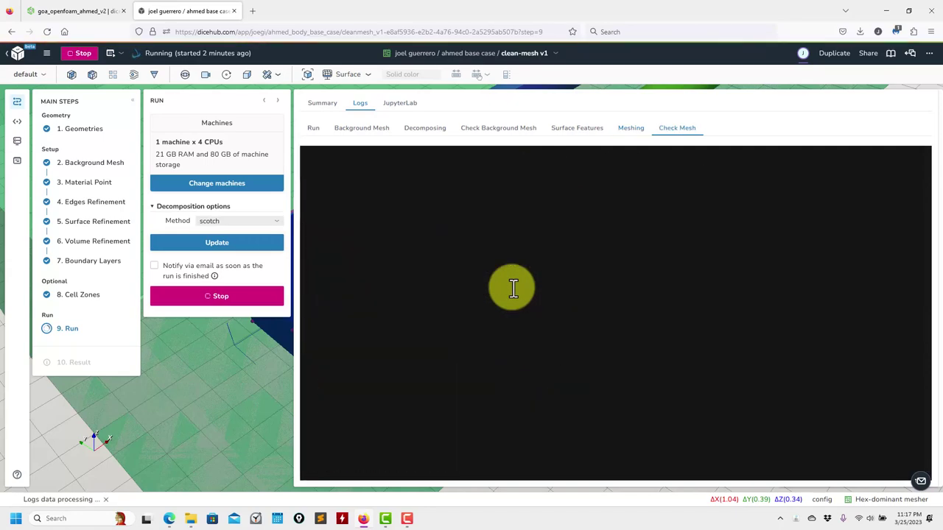
pyautogui.click(630, 129)
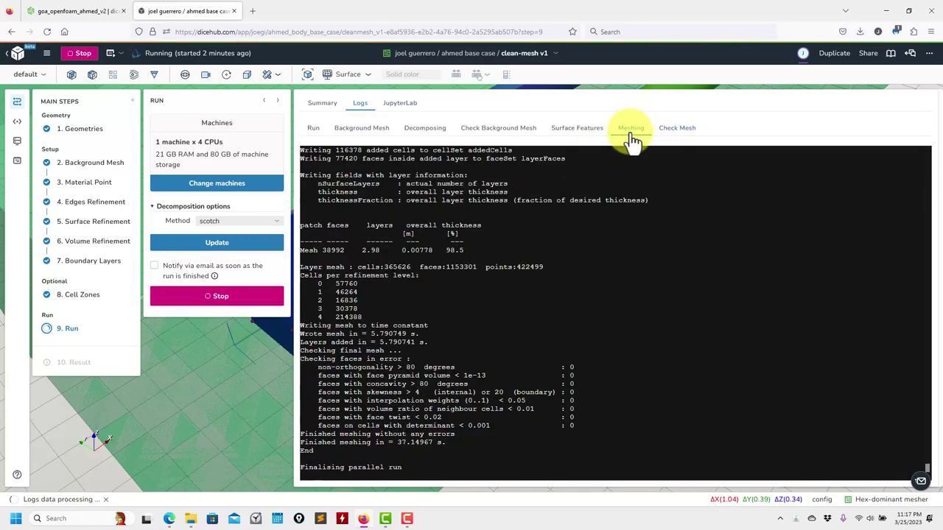
pyautogui.click(679, 136)
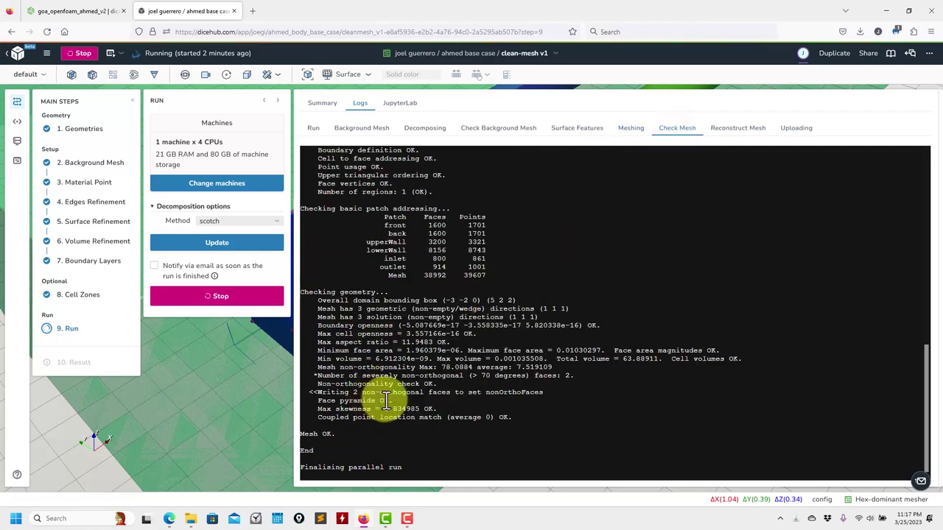
pyautogui.doubleClick(456, 367)
# Check the Reconstruct Mesh and Uploading logs, and return to the run summary
pyautogui.click(735, 129)
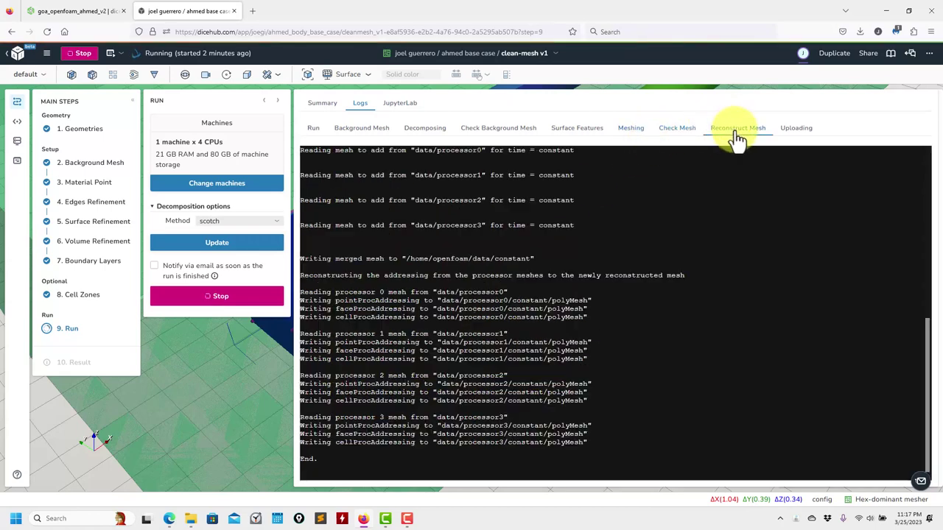
pyautogui.click(794, 129)
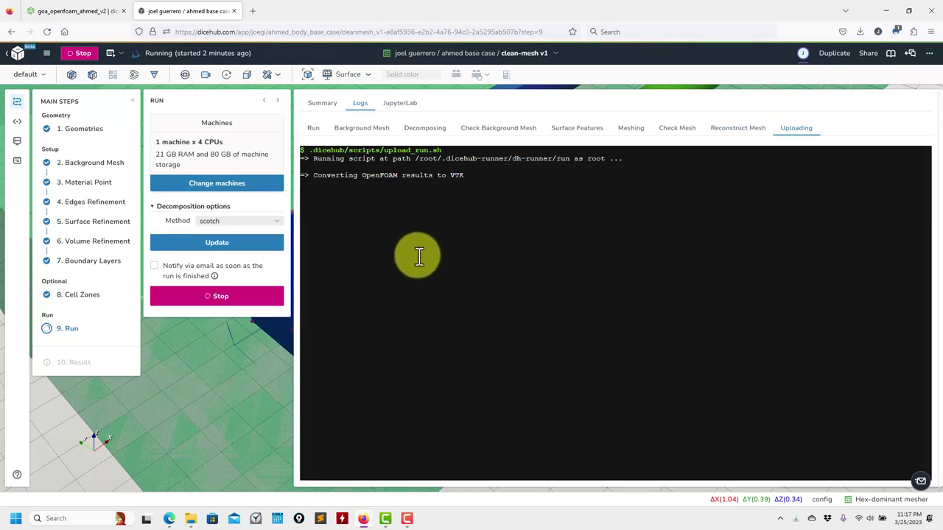
pyautogui.click(321, 103)
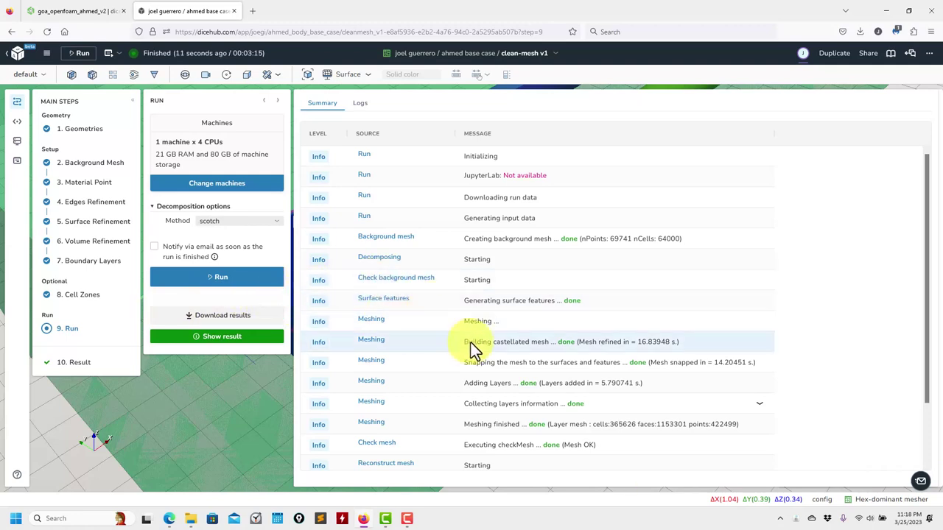
# Download the meshing results, open the downloaded zip archive and go to the system folder inside case
pyautogui.click(202, 323)
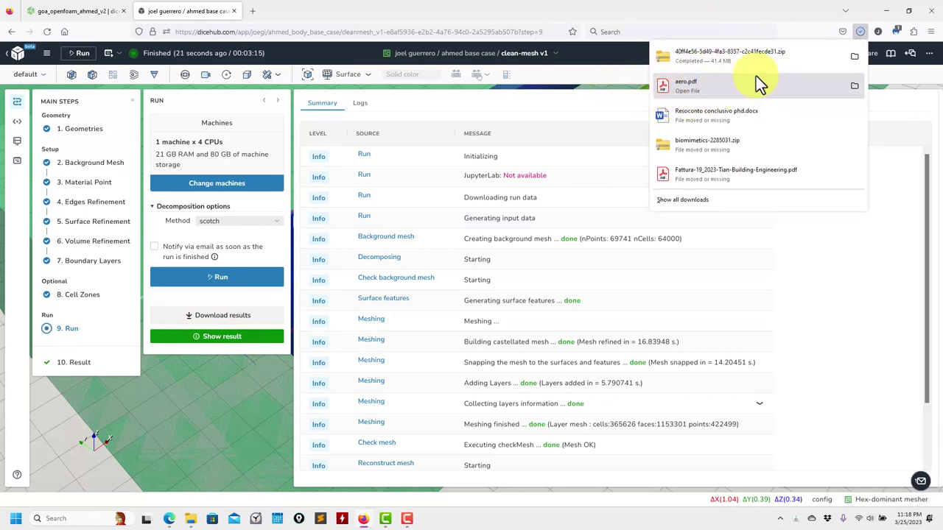
pyautogui.click(753, 53)
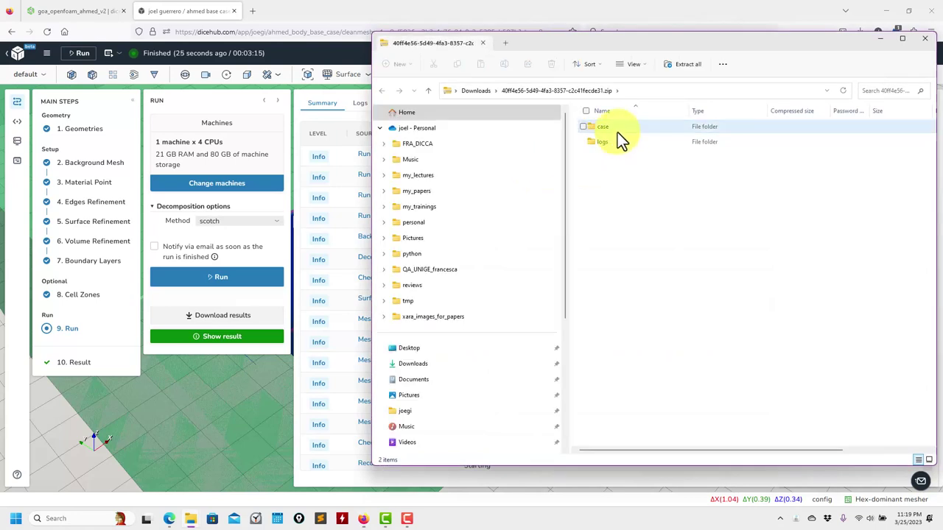
pyautogui.click(619, 133)
pyautogui.doubleClick(617, 131)
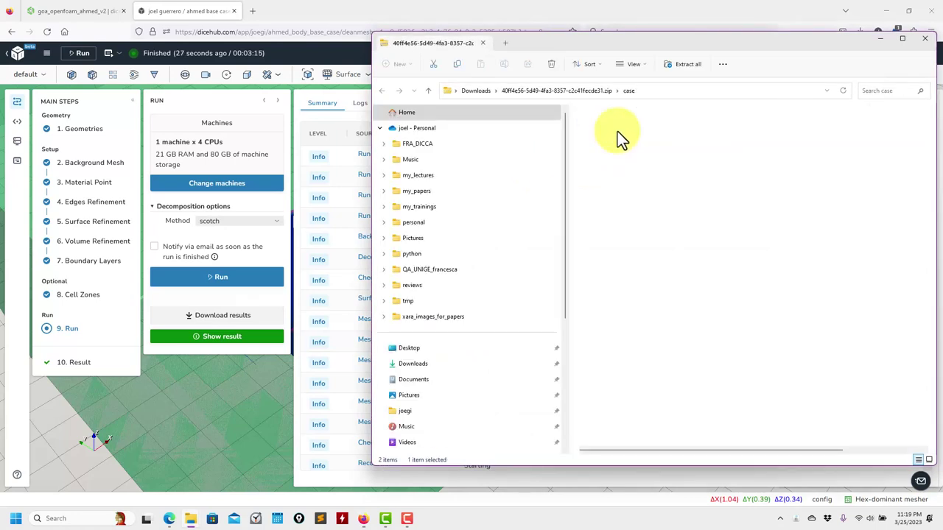
pyautogui.click(598, 146)
pyautogui.doubleClick(598, 146)
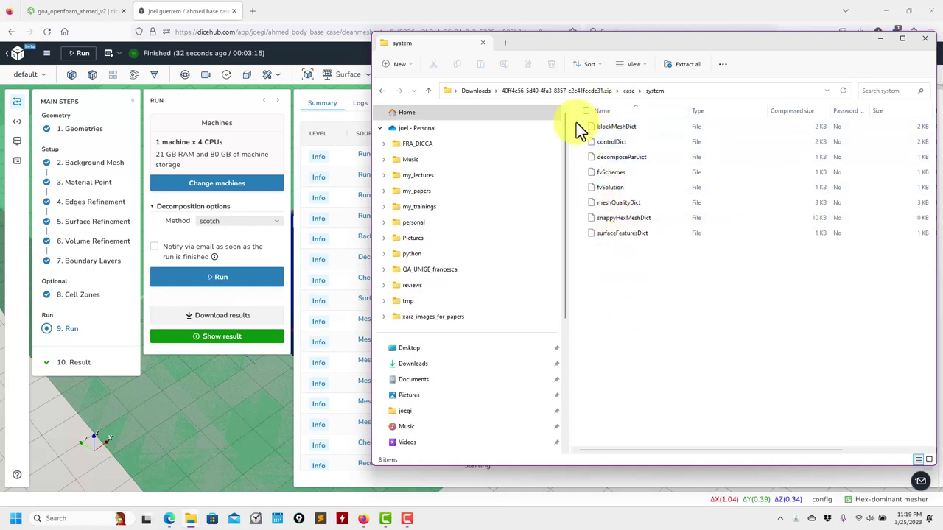
# Examine the constant and polyMesh folders of the downloaded case, return to the Downloads folder and minimize the file window
pyautogui.click(428, 90)
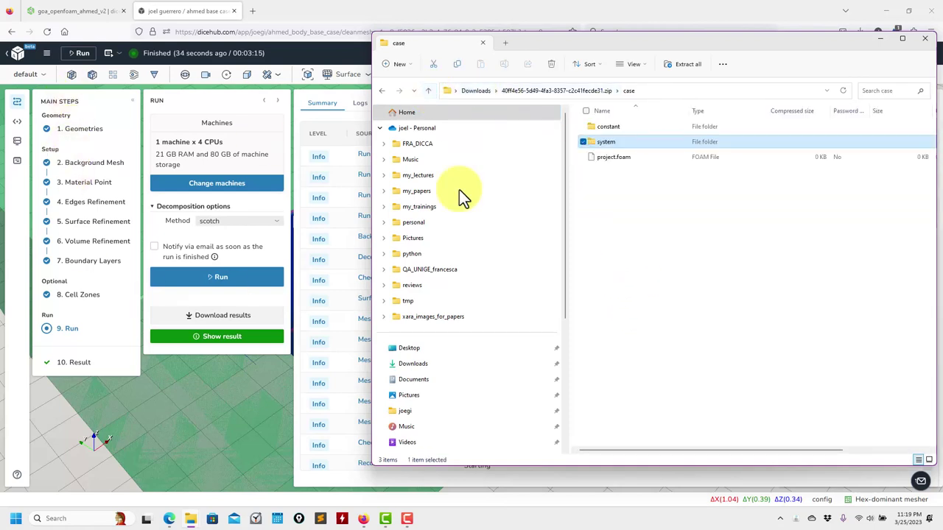
pyautogui.doubleClick(620, 128)
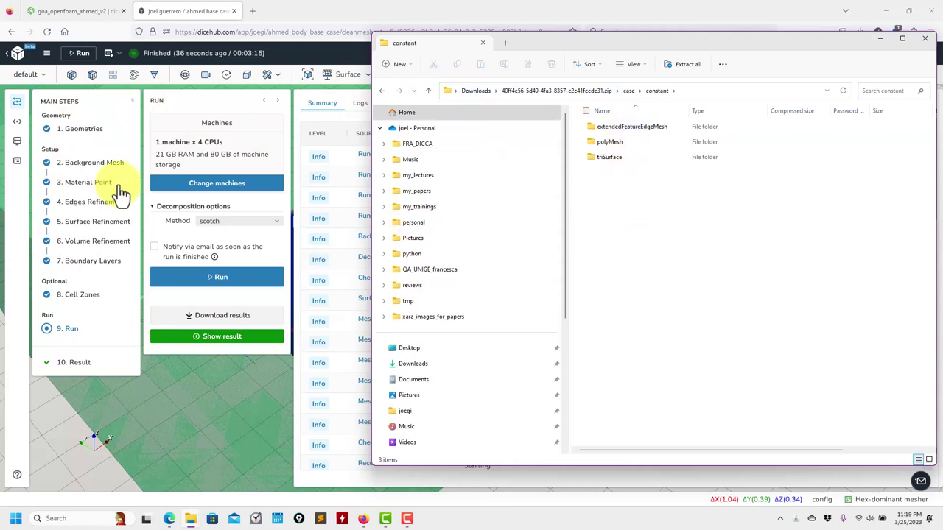
pyautogui.click(428, 90)
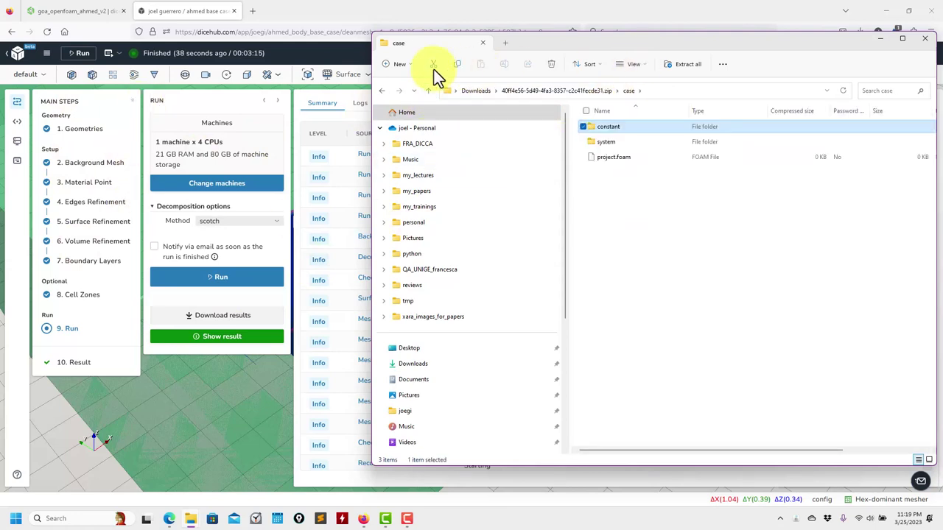
pyautogui.click(381, 92)
pyautogui.click(381, 93)
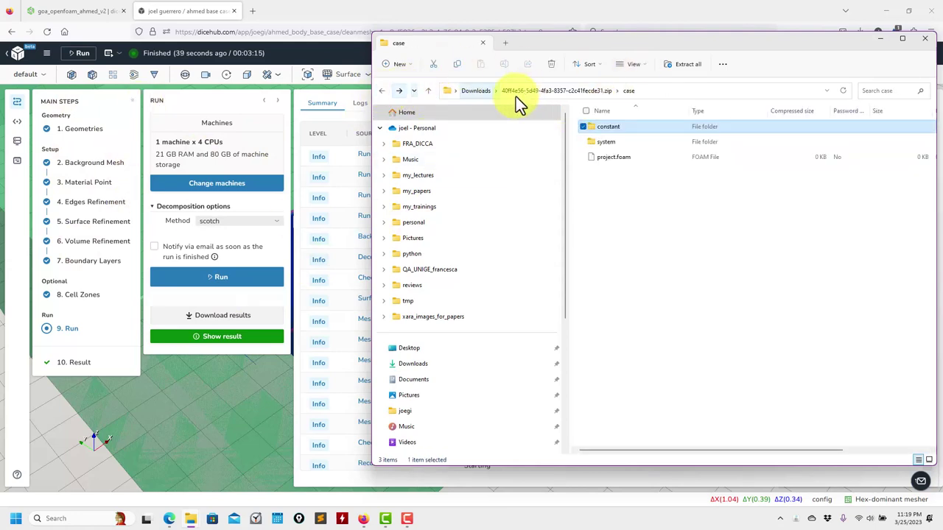
pyautogui.doubleClick(613, 128)
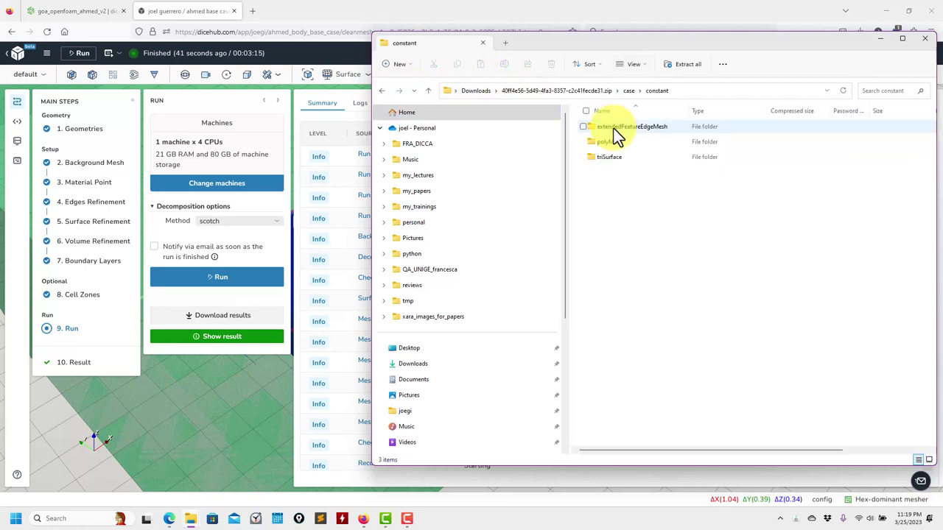
pyautogui.click(617, 141)
pyautogui.doubleClick(618, 141)
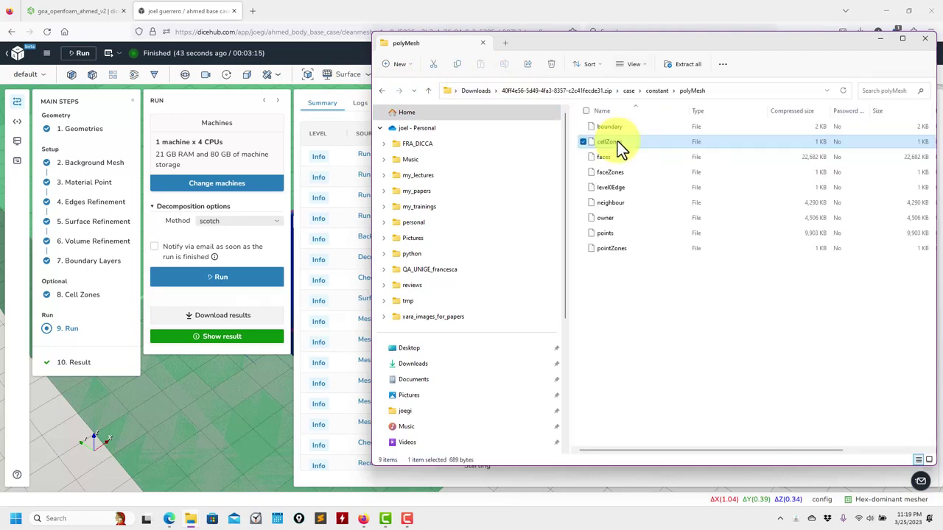
pyautogui.click(423, 92)
pyautogui.click(424, 92)
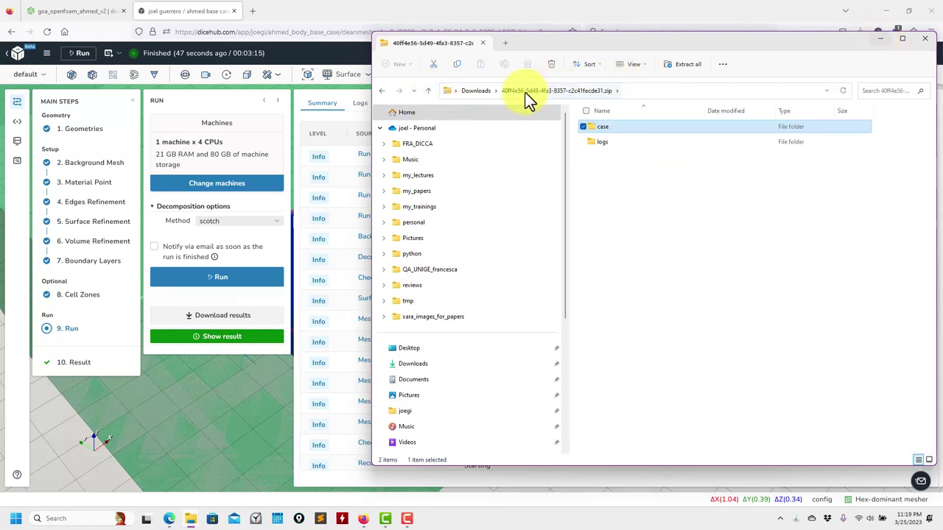
pyautogui.click(475, 91)
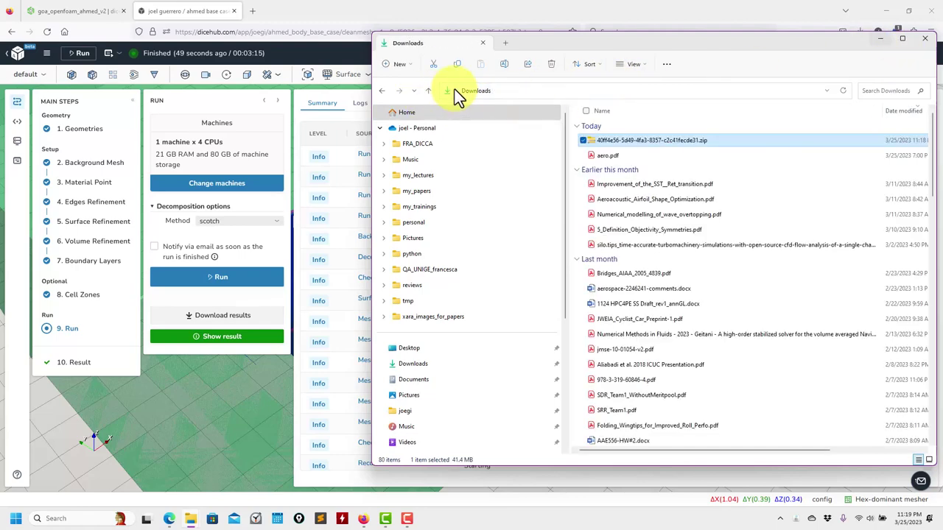
pyautogui.click(868, 43)
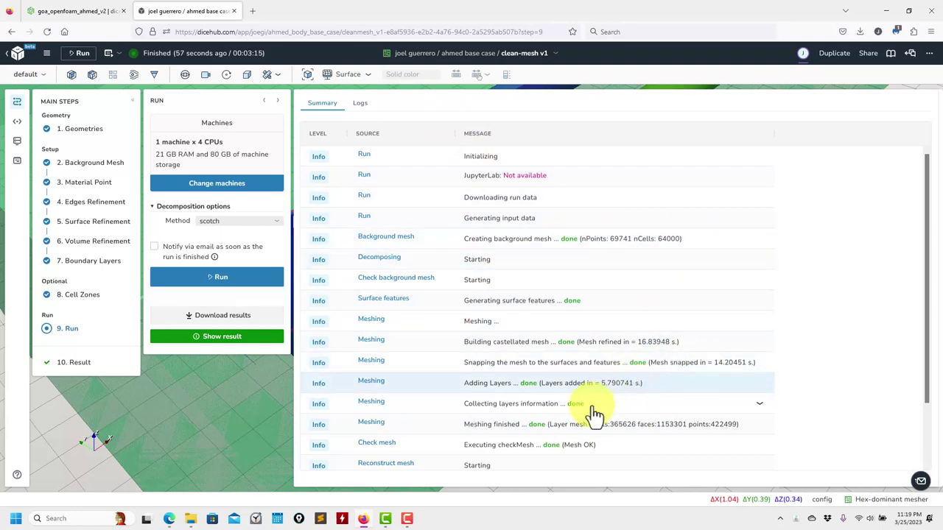
# Recheck the Check Mesh log of the finished run, show the meshing result and expand its data tree
pyautogui.click(360, 104)
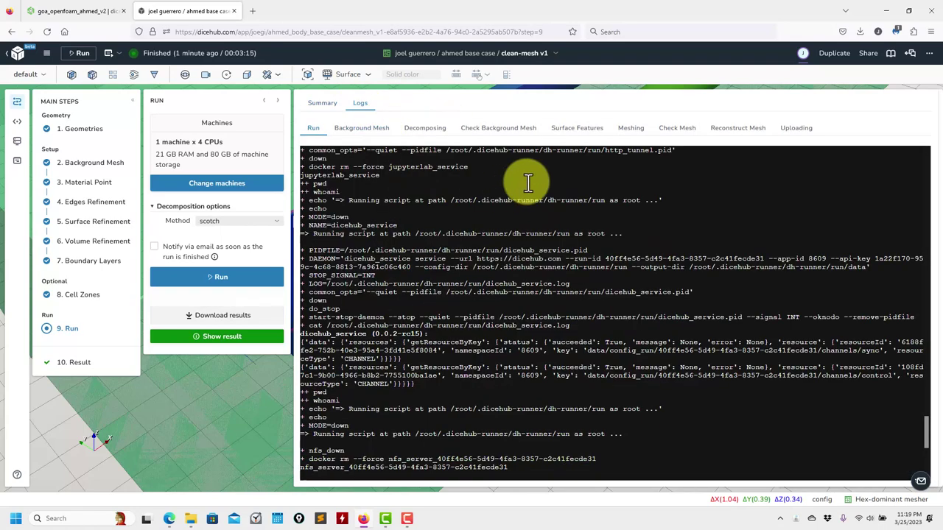
pyautogui.click(678, 135)
pyautogui.click(223, 339)
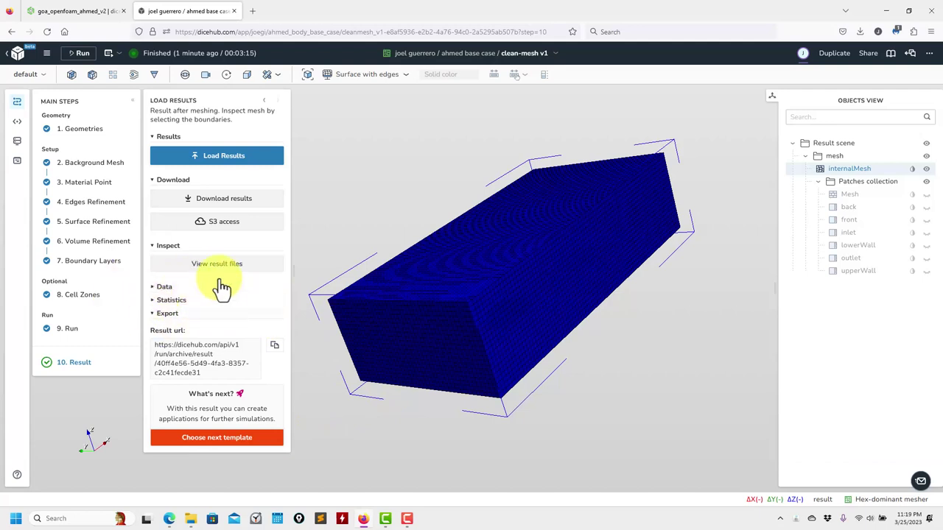
pyautogui.click(158, 287)
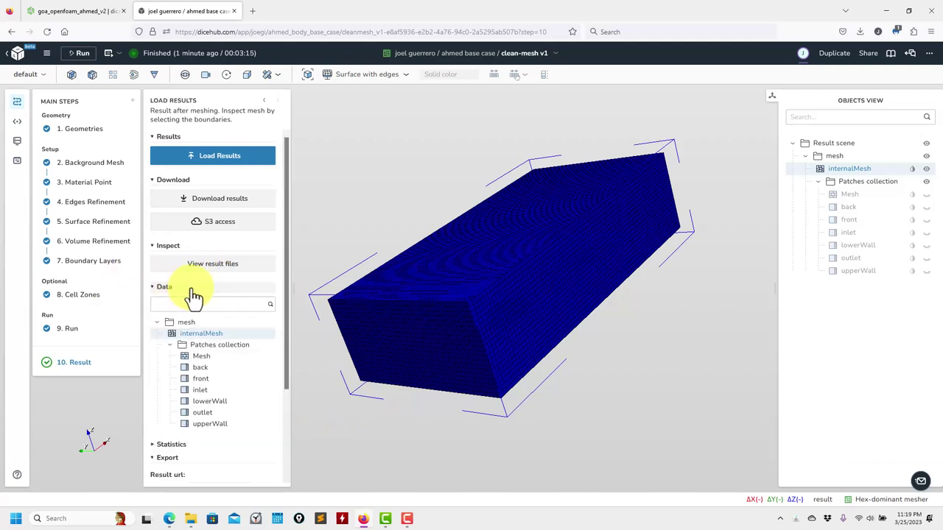
# Review the internalMesh statistics, collapse them and expand the export details of the result
pyautogui.scroll(-1, 184, 332)
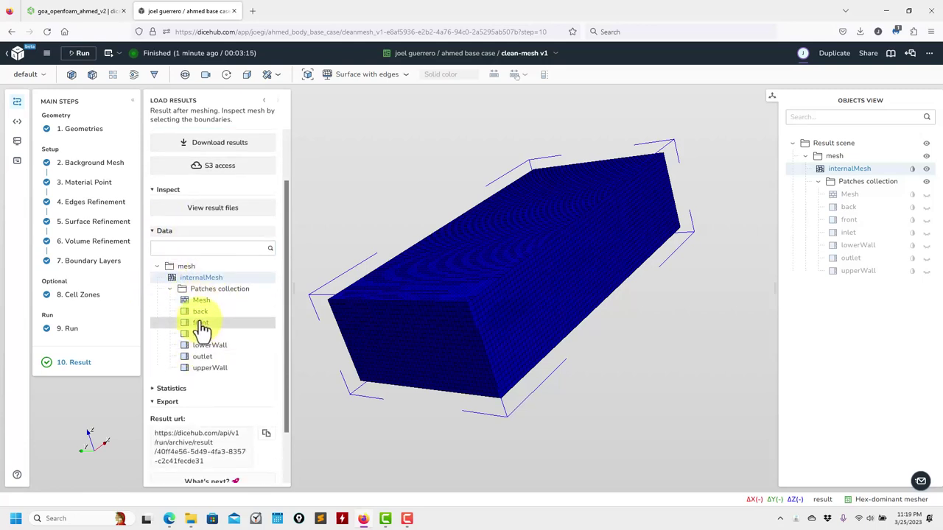
pyautogui.click(152, 390)
pyautogui.scroll(-3, 177, 361)
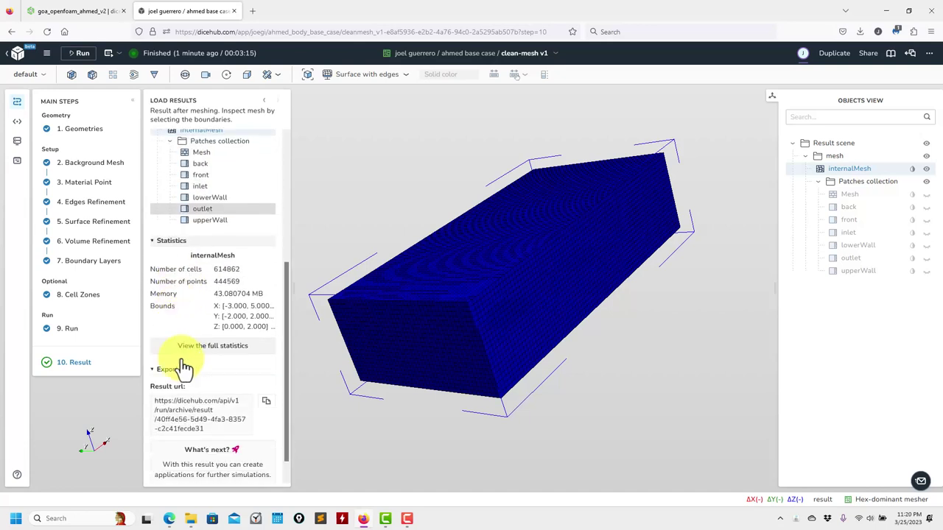
pyautogui.click(161, 349)
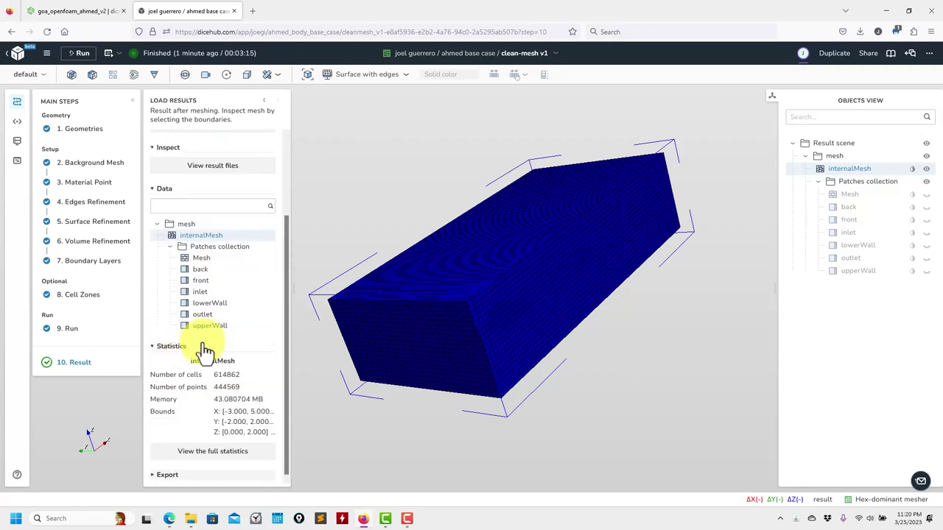
pyautogui.click(155, 348)
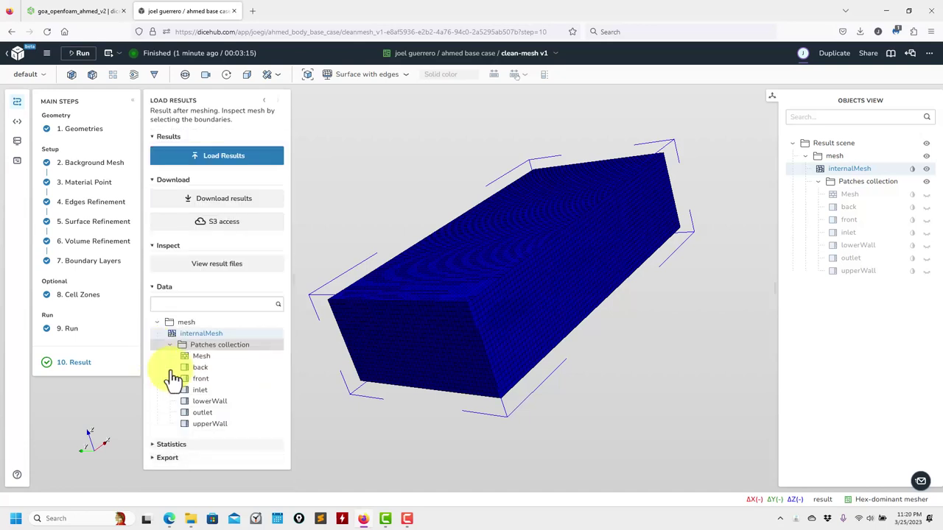
pyautogui.click(156, 457)
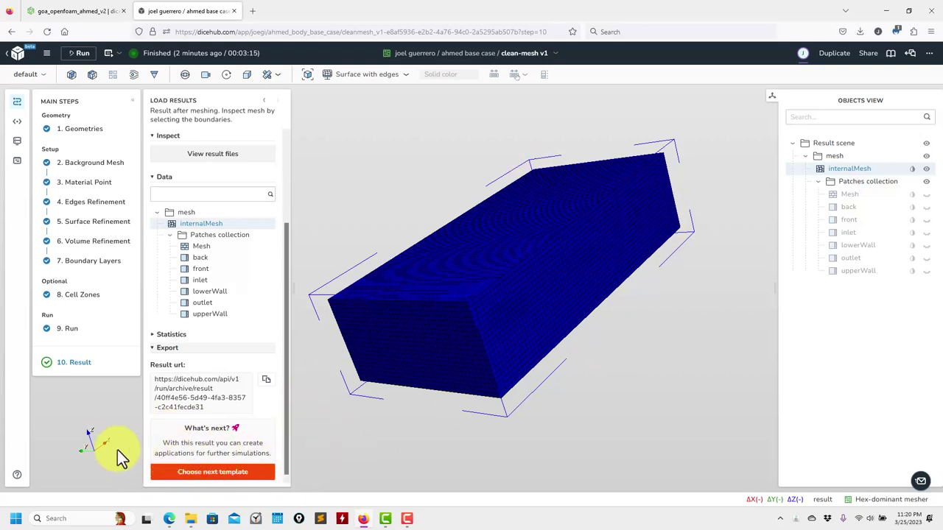
# Hide the internalMesh and show the Mesh patch of the Ahmed body
pyautogui.moveTo(441, 428); pyautogui.dragTo(523, 385)
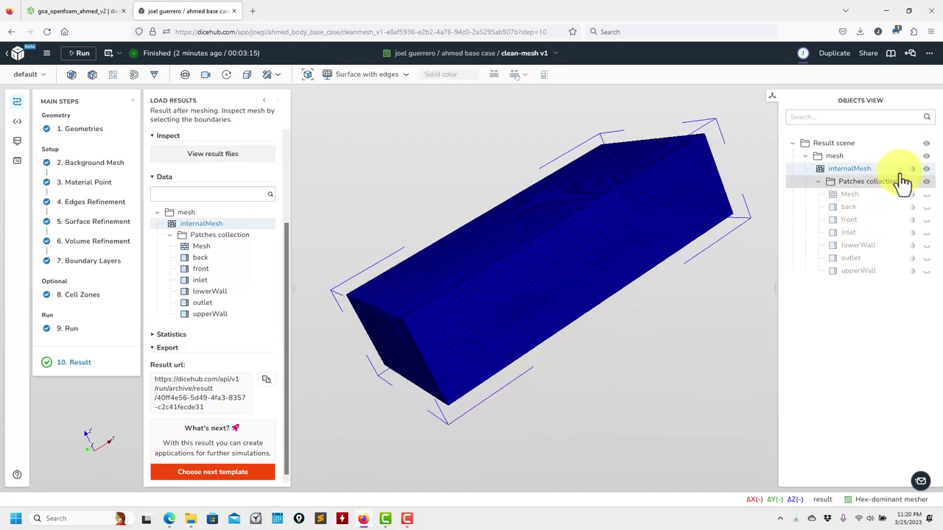
pyautogui.click(926, 170)
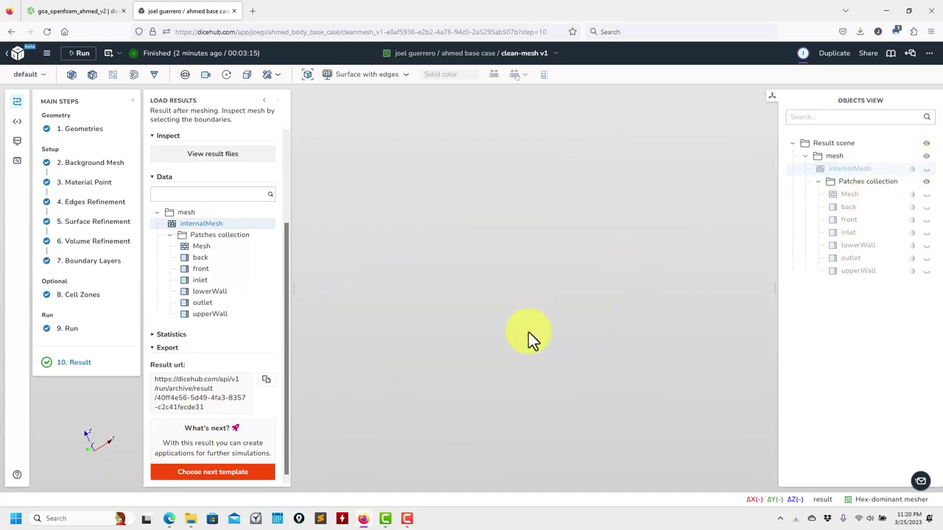
pyautogui.click(923, 195)
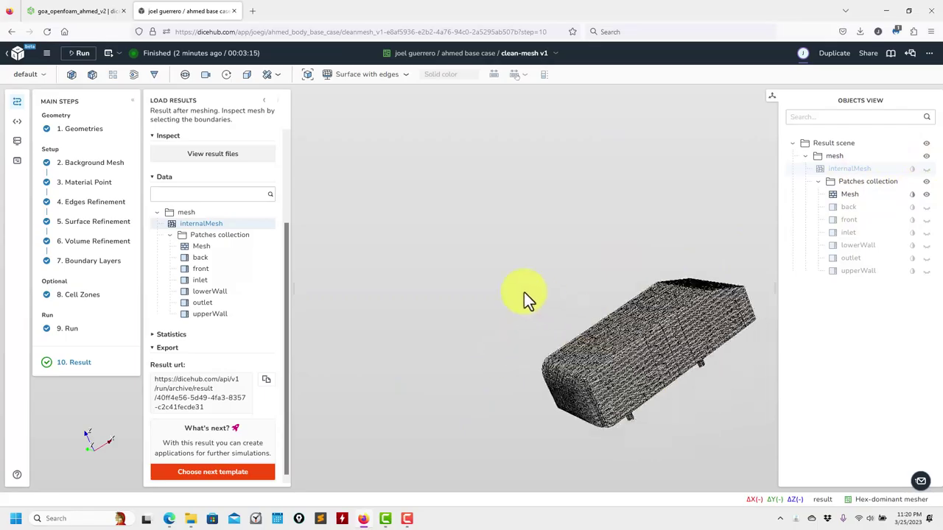
# Examine the surface mesh on the Ahmed body's rounded front, slanted rear, sides and supports
pyautogui.scroll(5, 555, 323)
pyautogui.moveTo(505, 273); pyautogui.dragTo(483, 274)
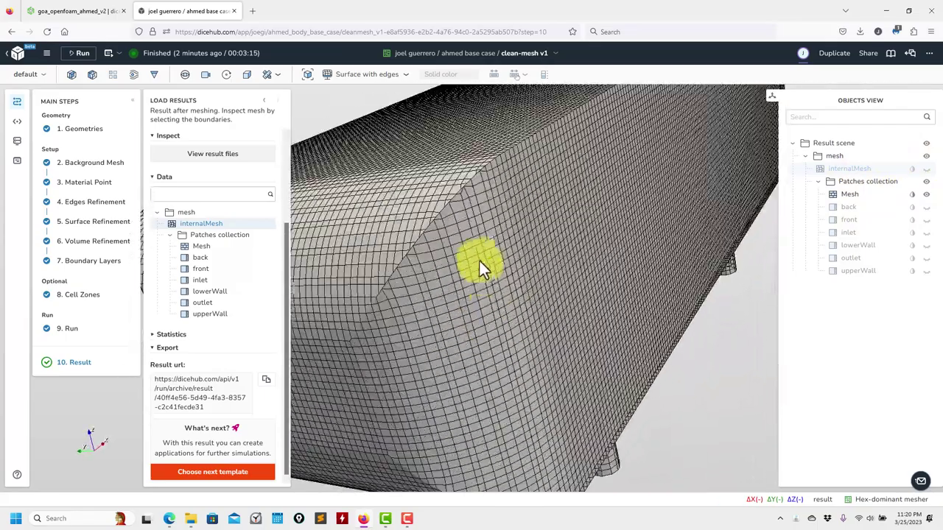
pyautogui.moveTo(549, 272); pyautogui.dragTo(518, 298)
pyautogui.scroll(5, 530, 280)
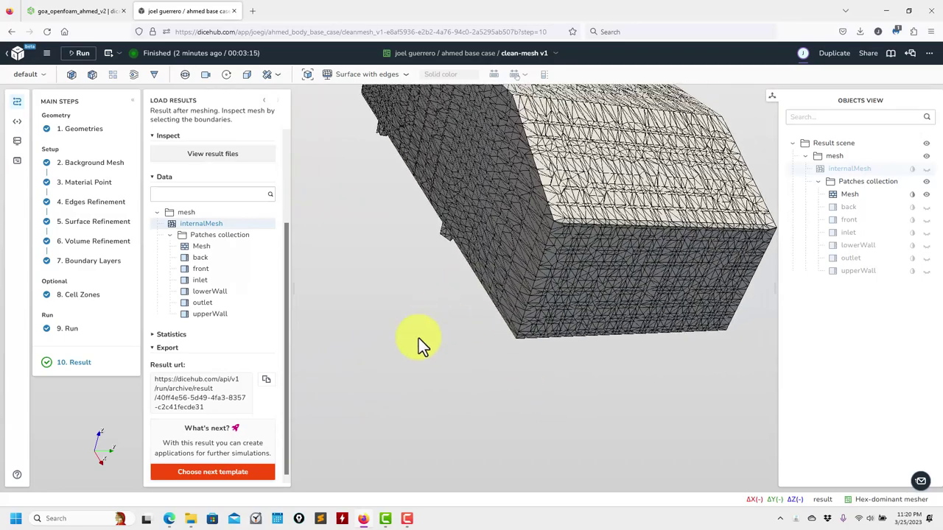
pyautogui.moveTo(515, 232); pyautogui.dragTo(496, 310)
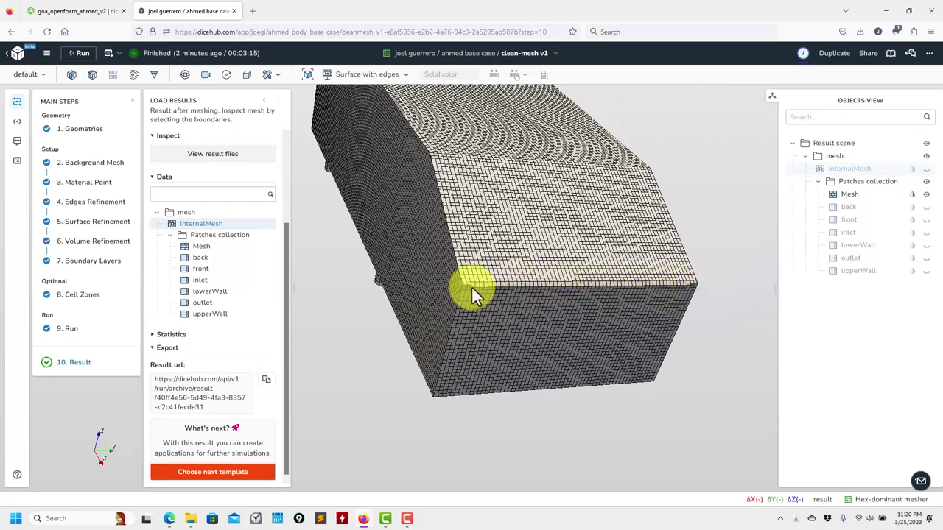
pyautogui.moveTo(550, 296); pyautogui.dragTo(573, 299)
pyautogui.moveTo(678, 313); pyautogui.dragTo(393, 345)
pyautogui.moveTo(524, 336); pyautogui.dragTo(506, 281)
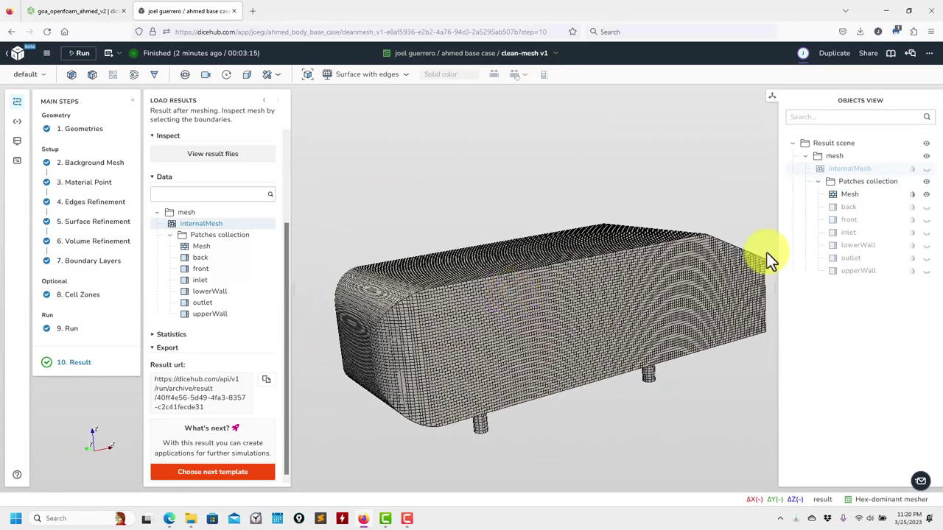
# Slice the internalMesh with a Y-normal plane at origin 1, 0, 1 and display the slice as Surface with edges
pyautogui.click(86, 76)
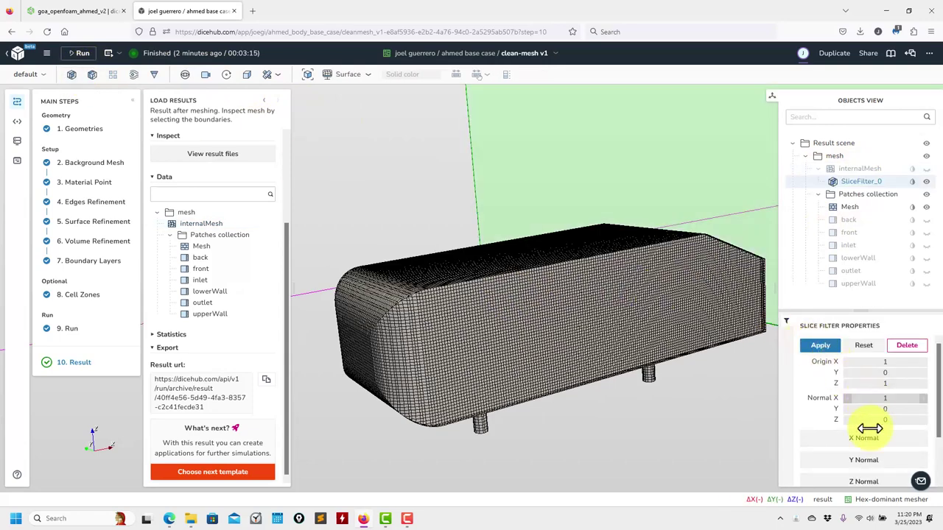
pyautogui.click(843, 460)
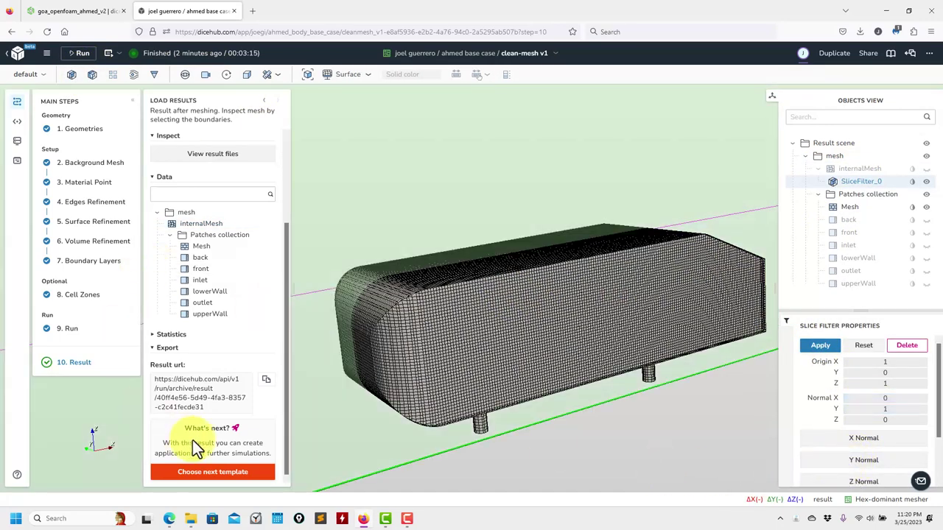
pyautogui.click(822, 353)
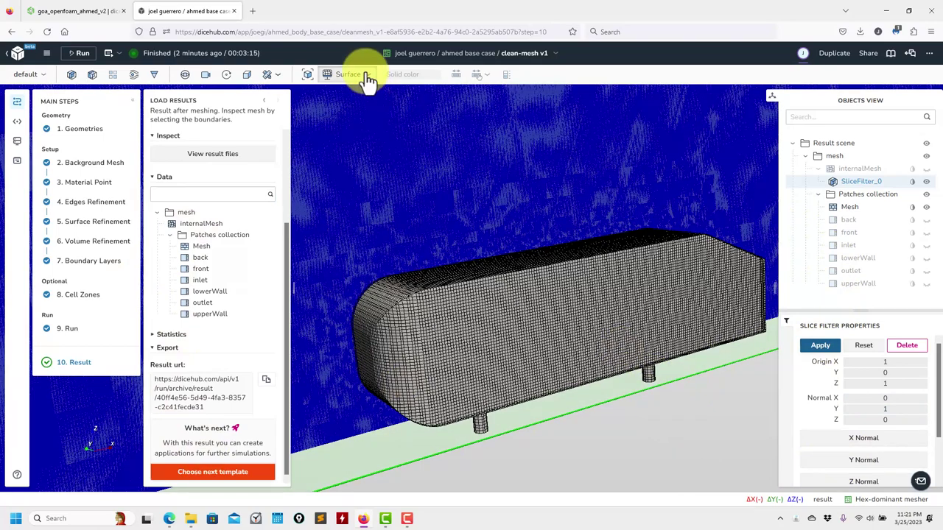
pyautogui.click(366, 80)
pyautogui.click(359, 112)
pyautogui.click(690, 464)
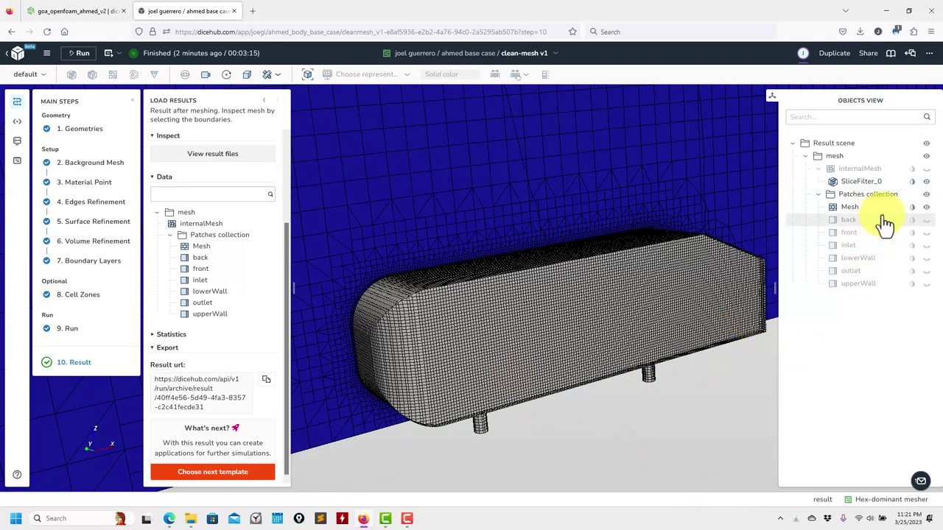
# Select the slice of the internalMesh and open its color and opacity settings
pyautogui.click(861, 182)
pyautogui.click(911, 182)
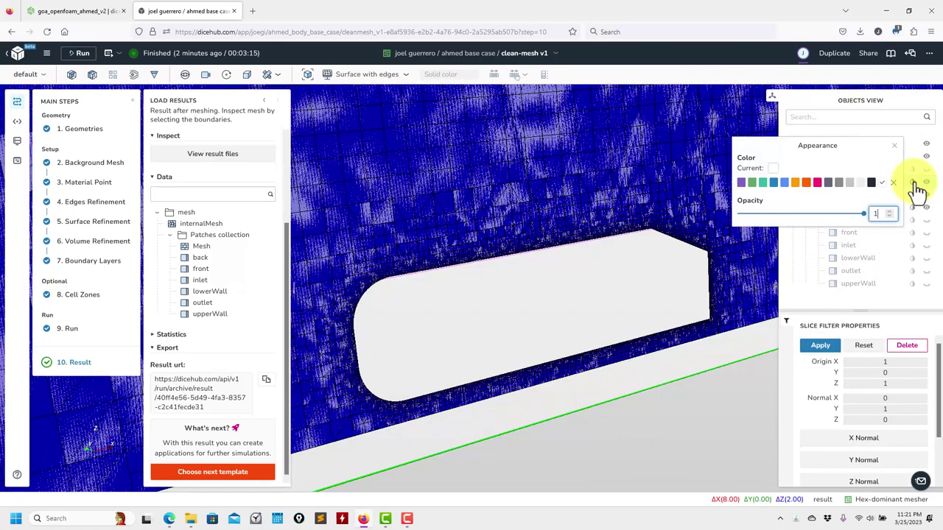